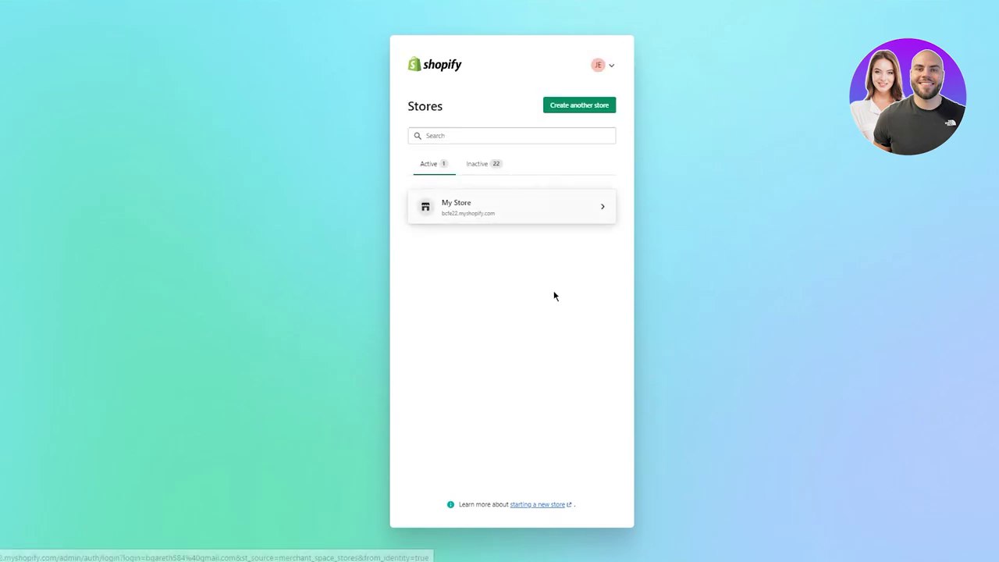
# Step: Start creating another store and answer the first setup question with "I'm just starting"
pyautogui.click(596, 115)
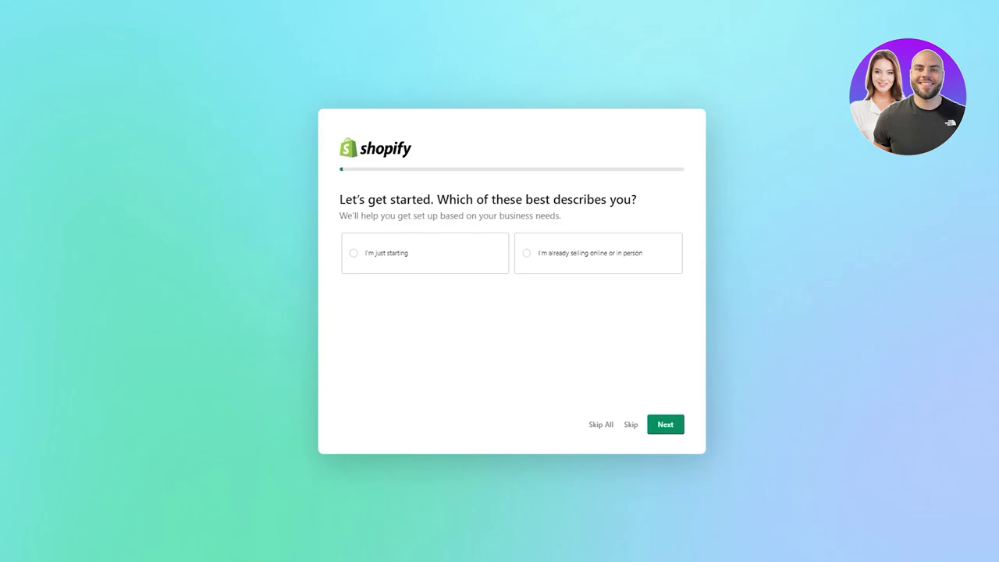
pyautogui.moveTo(406, 199); pyautogui.dragTo(560, 217)
pyautogui.click(665, 212)
pyautogui.moveTo(361, 216); pyautogui.dragTo(598, 220)
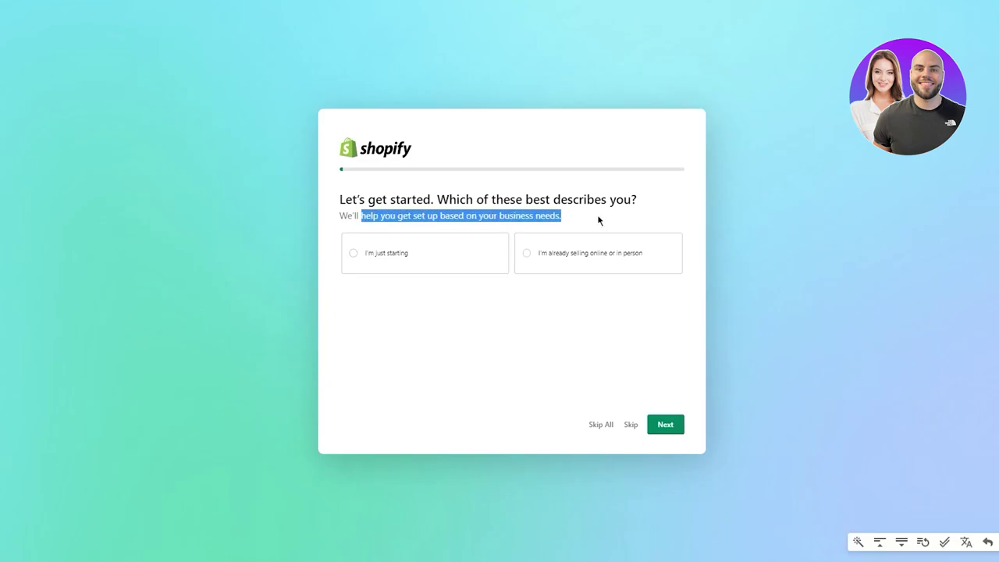
pyautogui.click(608, 220)
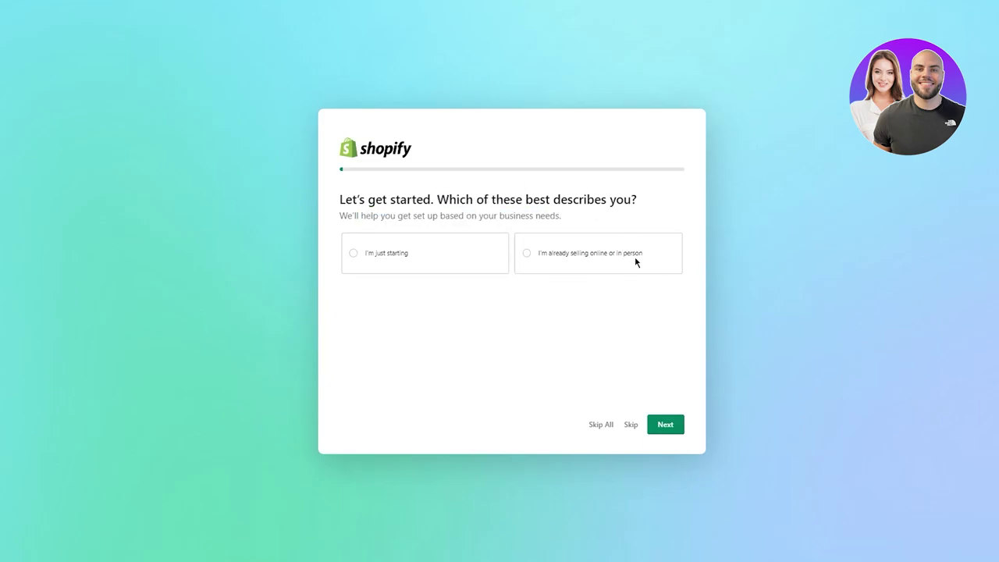
pyautogui.click(401, 267)
pyautogui.click(664, 426)
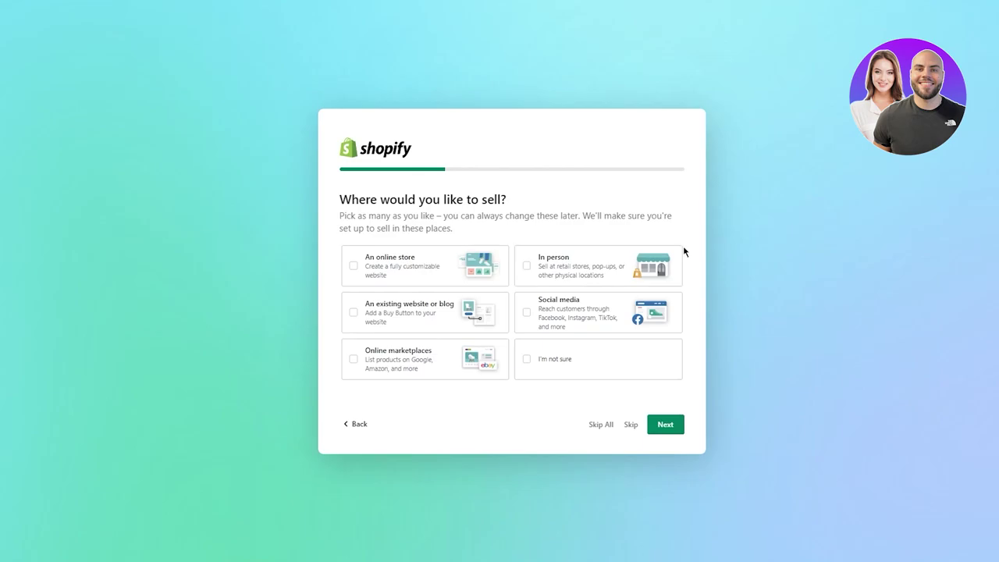
# Step: Choose an online store and social media as the places to sell, and skip the social channel question
pyautogui.click(441, 267)
pyautogui.click(430, 329)
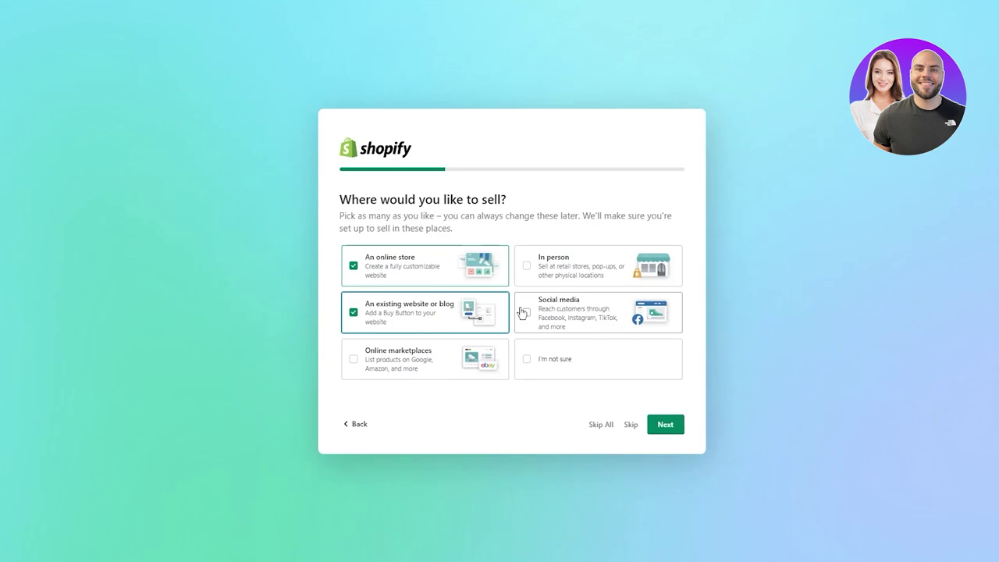
pyautogui.click(612, 324)
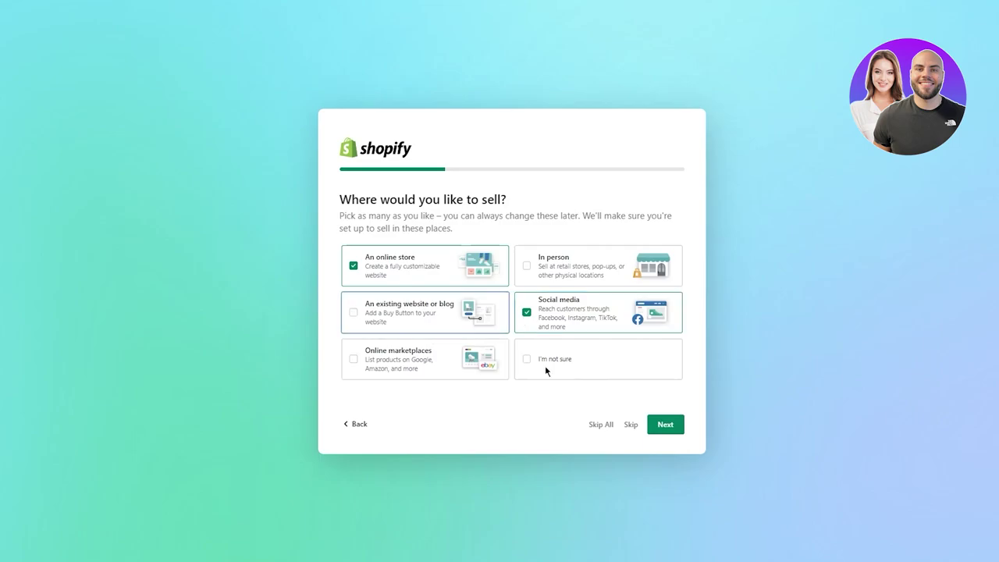
pyautogui.click(665, 424)
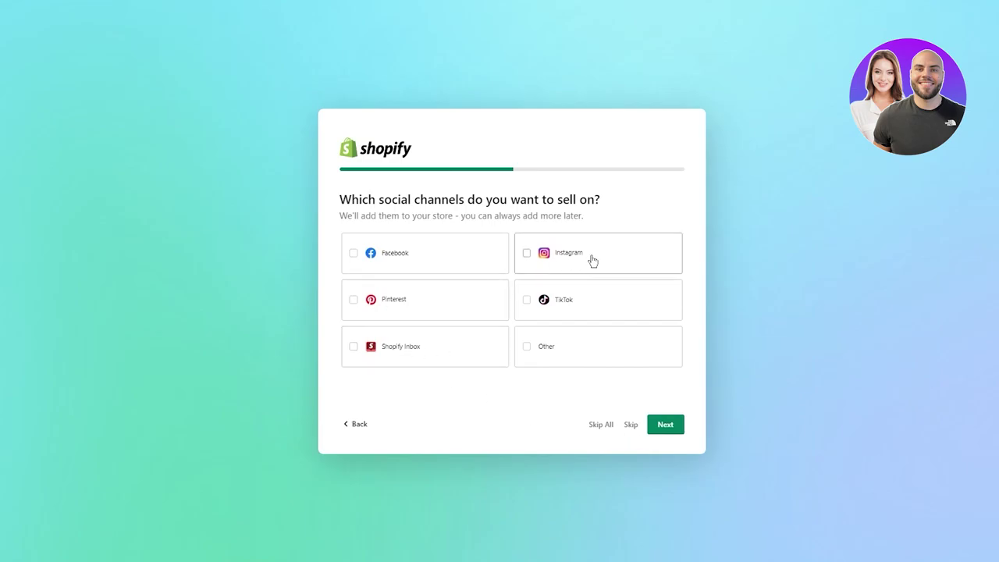
pyautogui.click(631, 427)
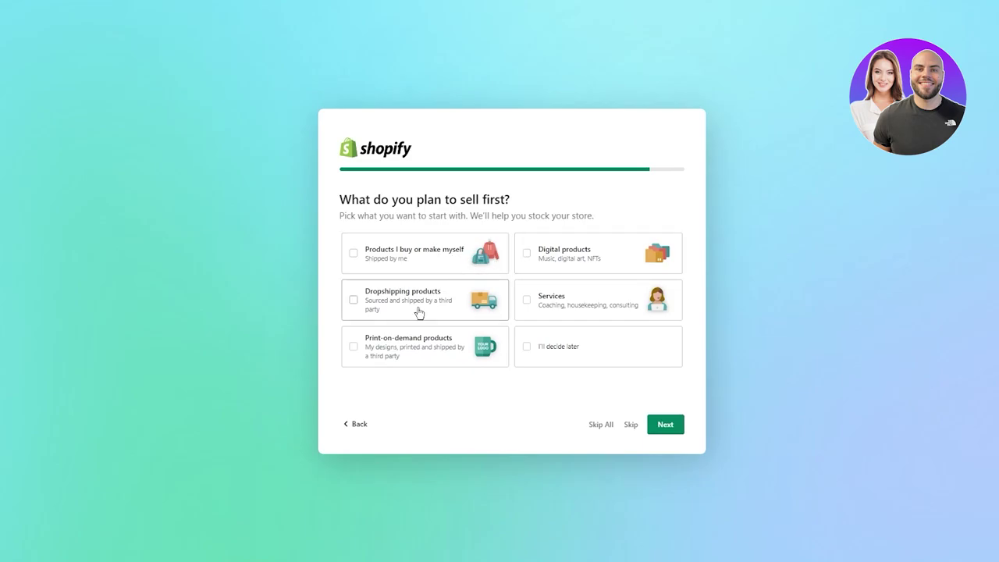
# Step: Pick self-bought or self-made products and dropshipping products to sell first, and continue with the first listed account
pyautogui.click(421, 254)
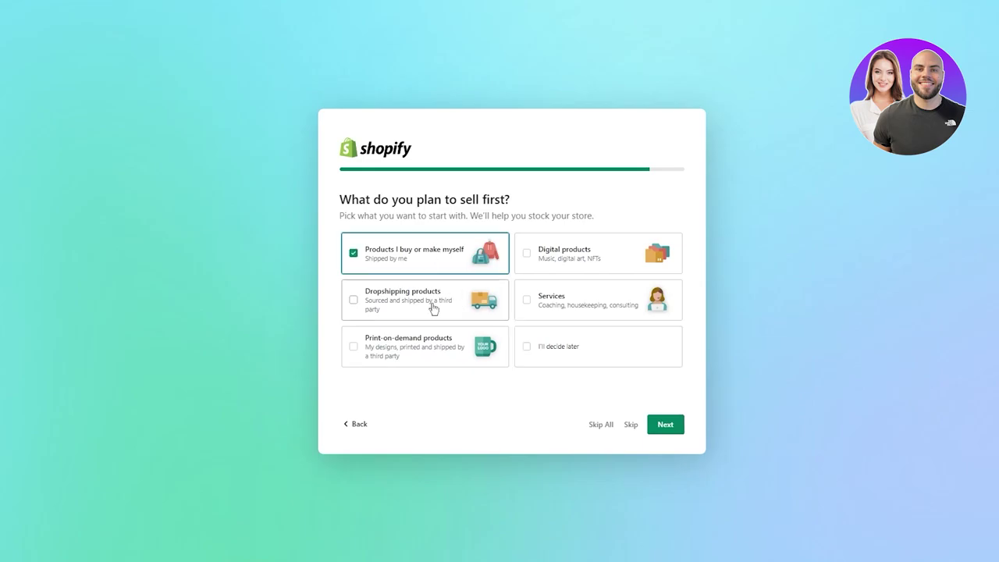
pyautogui.click(434, 307)
pyautogui.click(675, 425)
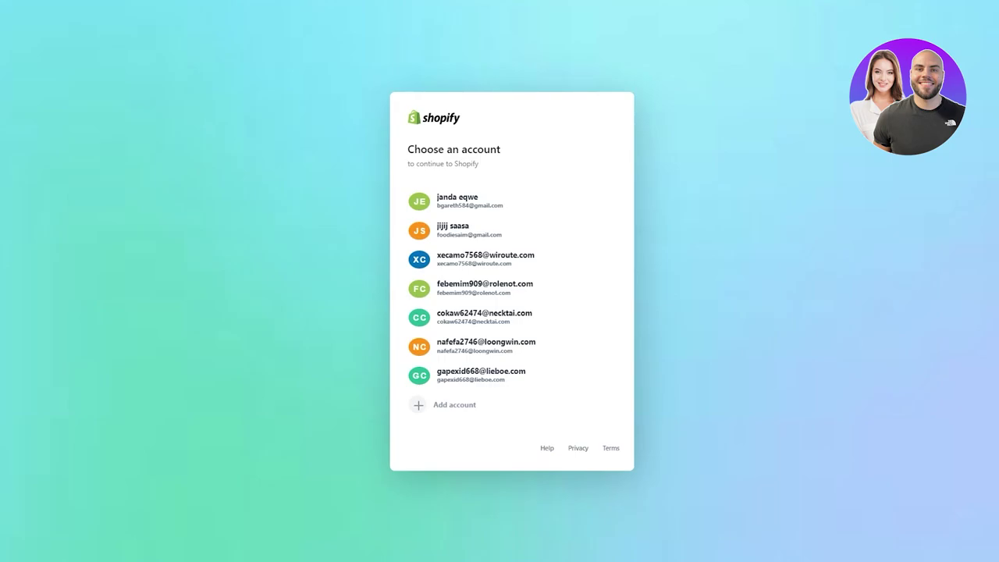
pyautogui.click(450, 195)
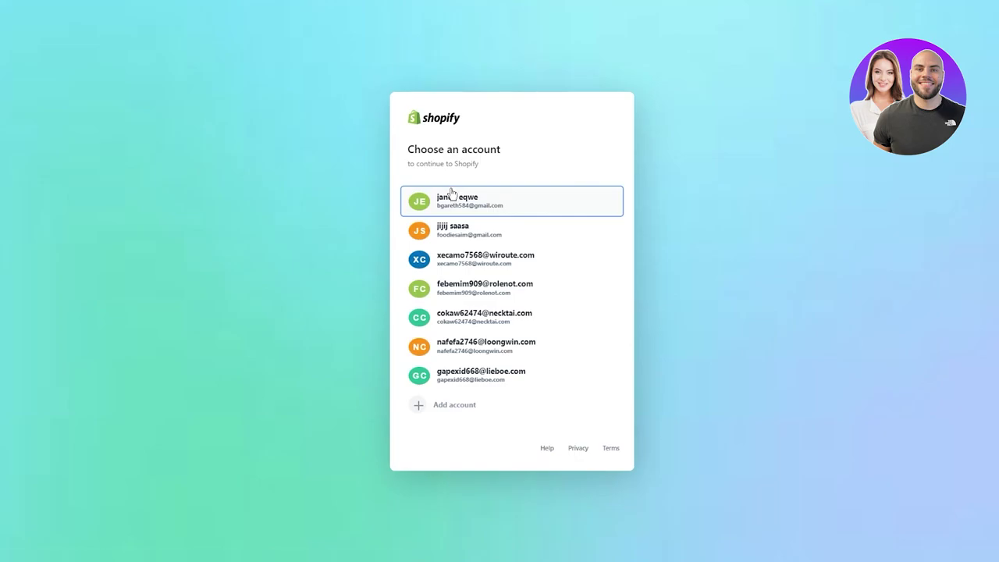
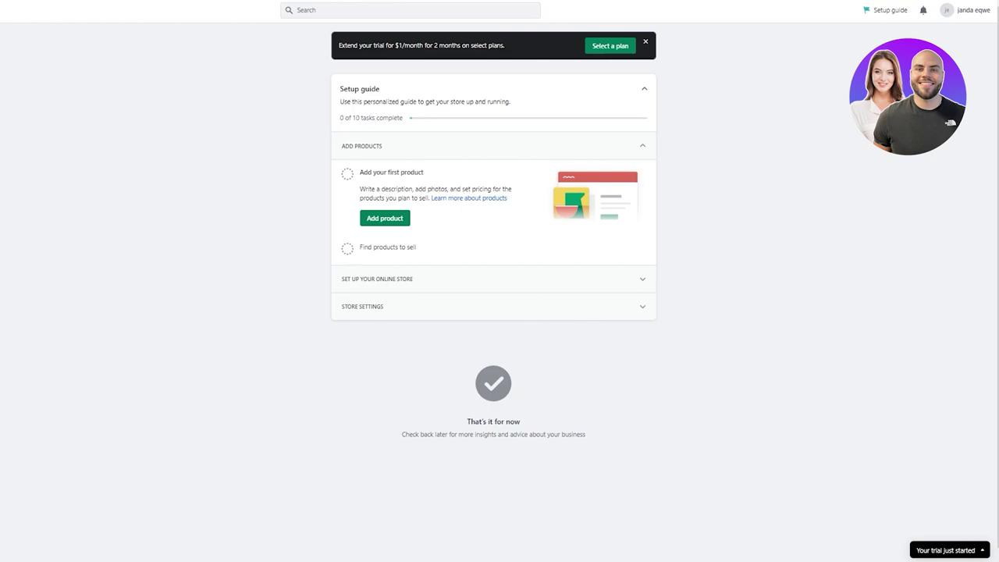
# Step: Open the plan selection page and compare prices and features of the Basic, Shopify and Advanced plans
pyautogui.click(958, 549)
pyautogui.click(923, 542)
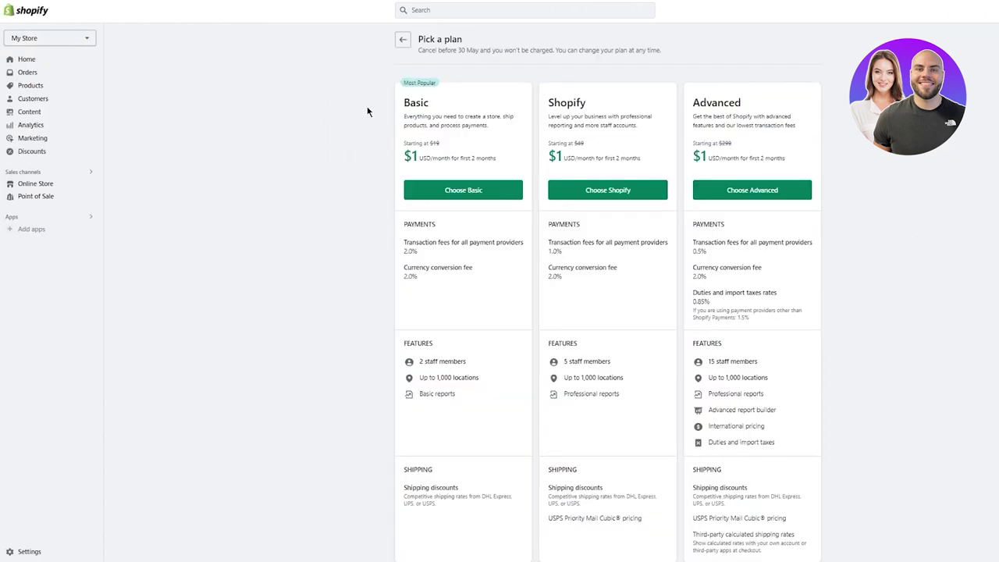
pyautogui.moveTo(380, 69); pyautogui.dragTo(940, 183)
pyautogui.click(950, 191)
pyautogui.moveTo(408, 98); pyautogui.dragTo(629, 112)
pyautogui.click(804, 126)
pyautogui.moveTo(384, 162); pyautogui.dragTo(628, 161)
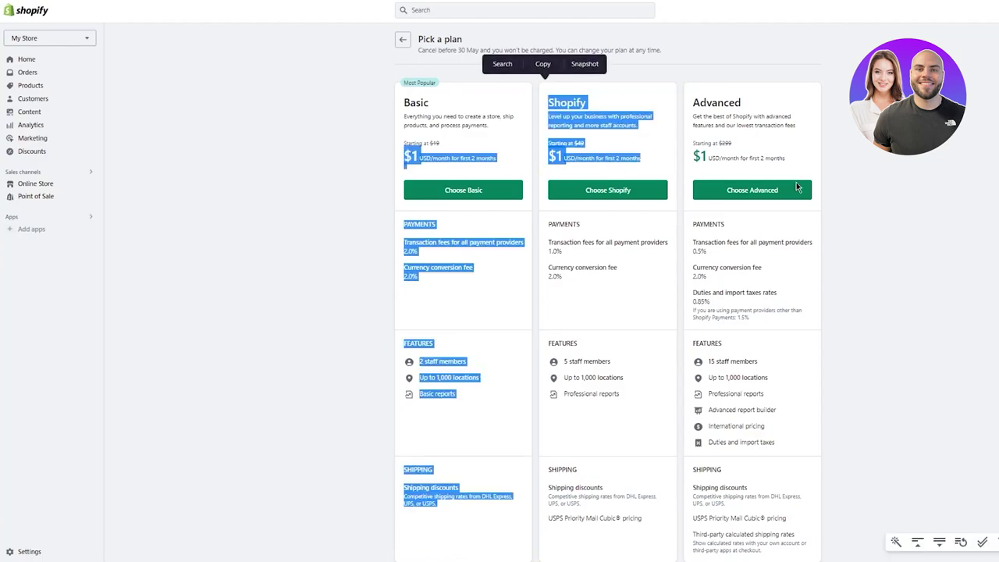
pyautogui.click(629, 162)
pyautogui.moveTo(551, 143); pyautogui.dragTo(589, 144)
pyautogui.click(619, 171)
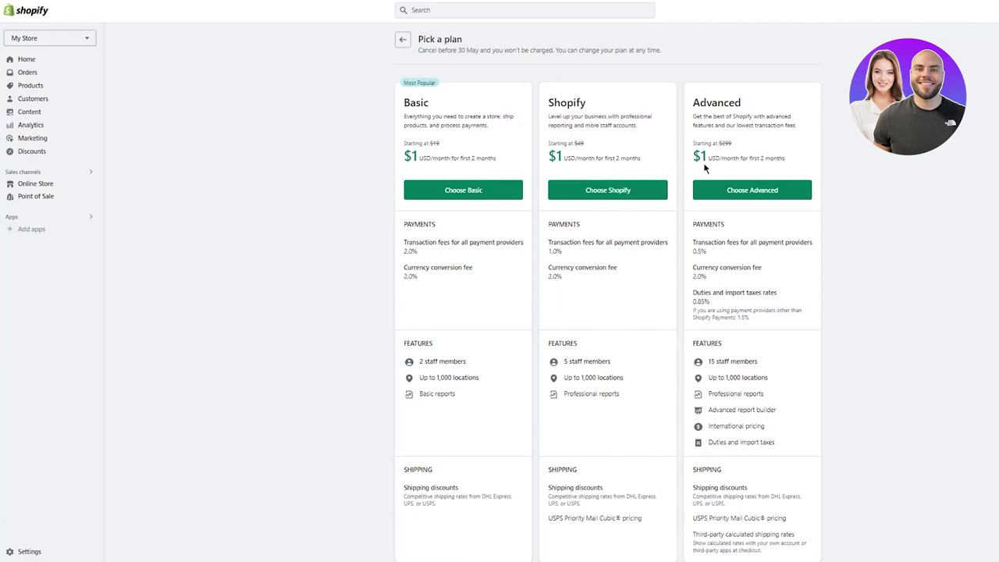
pyautogui.moveTo(694, 143); pyautogui.dragTo(873, 164)
pyautogui.click(737, 155)
pyautogui.click(873, 164)
pyautogui.scroll(-3, 572, 344)
pyautogui.moveTo(388, 270); pyautogui.dragTo(422, 184)
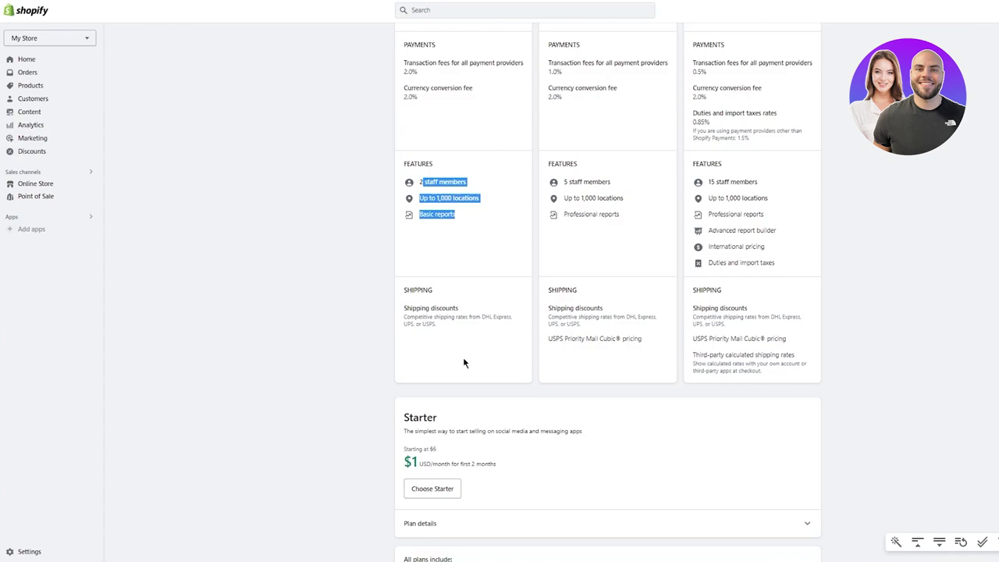
pyautogui.scroll(3, 601, 287)
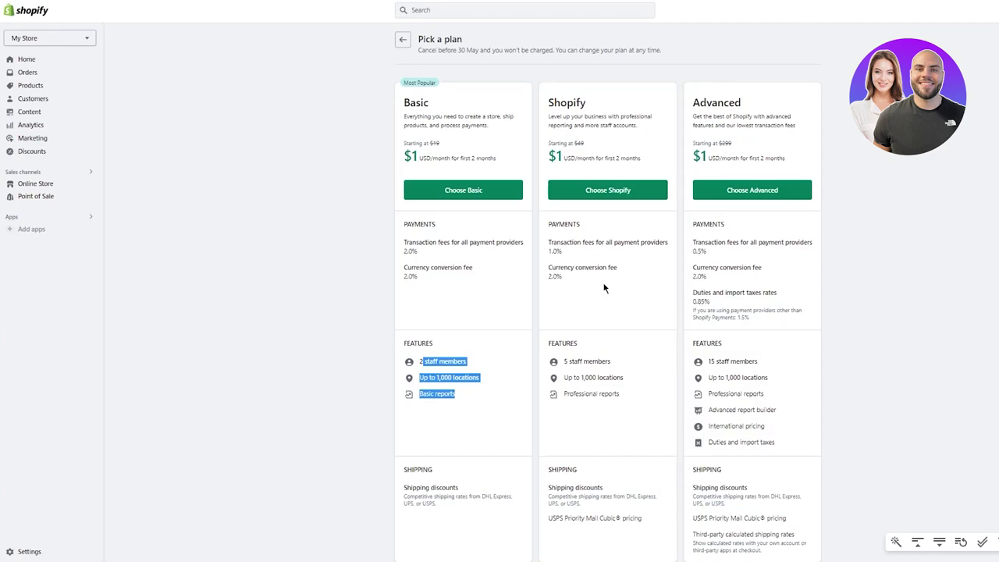
# Step: Open the store settings and review the store details, including currency, time zone and units of measurement
pyautogui.click(31, 551)
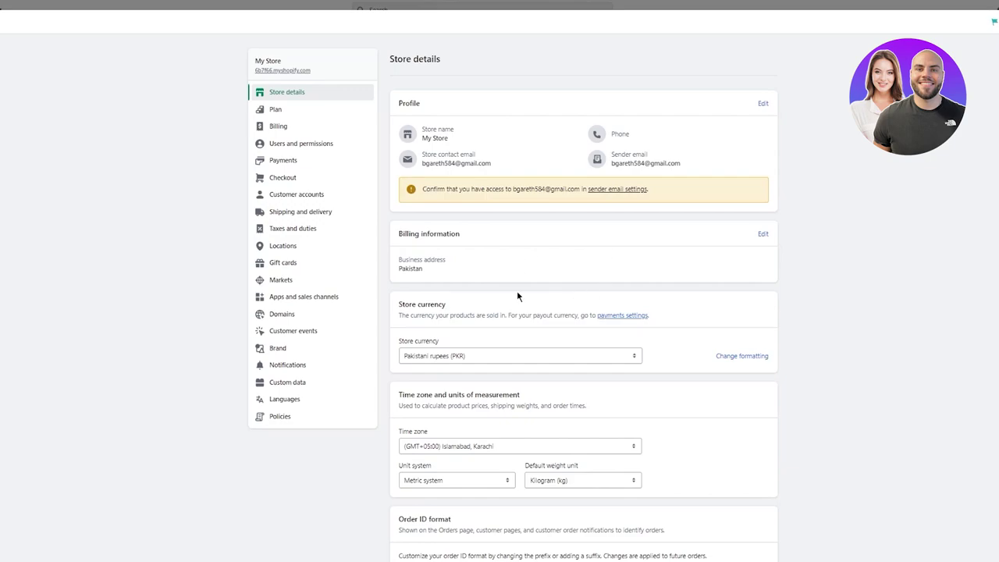
pyautogui.scroll(-2, 517, 291)
pyautogui.scroll(2, 688, 276)
pyautogui.scroll(-1, 679, 273)
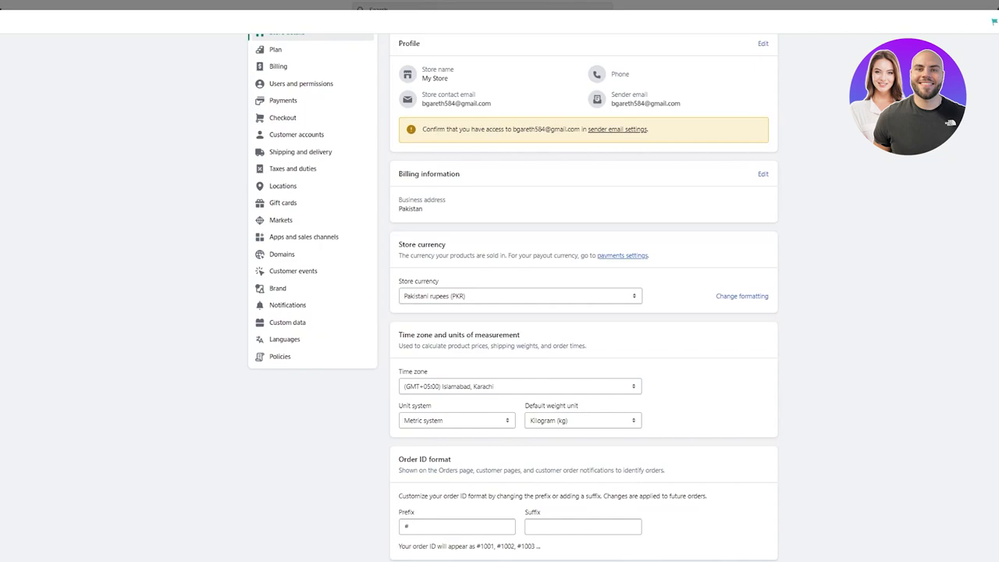
pyautogui.doubleClick(408, 334)
pyautogui.moveTo(418, 334); pyautogui.dragTo(520, 333)
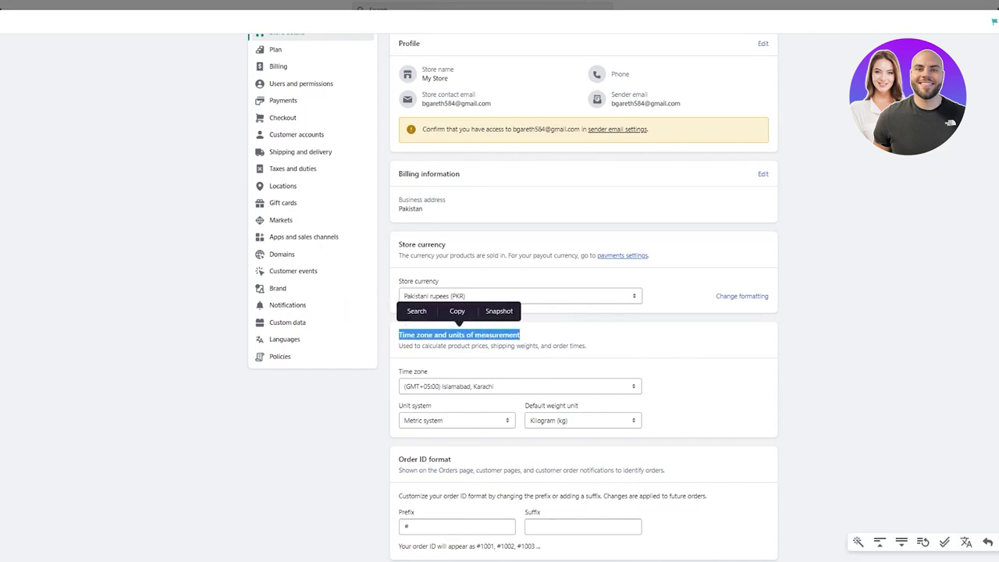
pyautogui.click(458, 310)
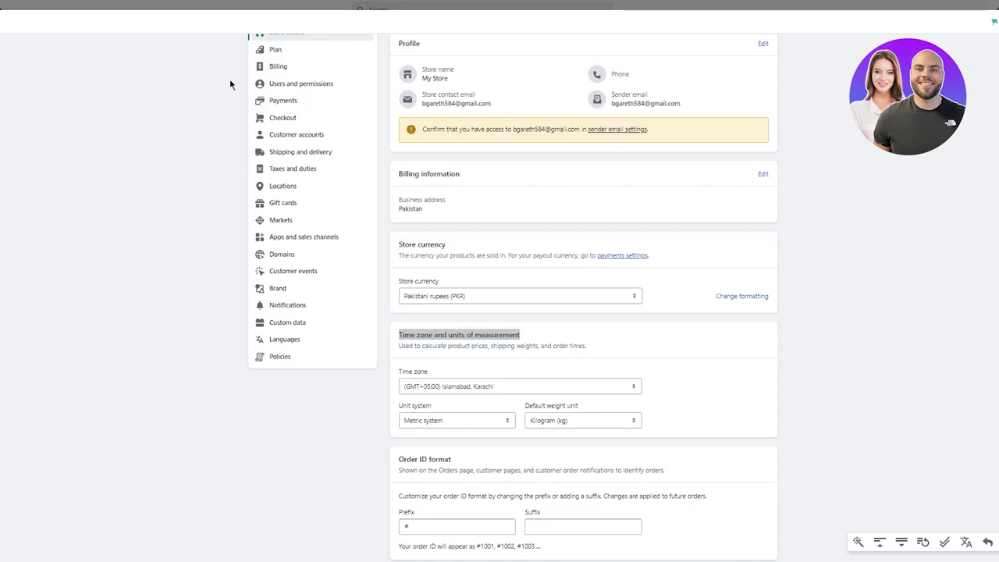
# Step: Open the 2Checkout setup page from the third-party payment providers in the payment settings
pyautogui.scroll(1, 229, 83)
pyautogui.click(296, 160)
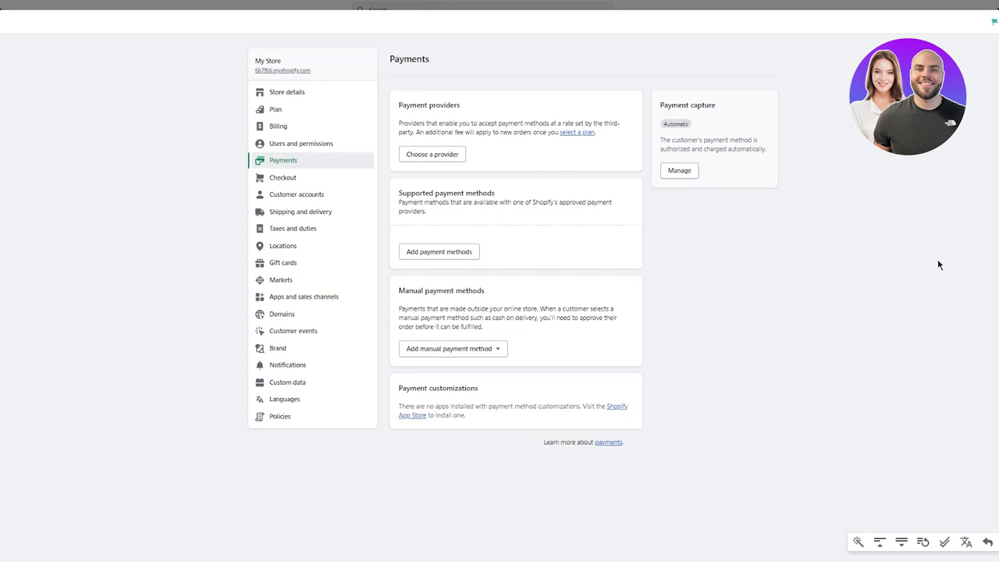
pyautogui.click(434, 154)
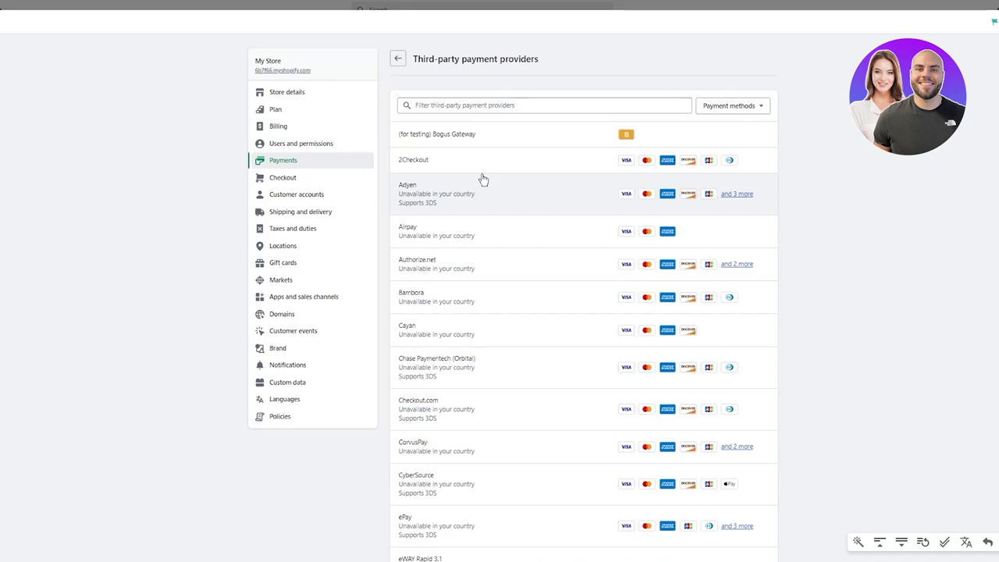
pyautogui.click(437, 163)
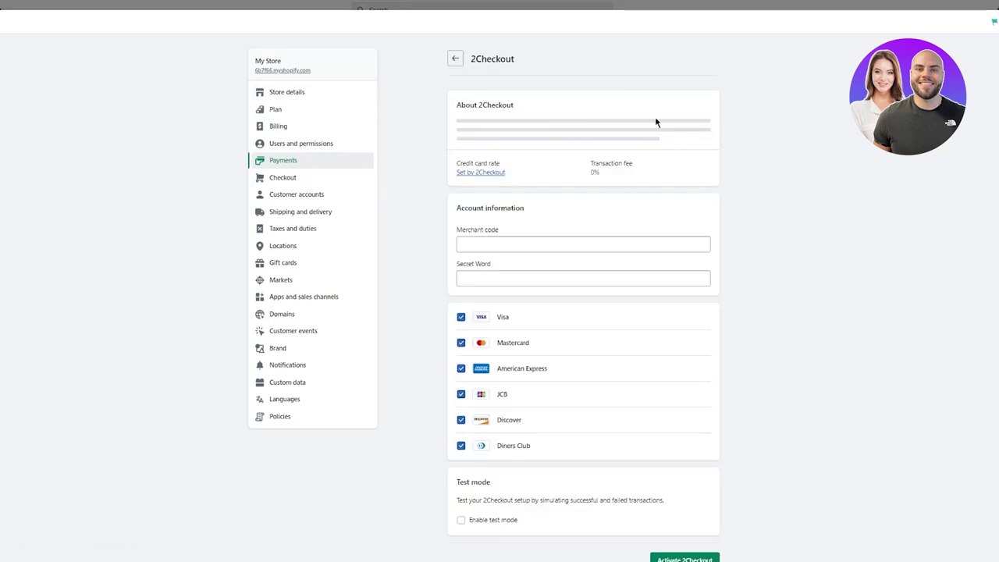
# Step: Examine the 2Checkout description, setup instructions, account information fields and accepted cards
pyautogui.moveTo(467, 104); pyautogui.dragTo(735, 353)
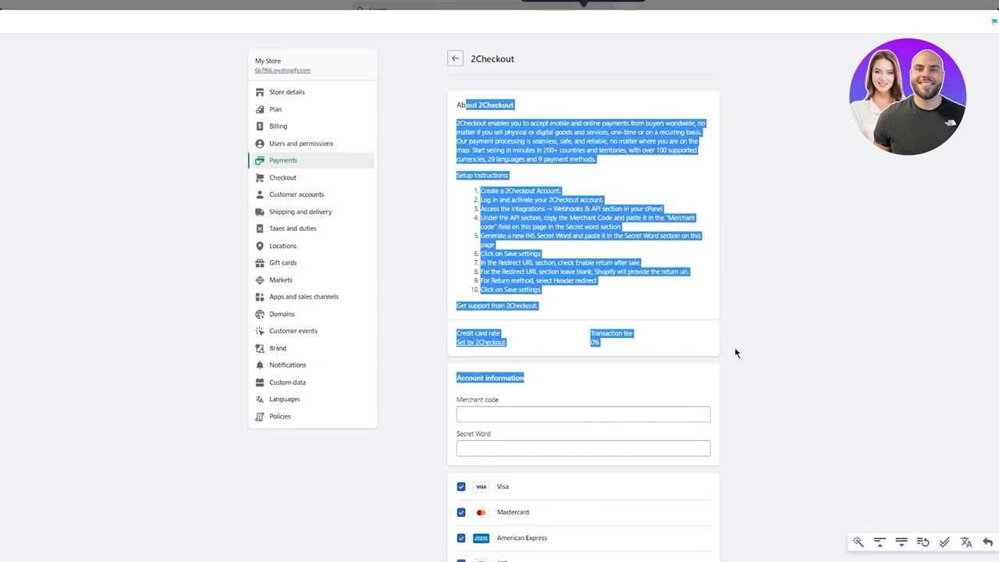
pyautogui.click(765, 320)
pyautogui.scroll(-2, 688, 293)
pyautogui.scroll(2, 689, 293)
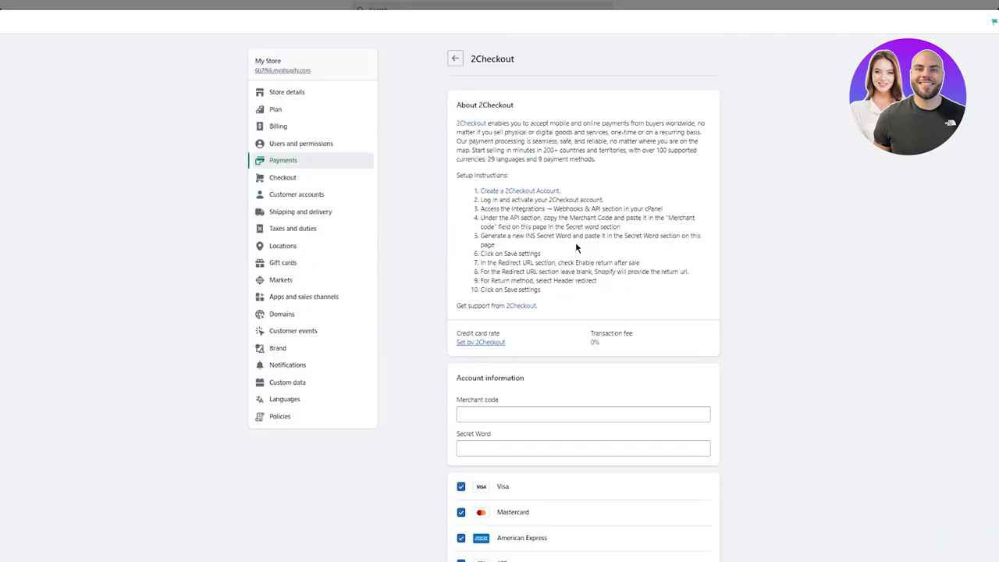
pyautogui.moveTo(466, 207); pyautogui.dragTo(660, 292)
pyautogui.click(765, 280)
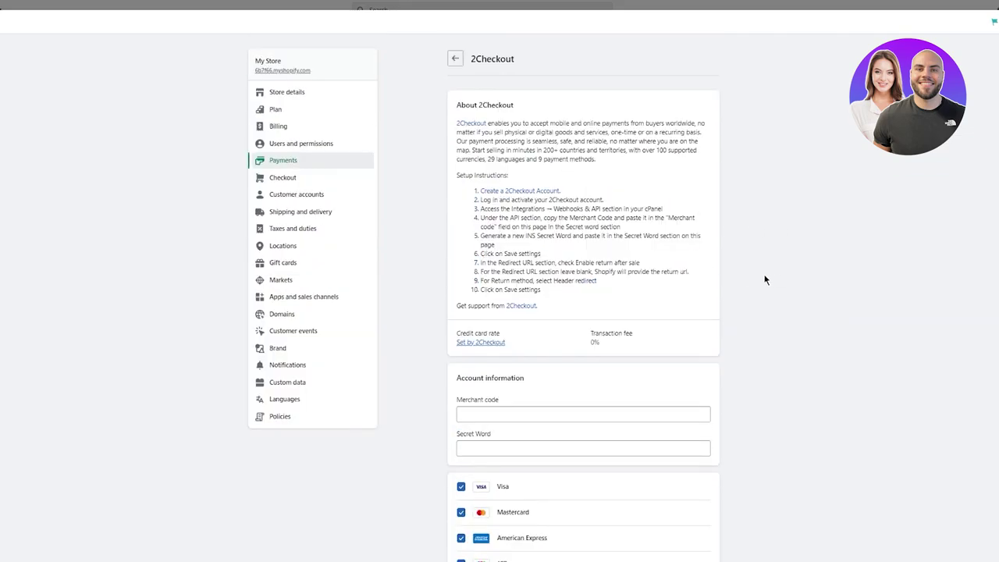
pyautogui.scroll(-2, 656, 267)
pyautogui.click(510, 289)
pyautogui.scroll(-2, 352, 241)
pyautogui.click(408, 250)
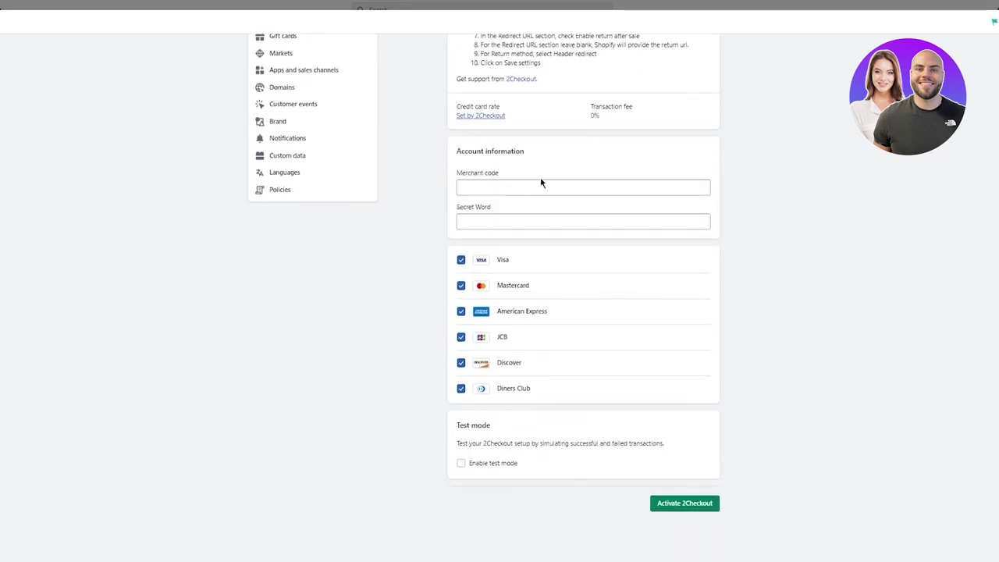
pyautogui.click(541, 227)
pyautogui.click(792, 295)
pyautogui.scroll(4, 707, 502)
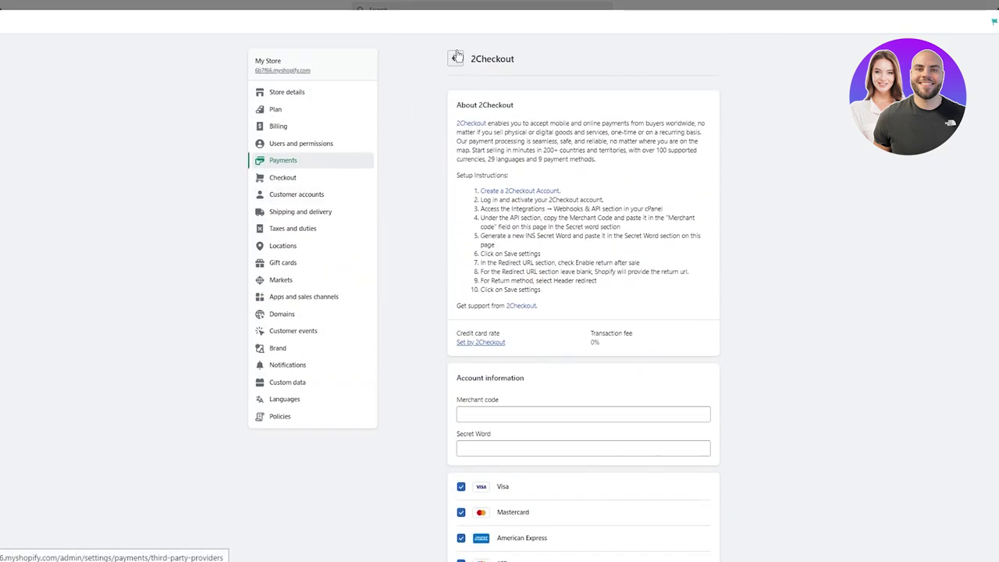
# Step: Return to the payment settings overview and start adding supported payment methods
pyautogui.hotkey('alt', 'Left')
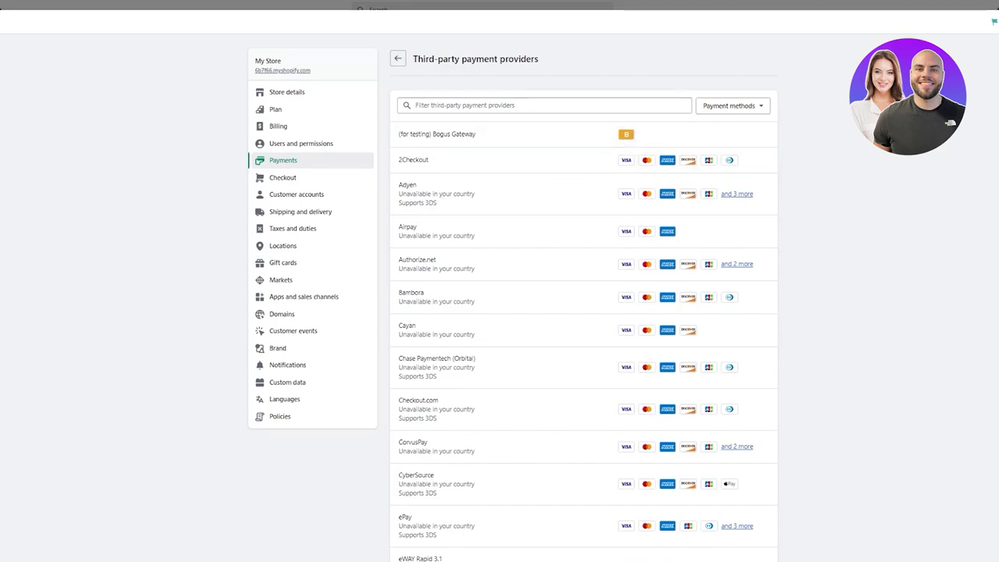
pyautogui.click(398, 60)
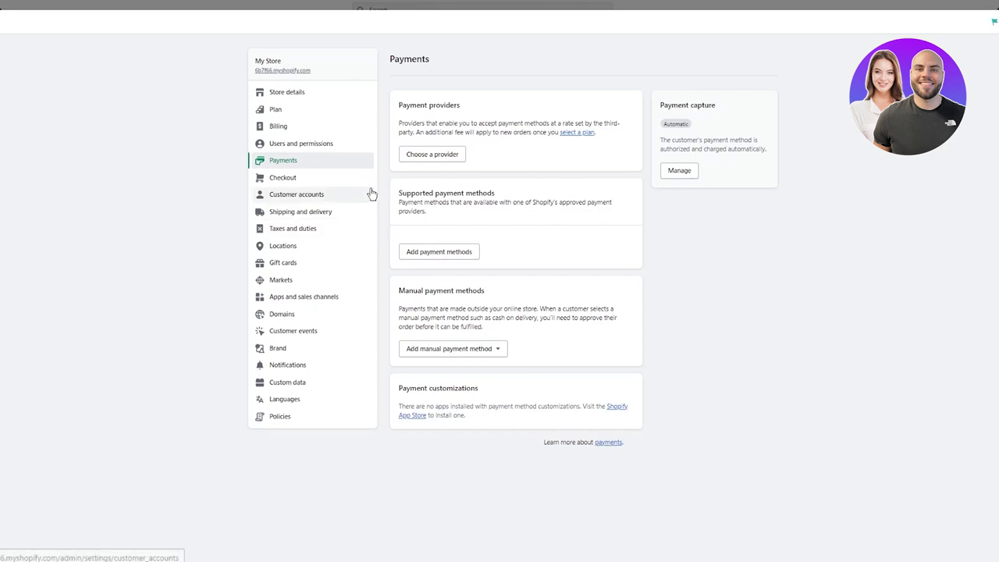
pyautogui.moveTo(399, 202); pyautogui.dragTo(569, 202)
pyautogui.click(439, 251)
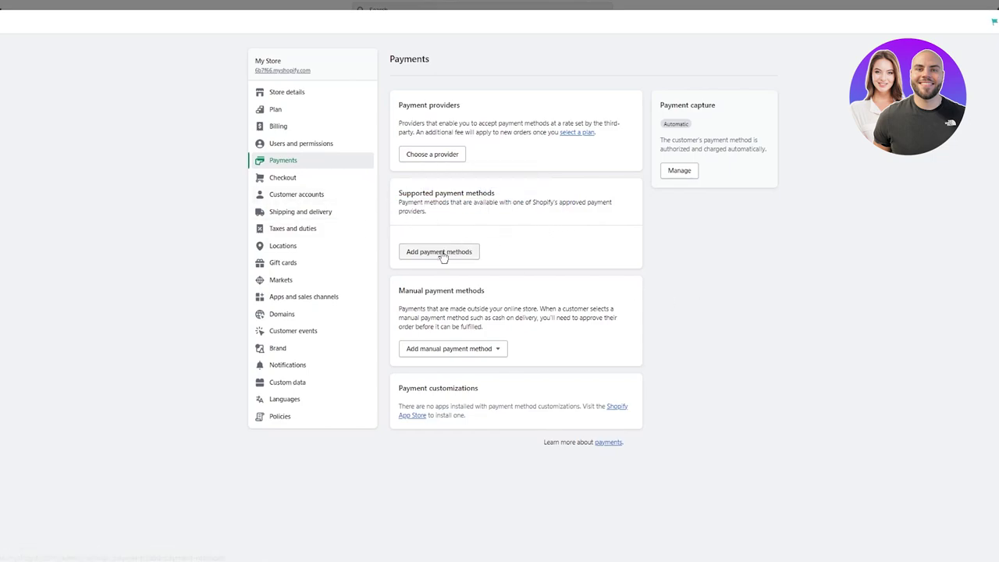
# Step: Filter the payment methods by Mastercard and browse the providers that offer it
pyautogui.click(581, 134)
pyautogui.click(591, 109)
pyautogui.click(582, 133)
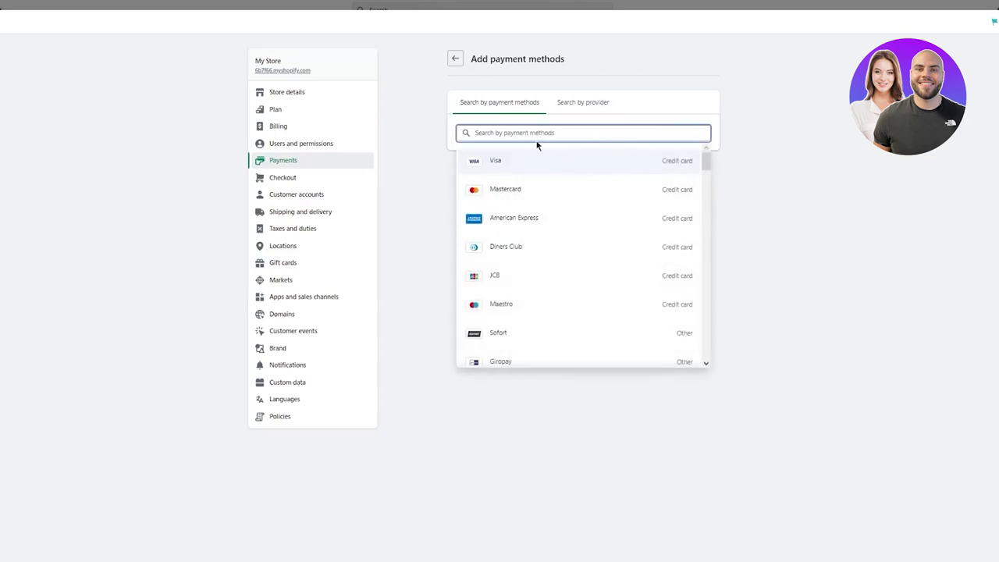
pyautogui.click(535, 192)
pyautogui.click(860, 206)
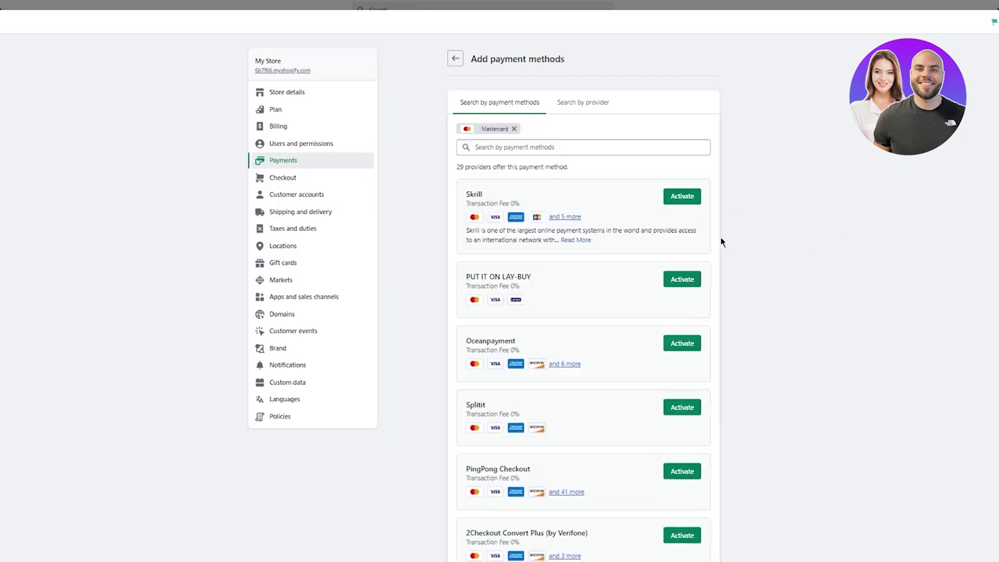
pyautogui.scroll(-4, 647, 437)
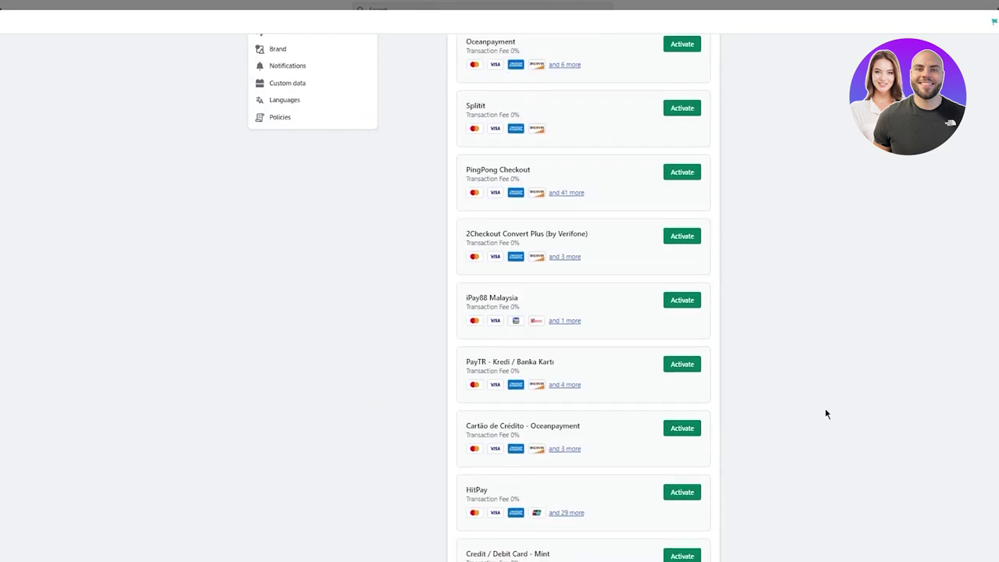
# Step: Review the Mastercard providers, return to the payment settings overview and check the available manual payment methods
pyautogui.scroll(4, 825, 410)
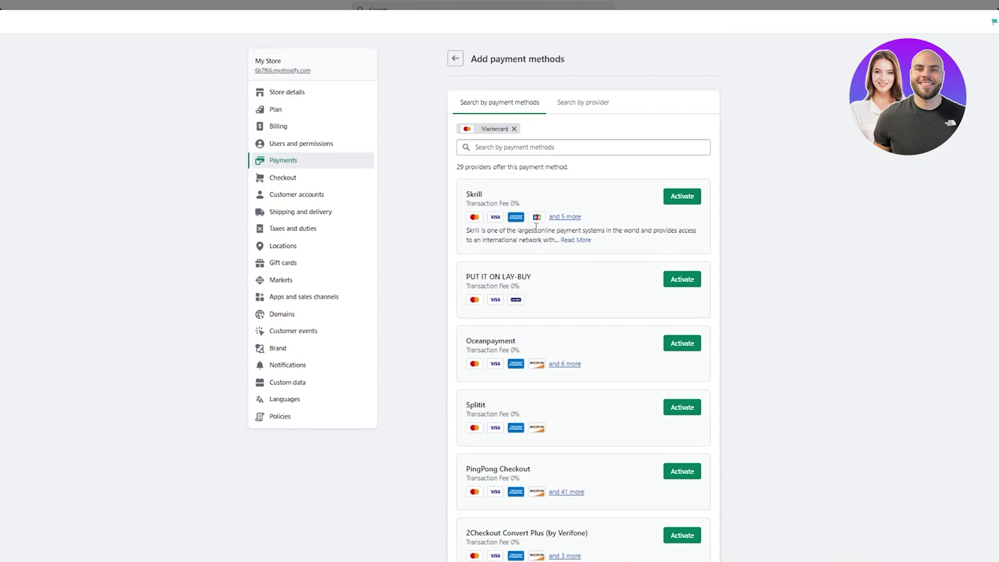
pyautogui.moveTo(582, 218)
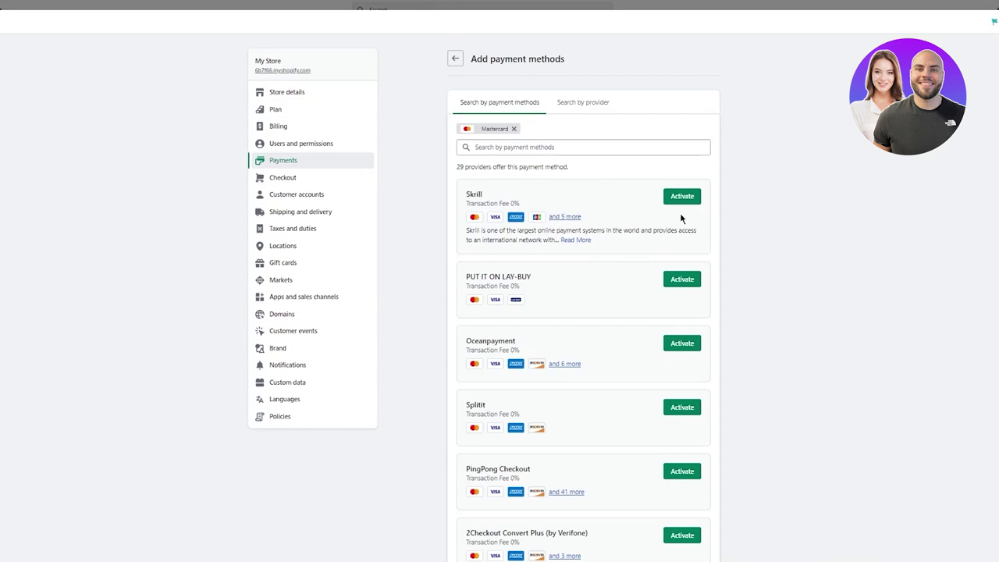
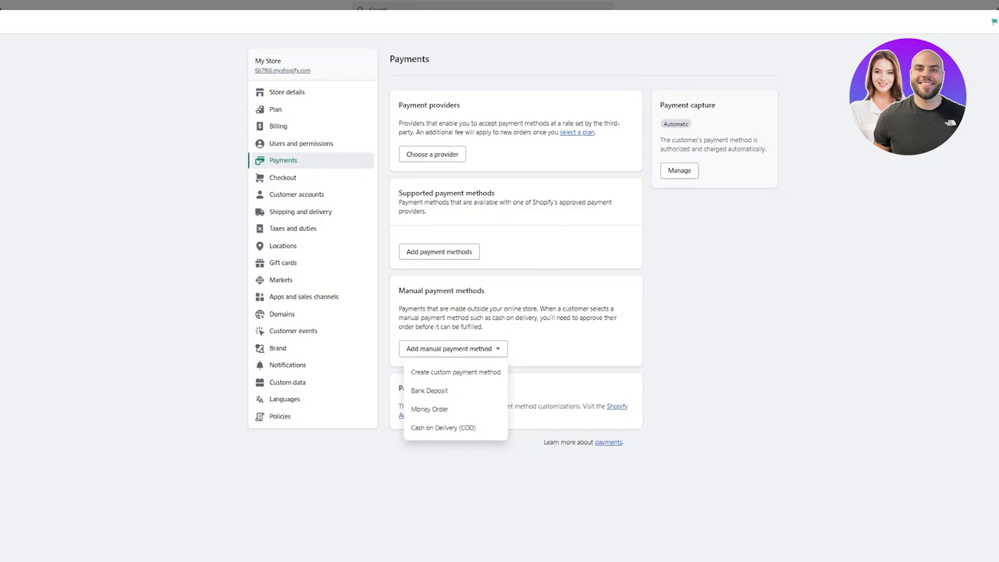
pyautogui.click(840, 375)
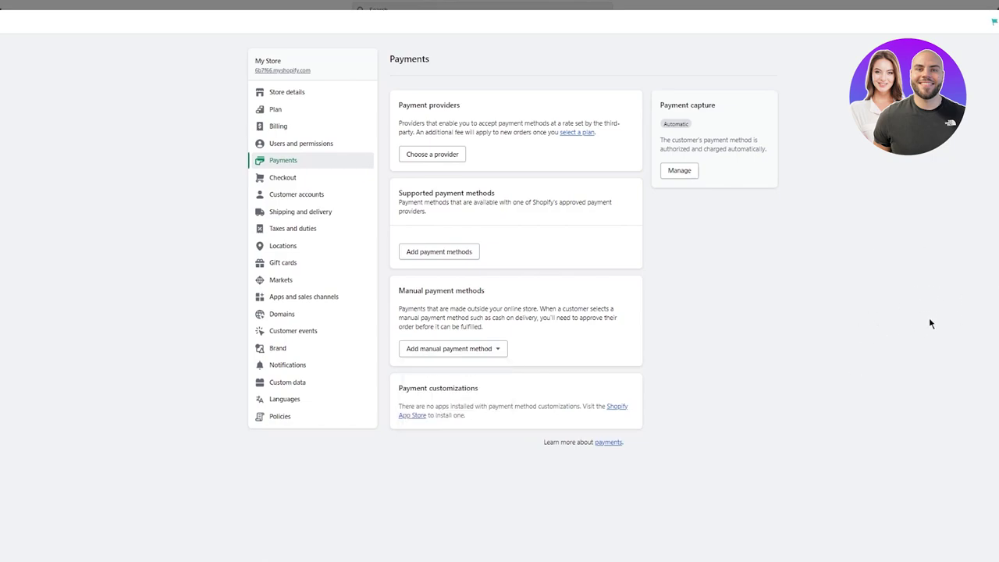
# Step: Open the brand settings and examine the logo, color, cover image, slogan, short description and social link options
pyautogui.click(297, 351)
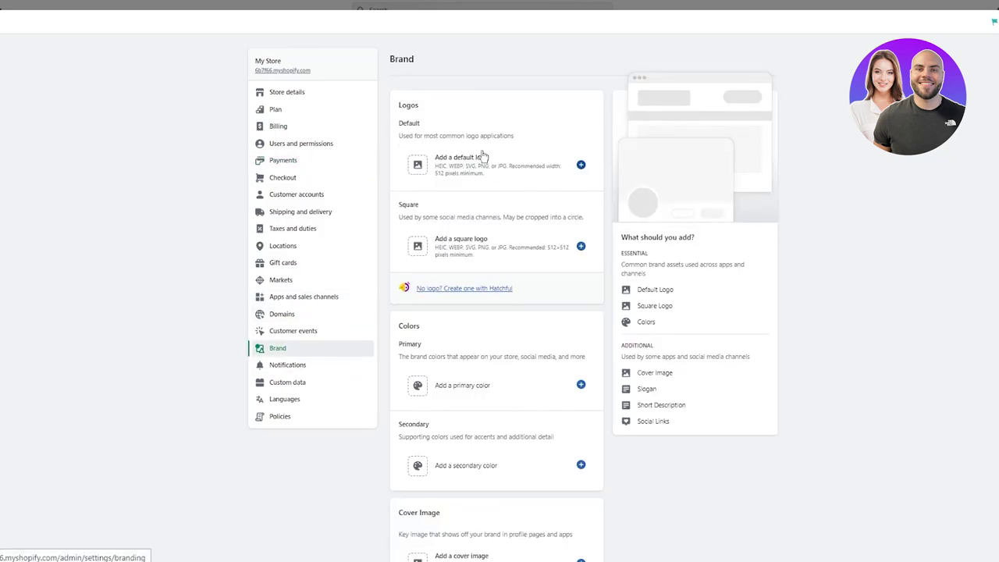
pyautogui.moveTo(398, 136); pyautogui.dragTo(541, 133)
pyautogui.click(548, 135)
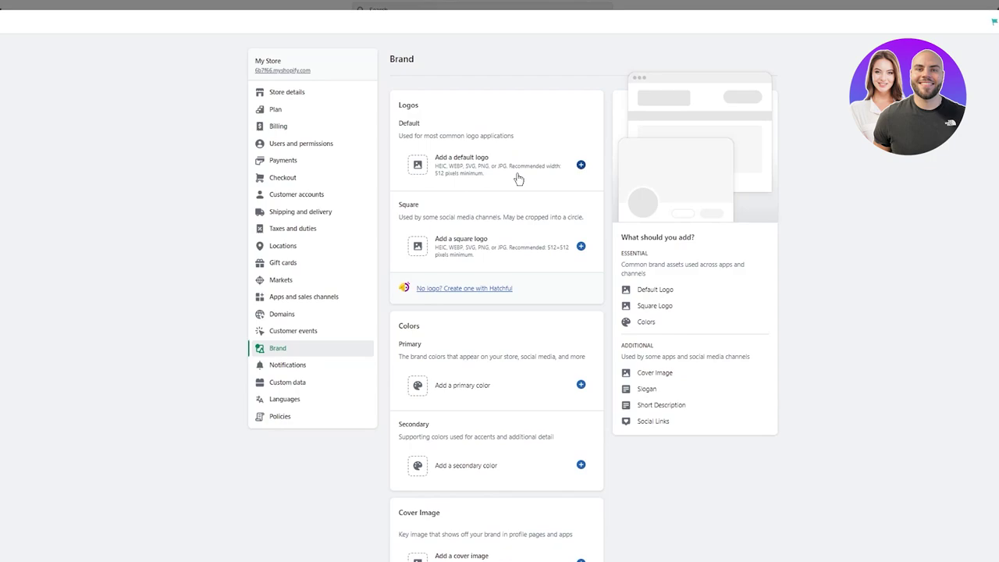
pyautogui.scroll(-3, 518, 179)
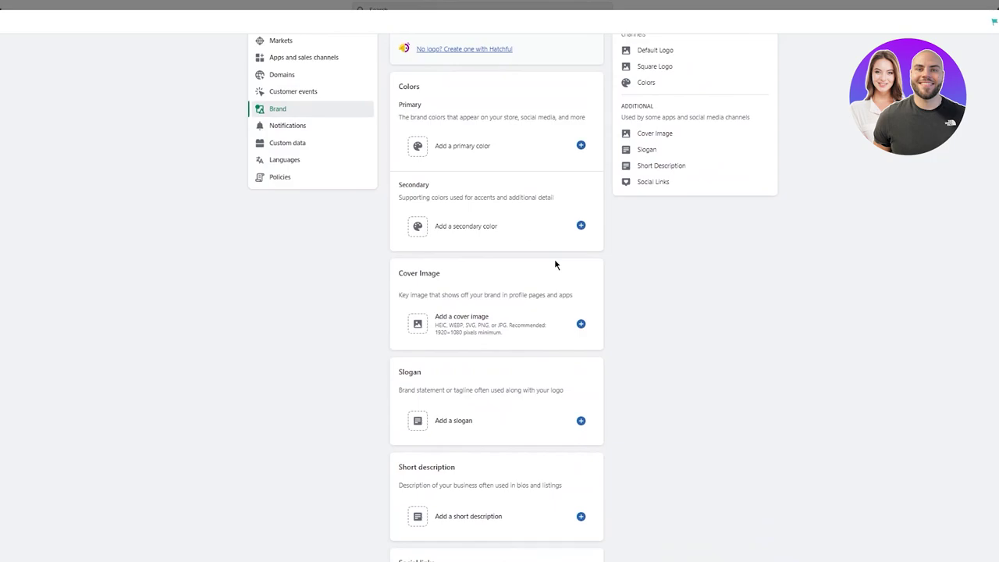
pyautogui.scroll(-2, 554, 263)
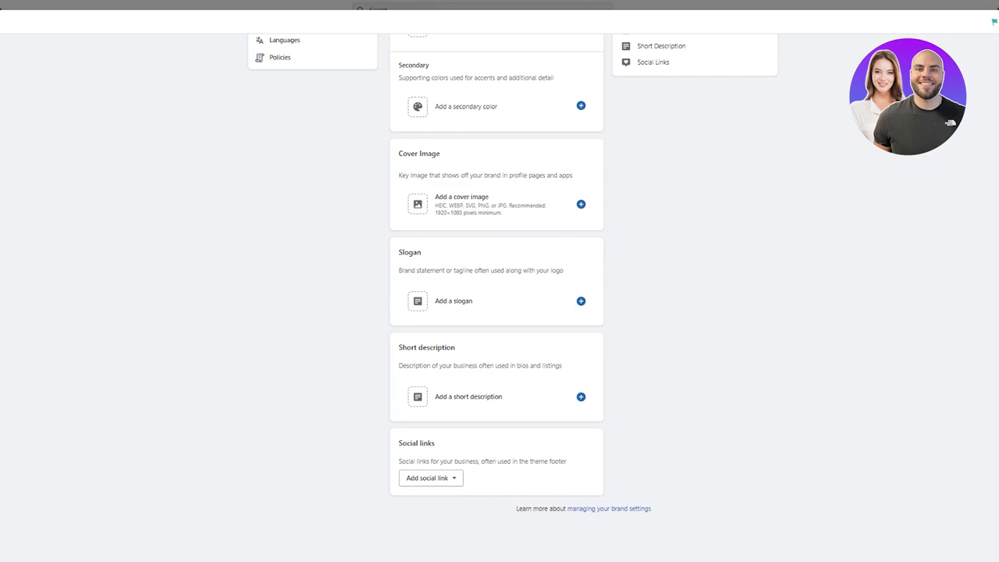
pyautogui.scroll(5, 818, 294)
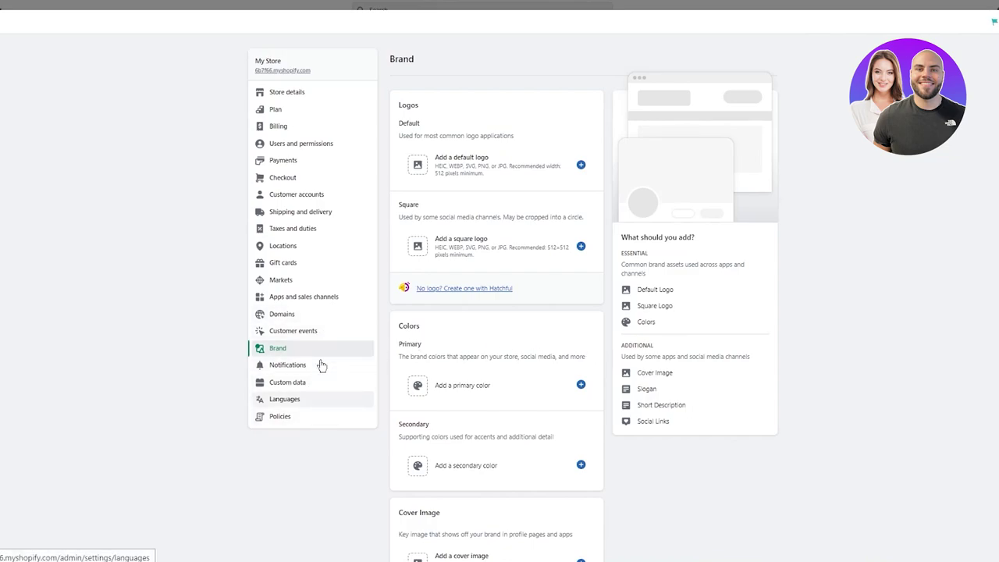
# Step: Check the options for buying or connecting a domain, and return to the brand settings' default logo
pyautogui.click(321, 319)
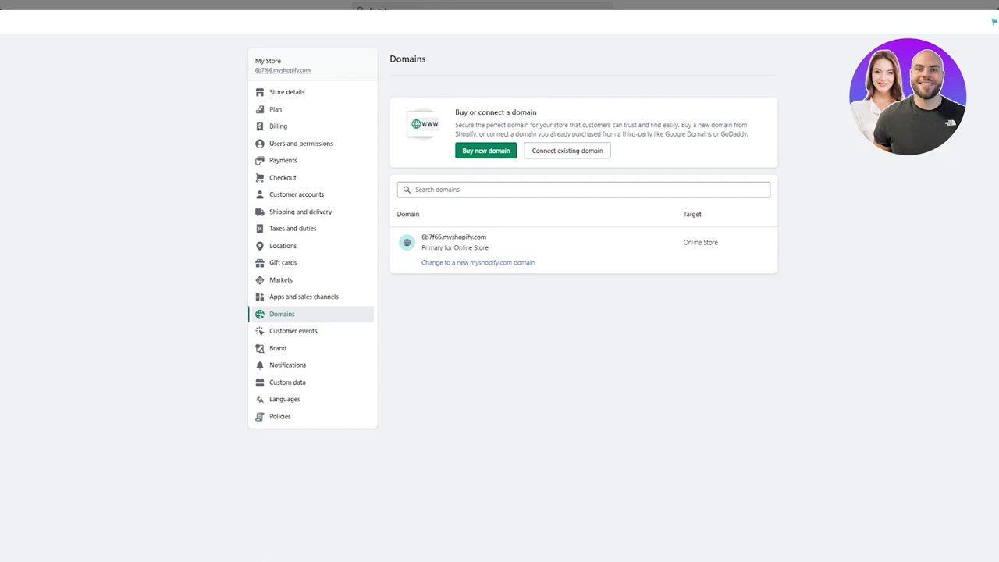
pyautogui.click(308, 353)
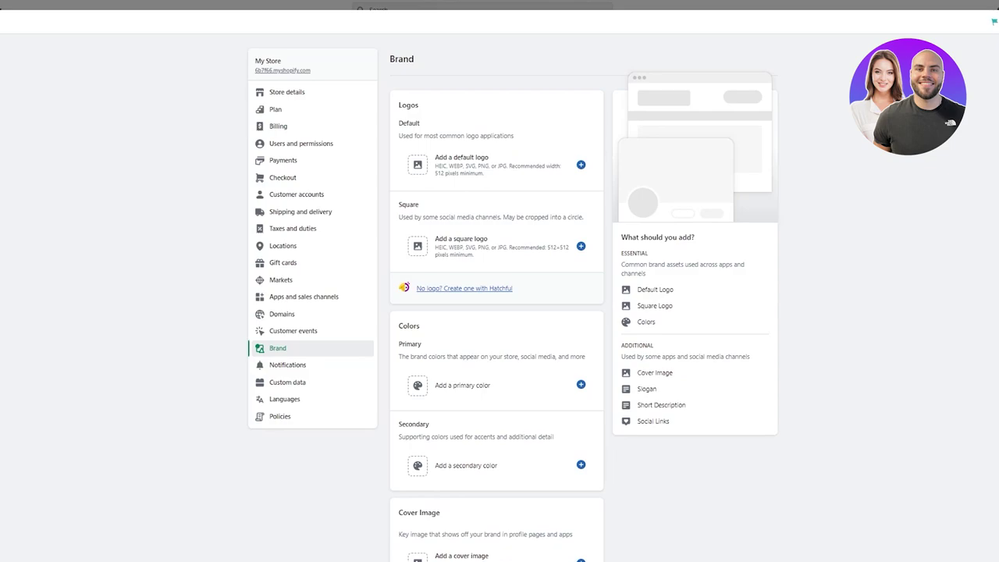
pyautogui.click(419, 166)
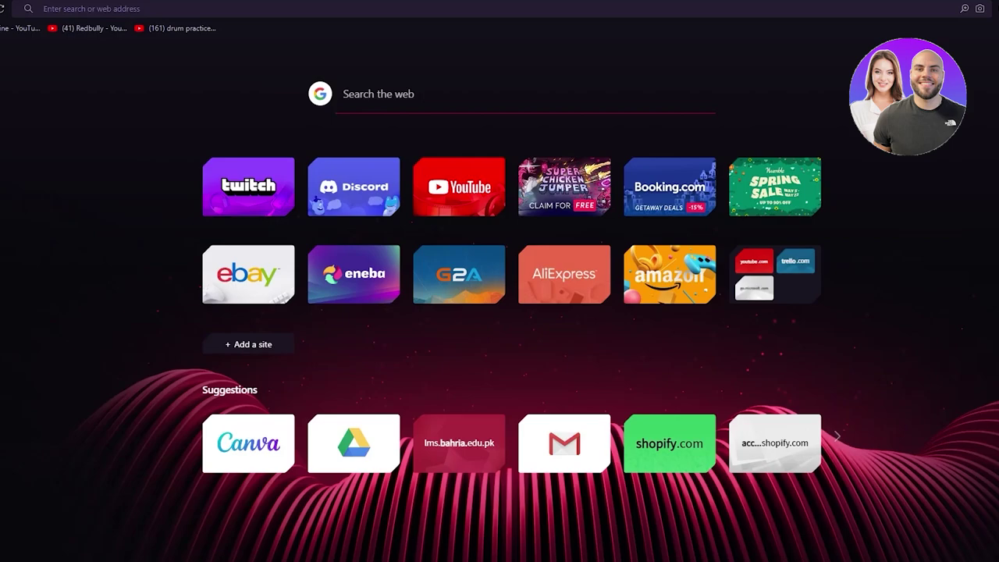
# Step: Search the web for "shopify logo maker" and open Shopify's Stunning Logo Maker result
pyautogui.write('SHOP')
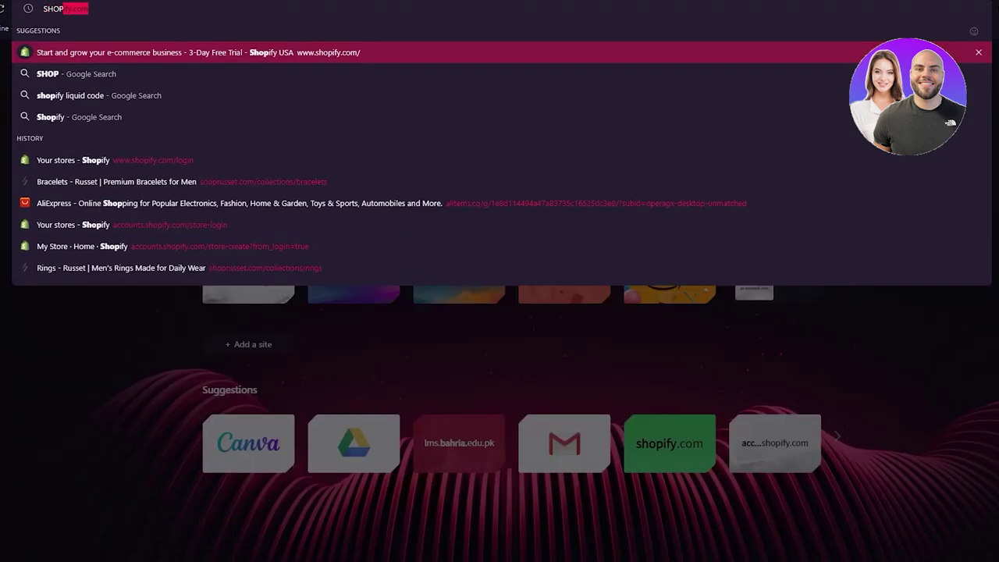
pyautogui.write('IFY LOG')
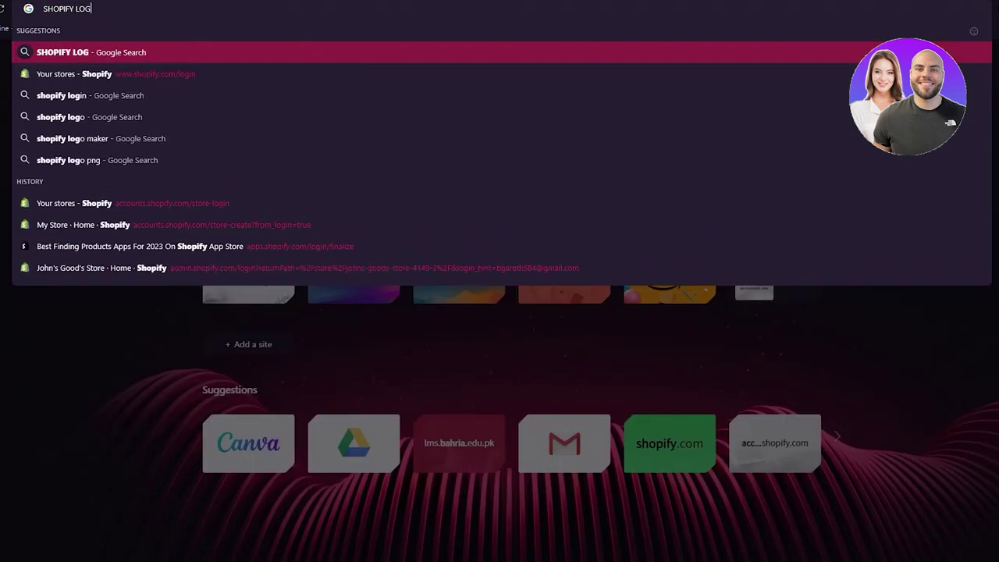
pyautogui.write('O')
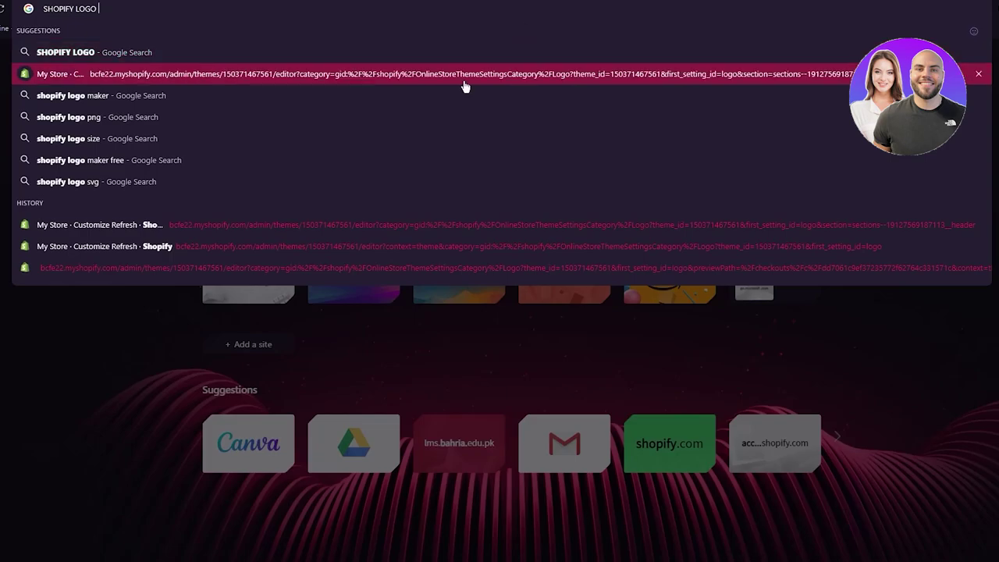
pyautogui.click(426, 96)
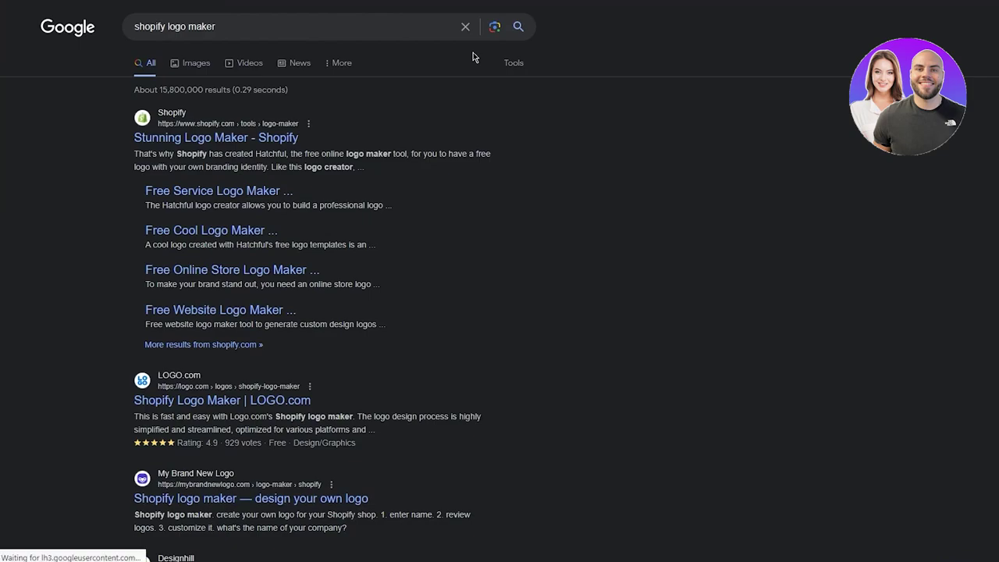
pyautogui.click(216, 138)
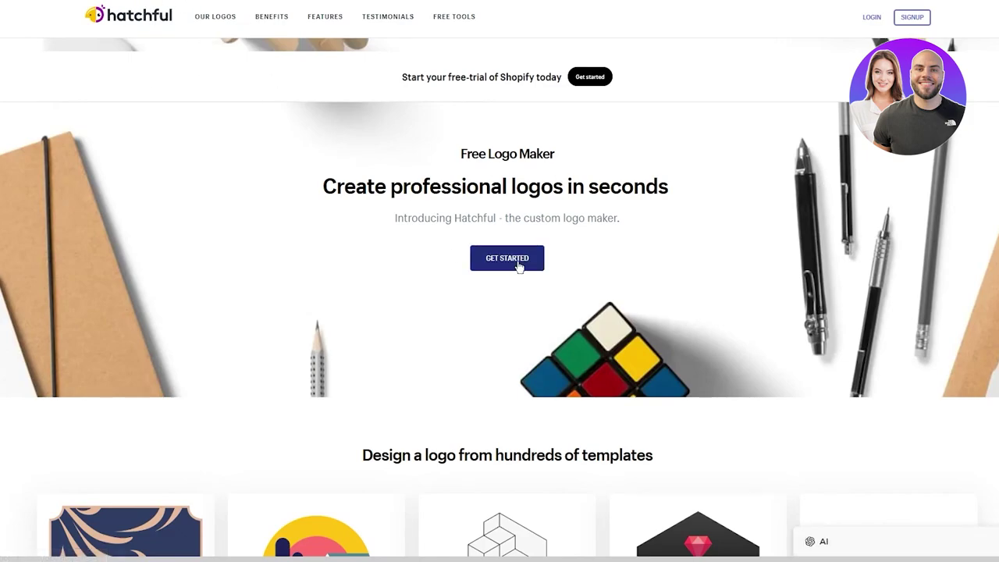
# Step: Look through the sample logo templates on the Hatchful page and start creating a logo
pyautogui.scroll(-4, 517, 266)
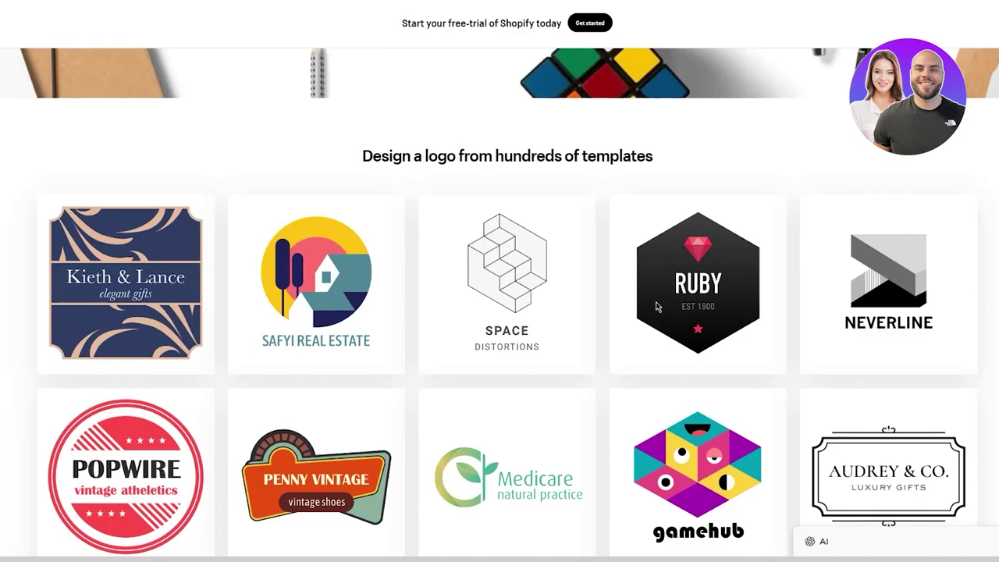
pyautogui.scroll(4, 655, 307)
pyautogui.click(504, 257)
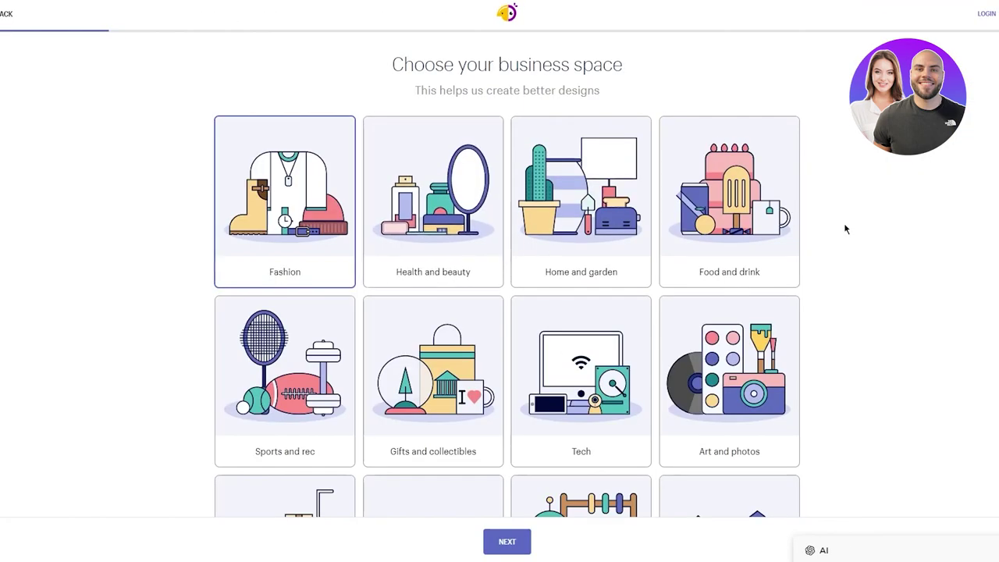
# Step: Look over the business space categories and continue with Fashion as the chosen space
pyautogui.scroll(-3, 950, 298)
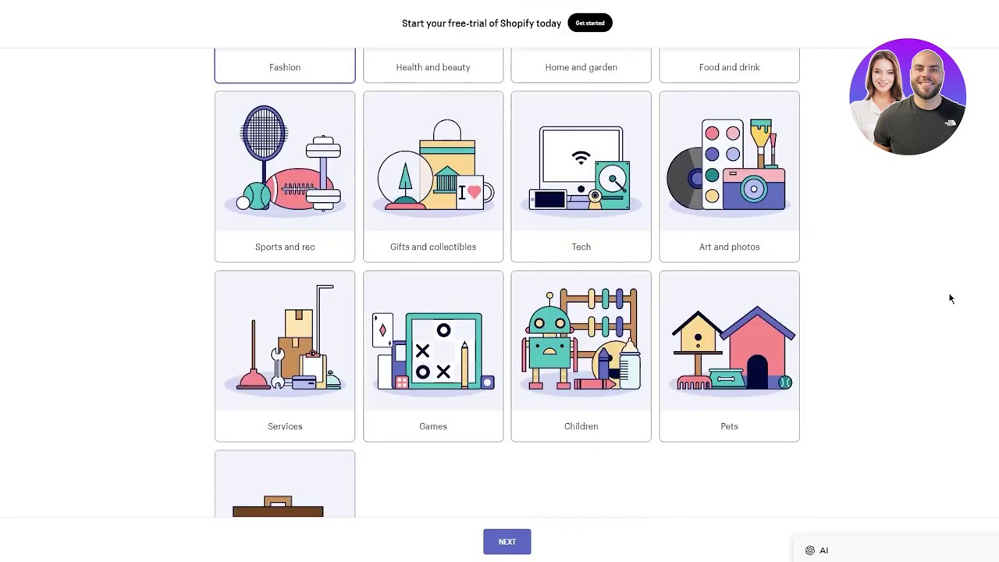
pyautogui.scroll(-2, 949, 297)
pyautogui.scroll(5, 923, 294)
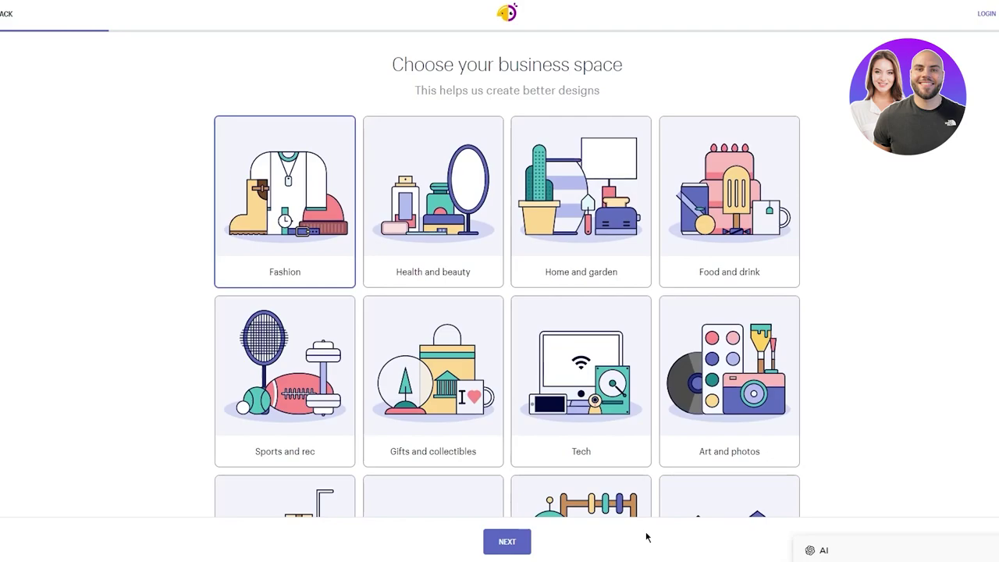
pyautogui.click(507, 544)
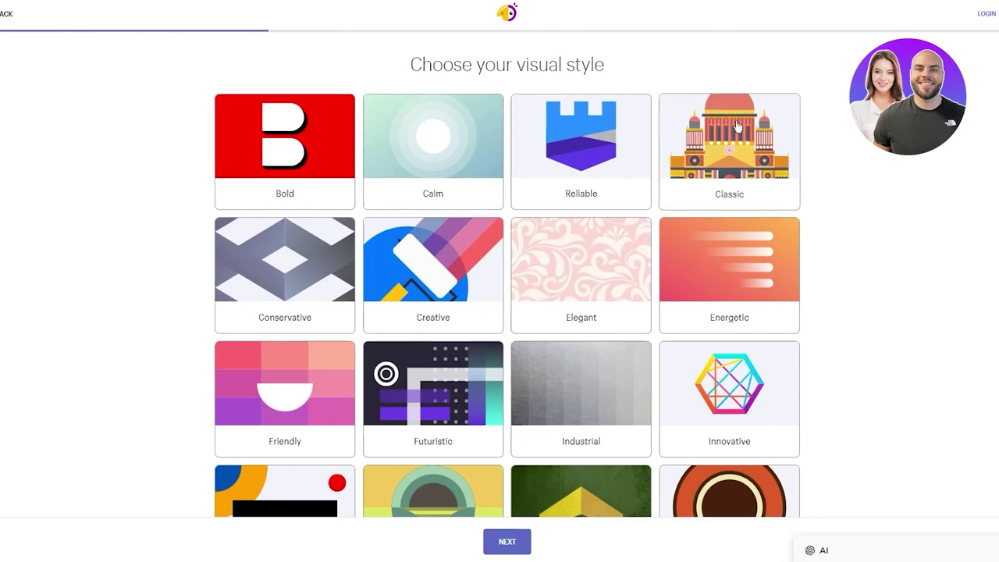
# Step: Browse all the logo visual styles and choose Bold
pyautogui.scroll(-3, 666, 207)
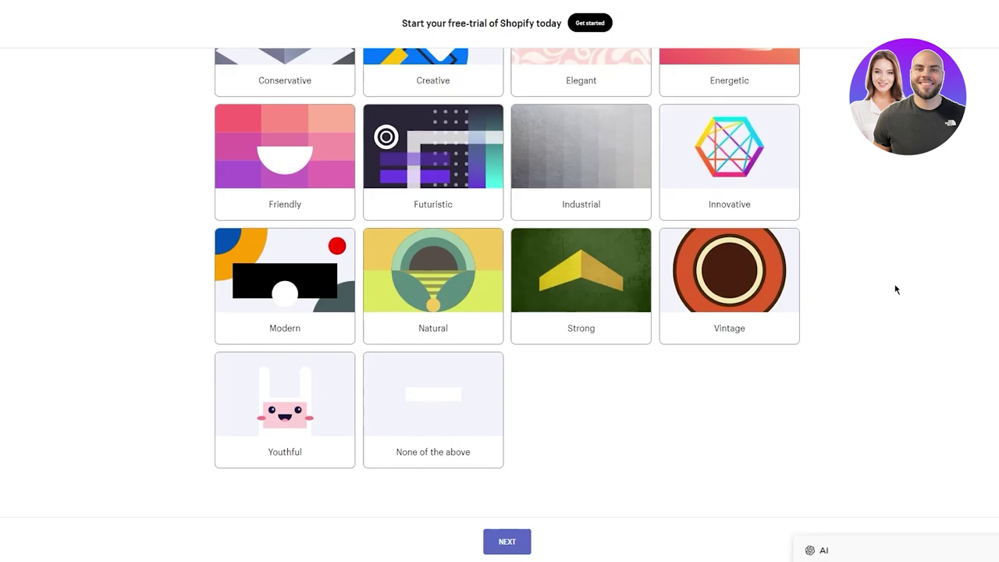
pyautogui.scroll(3, 894, 288)
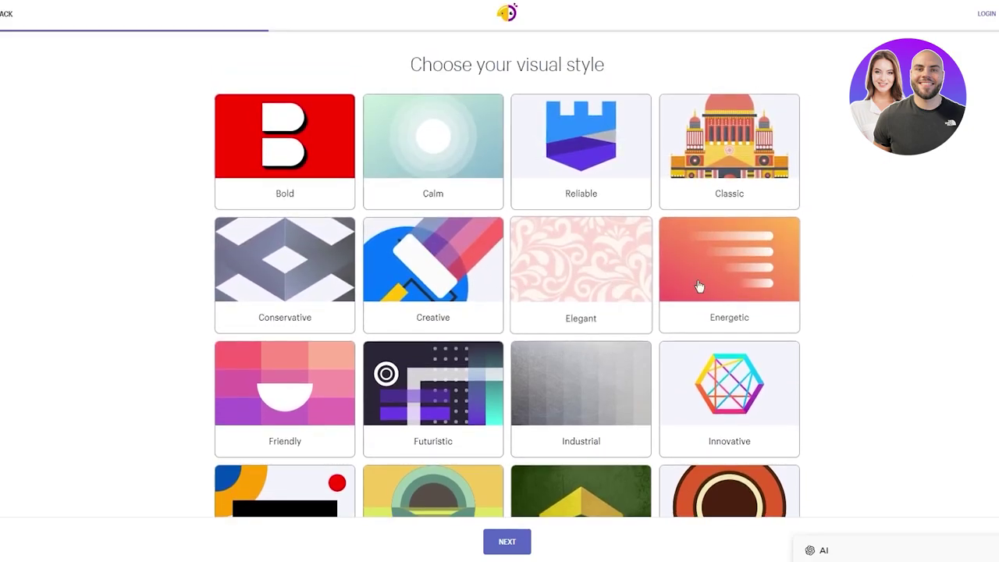
pyautogui.scroll(-2, 790, 320)
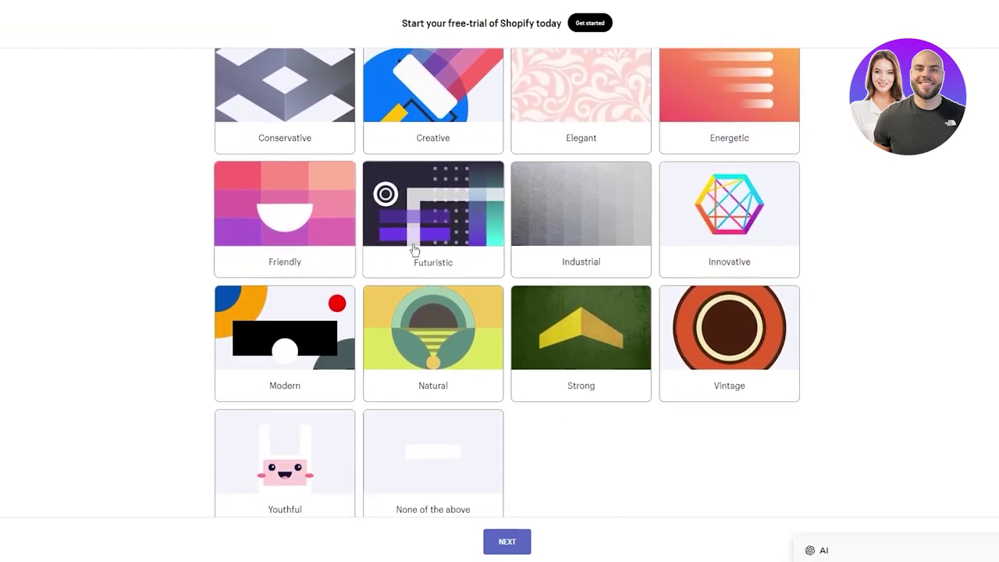
pyautogui.scroll(-1, 371, 403)
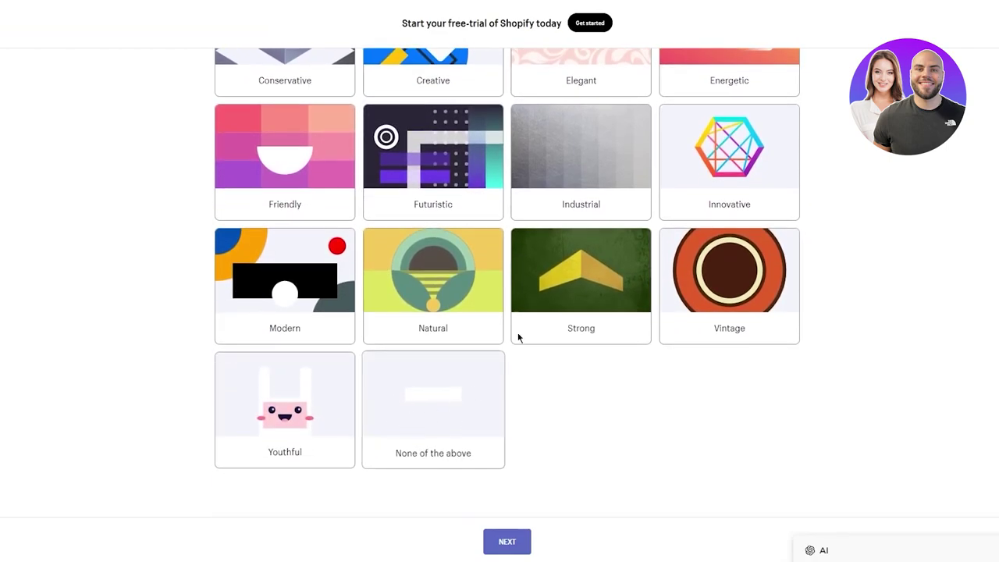
pyautogui.scroll(3, 629, 379)
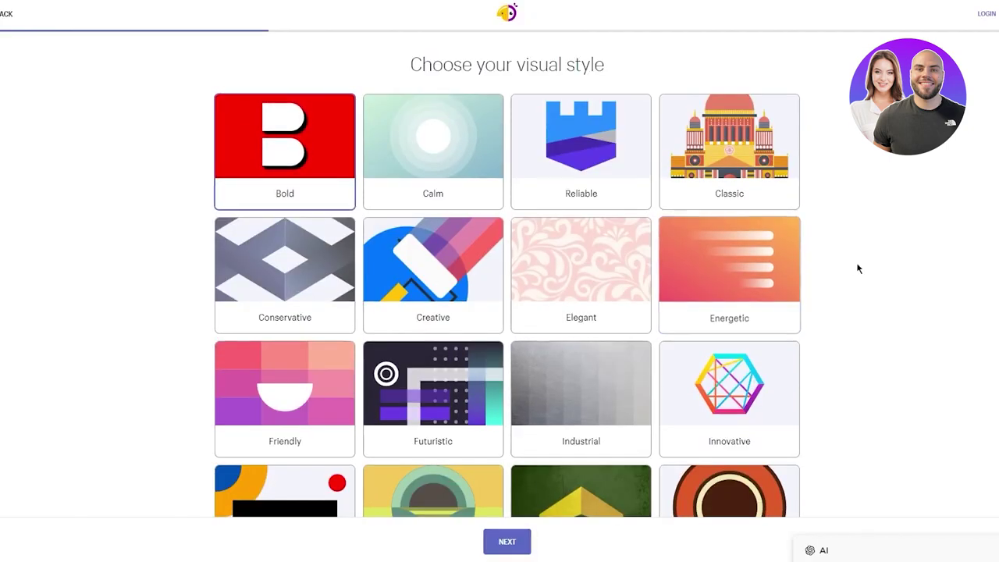
pyautogui.scroll(-3, 775, 325)
pyautogui.scroll(1, 776, 327)
pyautogui.scroll(2, 775, 325)
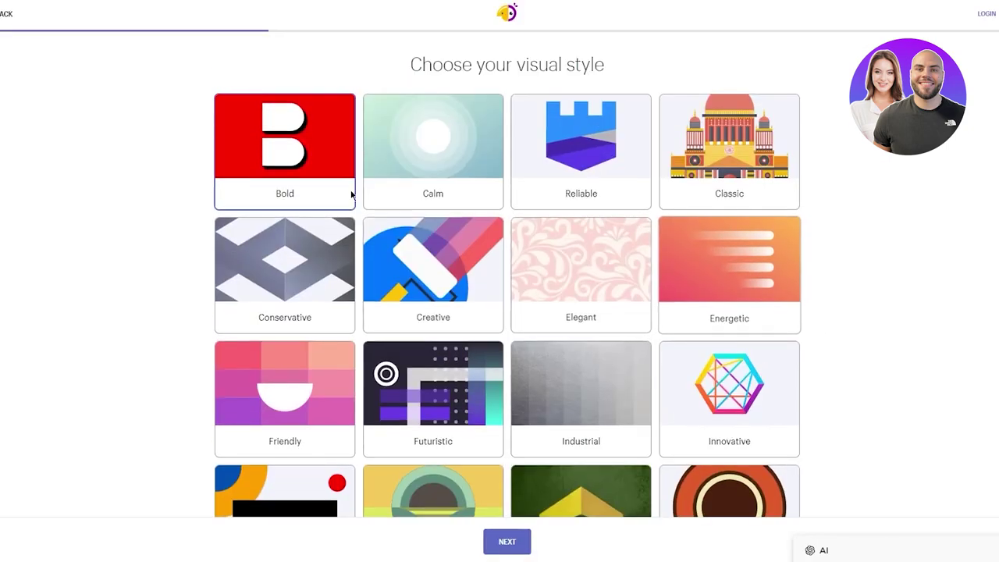
# Step: Add Vintage and Innovative to the chosen visual styles and continue to the business name
pyautogui.scroll(-2, 713, 171)
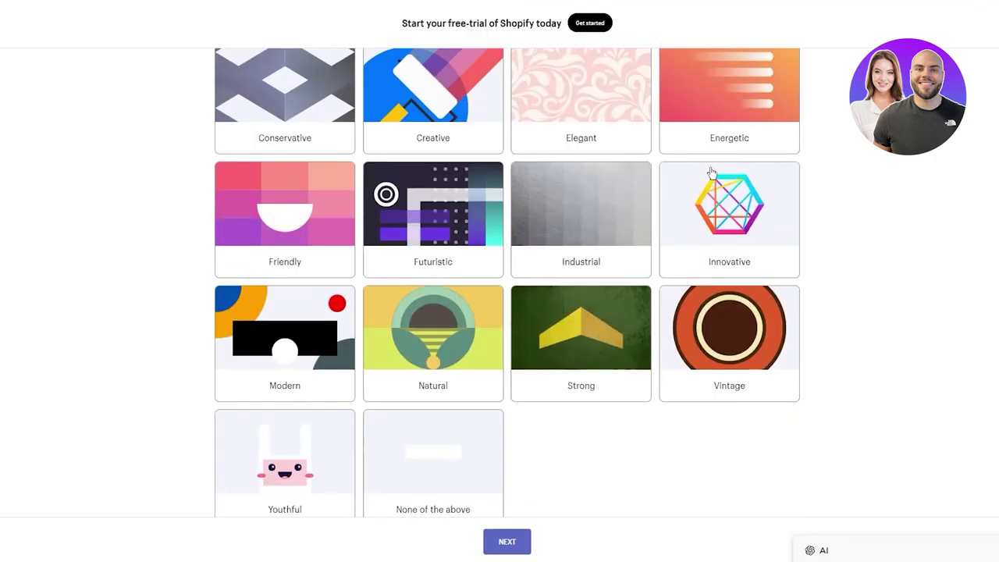
pyautogui.click(724, 344)
pyautogui.scroll(-1, 392, 244)
pyautogui.click(729, 219)
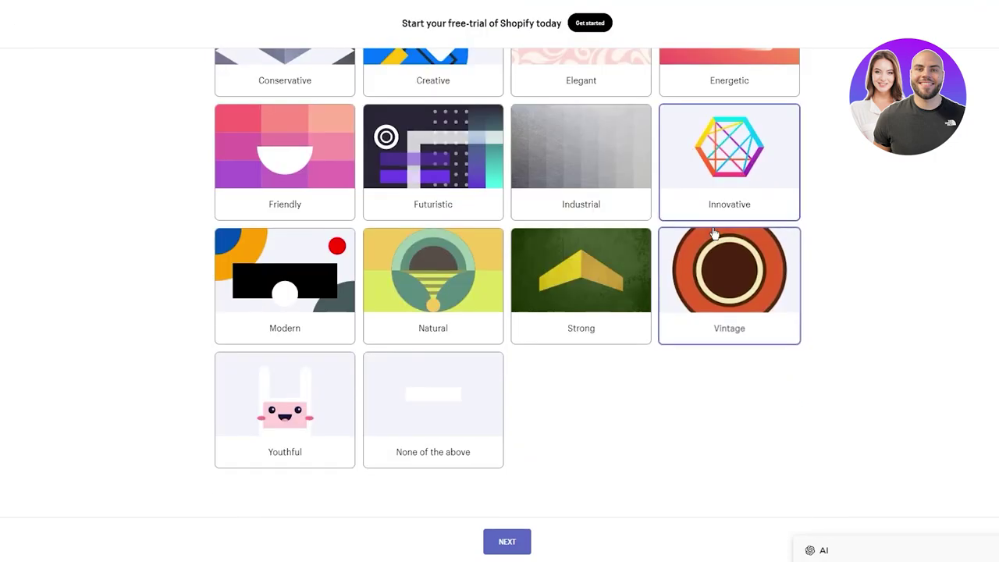
pyautogui.scroll(3, 756, 328)
pyautogui.click(511, 546)
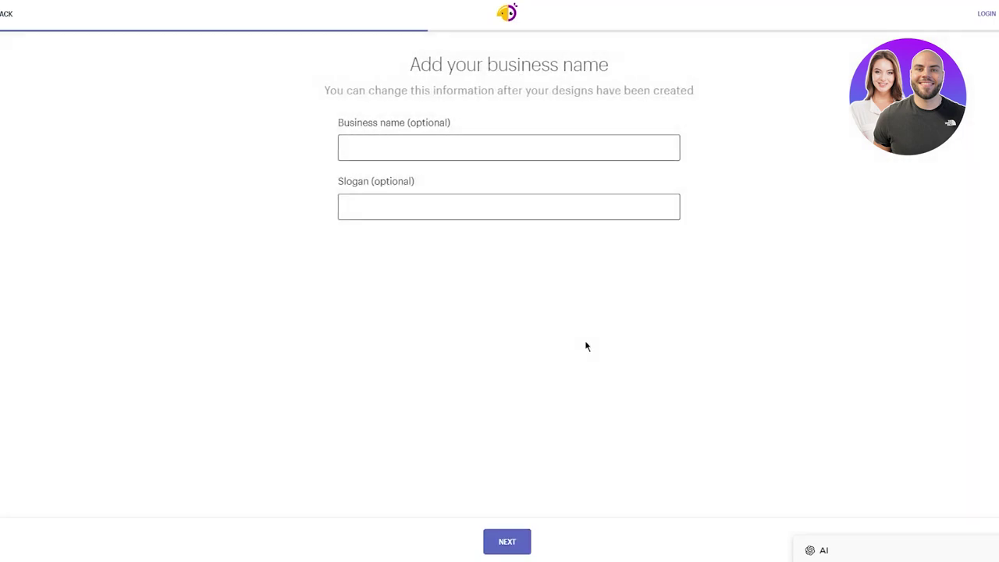
# Step: Enter the business name "John's Store" with the slogan "The best wear in town." and continue
pyautogui.click(469, 137)
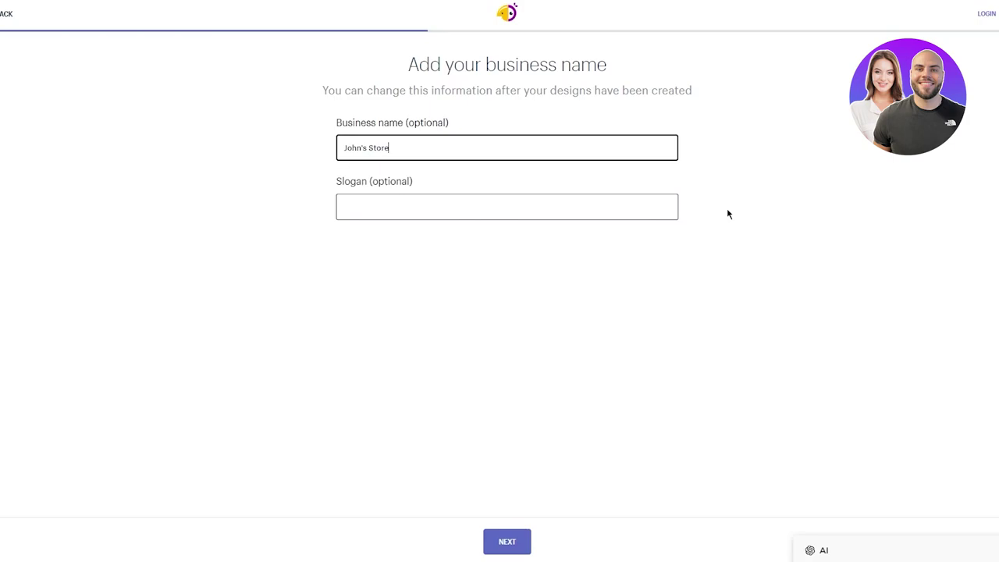
pyautogui.click(522, 213)
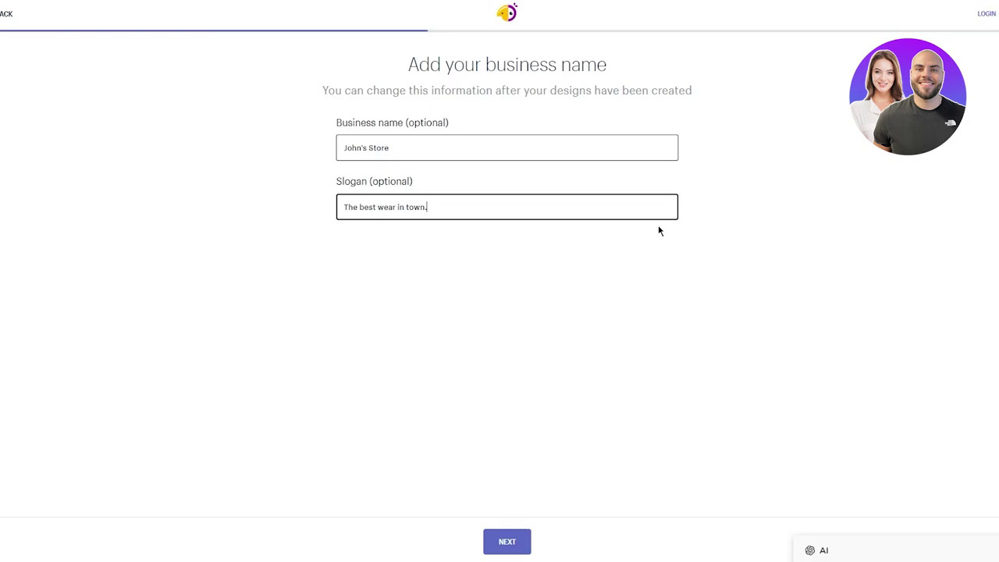
pyautogui.click(513, 544)
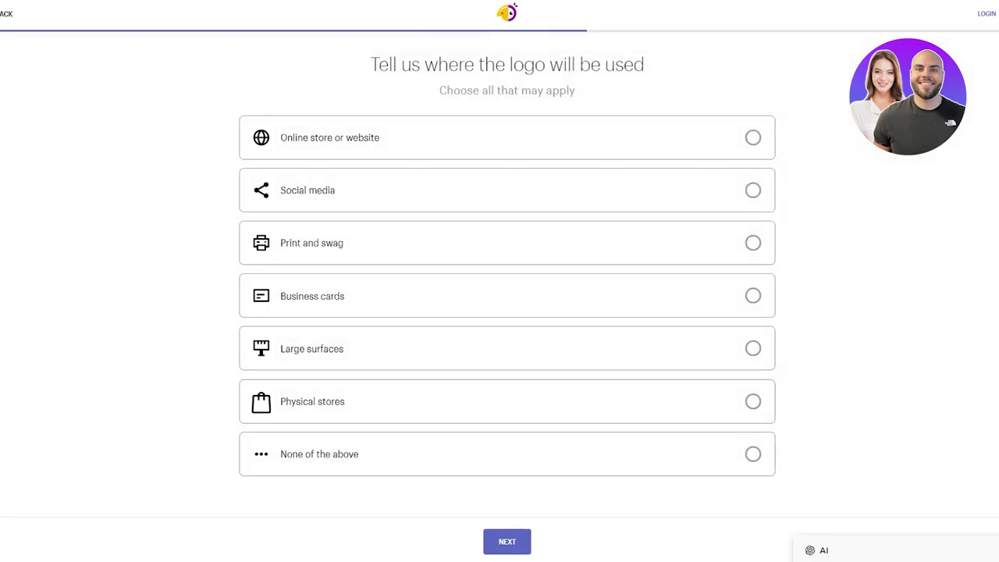
# Step: Select online store or website and social media as the places the logo will be used, and continue
pyautogui.click(741, 139)
pyautogui.click(746, 188)
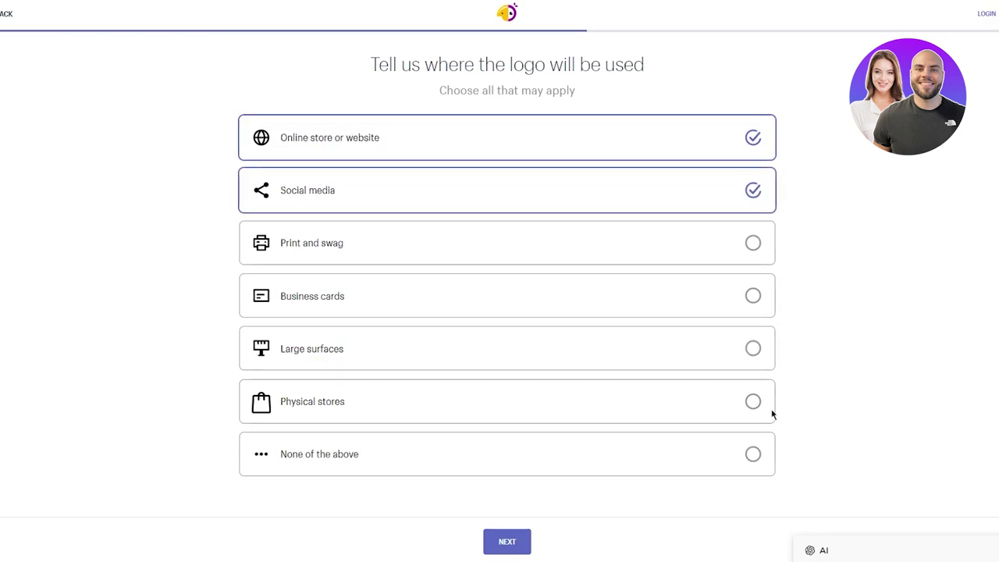
pyautogui.click(522, 542)
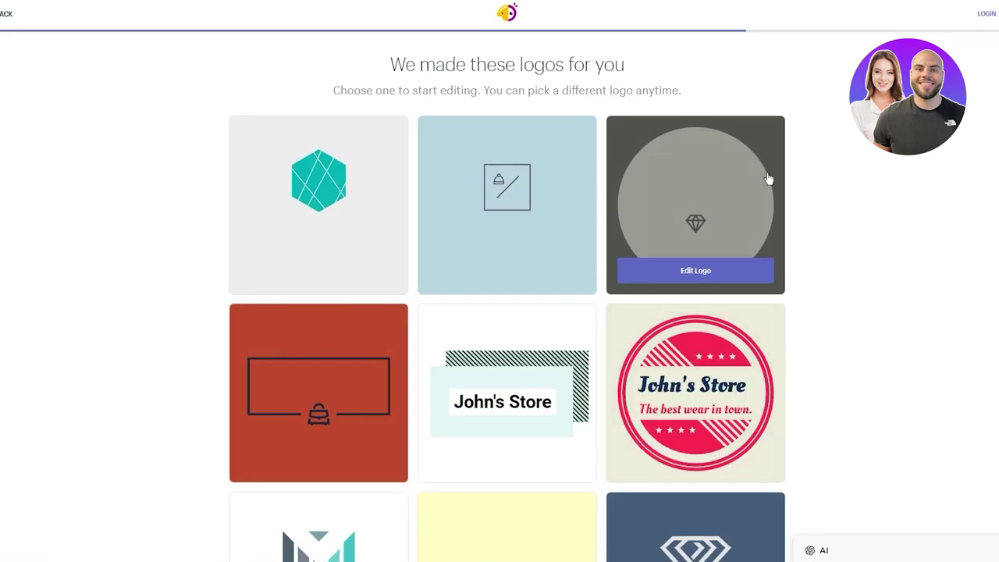
# Step: Browse the generated logo suggestions for the store, comparing their icons, colors and layouts
pyautogui.scroll(-4, 795, 152)
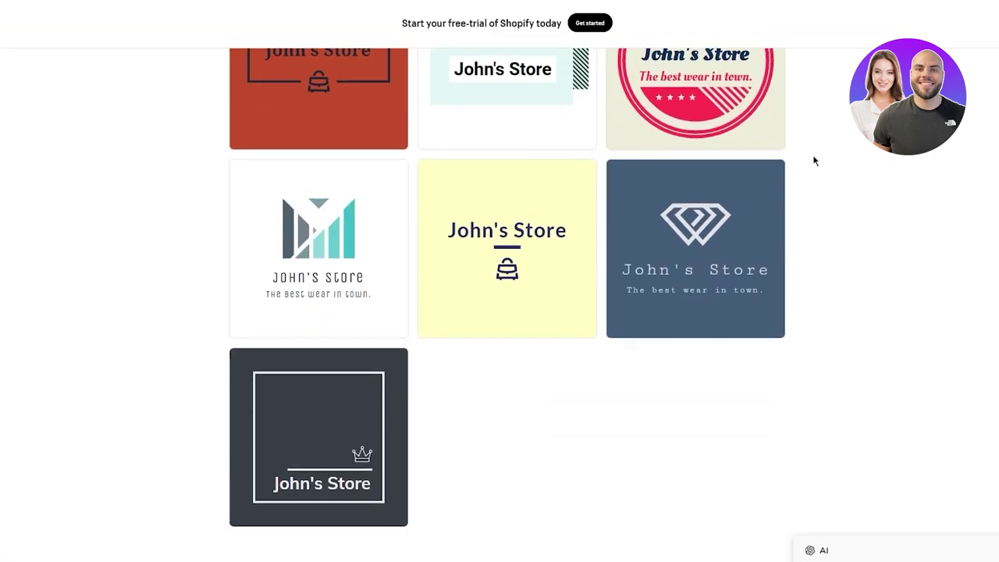
pyautogui.scroll(1, 898, 219)
pyautogui.scroll(3, 899, 217)
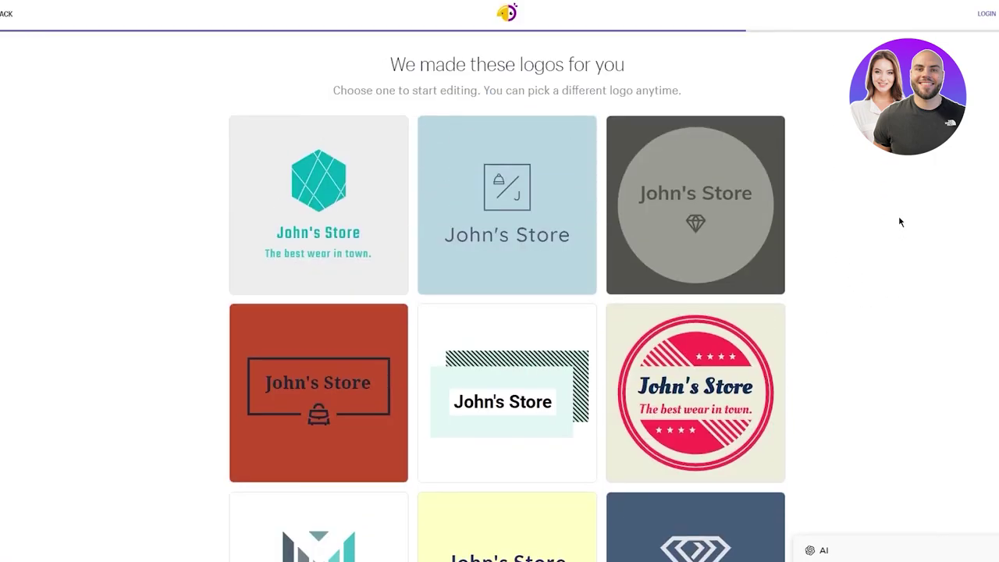
pyautogui.scroll(-8, 899, 217)
pyautogui.scroll(-2, 901, 234)
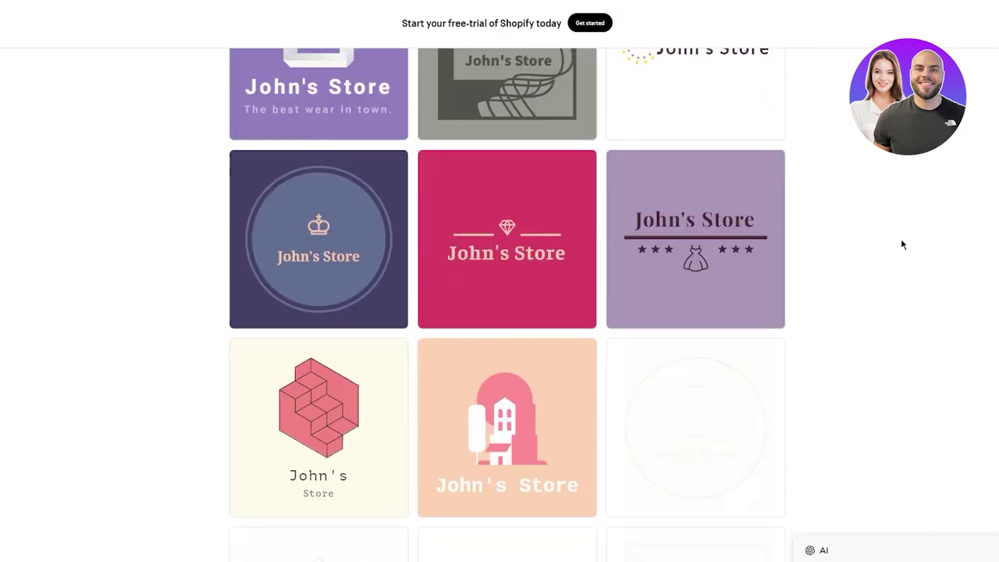
pyautogui.scroll(-6, 937, 252)
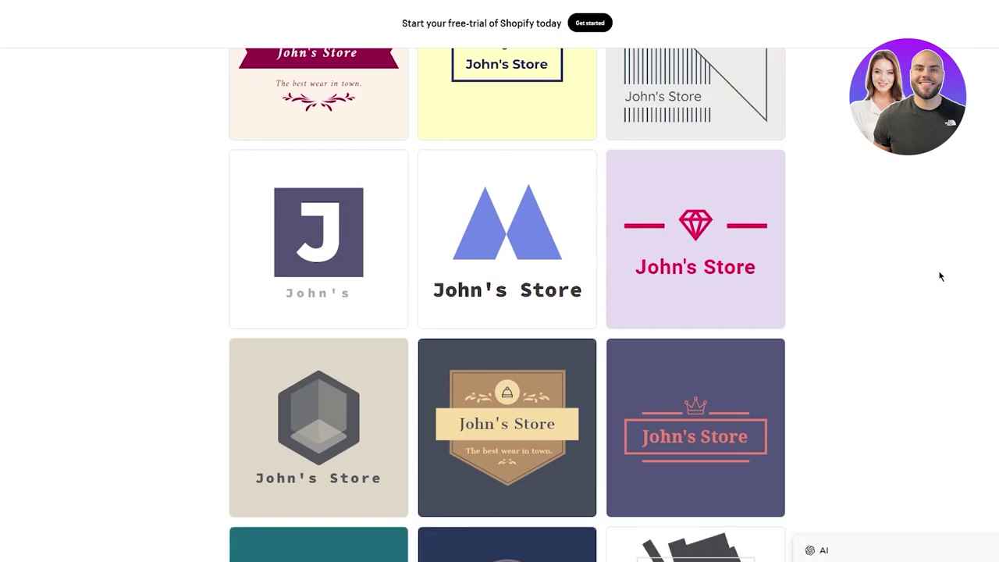
pyautogui.scroll(-5, 939, 277)
pyautogui.scroll(-3, 939, 276)
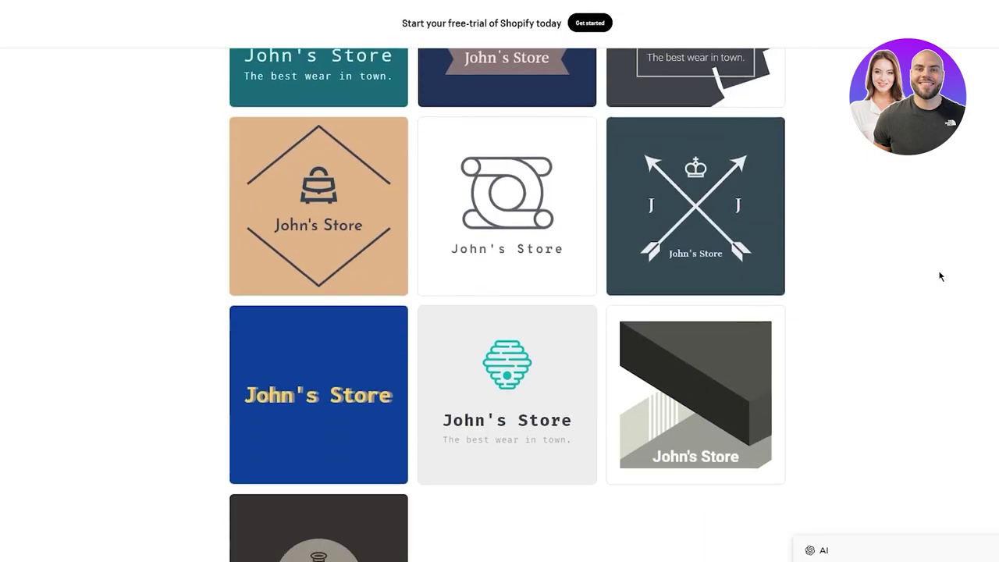
pyautogui.scroll(-2, 939, 276)
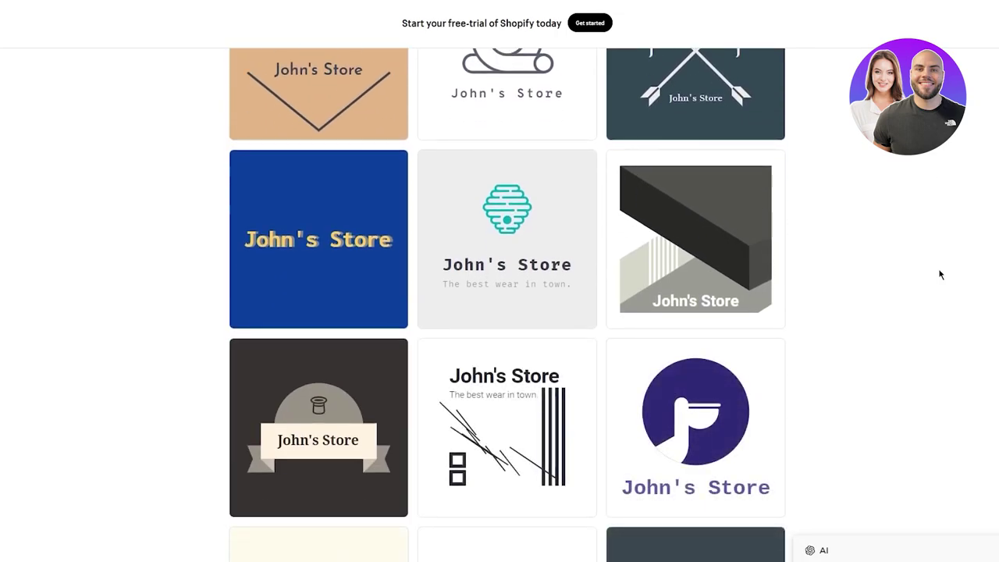
pyautogui.scroll(-4, 939, 275)
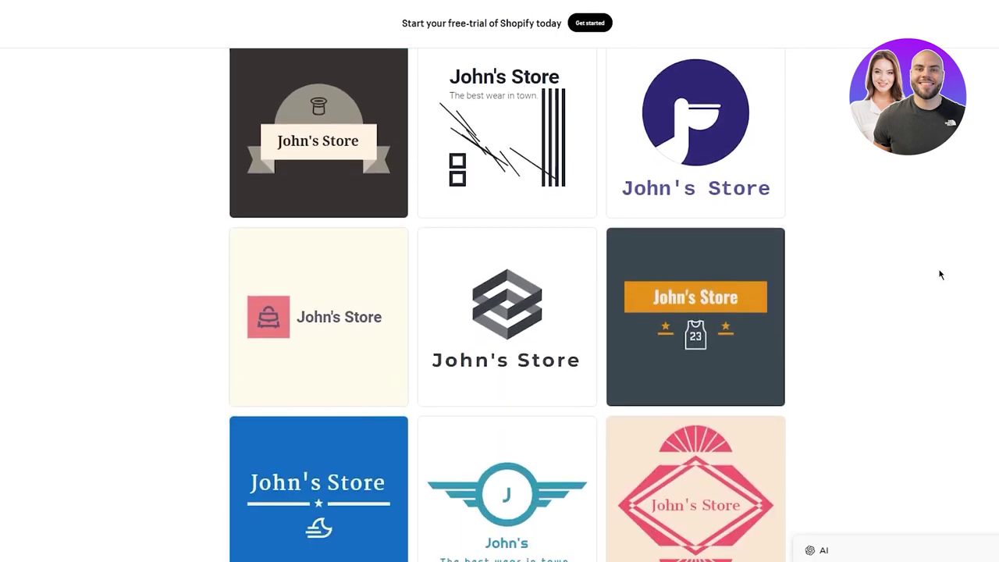
pyautogui.scroll(-3, 939, 275)
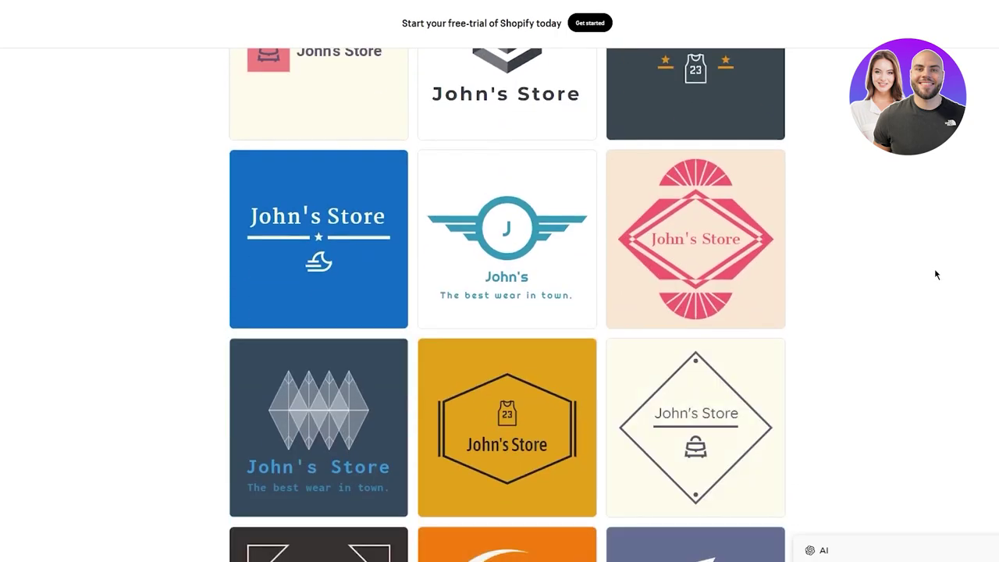
pyautogui.scroll(10, 936, 274)
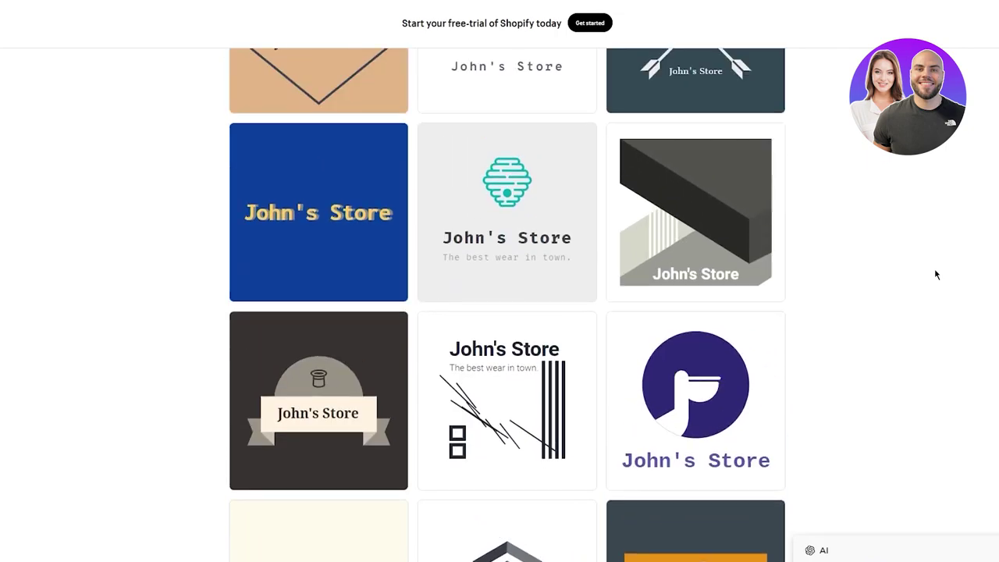
pyautogui.scroll(3, 936, 275)
pyautogui.scroll(-10, 934, 277)
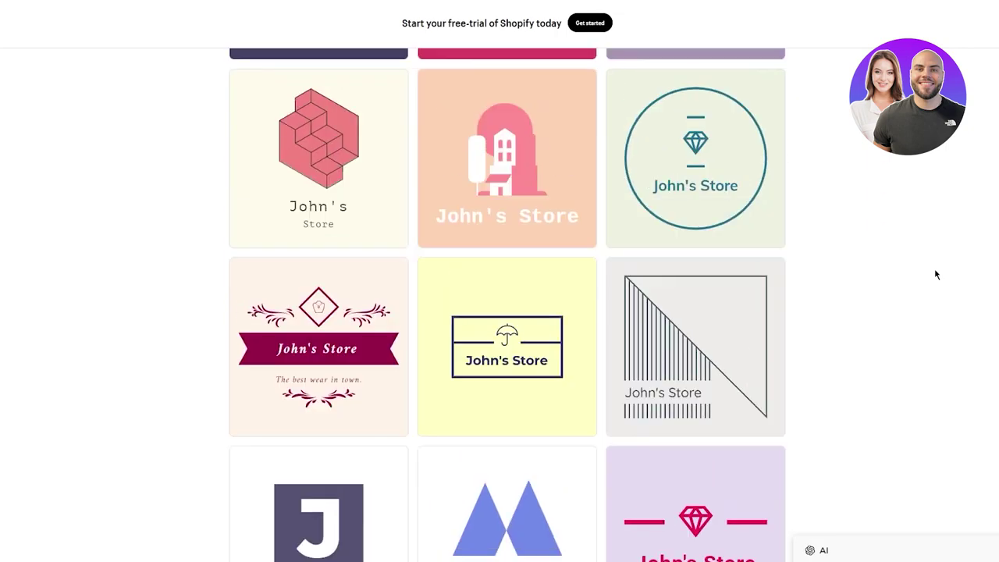
pyautogui.scroll(-5, 924, 275)
pyautogui.scroll(1, 915, 272)
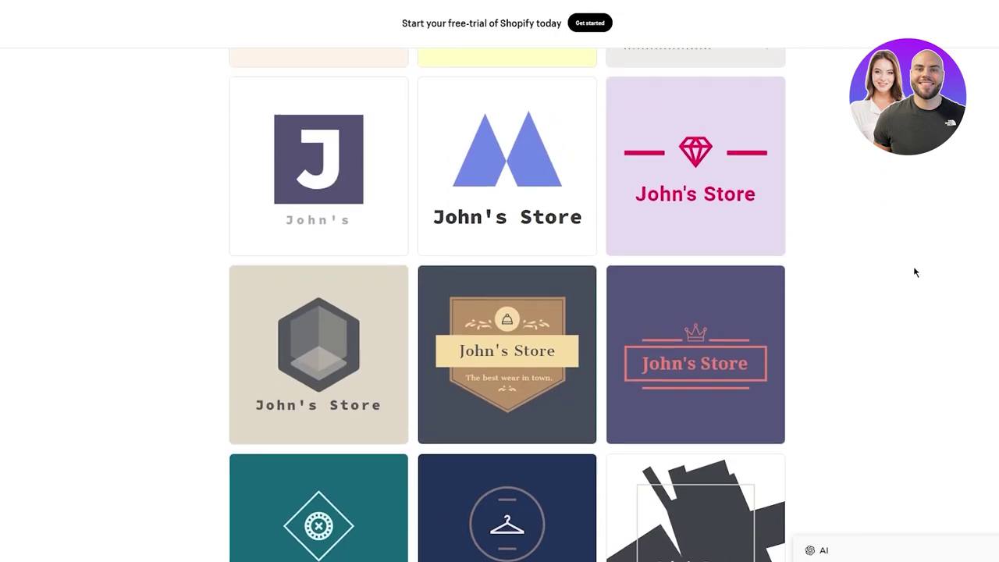
pyautogui.scroll(-10, 915, 272)
pyautogui.scroll(3, 915, 271)
pyautogui.scroll(5, 915, 272)
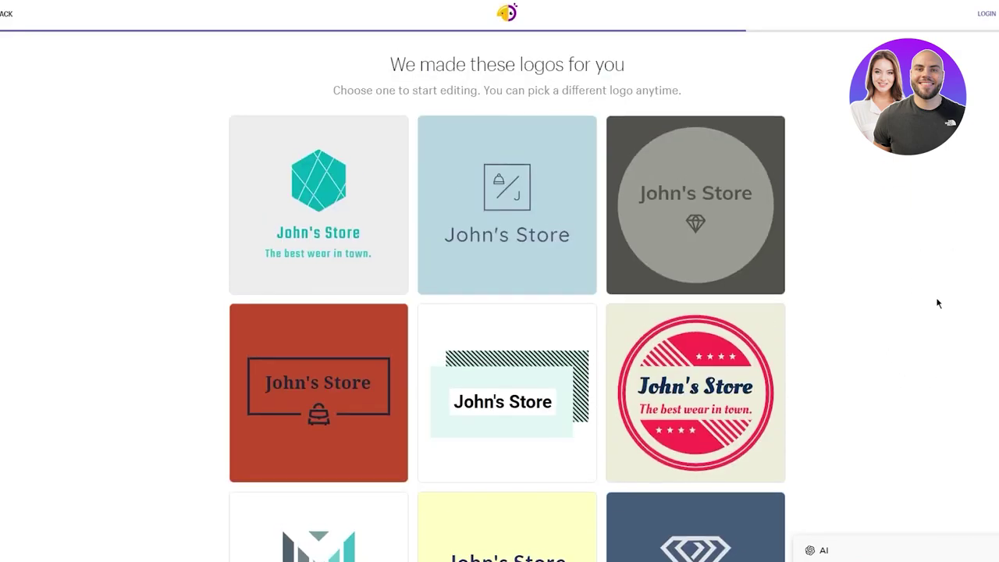
# Step: Choose the round red badge logo with stars and stripes for editing
pyautogui.scroll(-4, 938, 303)
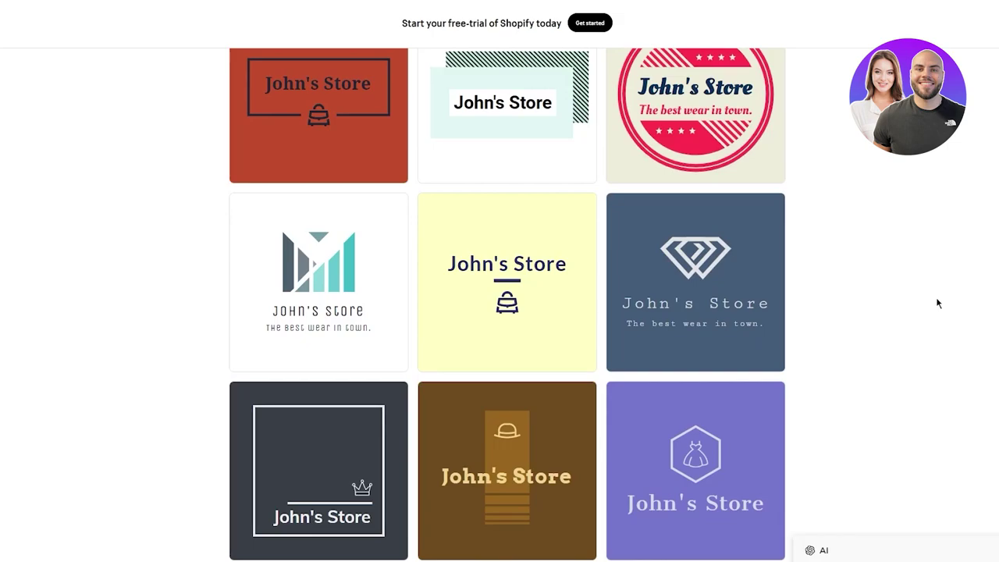
pyautogui.scroll(3, 936, 301)
pyautogui.moveTo(734, 256)
pyautogui.click(736, 286)
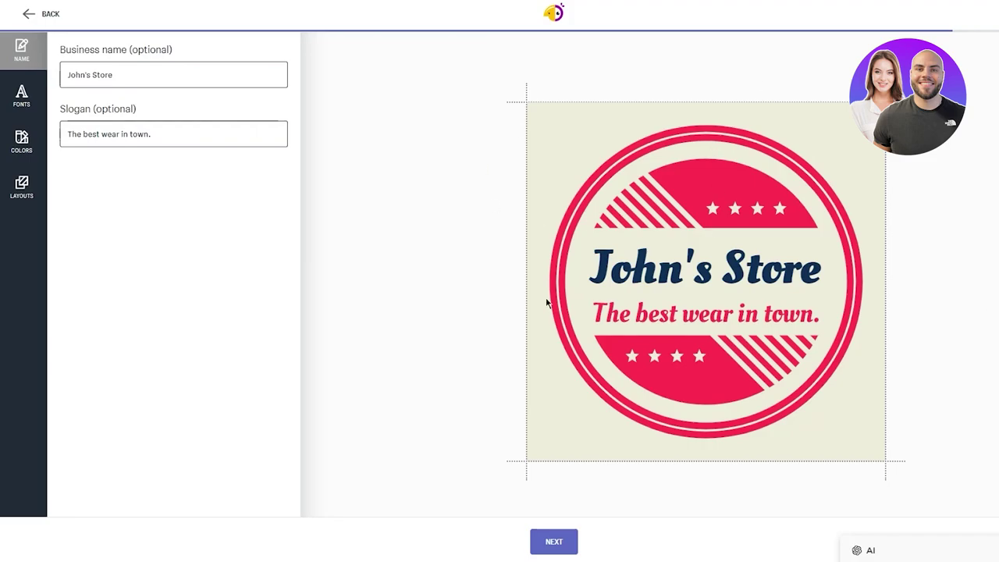
# Step: Change the logo's font to the thin, light sans-serif style
pyautogui.click(33, 98)
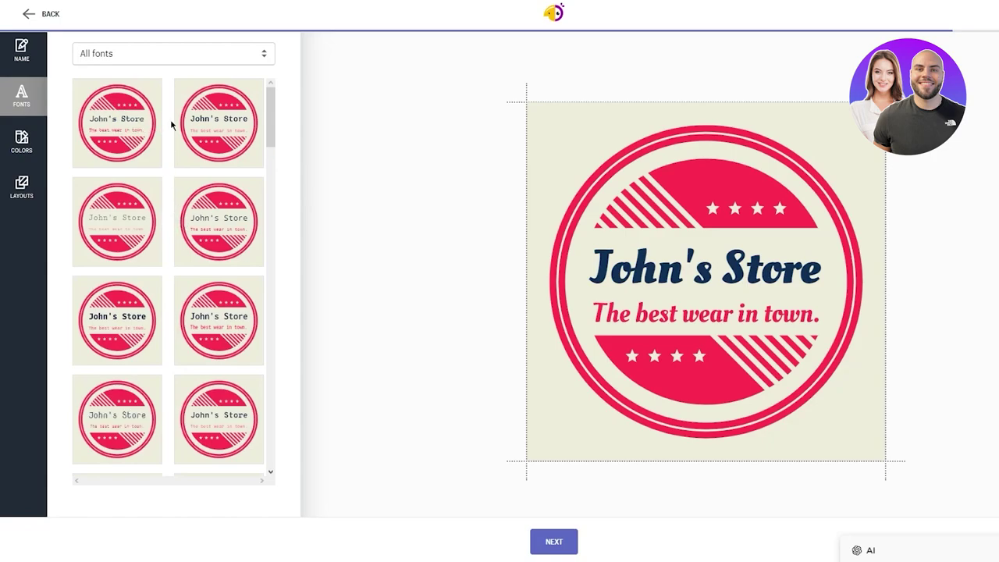
pyautogui.scroll(-2, 198, 224)
pyautogui.scroll(-3, 197, 224)
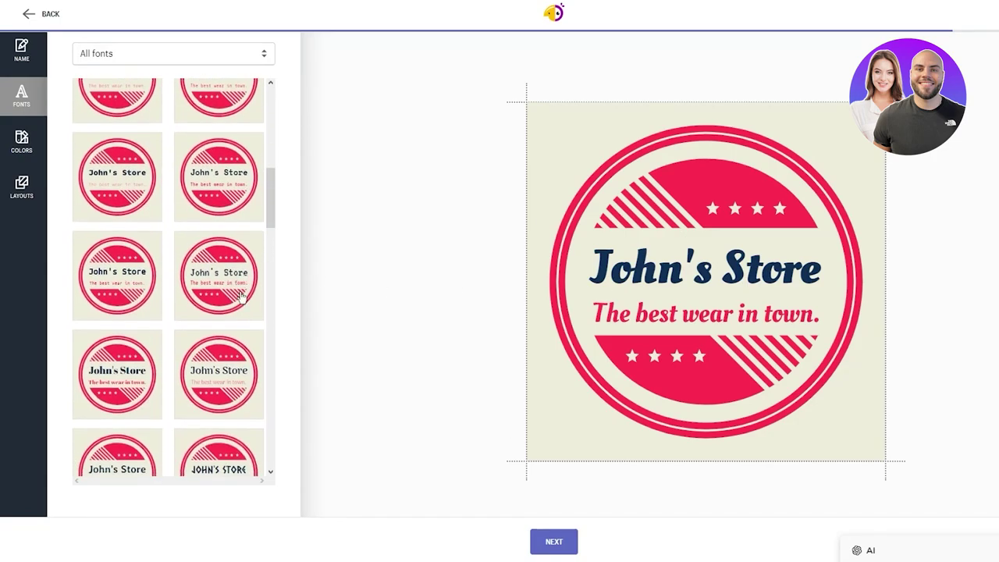
pyautogui.scroll(-5, 172, 328)
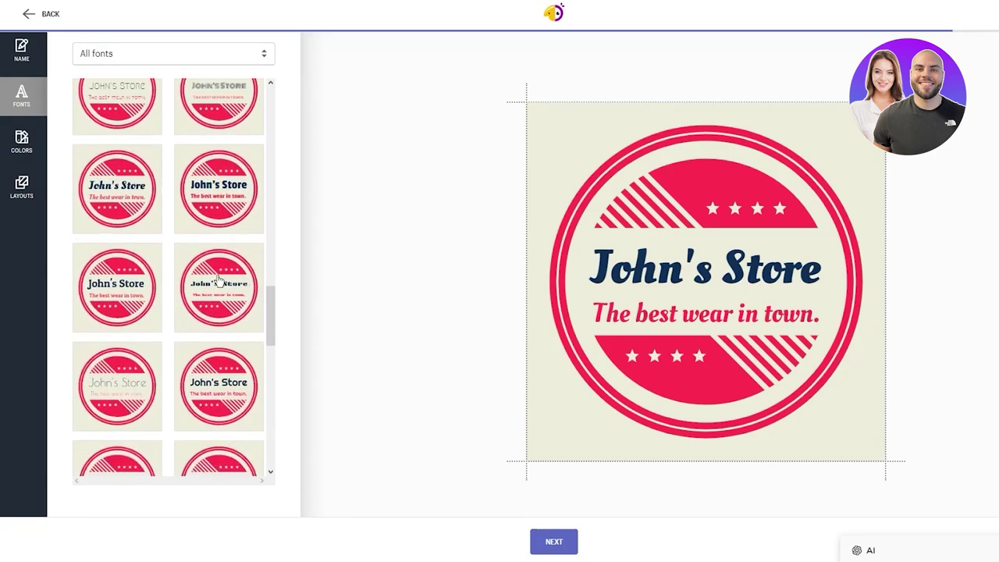
pyautogui.scroll(-2, 162, 284)
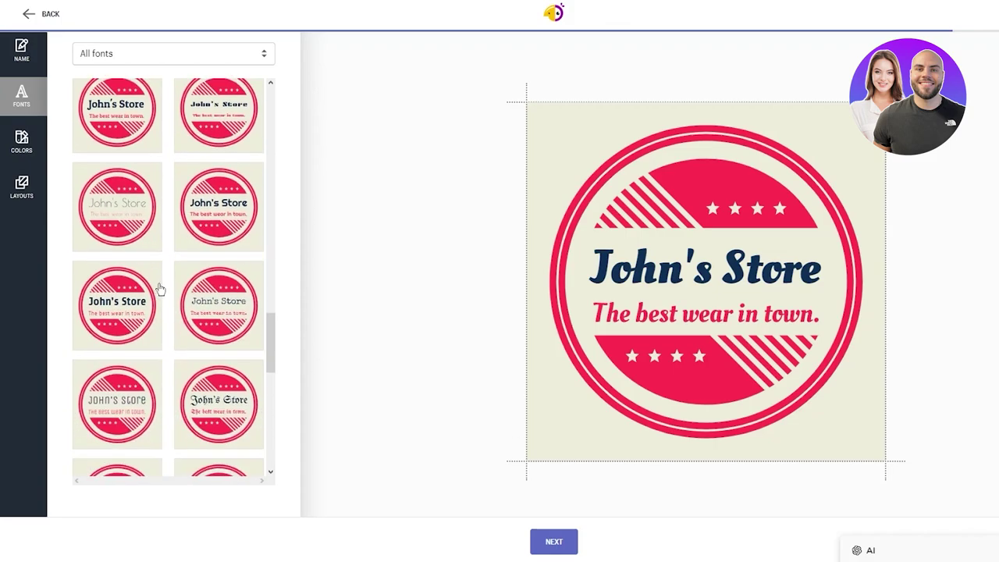
pyautogui.click(112, 217)
# Step: Try the blue on dark grey color scheme on the logo
pyautogui.click(21, 143)
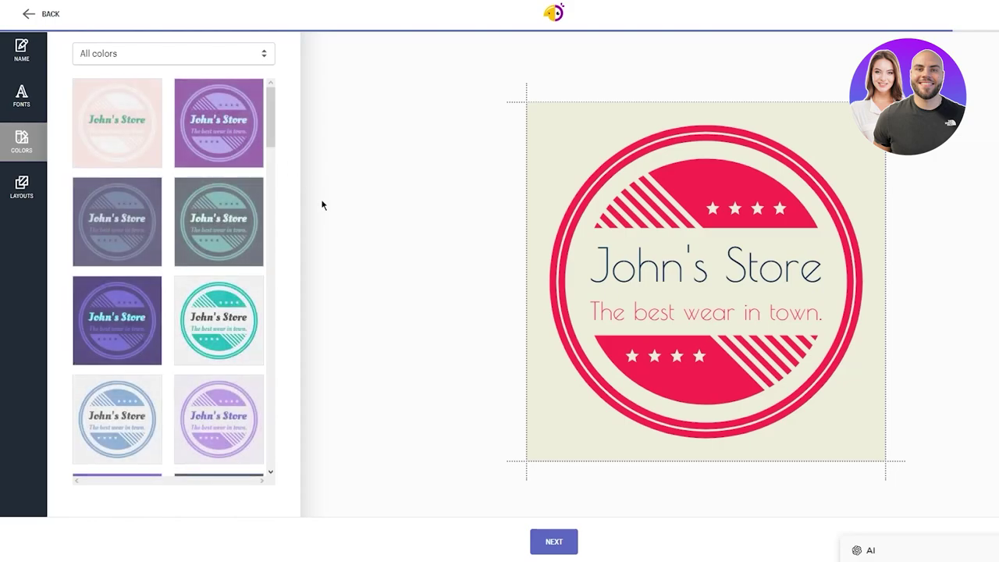
pyautogui.scroll(-2, 207, 230)
pyautogui.scroll(-10, 208, 236)
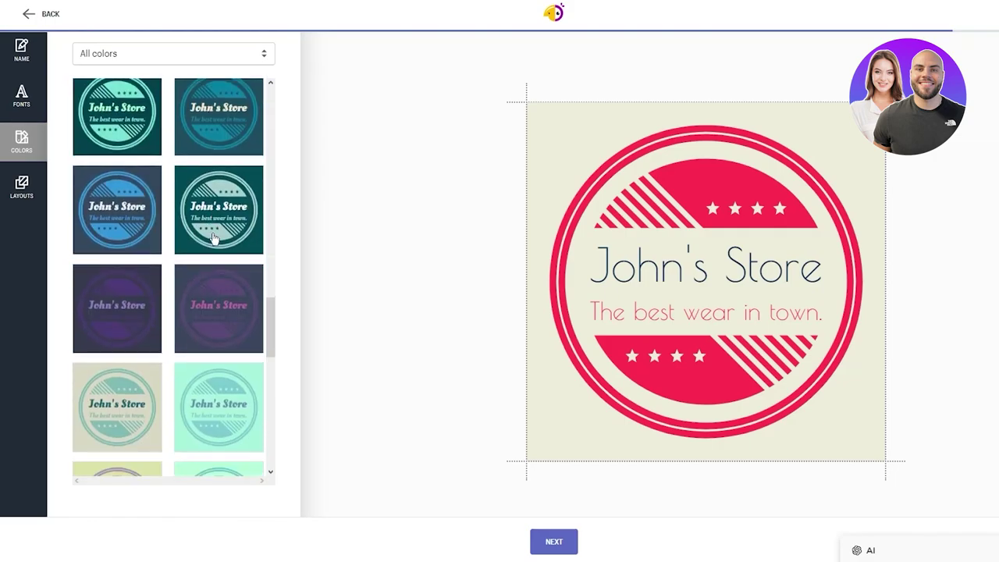
pyautogui.scroll(-4, 211, 296)
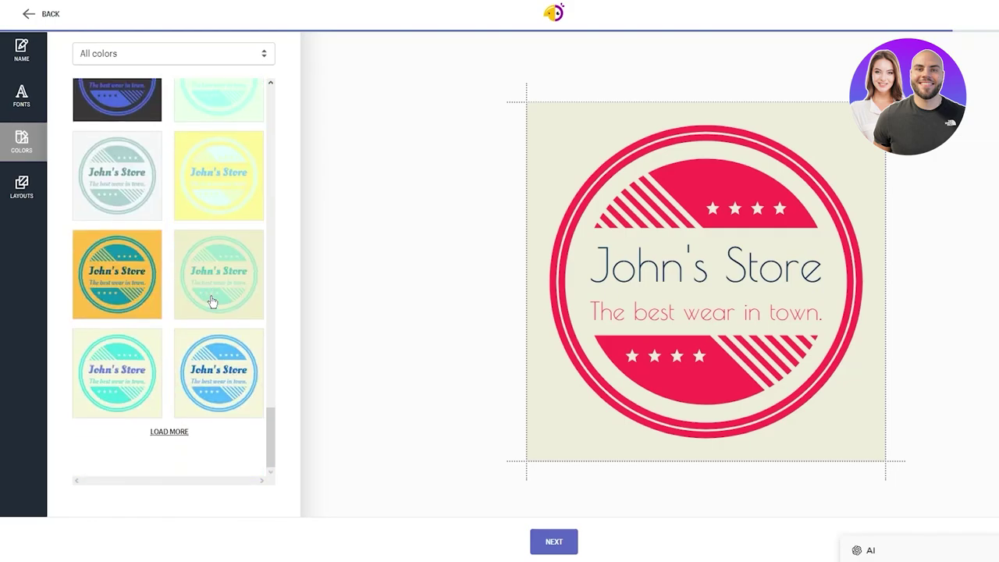
pyautogui.click(159, 285)
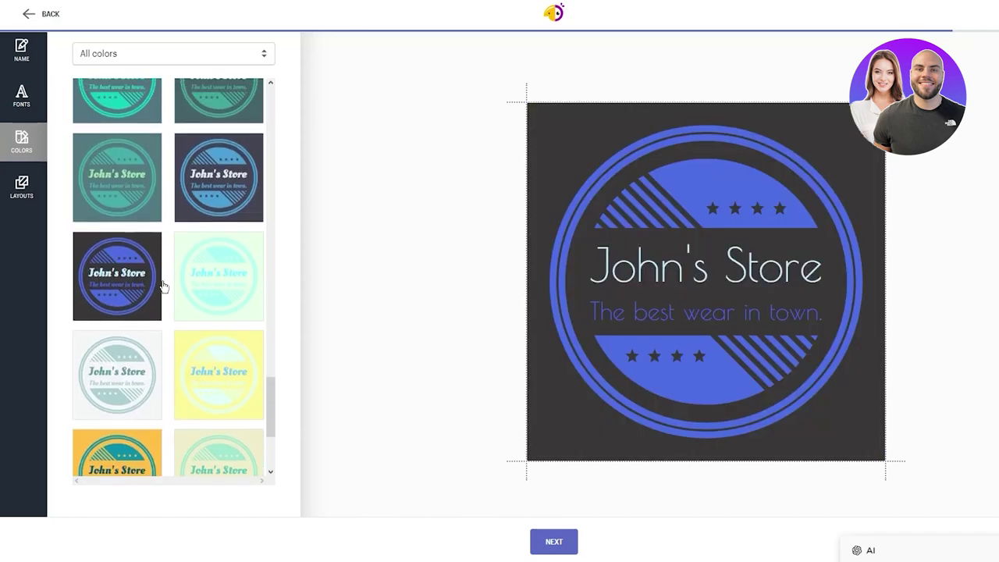
# Step: Try the purple, dark teal and navy blue color schemes on the logo
pyautogui.scroll(3, 160, 280)
pyautogui.scroll(3, 179, 269)
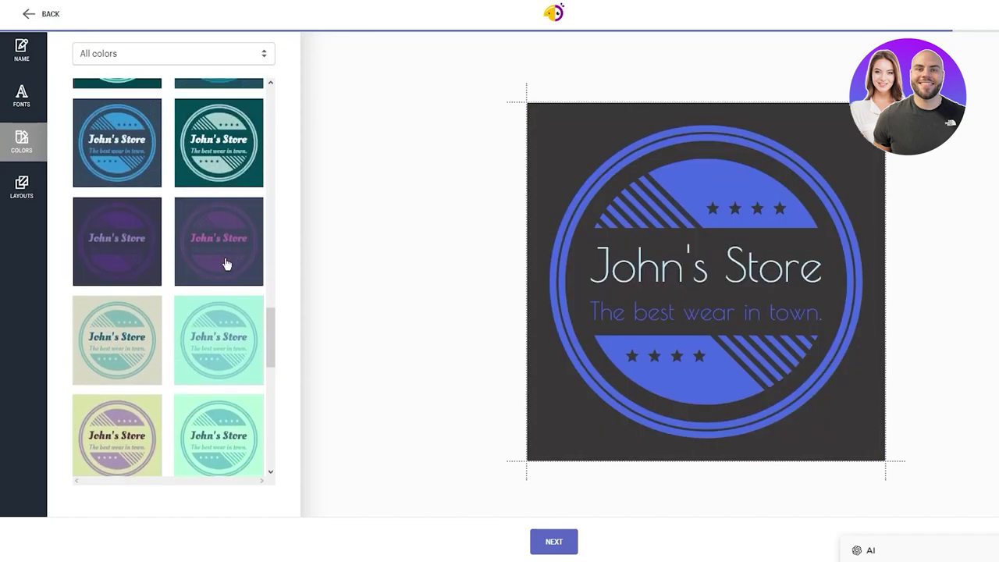
pyautogui.click(225, 263)
pyautogui.scroll(3, 180, 280)
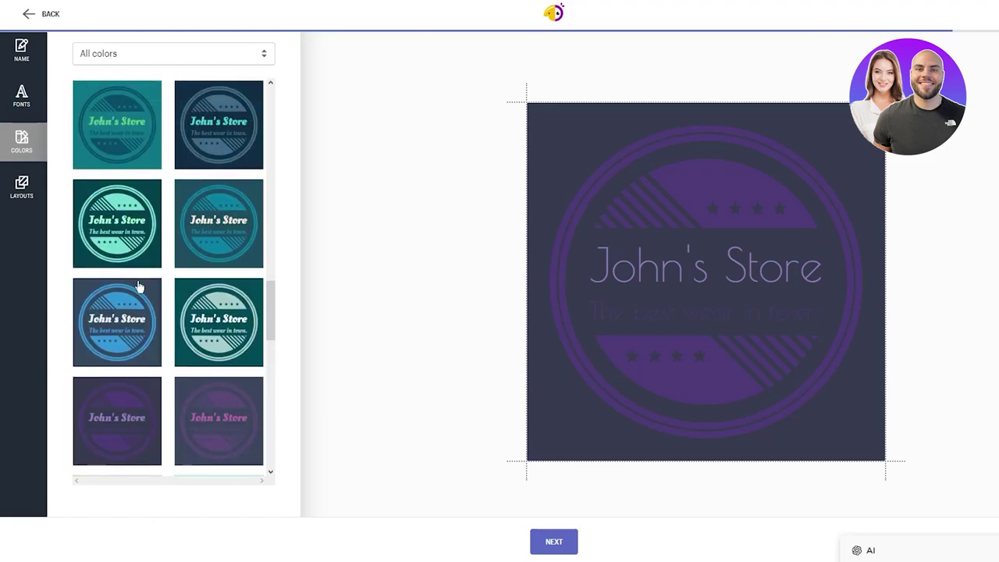
pyautogui.click(224, 253)
pyautogui.scroll(-5, 228, 266)
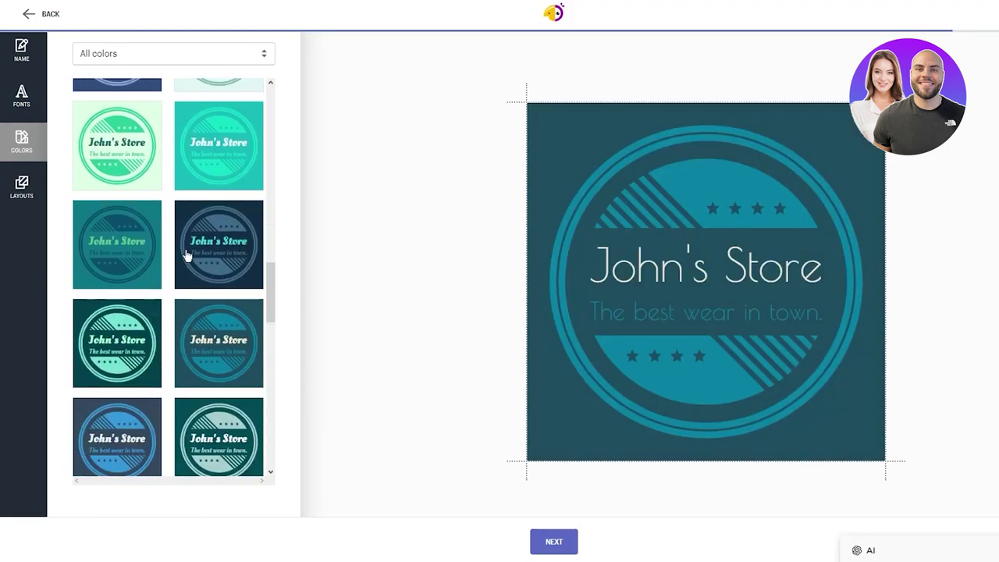
pyautogui.click(187, 256)
pyautogui.scroll(5, 187, 256)
pyautogui.scroll(5, 187, 257)
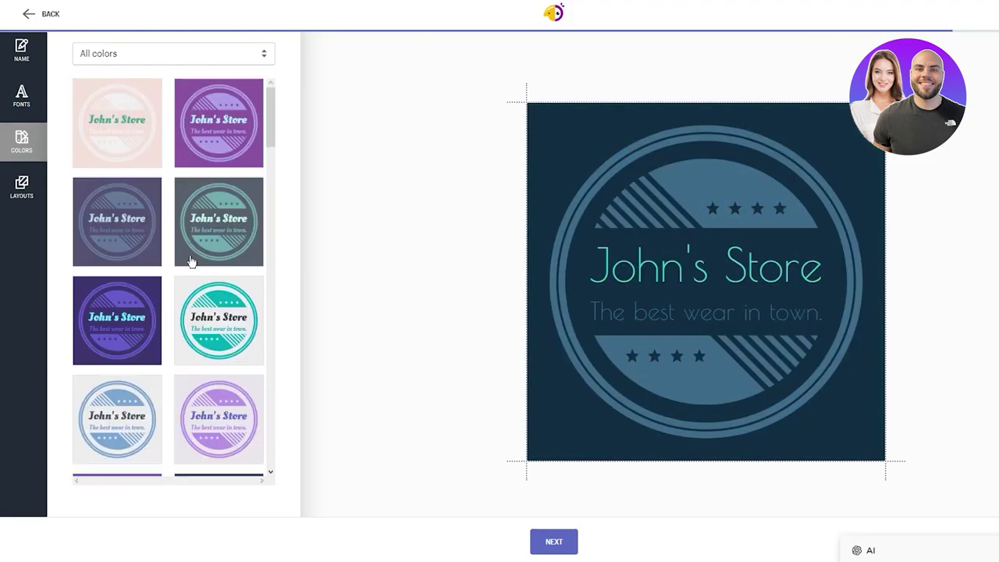
# Step: Apply the turquoise on light grey color scheme, switch to the white-background layout and continue
pyautogui.click(219, 223)
pyautogui.scroll(-10, 218, 227)
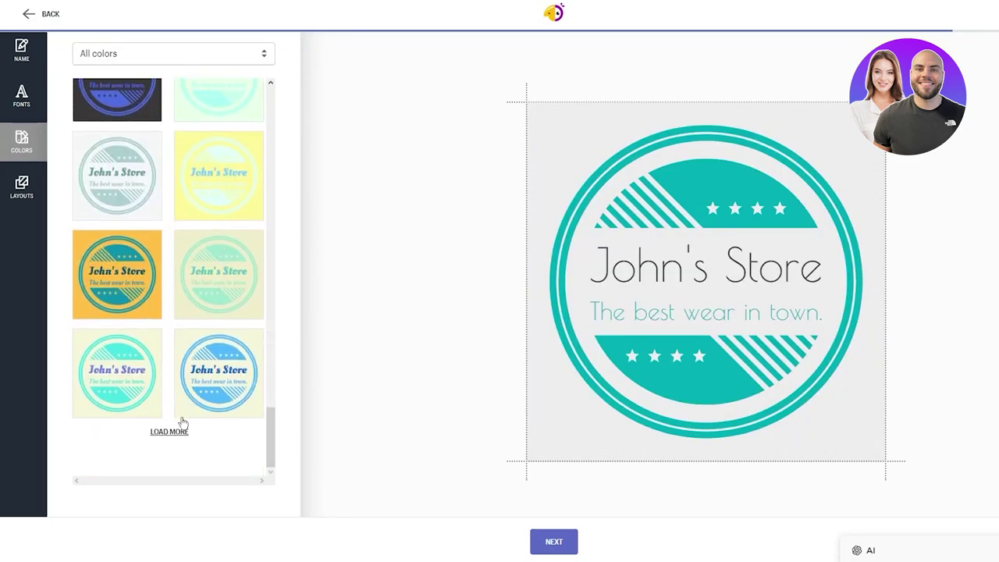
pyautogui.click(23, 191)
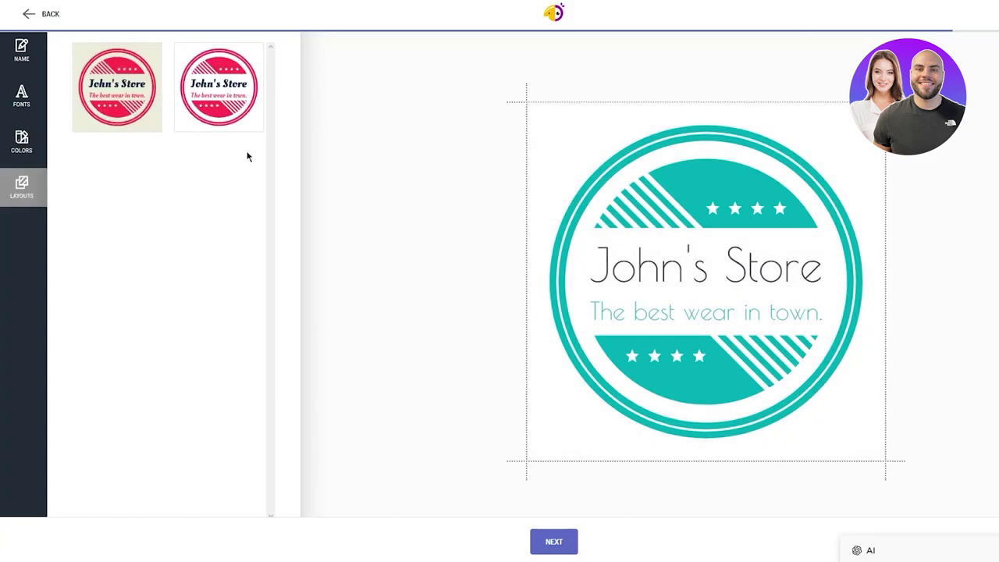
pyautogui.click(556, 531)
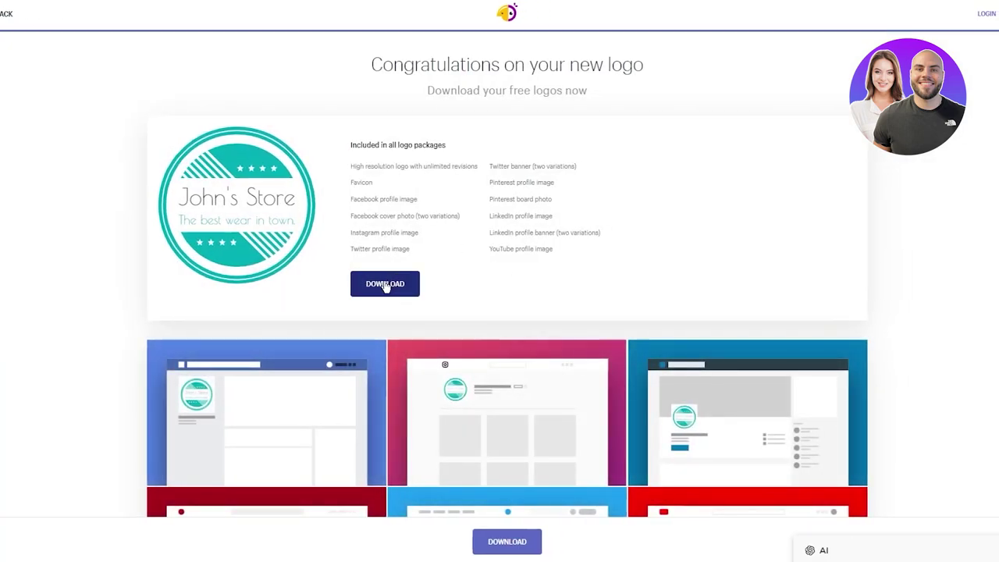
# Step: Review the logo package contents, request the download and sign up for a Hatchful account with the account e-mail and password
pyautogui.scroll(-2, 387, 273)
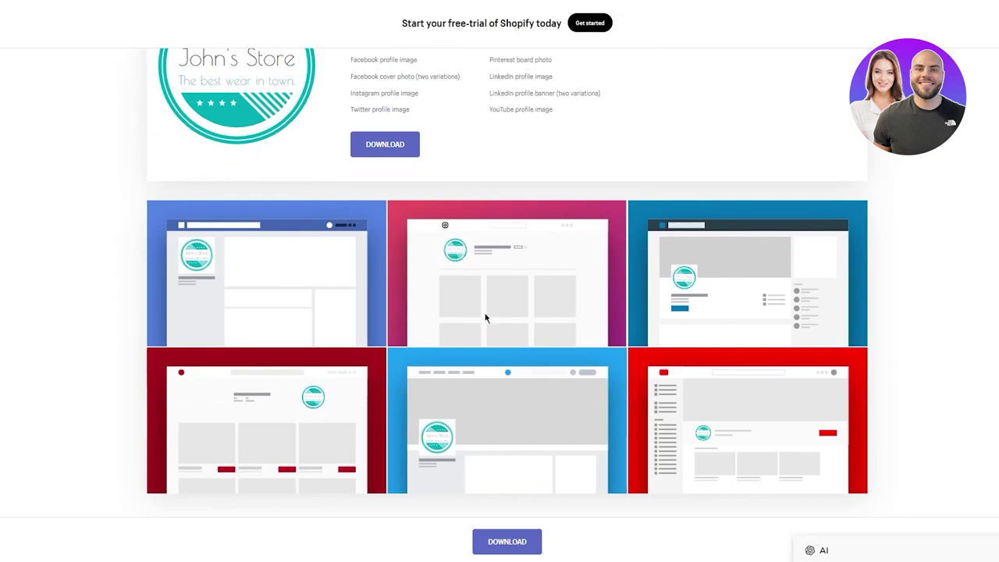
pyautogui.scroll(2, 485, 318)
pyautogui.click(359, 283)
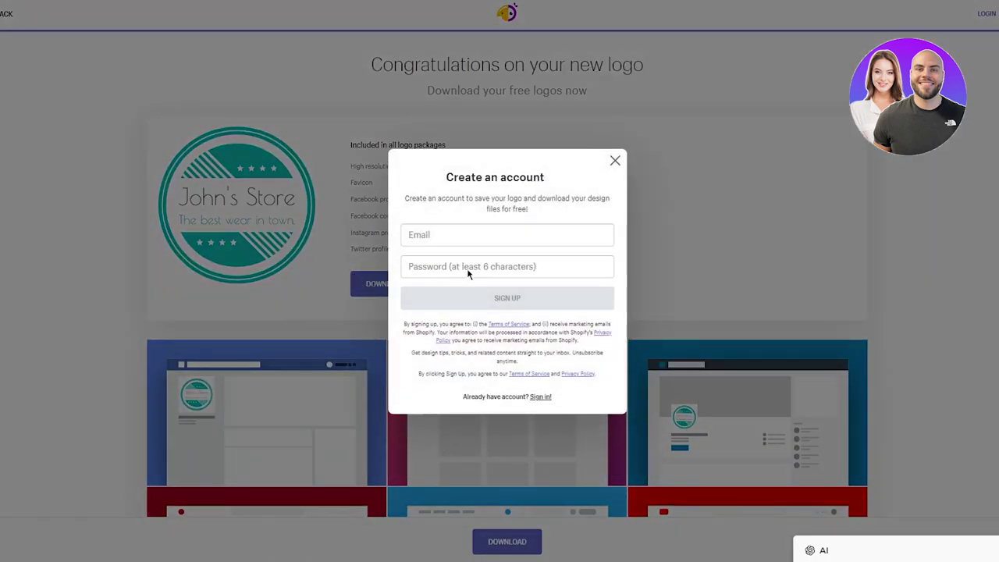
pyautogui.click(506, 295)
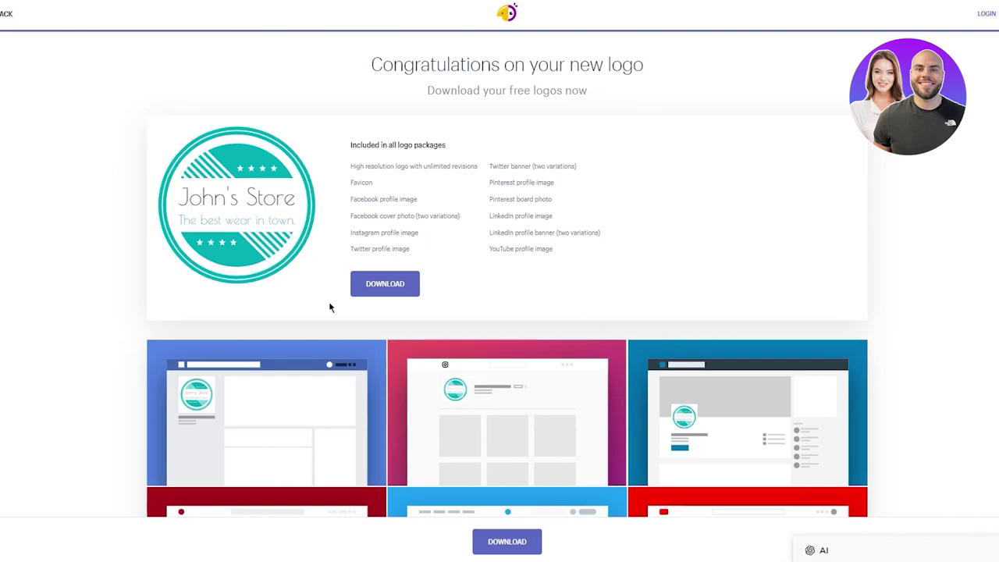
pyautogui.click(385, 283)
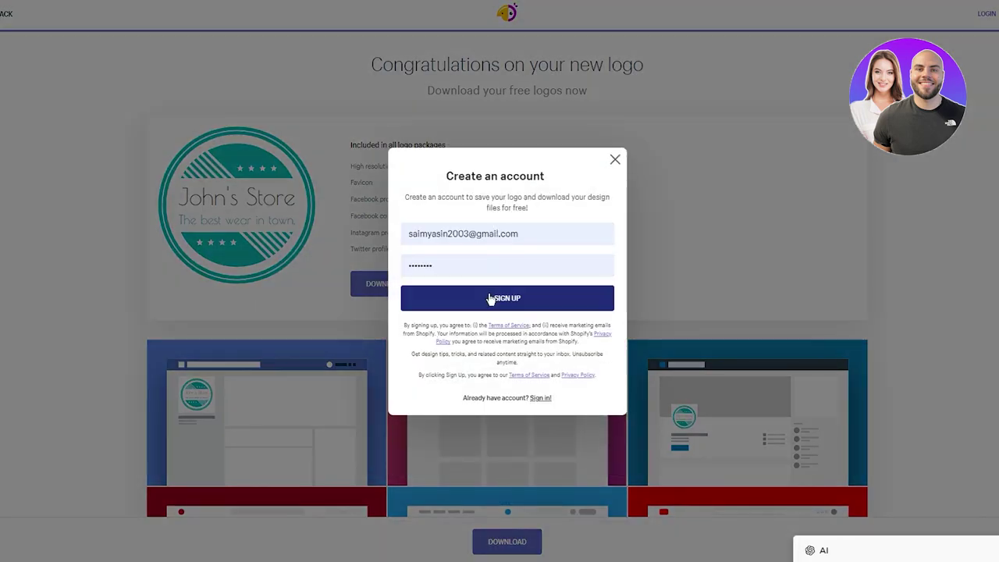
pyautogui.click(490, 298)
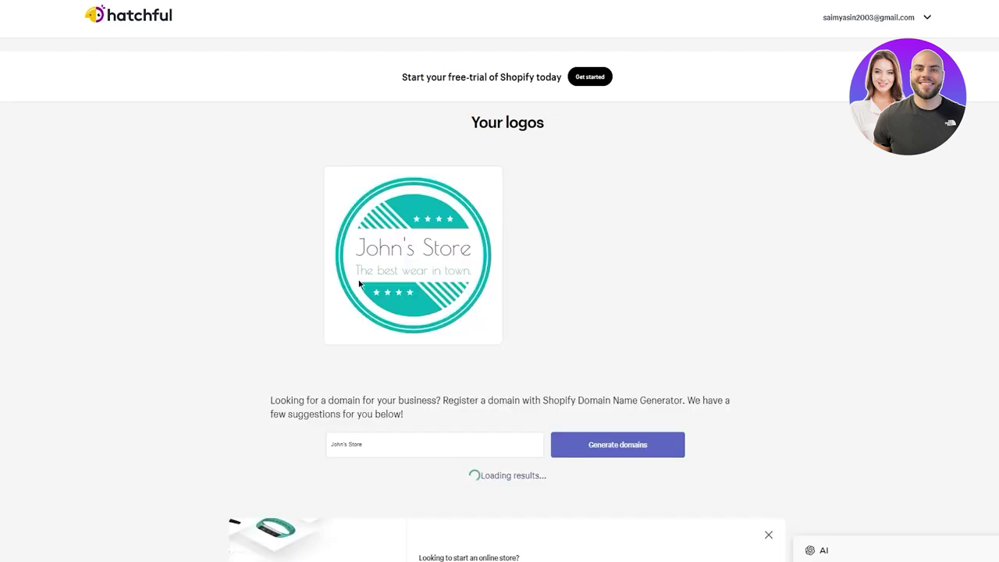
# Step: Look over the saved logo's options on the Your logos page, open the logo in the editor and return to the logo list
pyautogui.moveTo(434, 274)
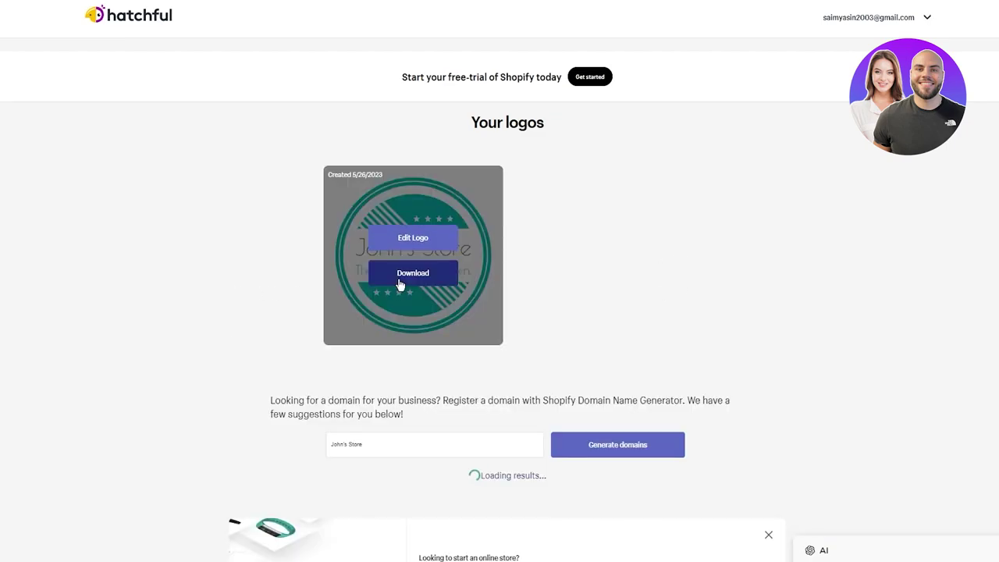
pyautogui.scroll(-3, 631, 281)
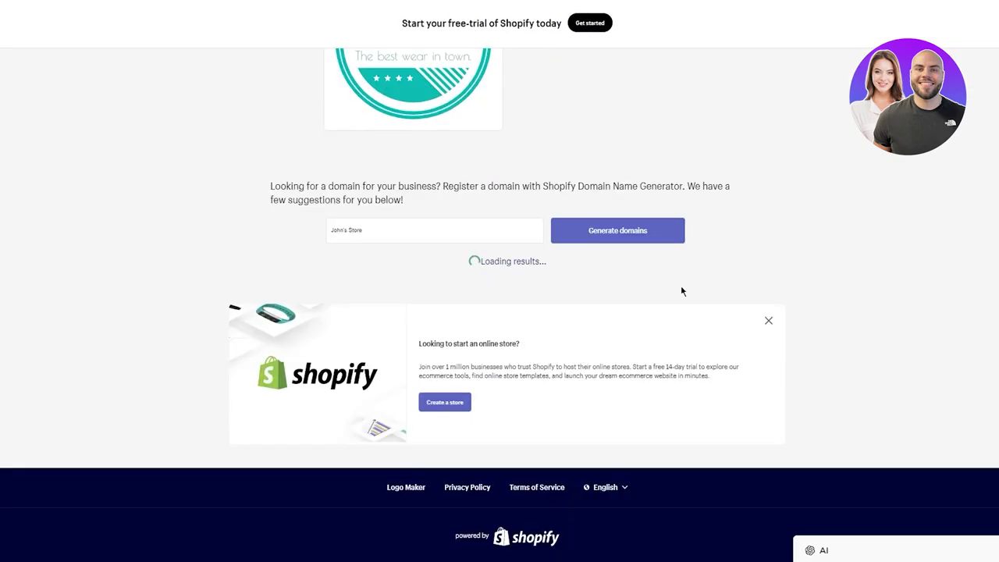
pyautogui.scroll(3, 735, 291)
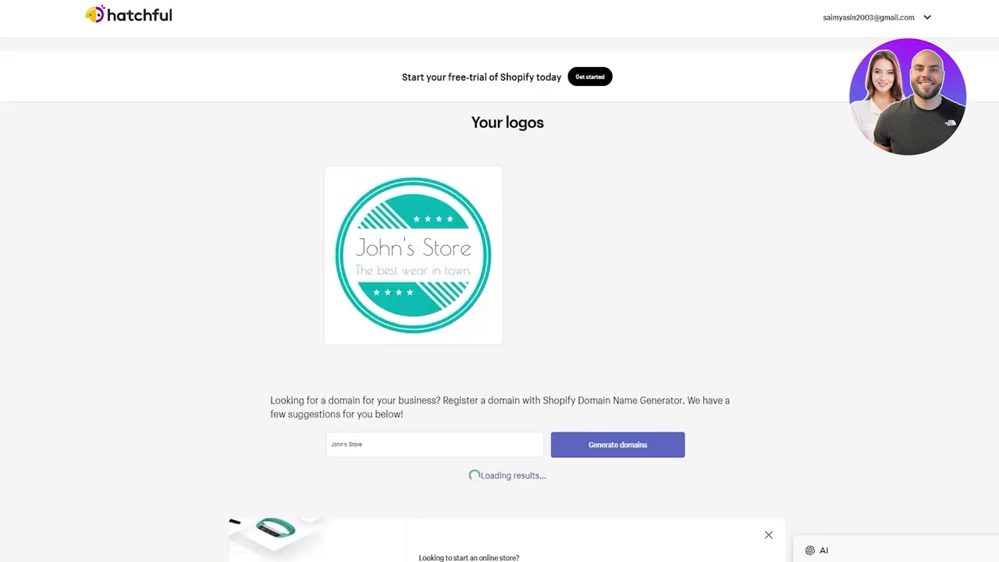
pyautogui.rightClick(412, 279)
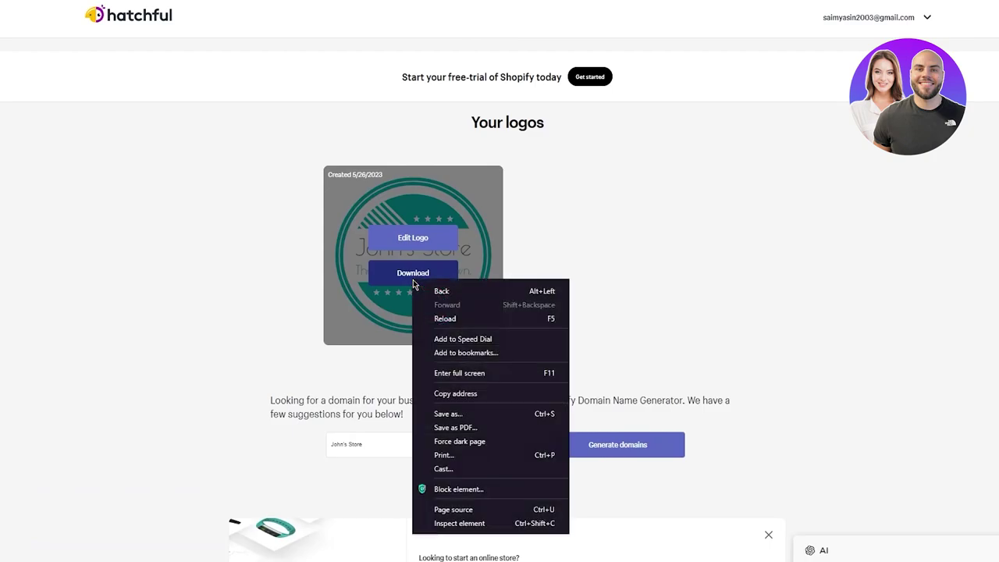
pyautogui.click(572, 261)
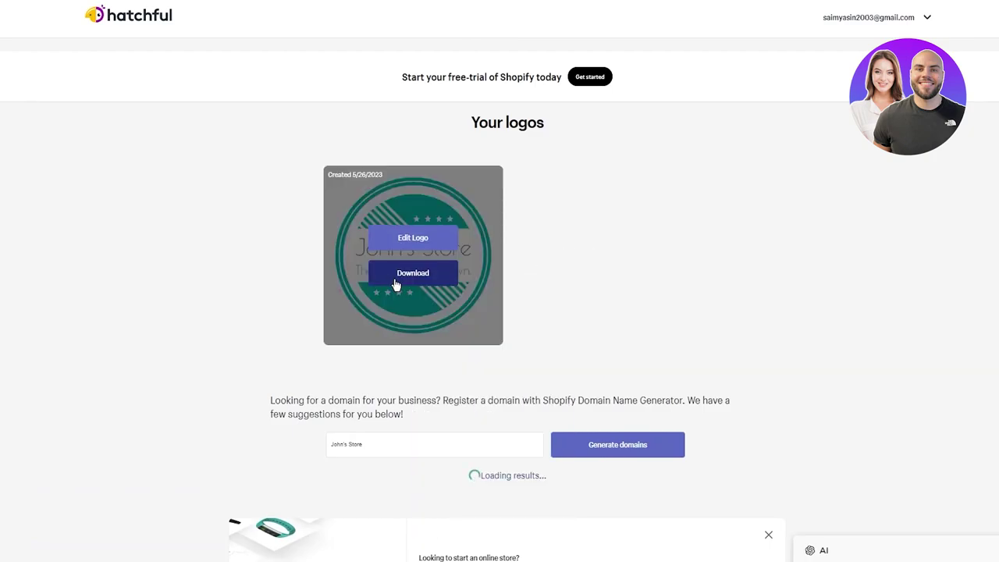
pyautogui.click(413, 241)
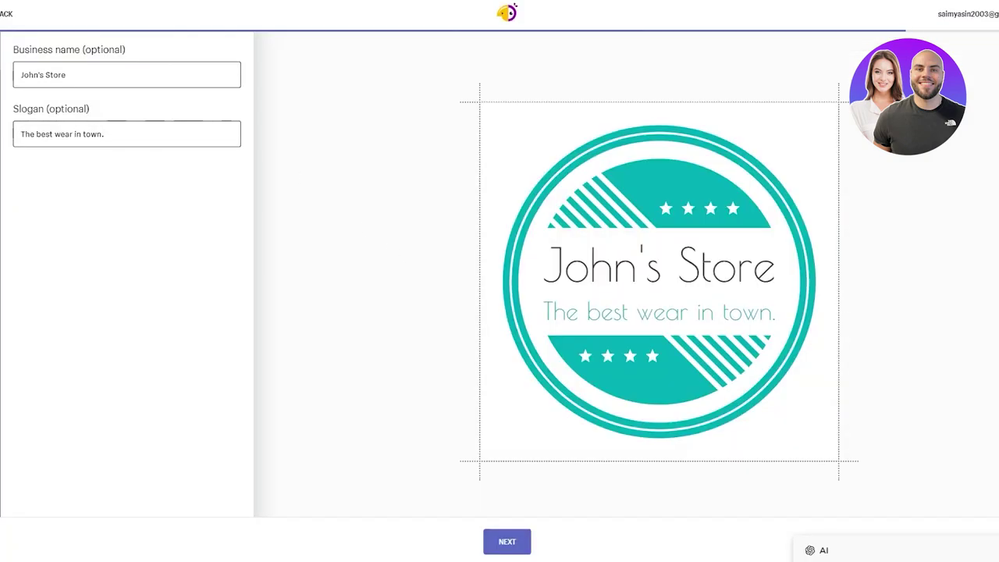
pyautogui.click(6, 14)
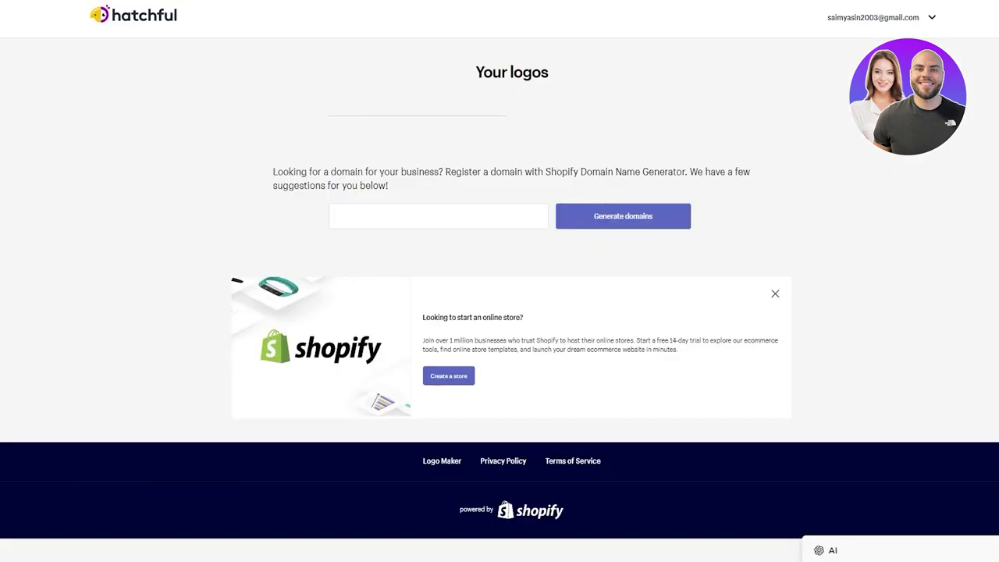
pyautogui.moveTo(390, 270)
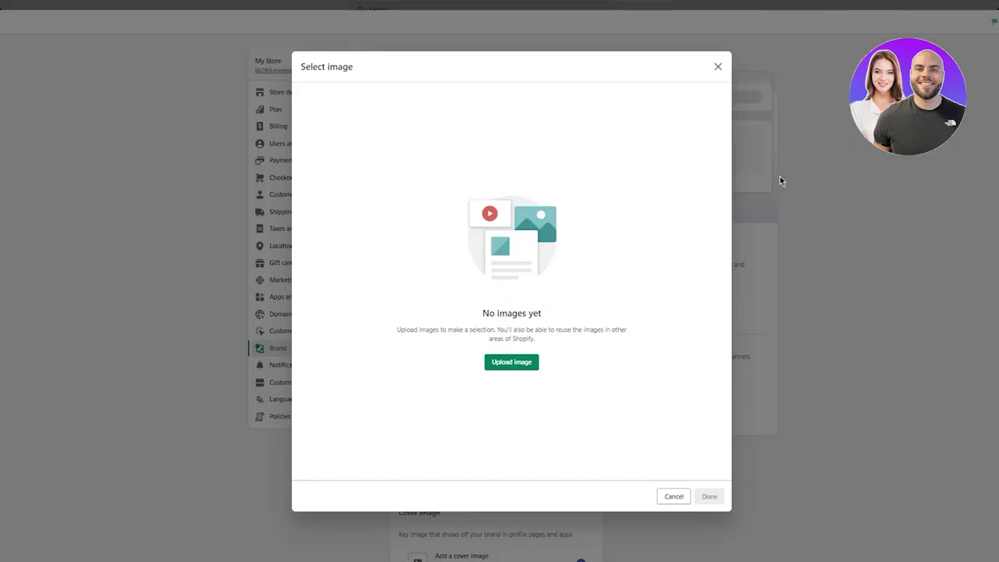
# Step: Check the default logo's image upload dialog in the store's Brand settings and close it without choosing an image
pyautogui.click(780, 181)
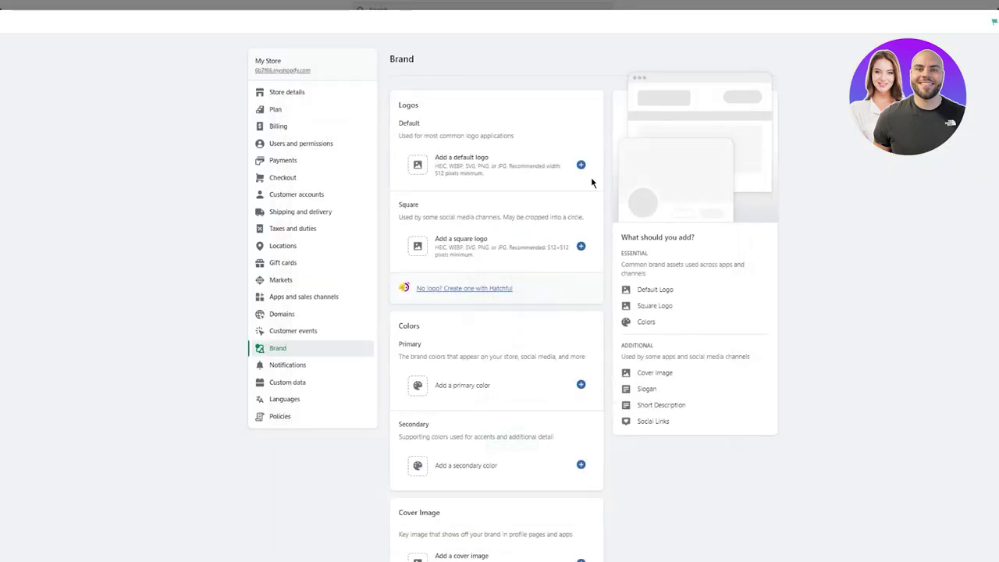
pyautogui.click(467, 163)
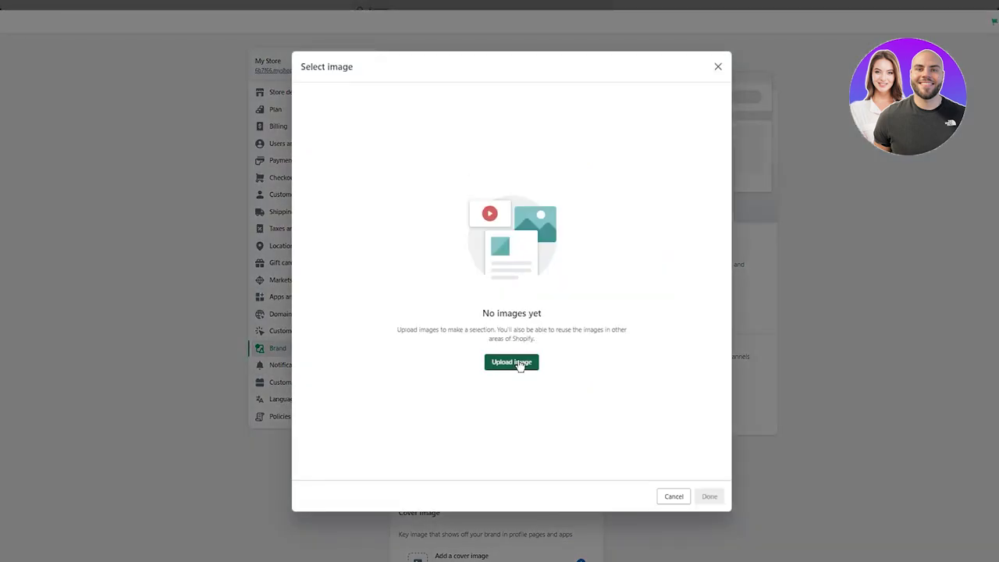
pyautogui.click(741, 362)
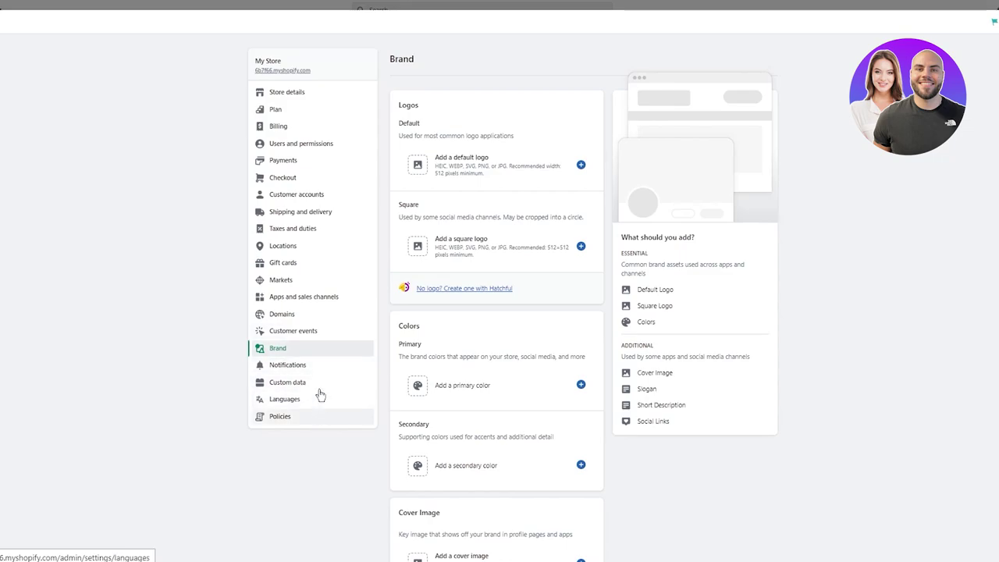
# Step: Review the Shipping and delivery settings, from shipping rates and processing time through local delivery, packages and carrier accounts
pyautogui.click(285, 212)
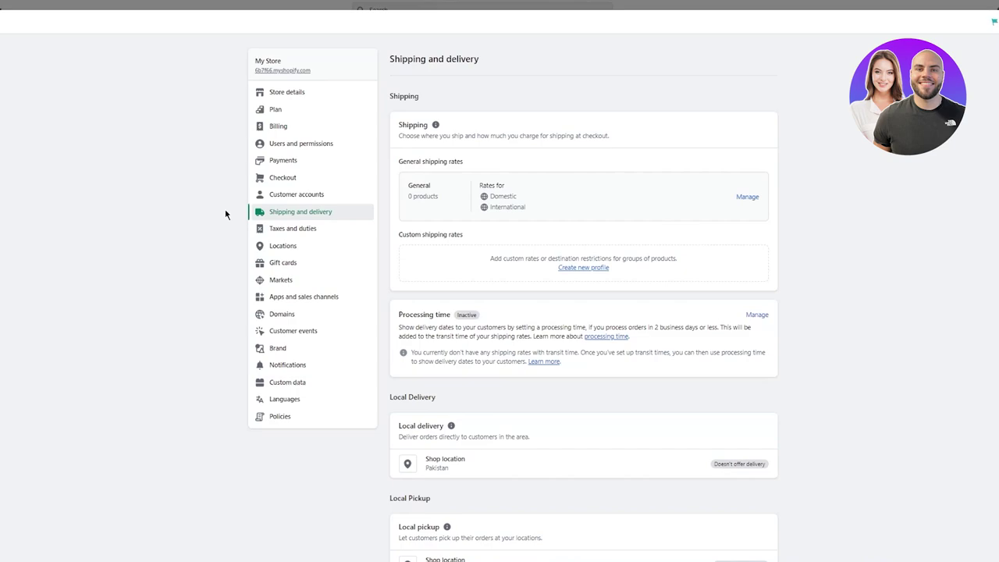
pyautogui.scroll(-4, 560, 181)
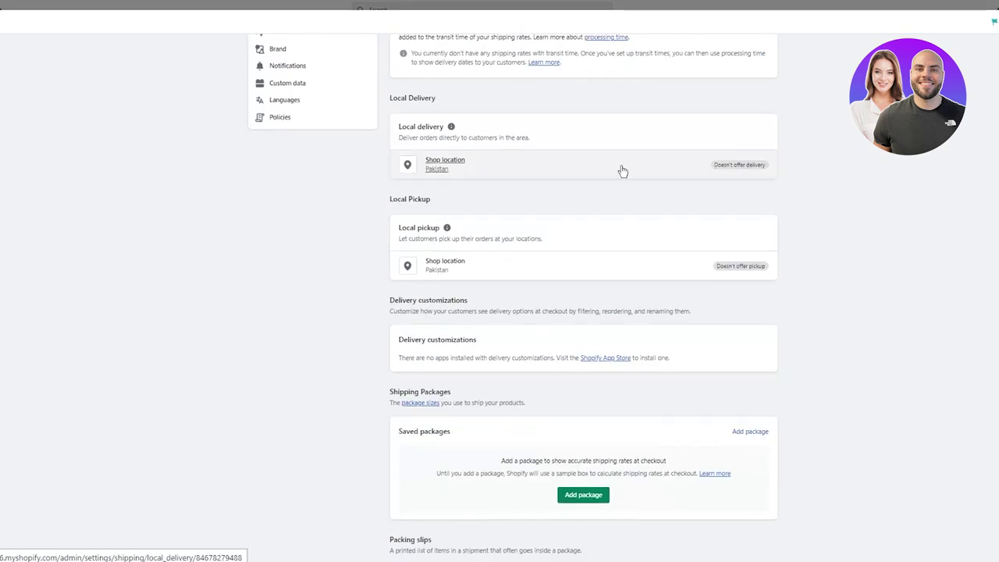
pyautogui.scroll(2, 493, 111)
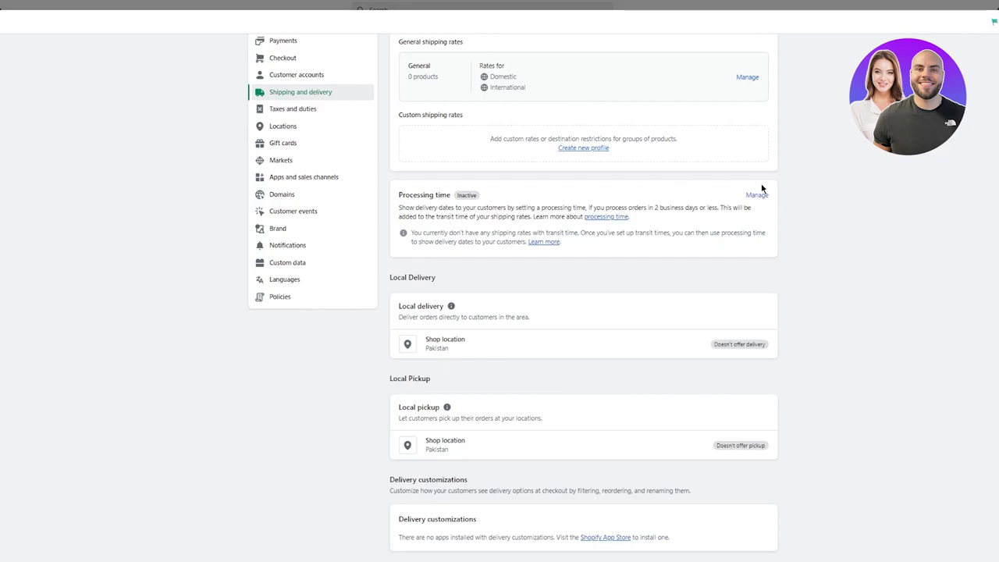
pyautogui.scroll(-7, 762, 188)
pyautogui.scroll(2, 529, 116)
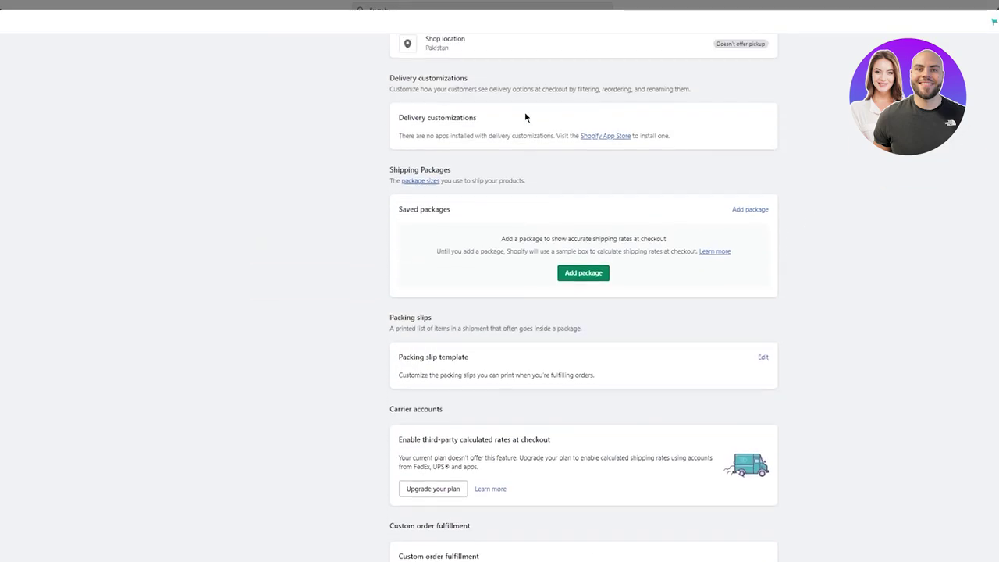
pyautogui.scroll(5, 525, 113)
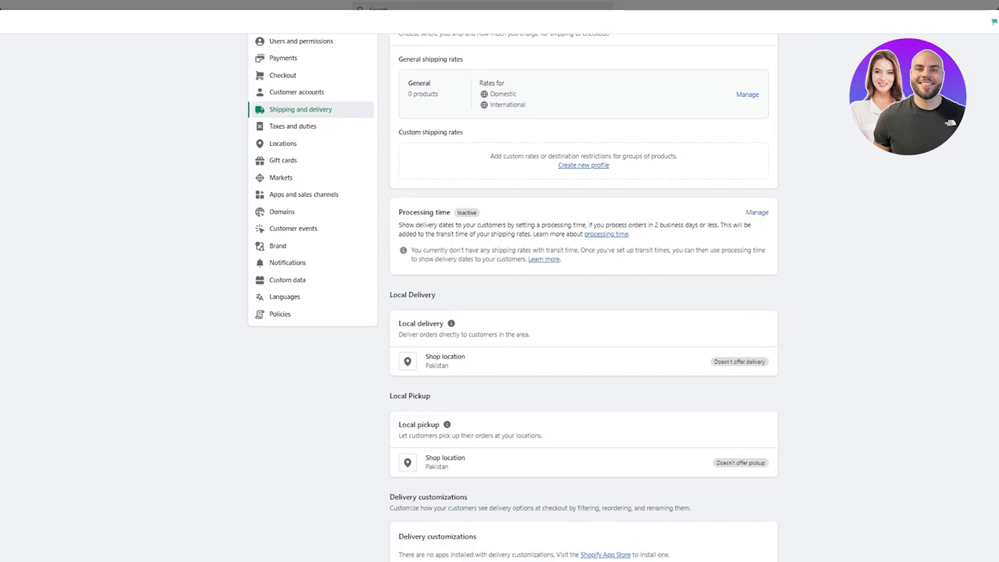
# Step: Review the Taxes and duties settings, including sales tax regions, import duties and how tax is charged
pyautogui.click(315, 128)
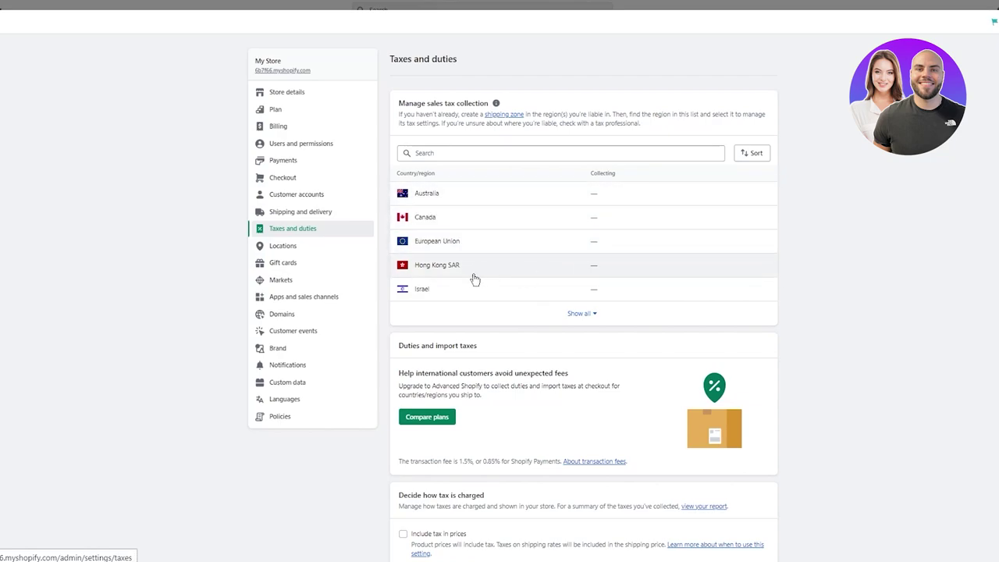
pyautogui.scroll(-1, 861, 211)
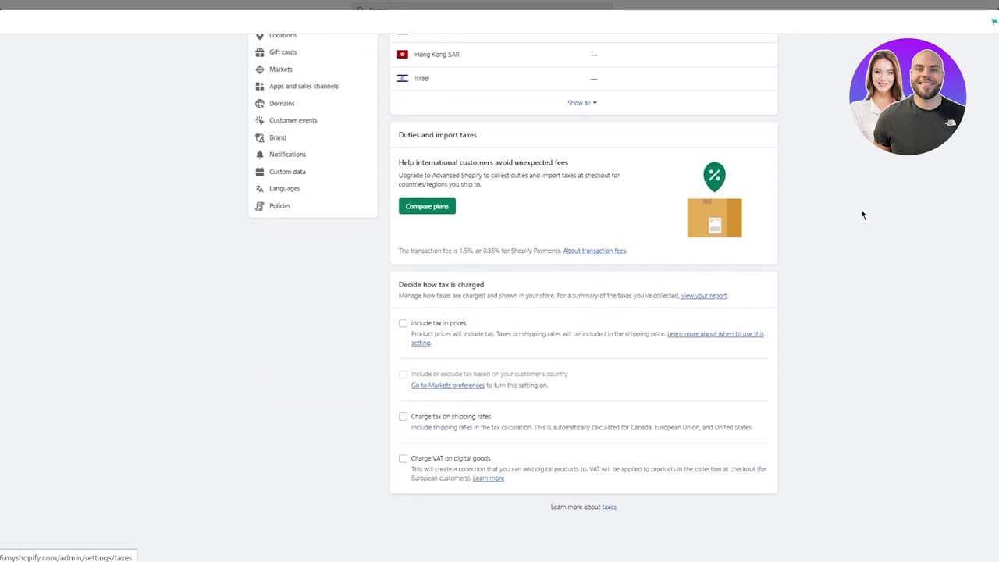
pyautogui.scroll(3, 862, 212)
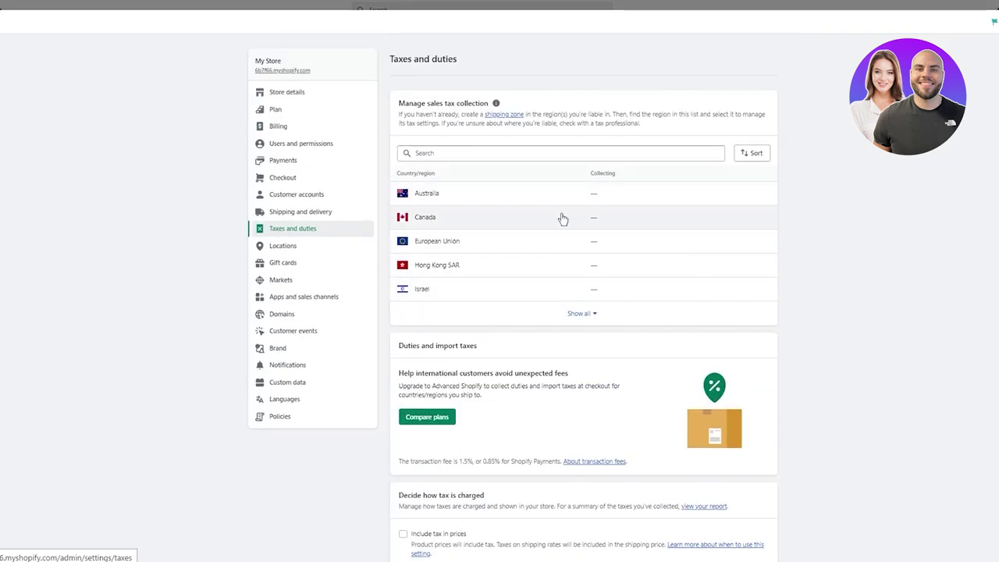
pyautogui.scroll(-2, 560, 249)
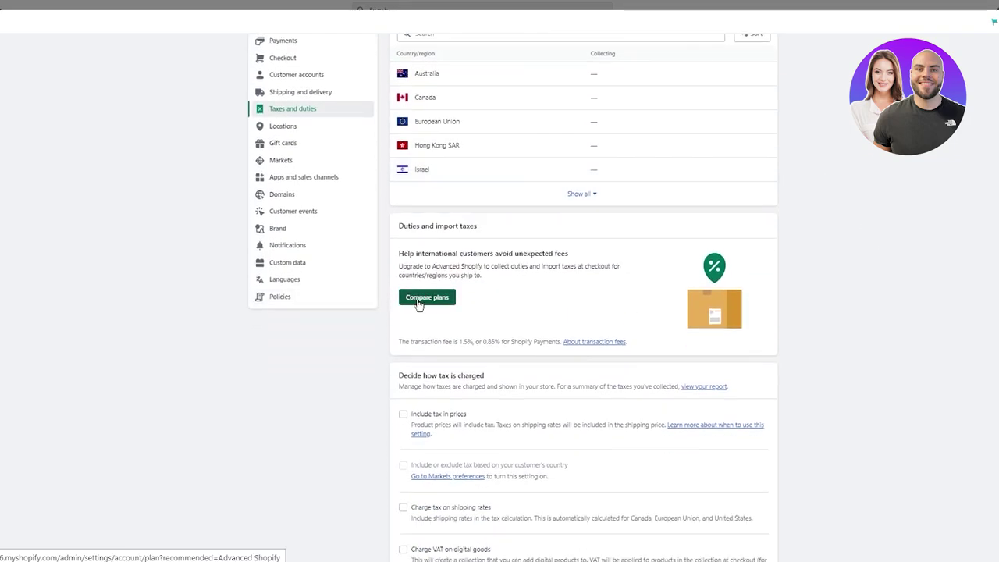
pyautogui.scroll(-1, 490, 298)
pyautogui.scroll(3, 515, 297)
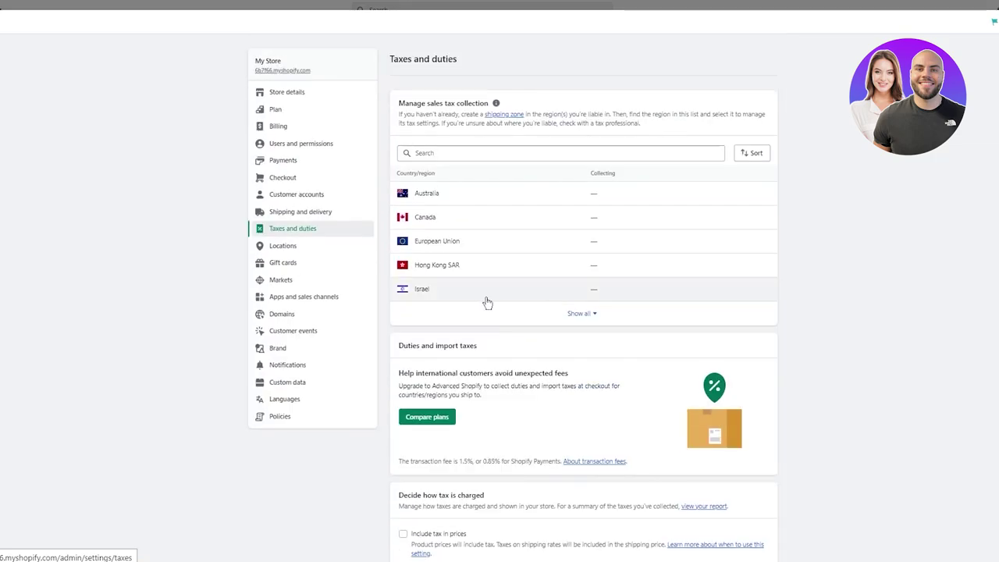
# Step: View the Basic, Shopify and Advanced plans and return to the store admin's home page
pyautogui.click(316, 186)
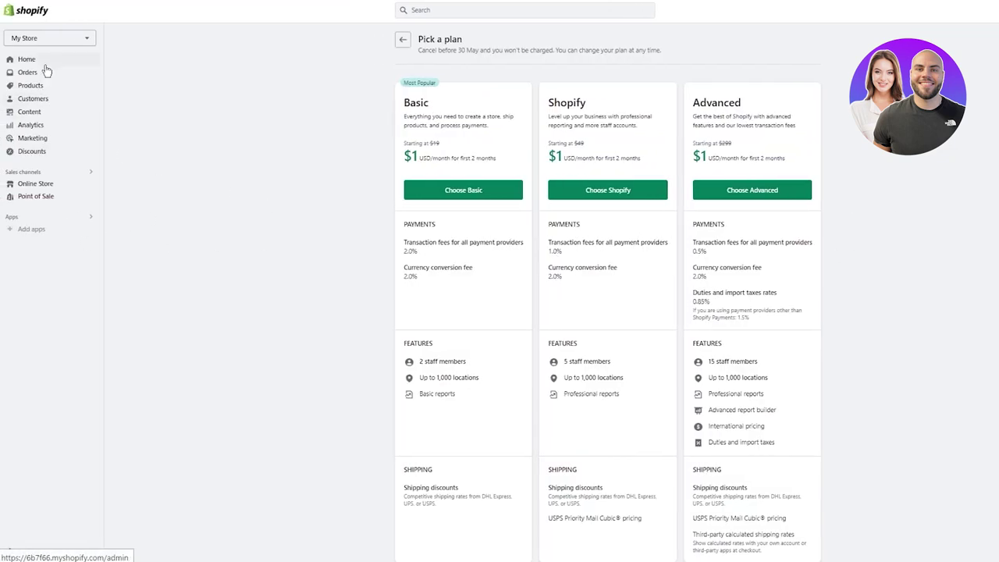
pyautogui.click(38, 62)
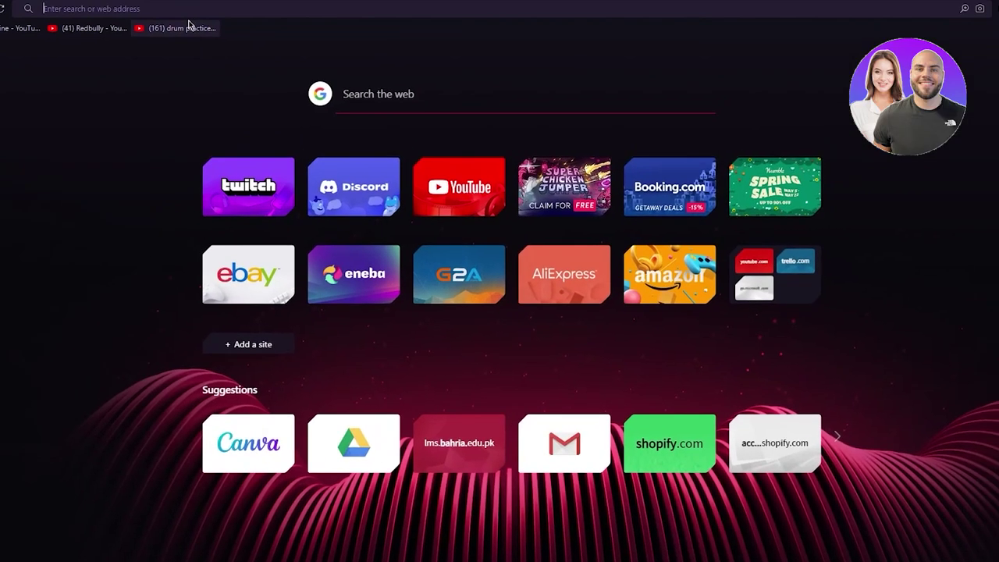
# Step: Search the web for "shopify slogan maker" in a new browser tab
pyautogui.write('shopi')
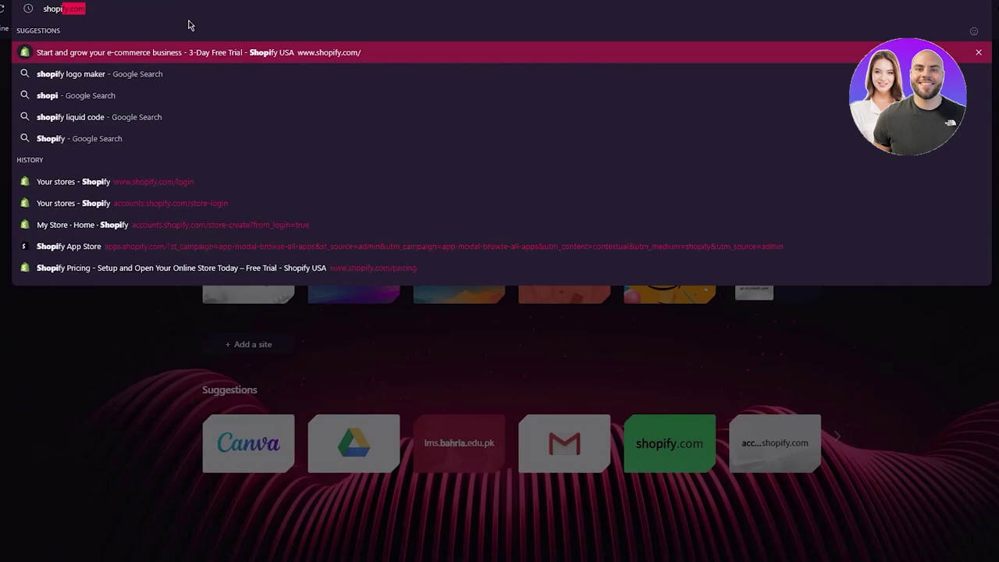
pyautogui.write('fy slogan make')
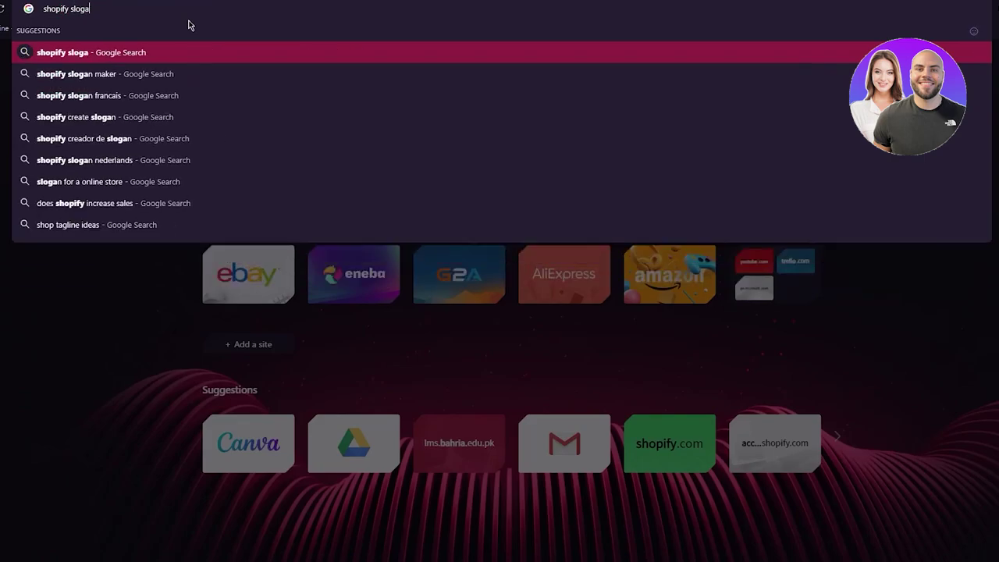
pyautogui.write('r')
pyautogui.press('Return')
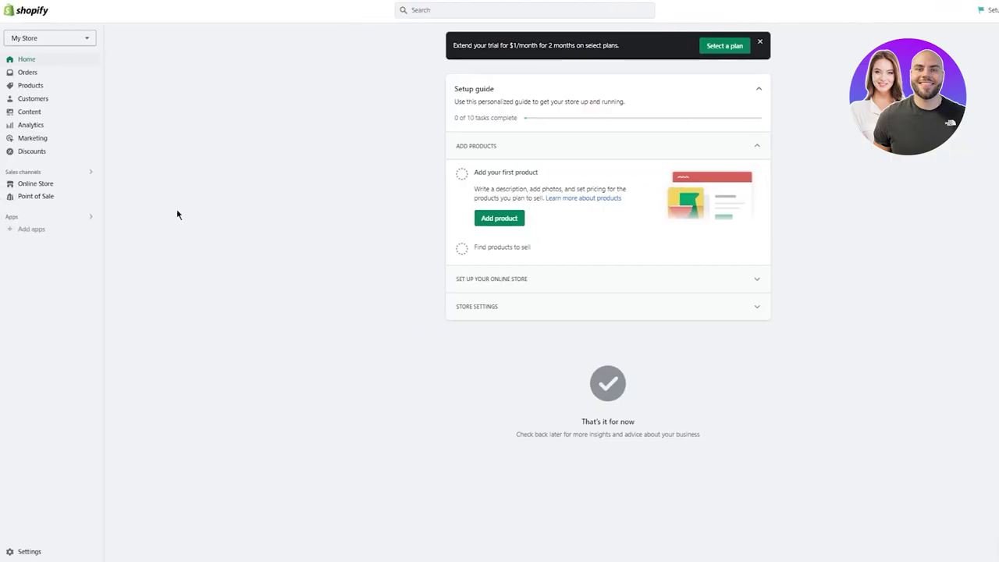
# Step: Open the store's Brand settings and look through the brand assets down the page
pyautogui.click(29, 553)
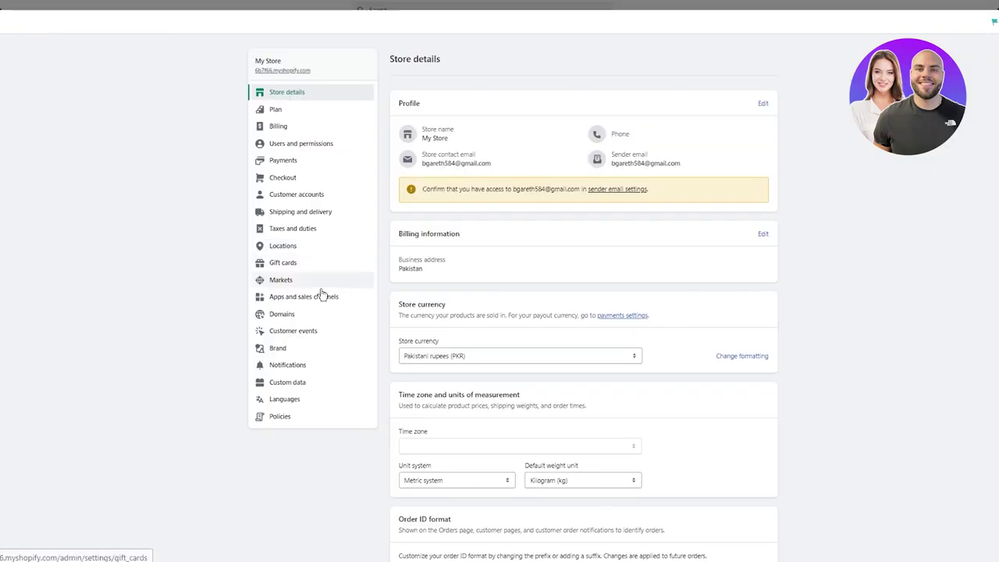
pyautogui.scroll(-2, 312, 281)
pyautogui.click(285, 215)
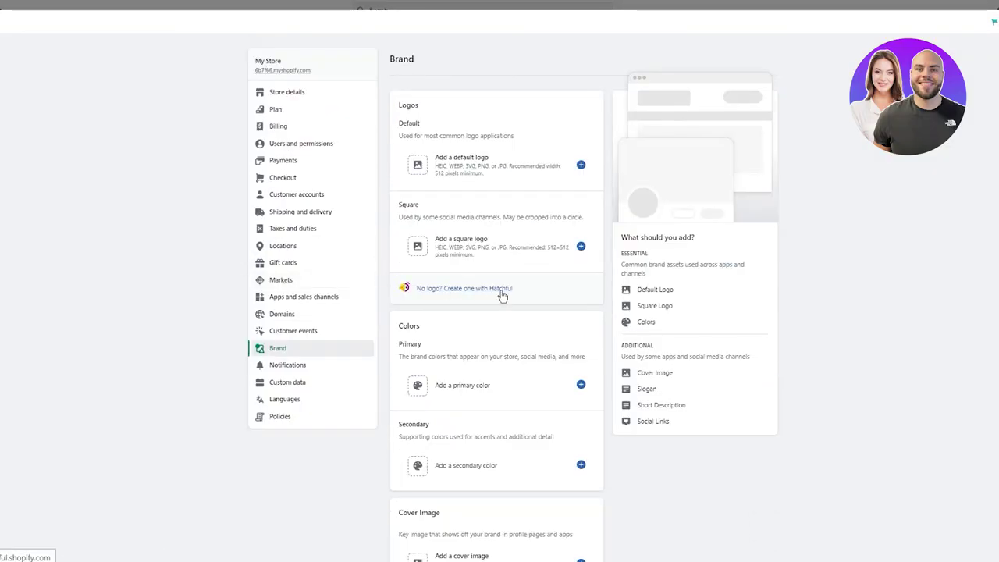
pyautogui.scroll(-5, 515, 295)
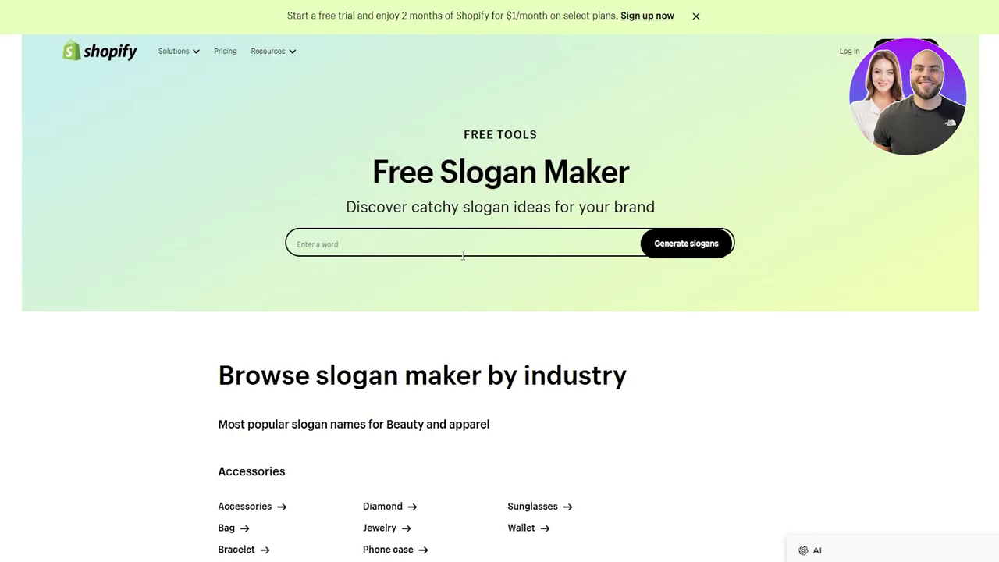
# Step: Generate slogan ideas for "John's Store" with Shopify's Free Slogan Maker
pyautogui.click(457, 249)
pyautogui.write("John's Store")
pyautogui.click(702, 243)
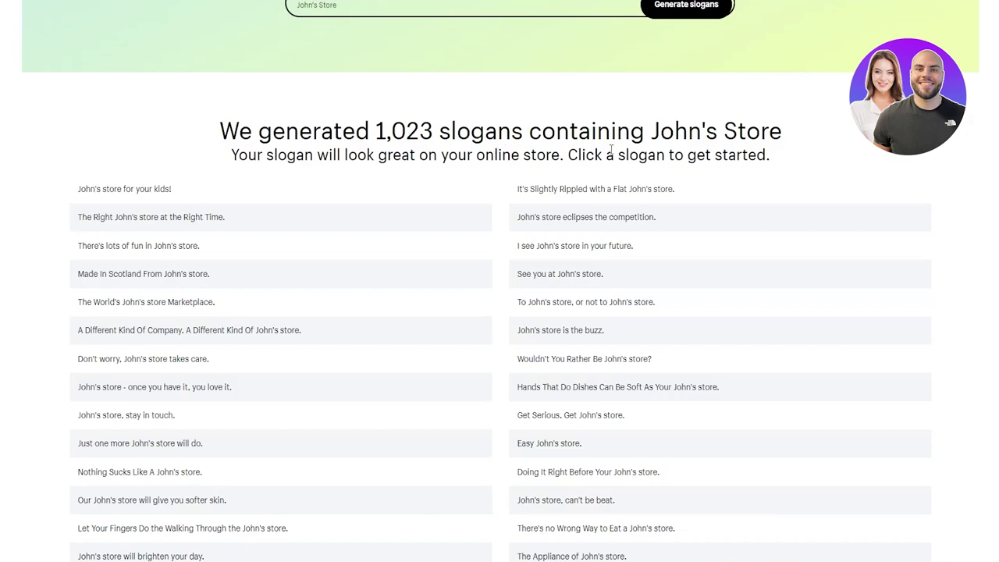
# Step: Look through the slogans generated for "John's Store" down the results page
pyautogui.tripleClick(331, 160)
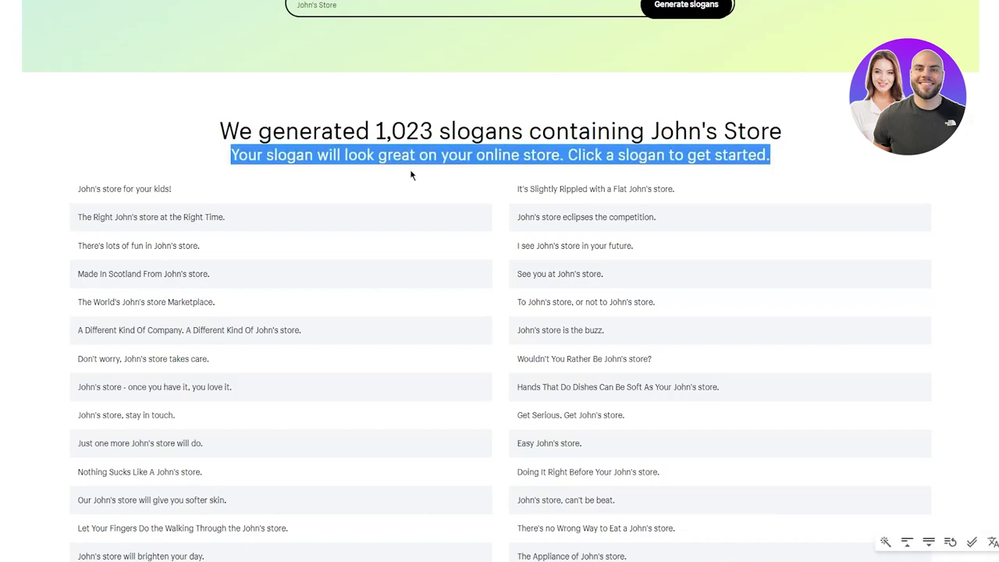
pyautogui.click(914, 164)
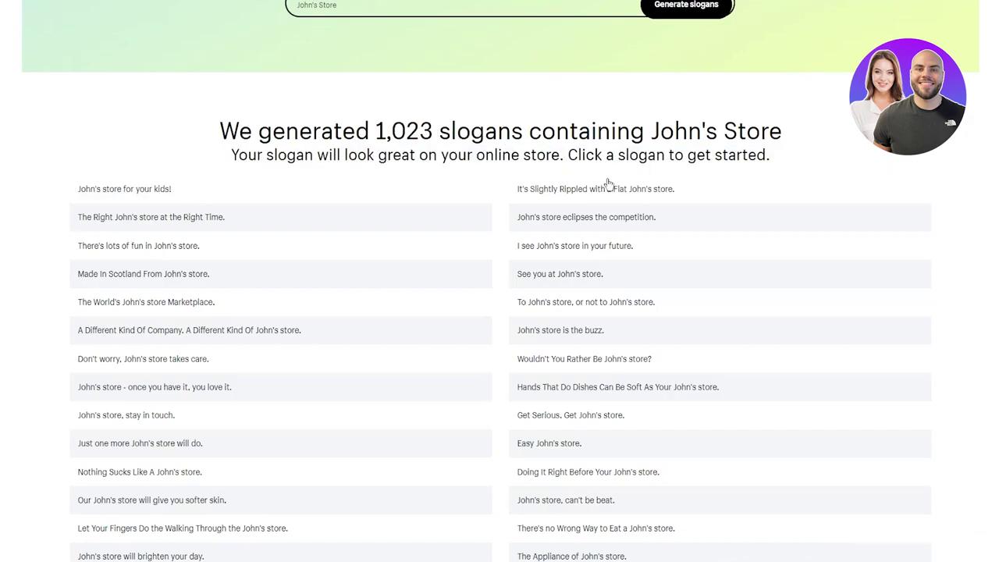
pyautogui.scroll(-3, 765, 178)
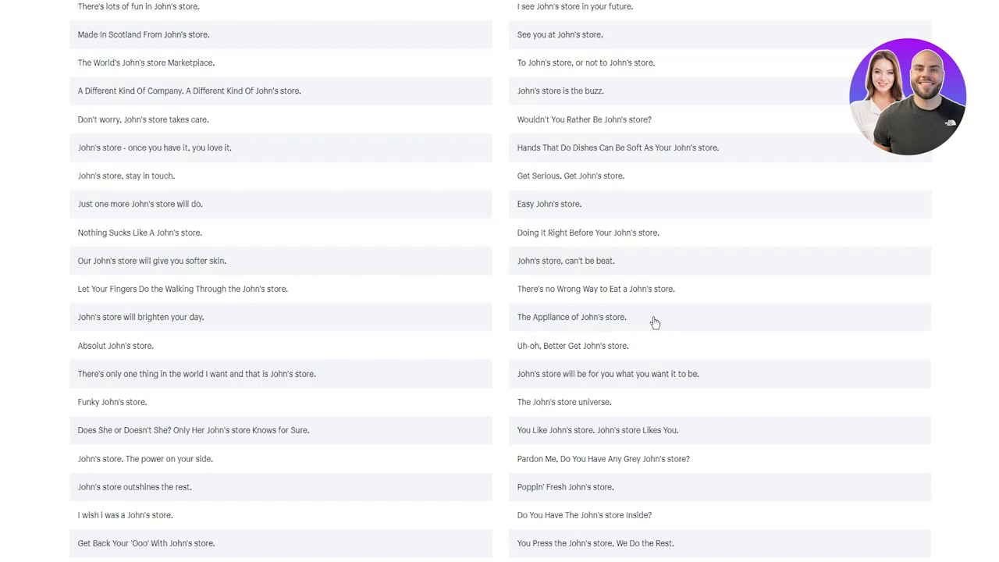
pyautogui.scroll(-2, 653, 323)
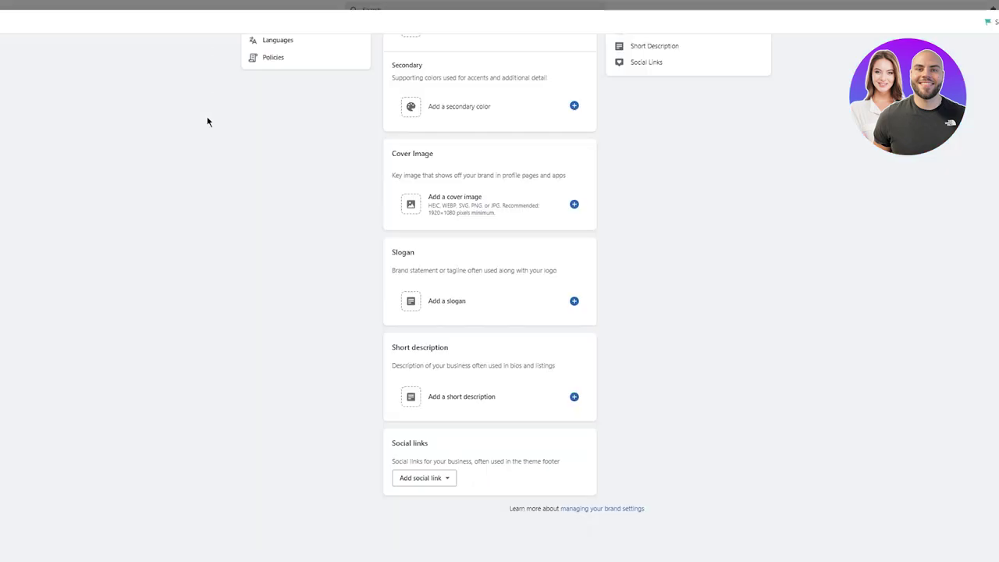
# Step: Open the slogan field in the store's Brand settings, and go to the Domains settings
pyautogui.click(442, 304)
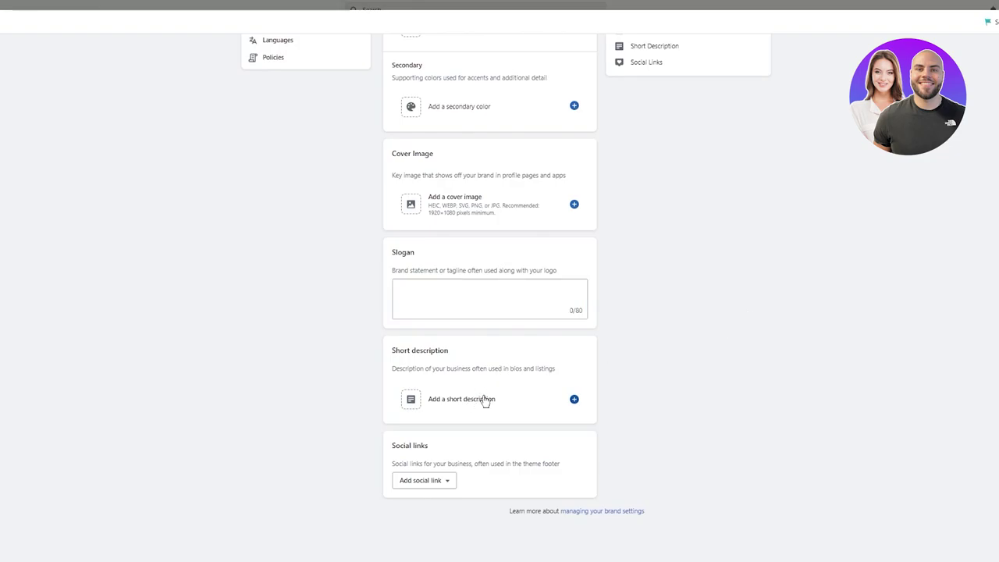
pyautogui.scroll(5, 863, 322)
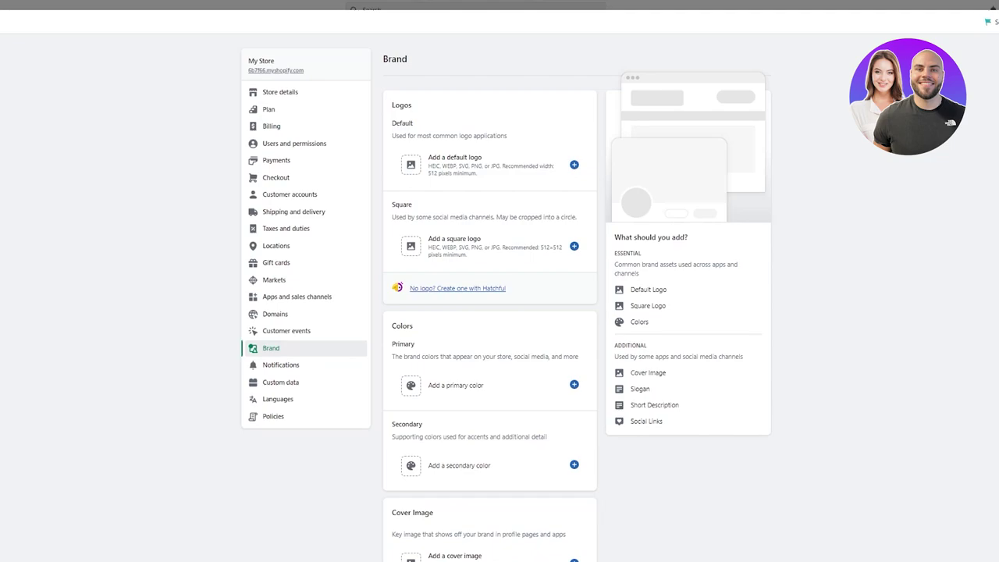
pyautogui.click(325, 315)
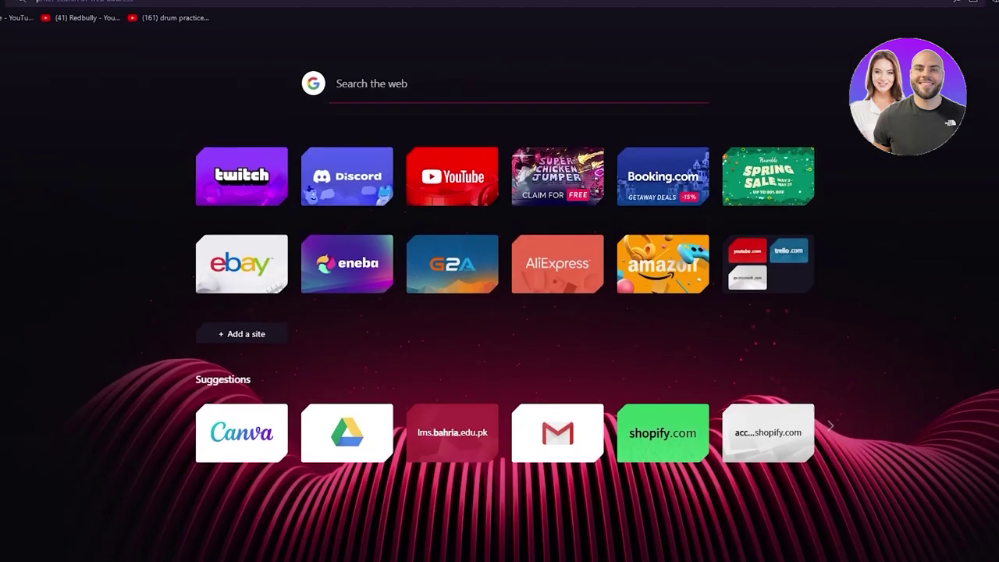
# Step: Search the web for "hostinger" in a new browser tab and open the sponsored Hostinger official website
pyautogui.write('hostinger')
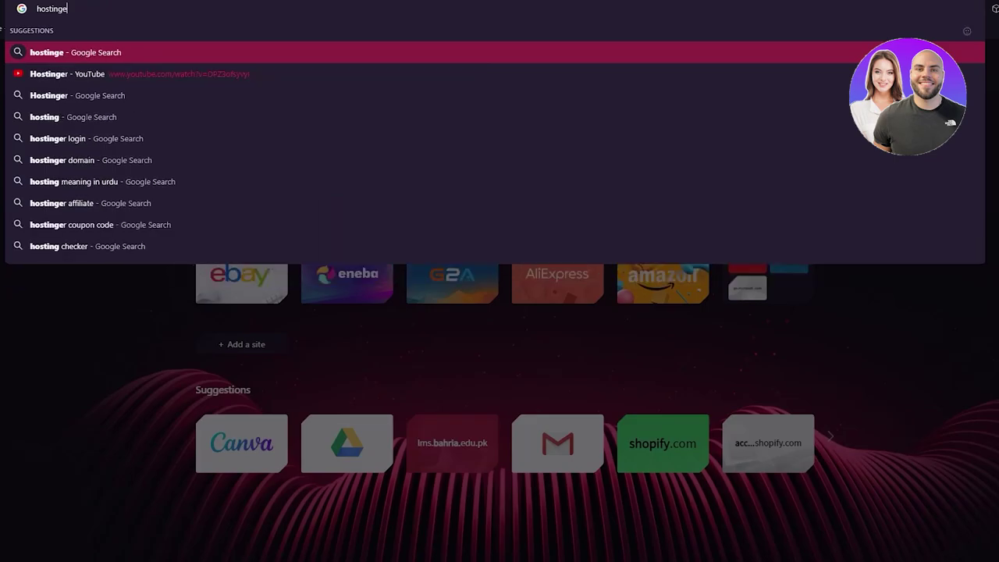
pyautogui.press('Return')
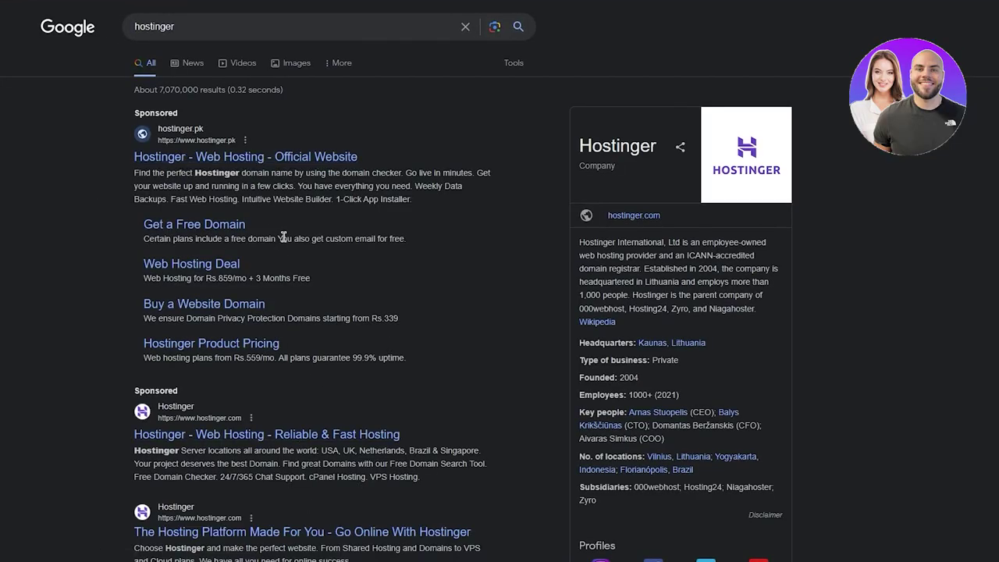
pyautogui.click(265, 165)
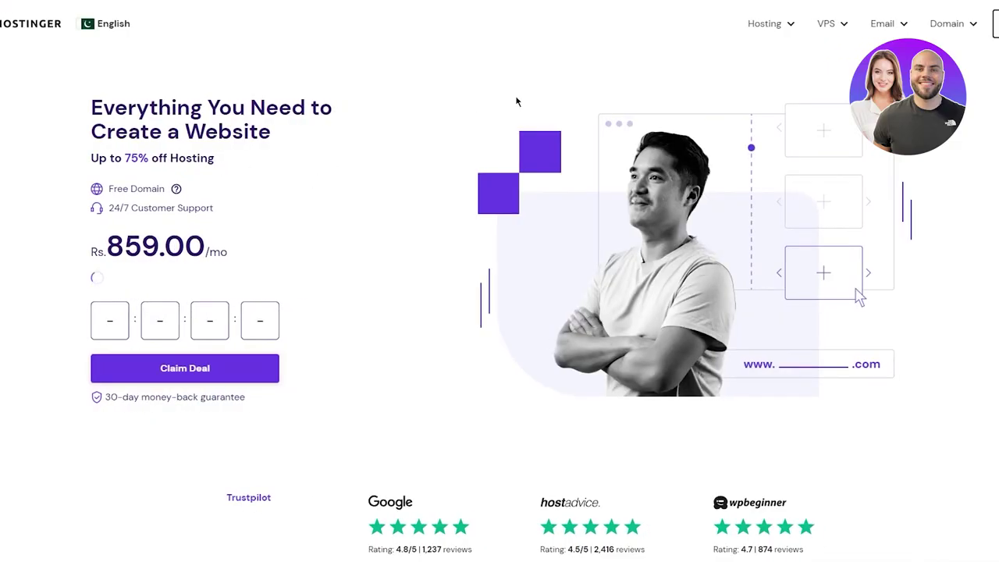
# Step: Examine Hostinger's web hosting offer, its monthly price and the Premium, Business and Cloud Startup plans
pyautogui.moveTo(349, 122); pyautogui.dragTo(91, 107)
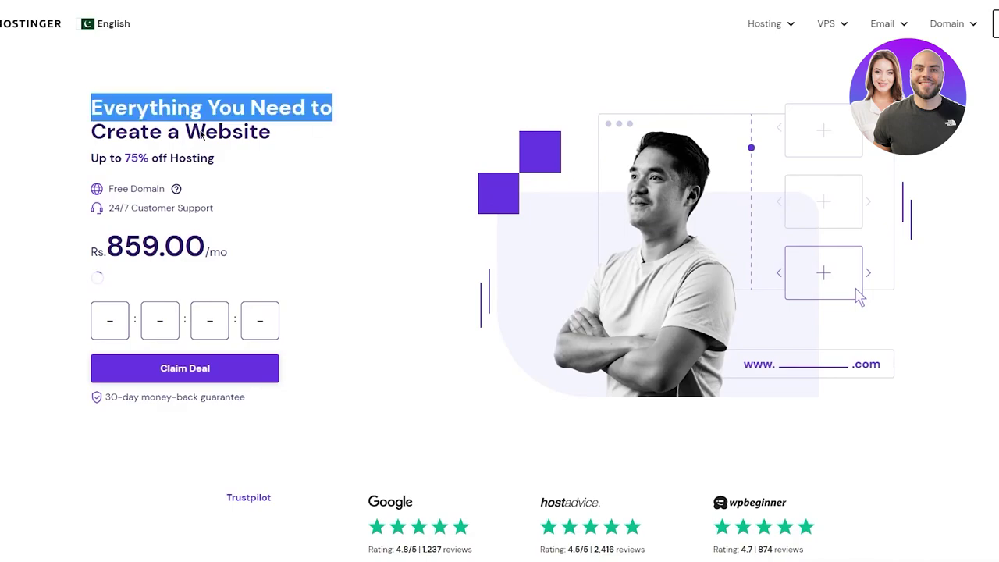
pyautogui.click(92, 157)
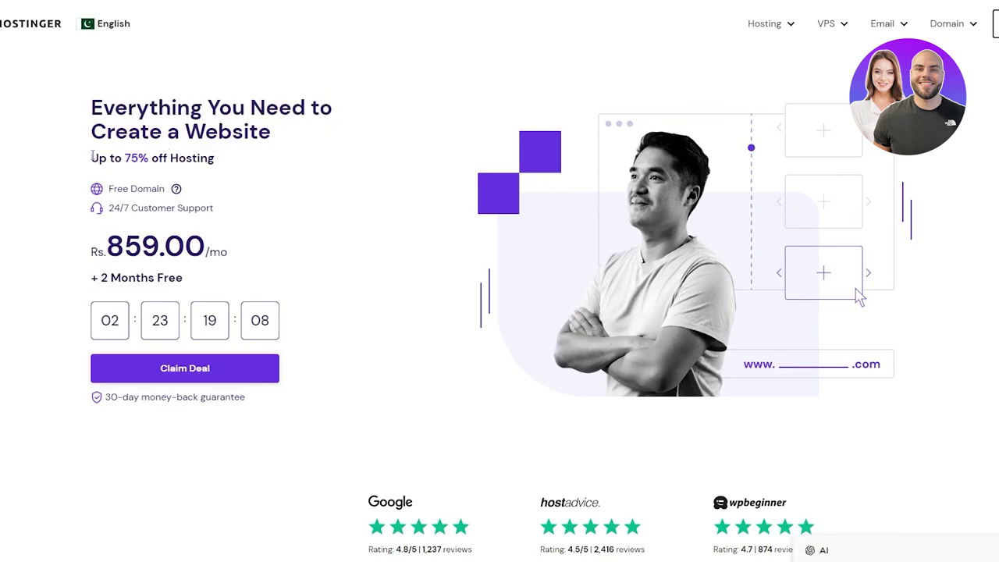
pyautogui.scroll(-3, 62, 156)
pyautogui.scroll(2, 63, 156)
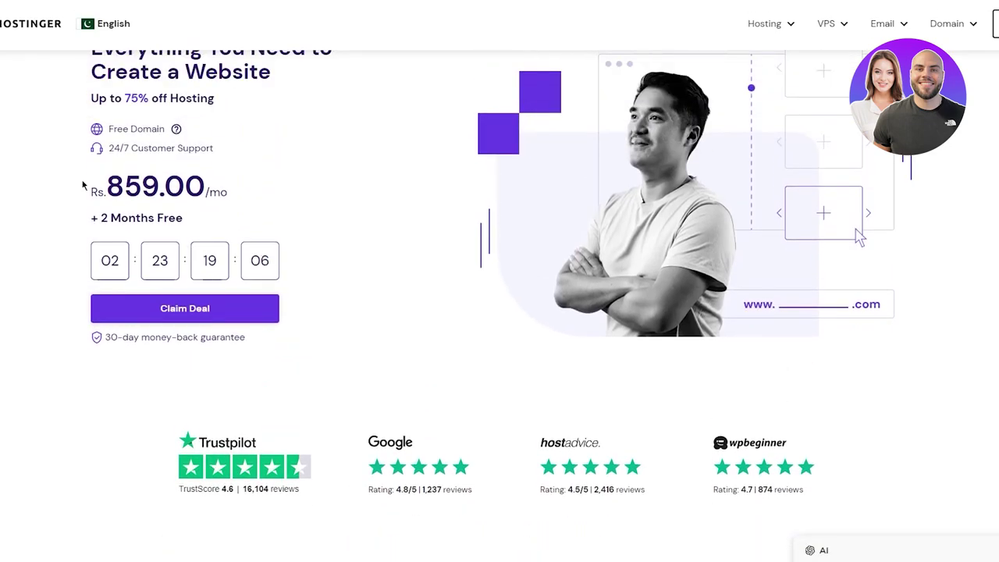
pyautogui.moveTo(84, 185); pyautogui.dragTo(303, 183)
pyautogui.click(304, 183)
pyautogui.scroll(-4, 101, 200)
pyautogui.scroll(1, 91, 203)
pyautogui.scroll(-5, 89, 191)
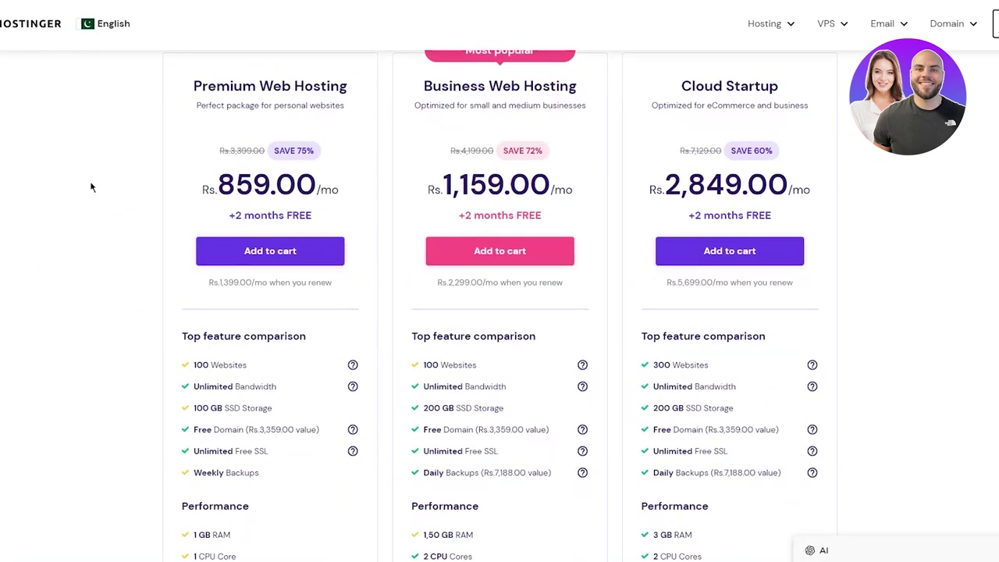
pyautogui.scroll(2, 90, 187)
pyautogui.moveTo(83, 185); pyautogui.dragTo(981, 275)
pyautogui.click(981, 275)
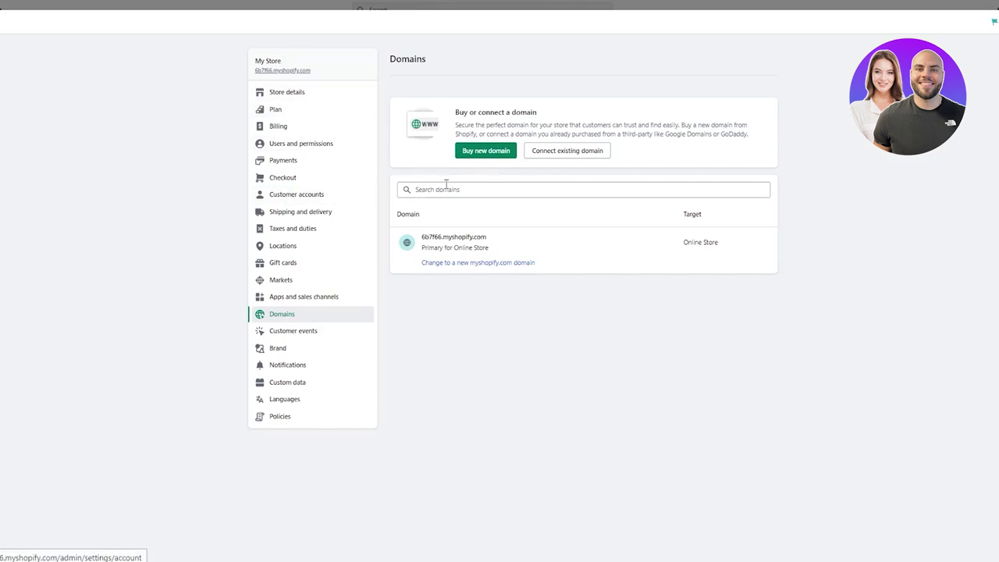
# Step: Leave the store's Domains settings and open the Themes page of the online store
pyautogui.click(446, 187)
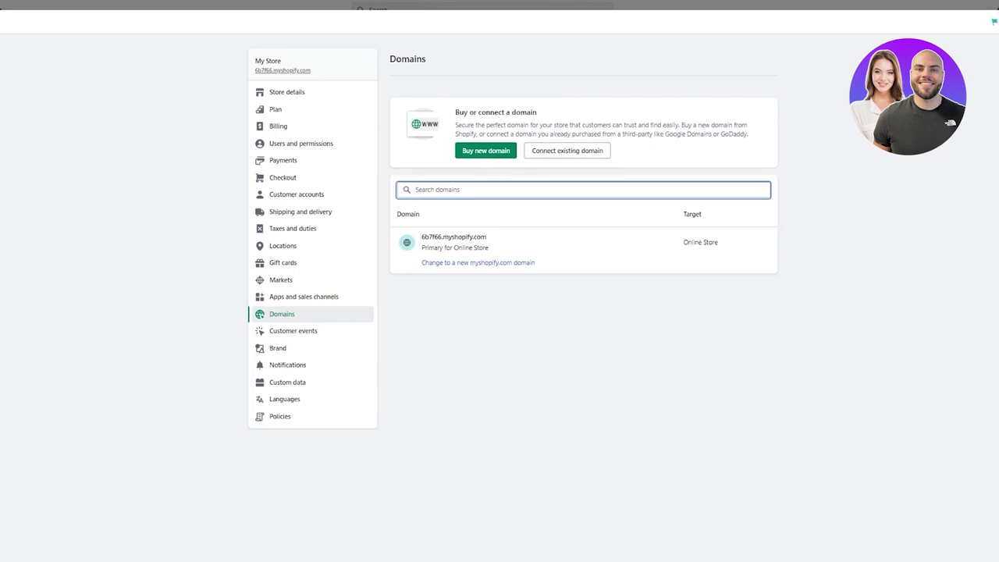
pyautogui.press('Escape')
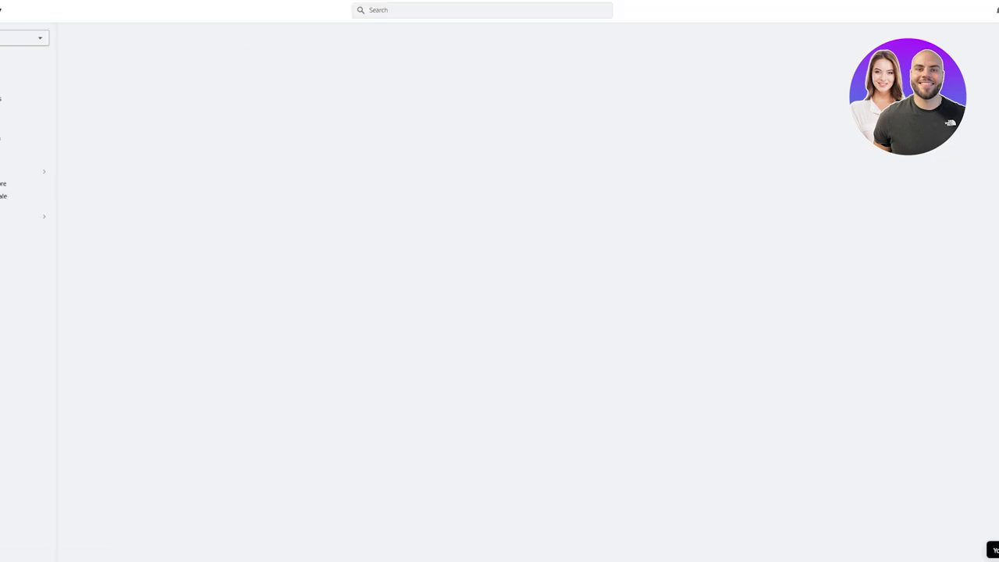
pyautogui.click(66, 184)
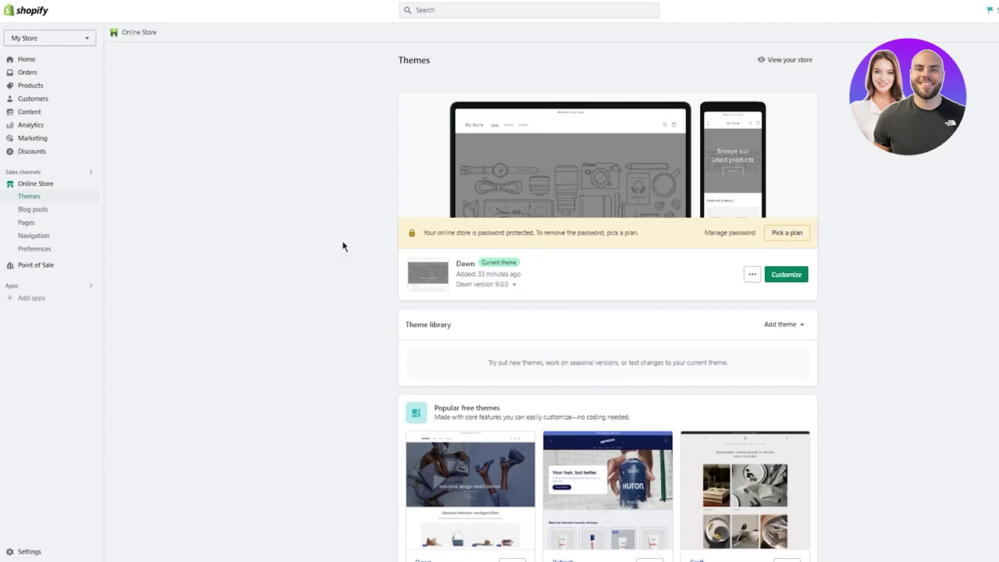
# Step: Check the current Dawn theme and the options for adding a theme, and visit the Shopify Theme Store
pyautogui.click(780, 325)
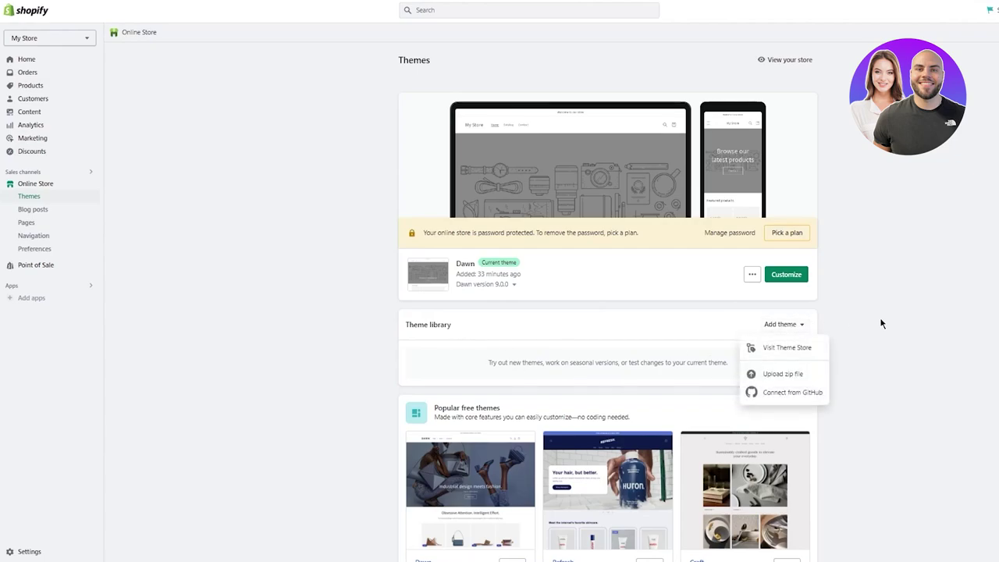
pyautogui.click(881, 323)
pyautogui.tripleClick(329, 273)
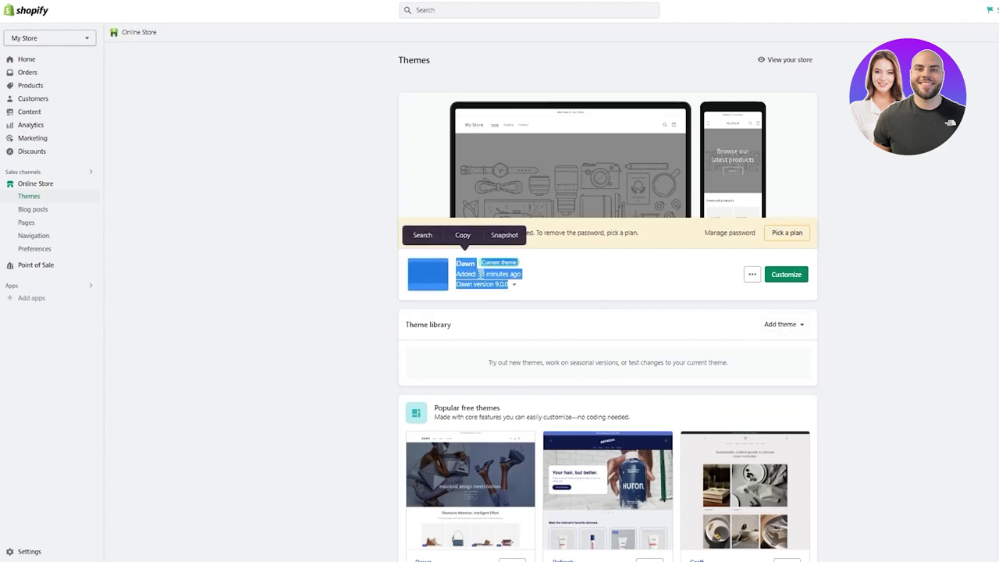
pyautogui.click(355, 256)
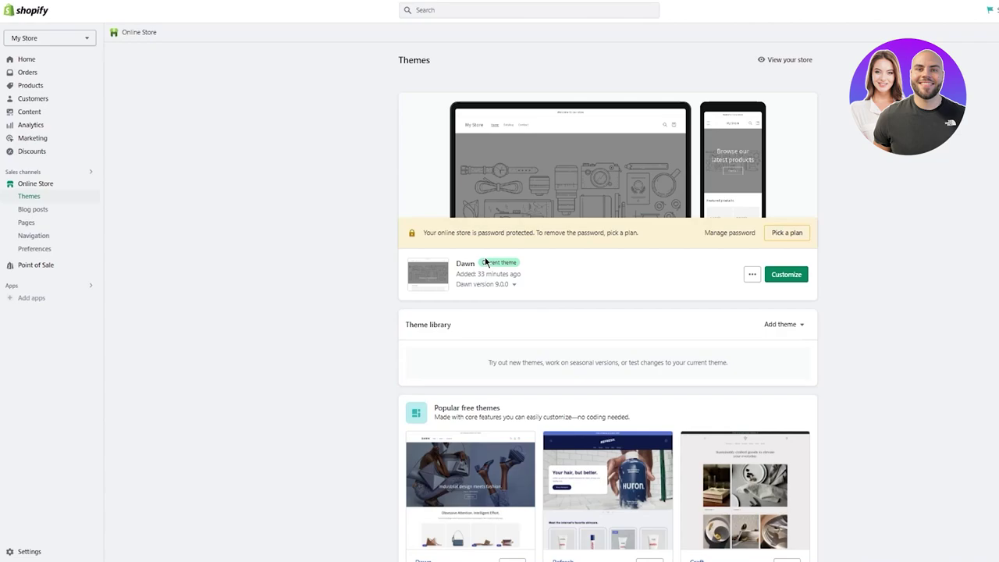
pyautogui.click(779, 326)
pyautogui.click(782, 347)
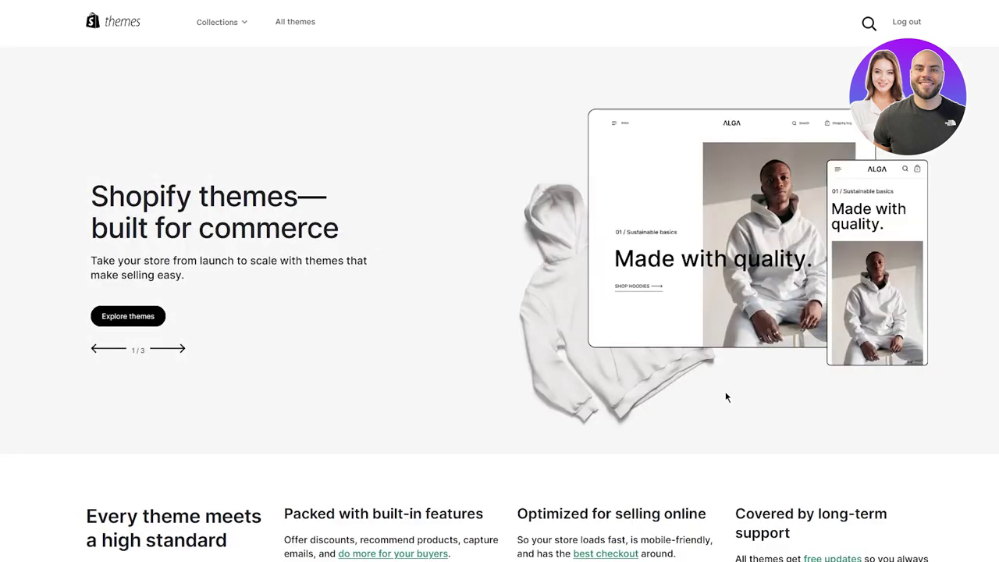
# Step: Read the Theme Store's introduction and its notes on built-in features, selling optimization and long-term support
pyautogui.tripleClick(181, 204)
pyautogui.click(460, 316)
pyautogui.scroll(-3, 316, 292)
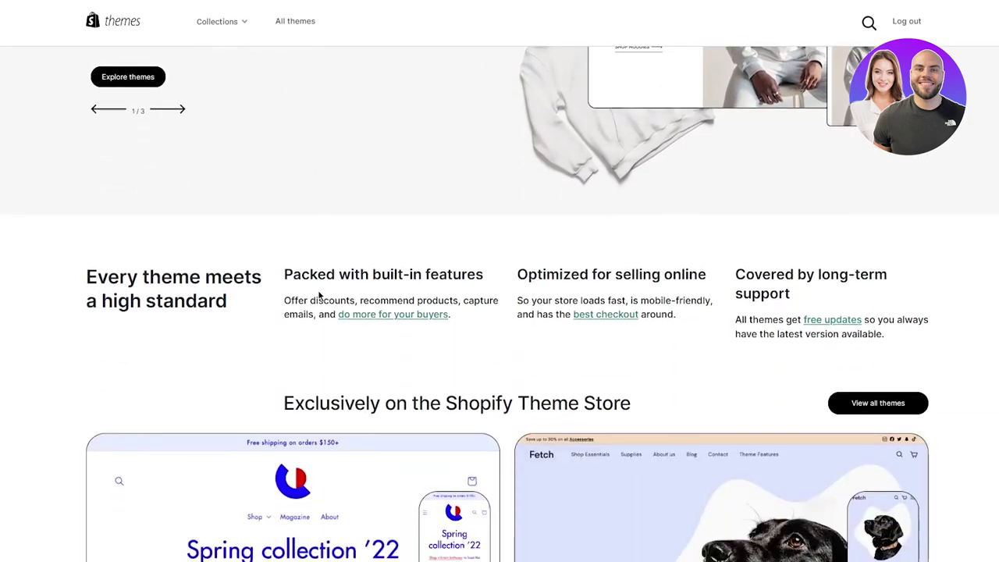
pyautogui.scroll(-3, 486, 288)
pyautogui.scroll(2, 125, 278)
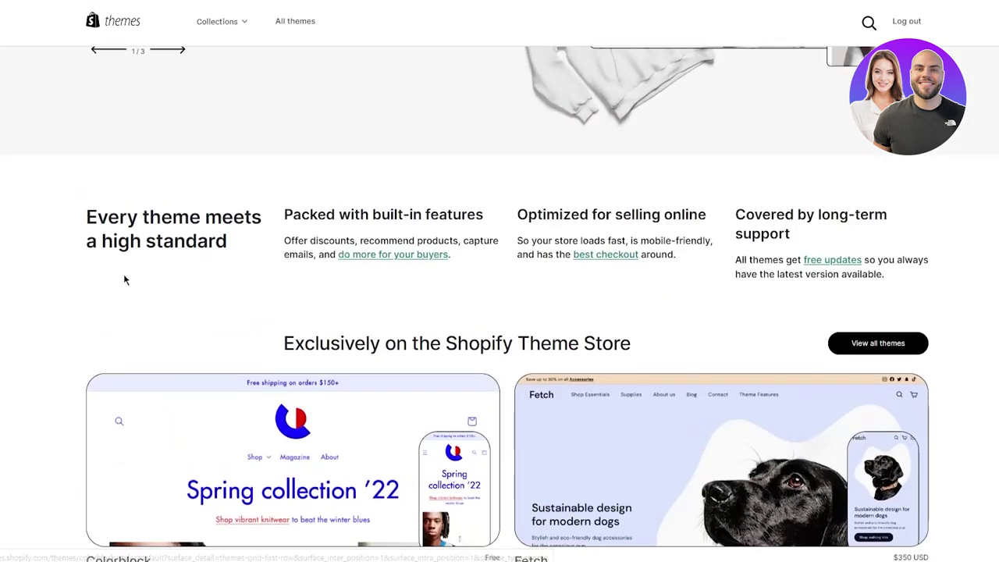
pyautogui.moveTo(753, 273); pyautogui.dragTo(212, 248)
pyautogui.click(62, 200)
pyautogui.click(315, 302)
pyautogui.moveTo(254, 217); pyautogui.dragTo(794, 232)
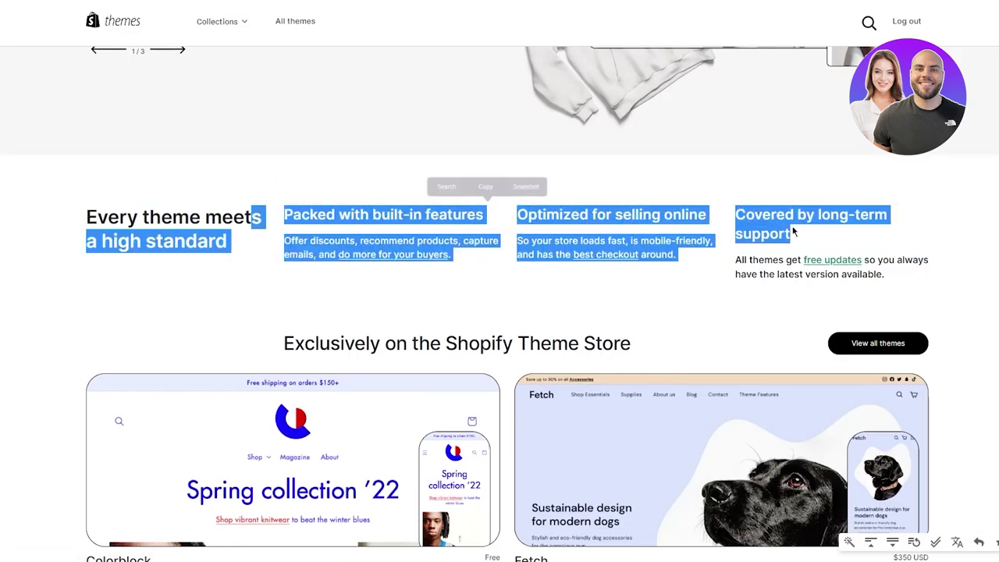
pyautogui.click(491, 310)
pyautogui.moveTo(467, 215); pyautogui.dragTo(887, 215)
pyautogui.click(935, 261)
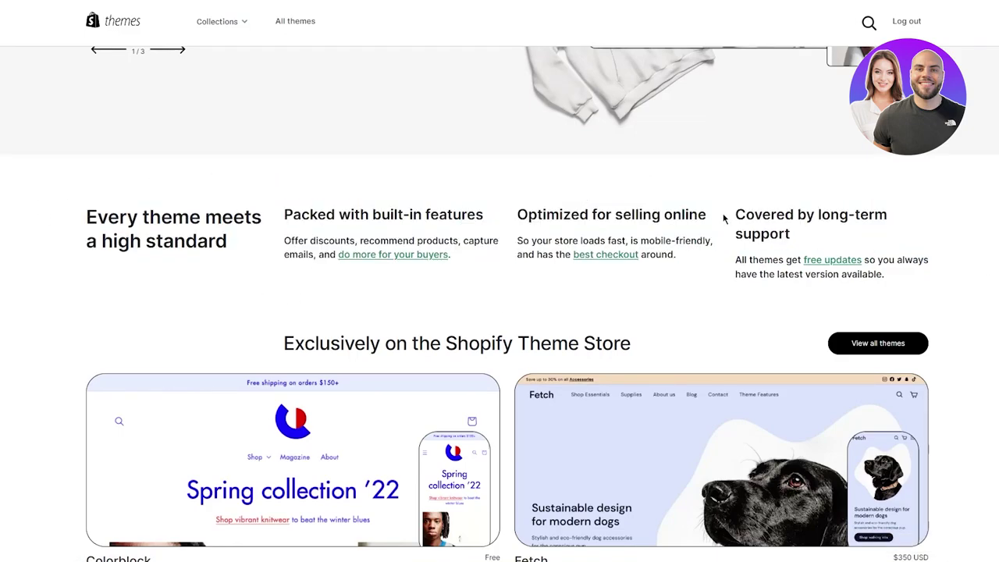
pyautogui.moveTo(725, 219); pyautogui.dragTo(897, 217)
# Step: Browse the themes exclusive to the Shopify Theme Store with their prices, and the community store examples further down
pyautogui.scroll(-3, 644, 207)
pyautogui.moveTo(283, 105); pyautogui.dragTo(602, 105)
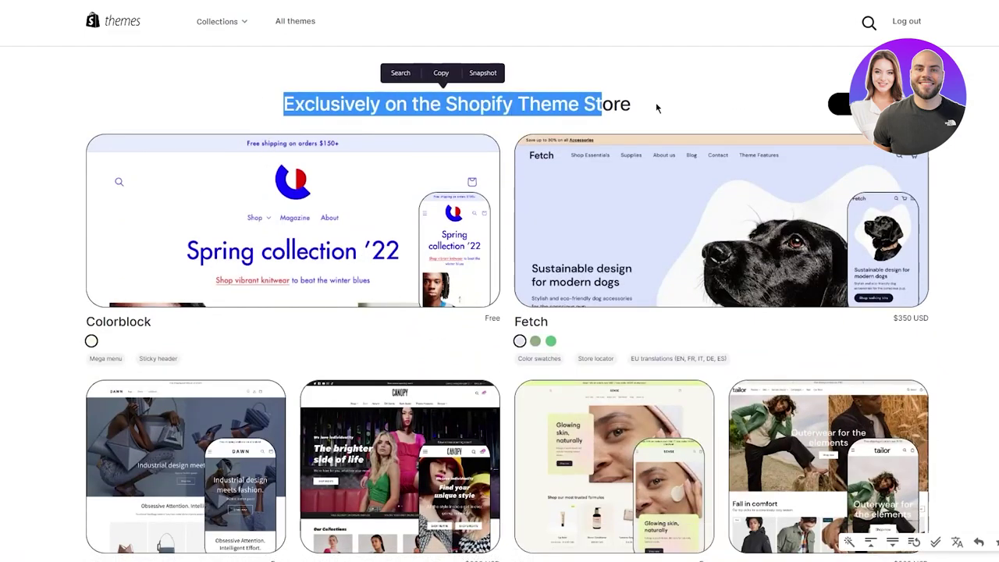
pyautogui.click(656, 107)
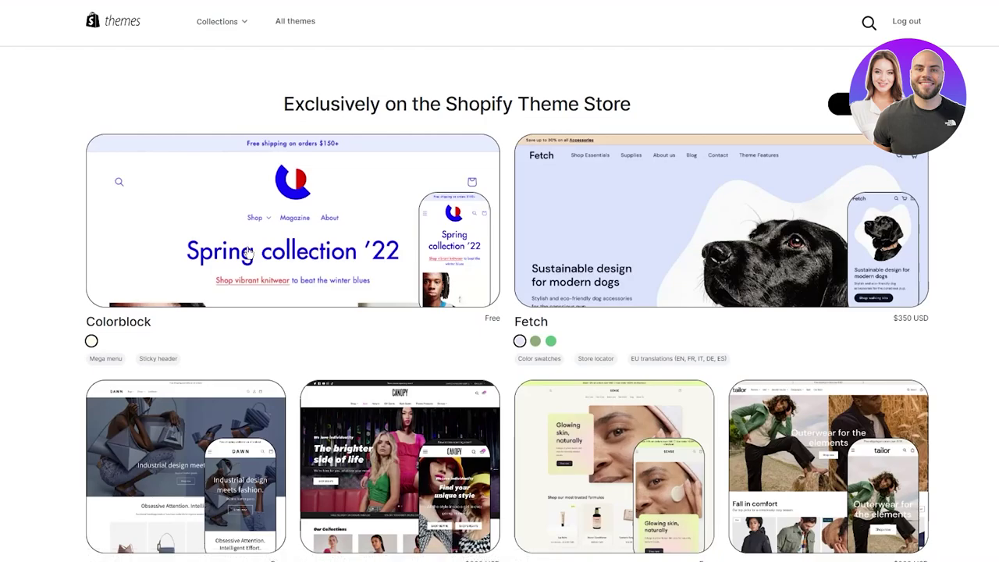
pyautogui.scroll(-3, 628, 281)
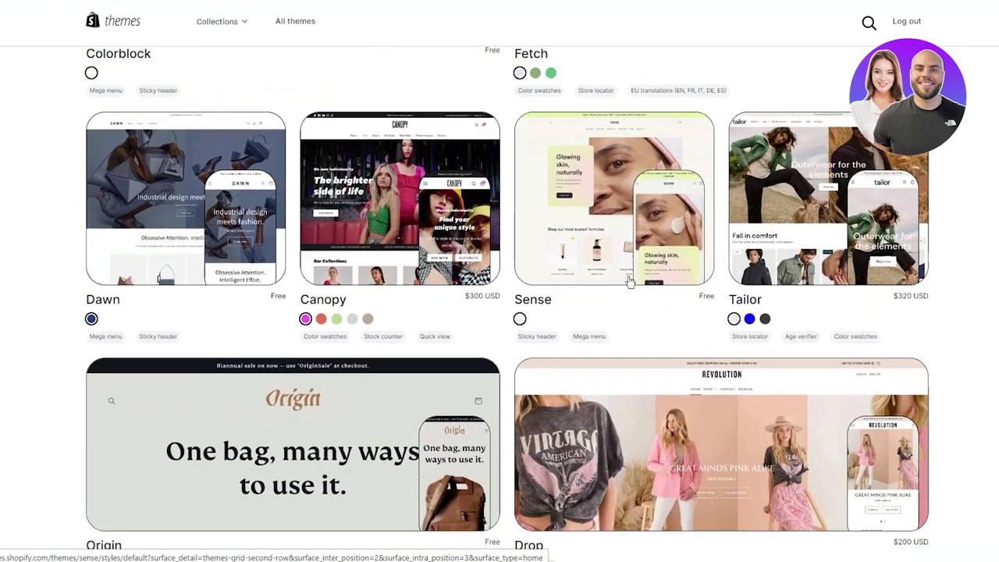
pyautogui.scroll(-3, 629, 281)
pyautogui.scroll(6, 730, 249)
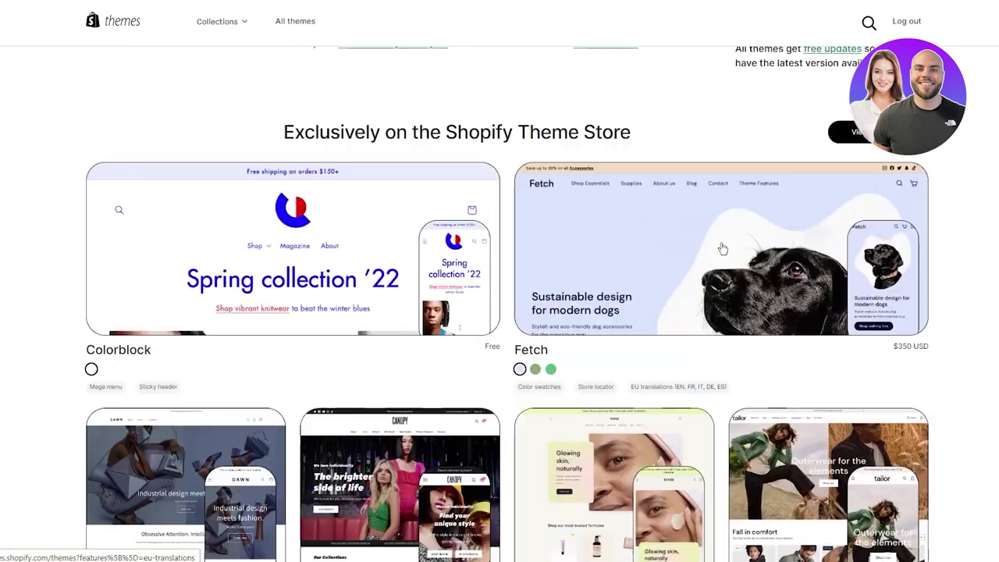
pyautogui.scroll(-2, 723, 248)
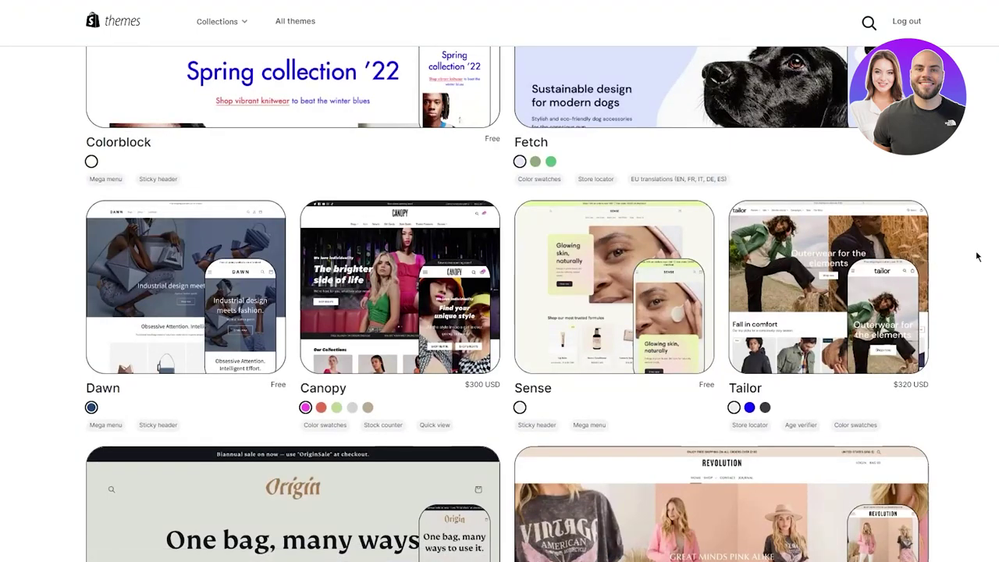
pyautogui.scroll(4, 976, 255)
pyautogui.scroll(-5, 968, 246)
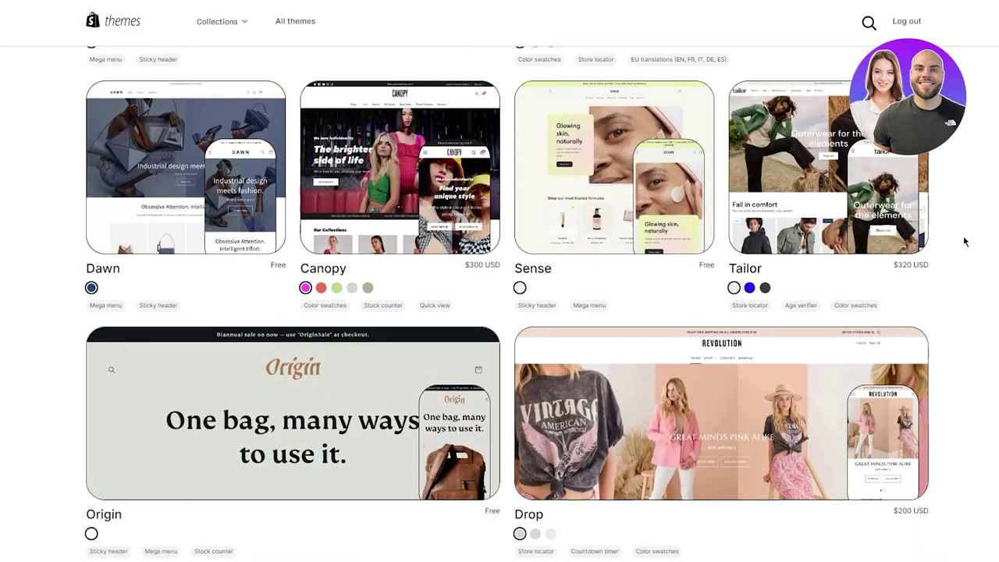
pyautogui.scroll(-7, 964, 241)
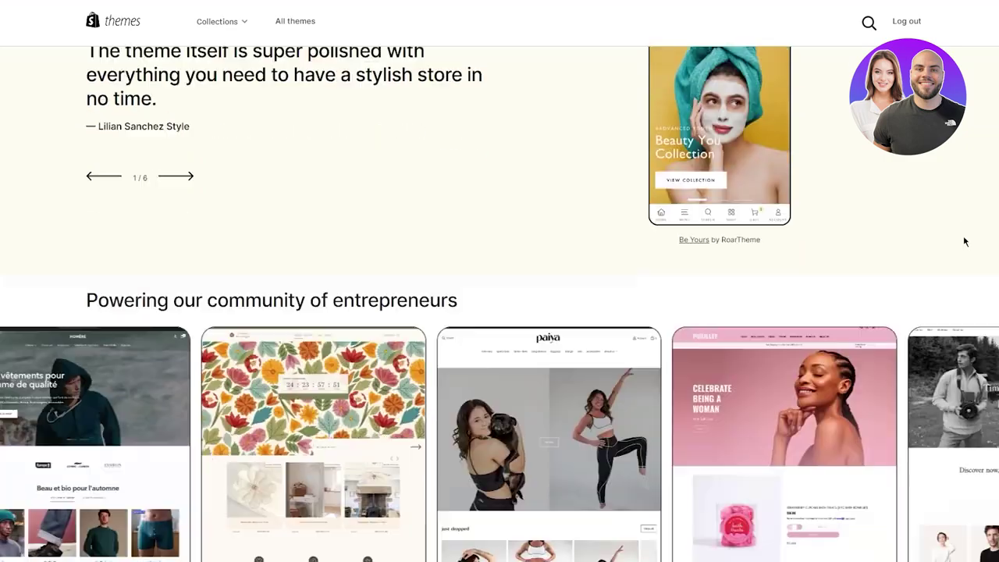
pyautogui.scroll(-8, 964, 242)
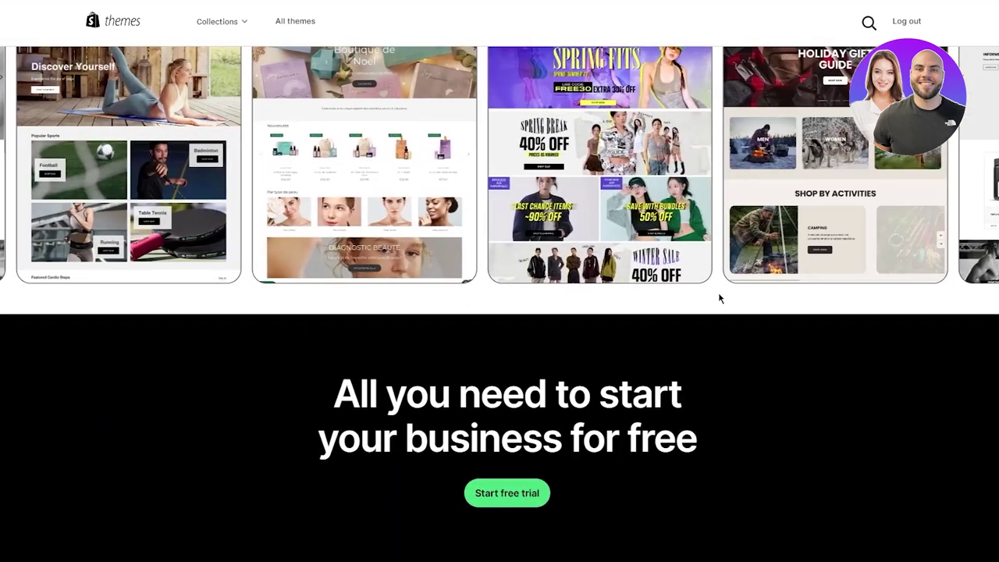
pyautogui.scroll(-3, 725, 319)
pyautogui.scroll(4, 726, 325)
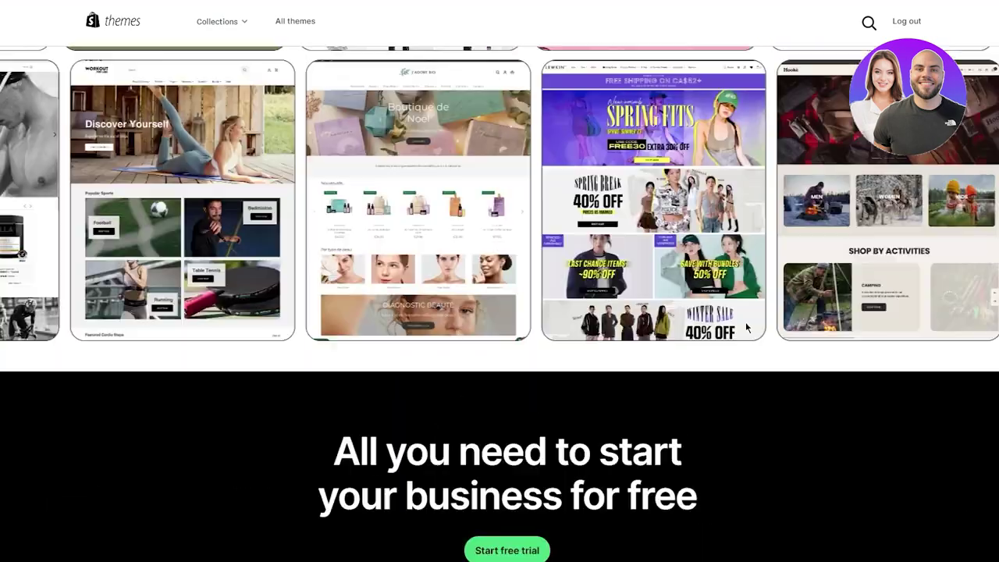
# Step: Browse the Theme Store's front page again, comparing the exclusive themes such as Dawn, Canopy, Sense and Tailor with their prices
pyautogui.scroll(15, 745, 327)
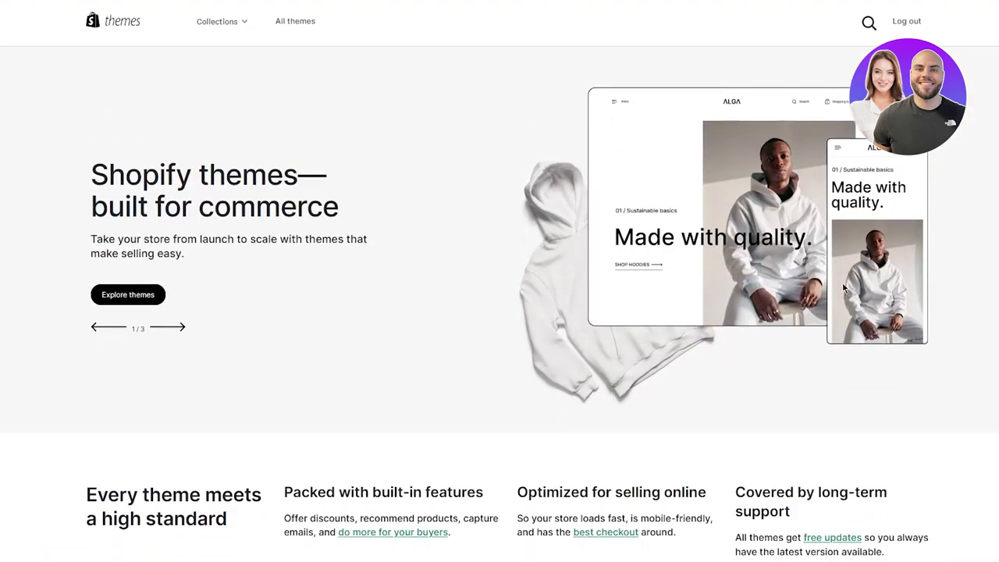
pyautogui.scroll(-5, 965, 248)
pyautogui.scroll(-5, 964, 248)
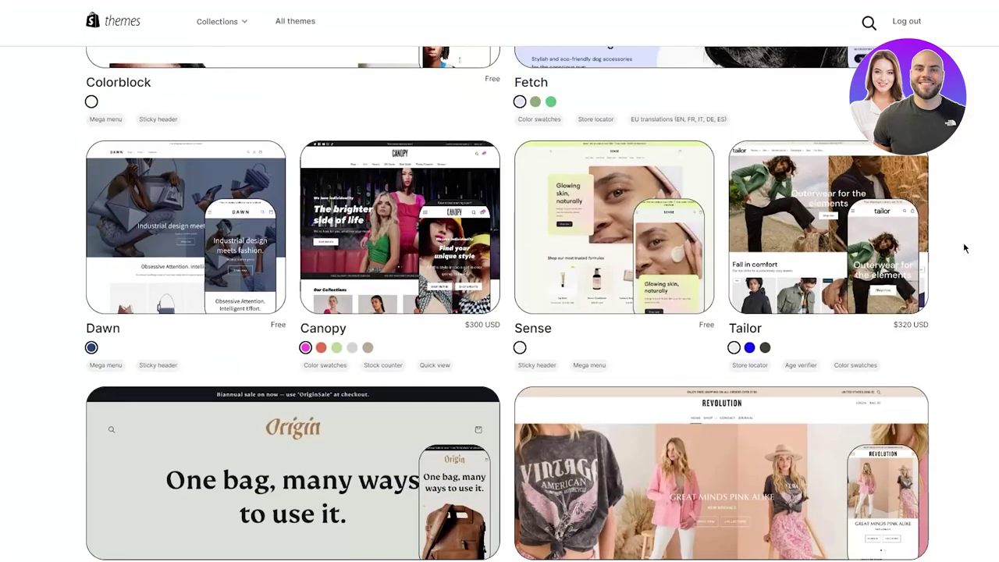
pyautogui.scroll(-3, 965, 248)
pyautogui.scroll(15, 963, 241)
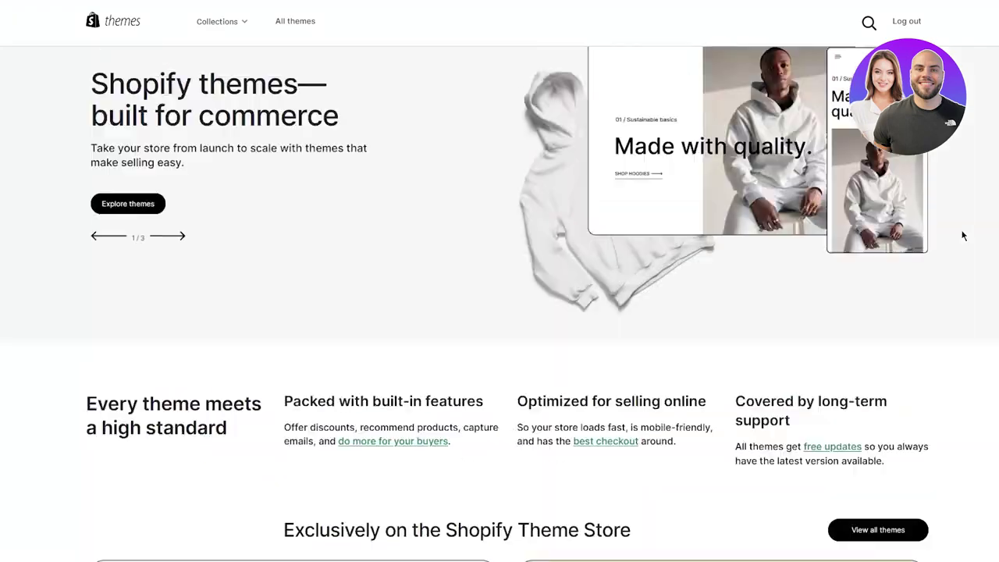
pyautogui.scroll(-10, 431, 128)
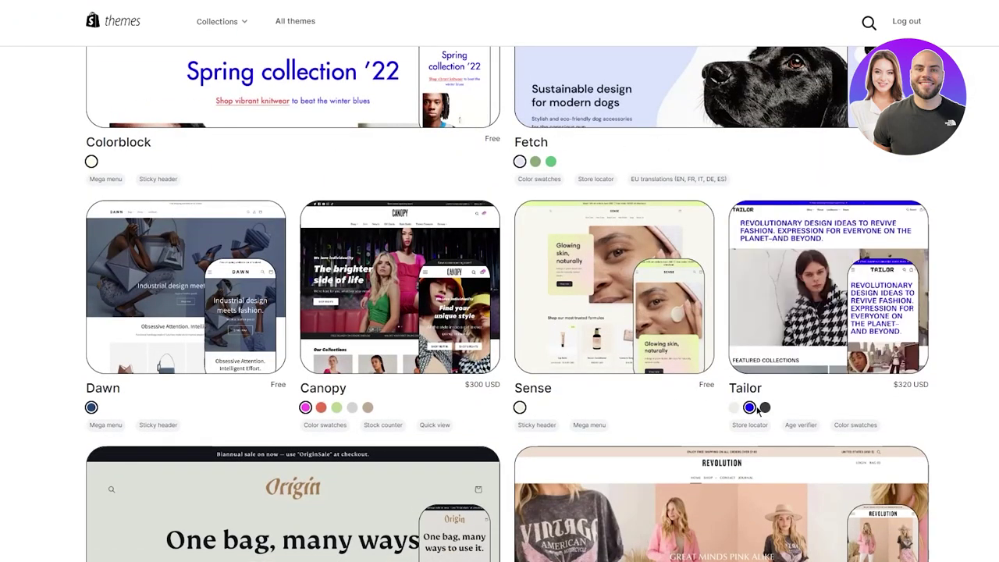
pyautogui.scroll(10, 721, 281)
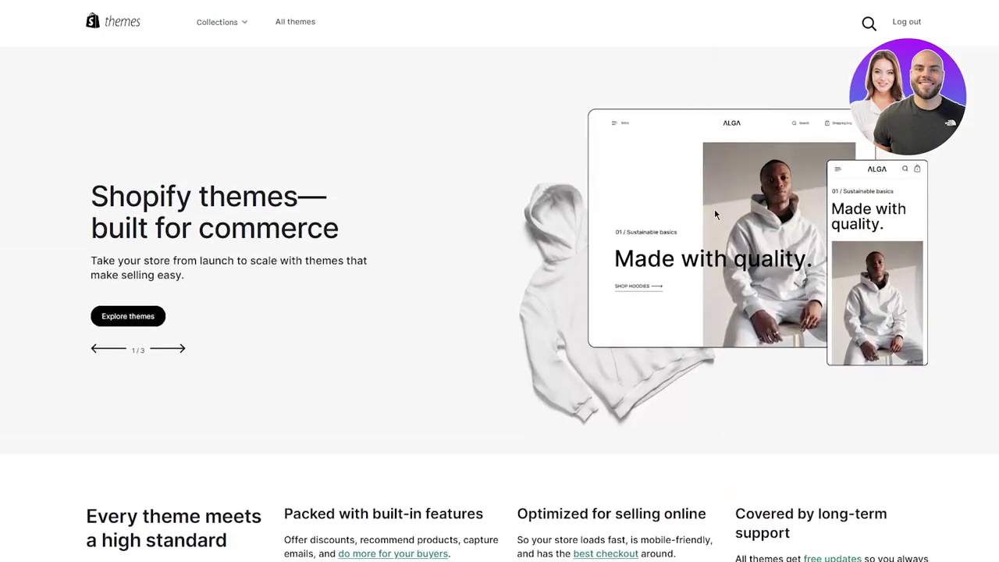
# Step: Search the Theme Store for "refresh" and add the free Refresh theme to the store to try it
pyautogui.click(866, 25)
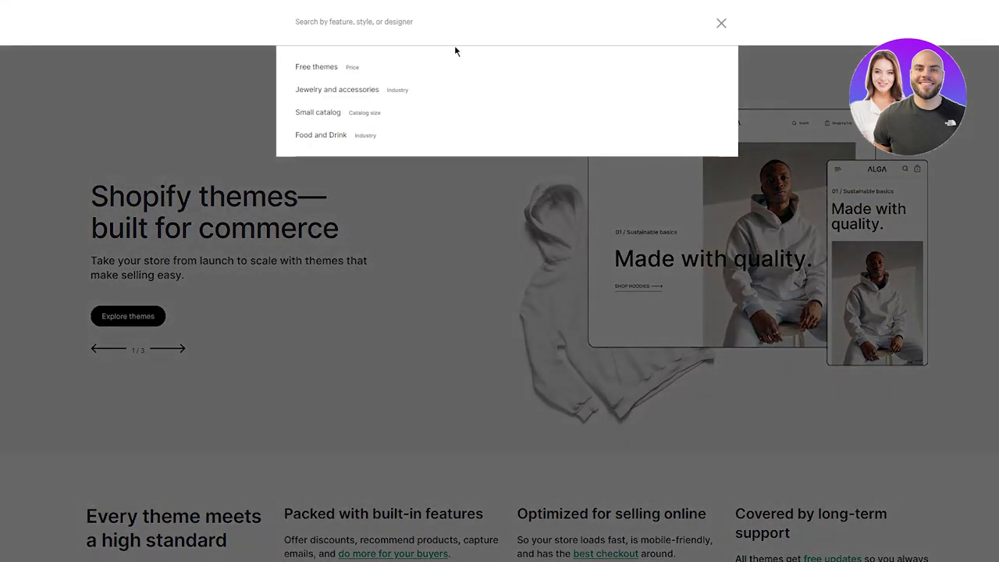
pyautogui.press('Return')
pyautogui.write('refresh')
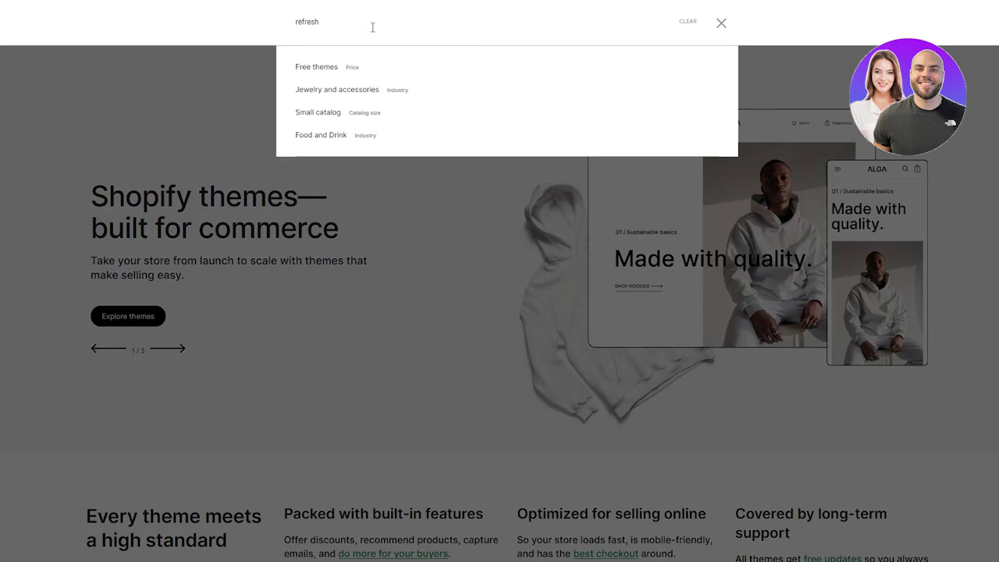
pyautogui.press('Return')
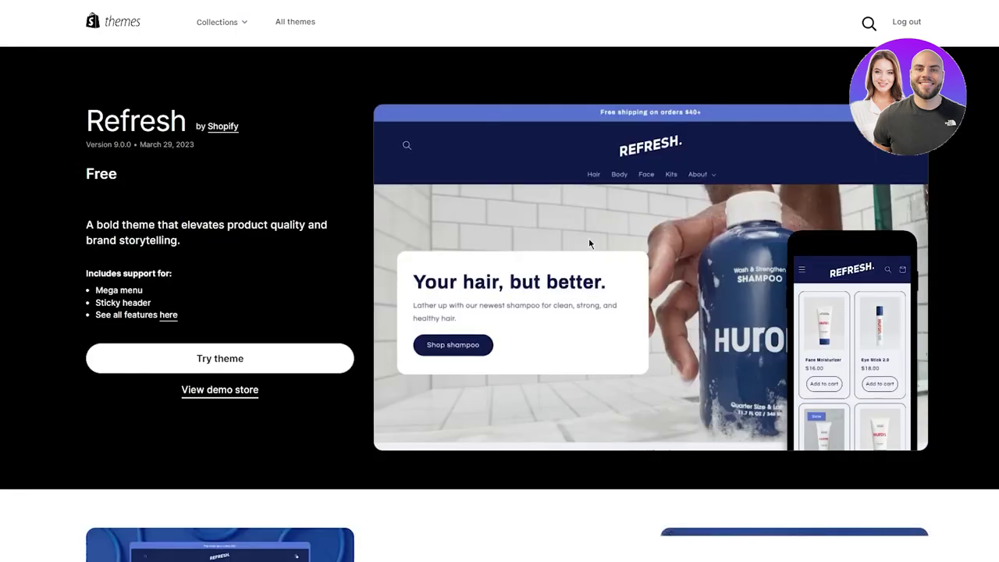
pyautogui.click(218, 361)
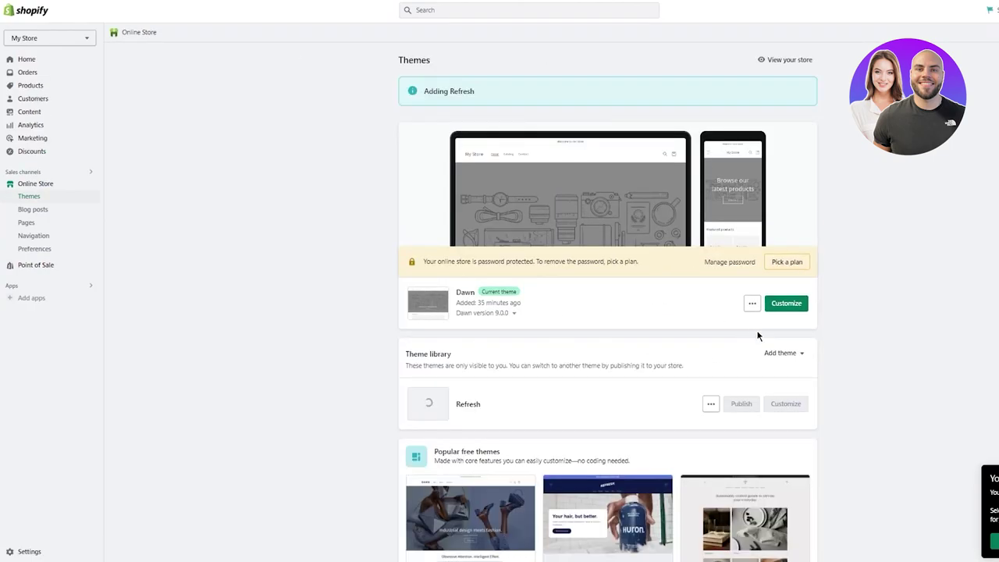
# Step: Check the theme library and popular free themes, view the storefront's home page with the current theme, and return to the Themes page
pyautogui.scroll(-3, 405, 351)
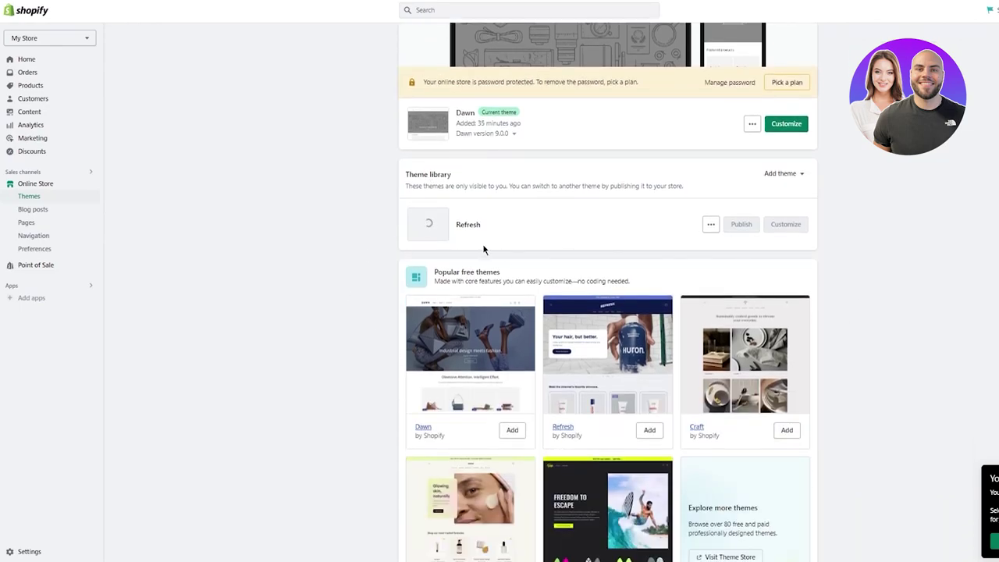
pyautogui.scroll(3, 369, 252)
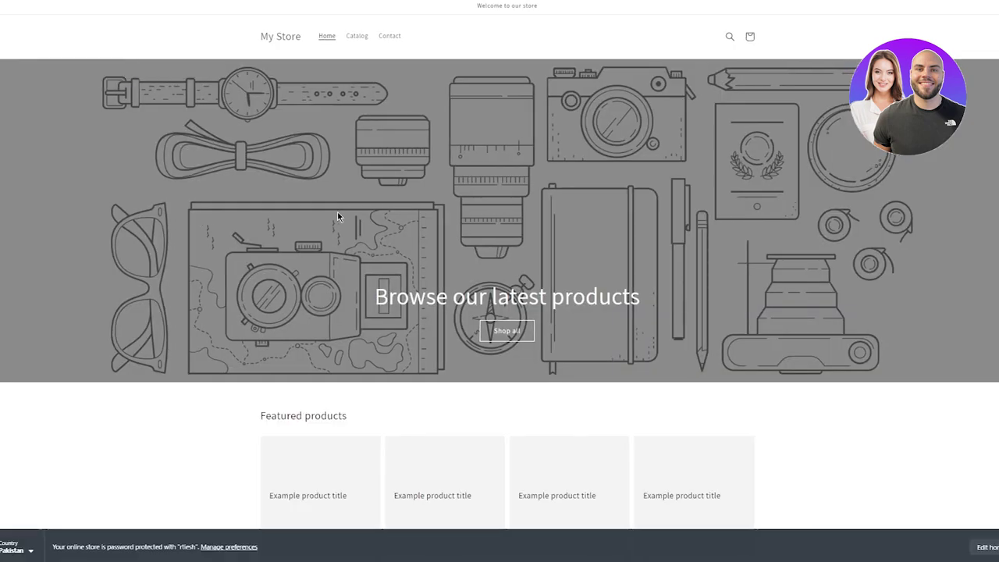
pyautogui.scroll(-3, 419, 249)
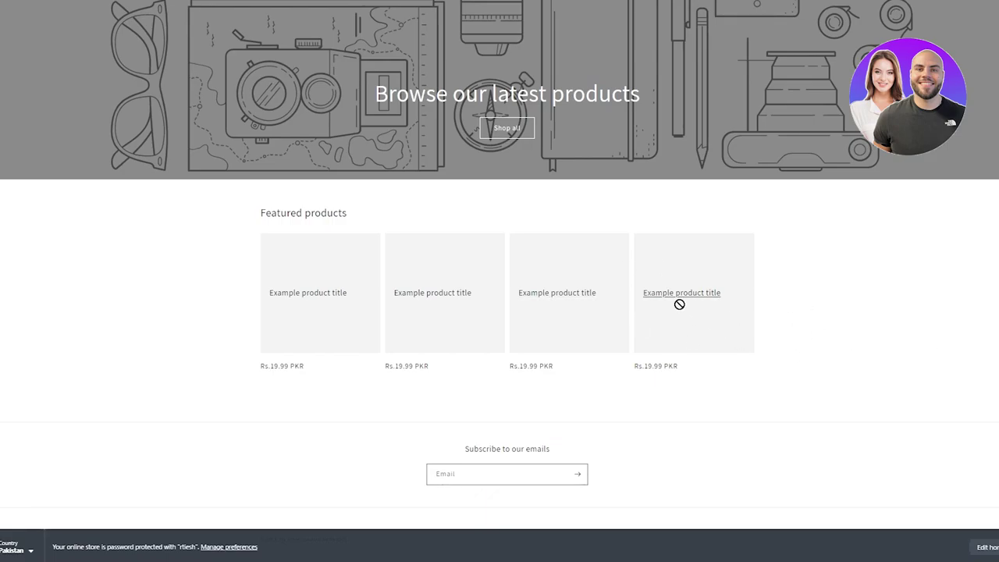
pyautogui.scroll(3, 678, 301)
pyautogui.click(69, 26)
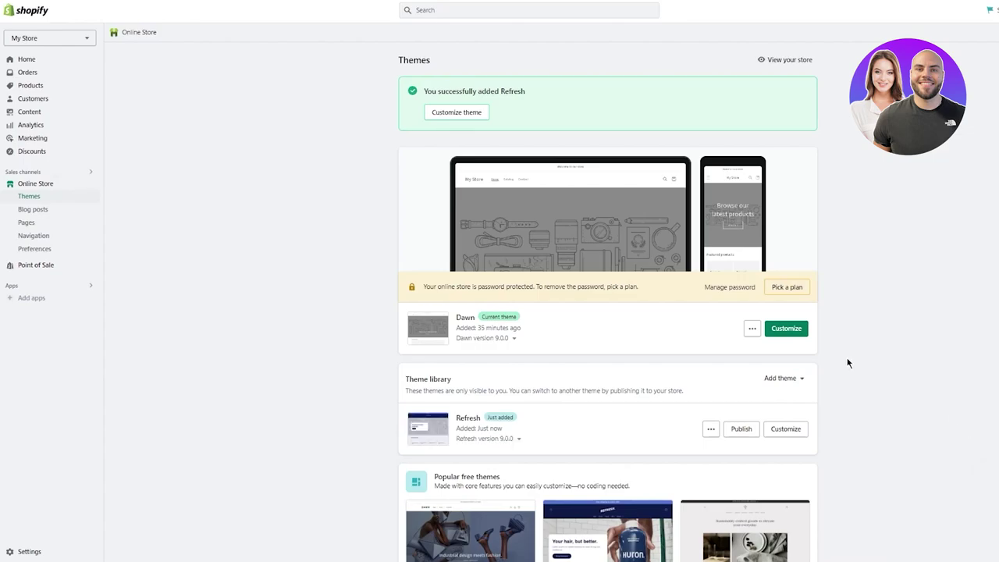
# Step: Look over the Themes page again, and visit the store's Products, Home and Orders pages
pyautogui.scroll(-2, 848, 362)
pyautogui.scroll(2, 848, 363)
pyautogui.click(39, 86)
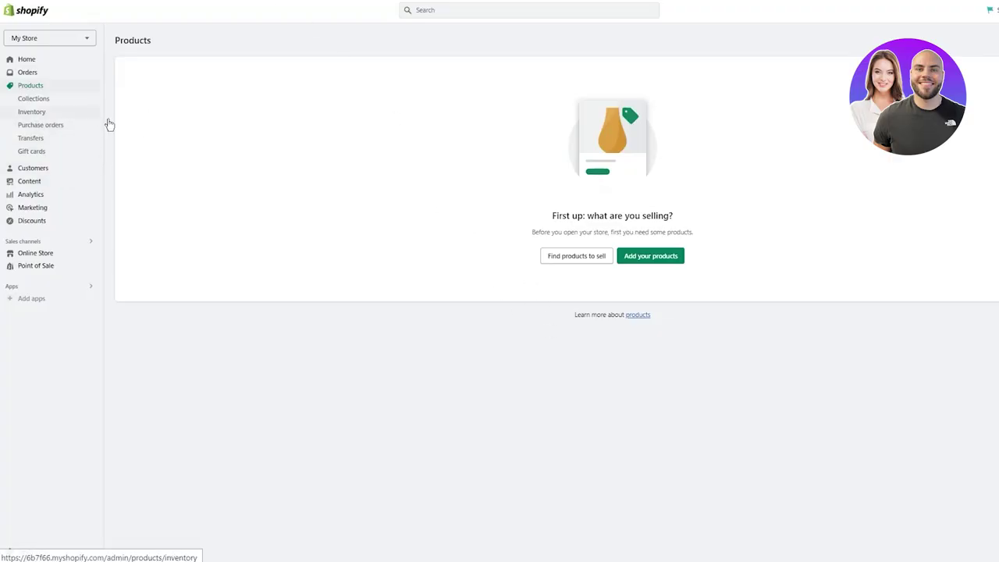
pyautogui.click(39, 60)
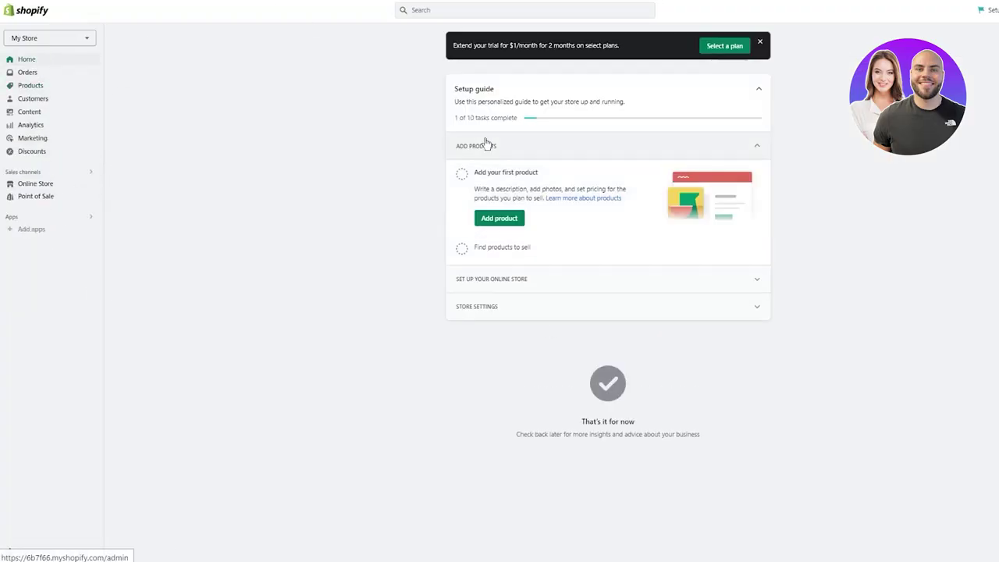
pyautogui.click(31, 87)
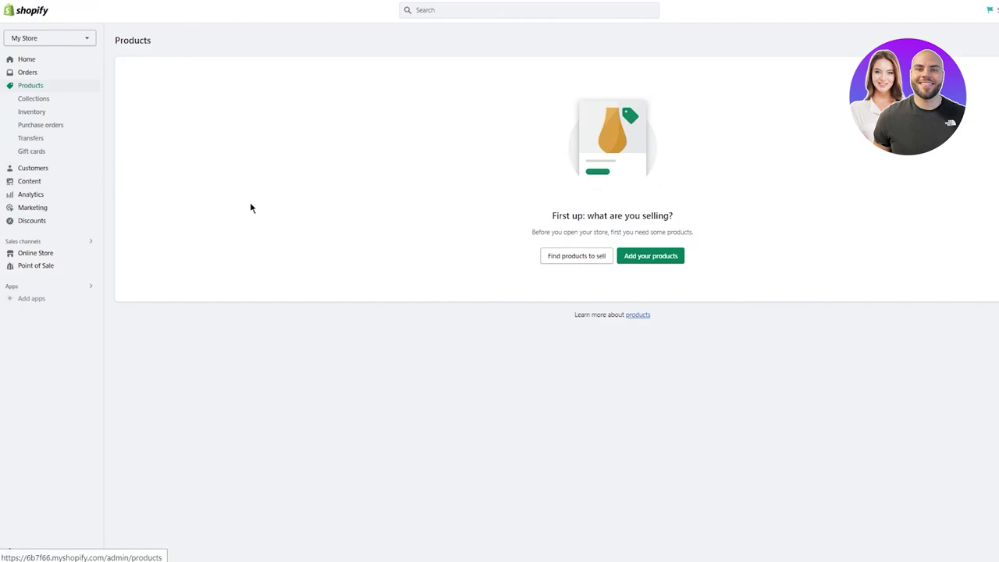
pyautogui.click(35, 71)
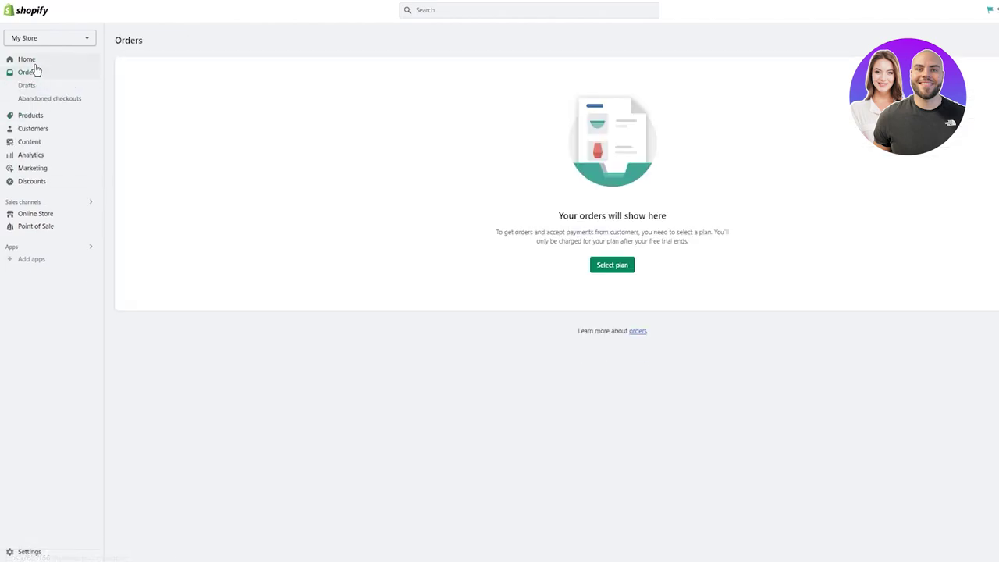
# Step: Return to the online store's themes, open the Refresh theme for customization, and look over its home page preview
pyautogui.click(36, 213)
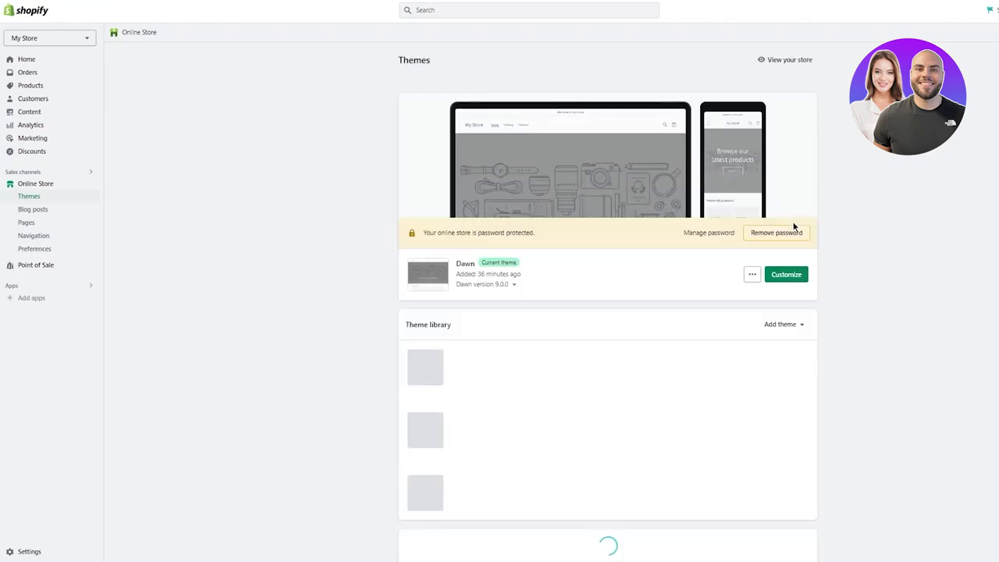
pyautogui.scroll(-3, 931, 234)
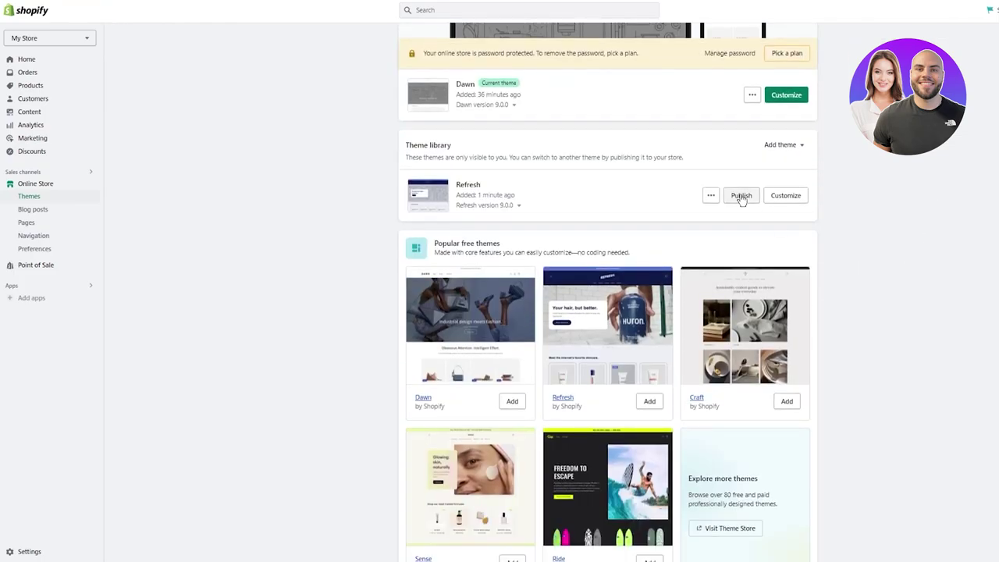
pyautogui.click(796, 201)
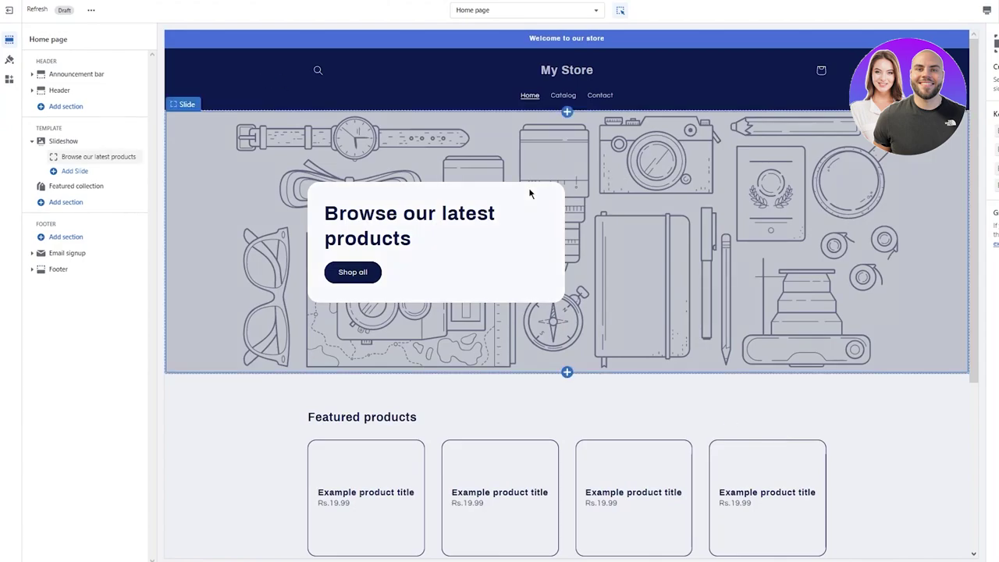
pyautogui.scroll(-4, 422, 312)
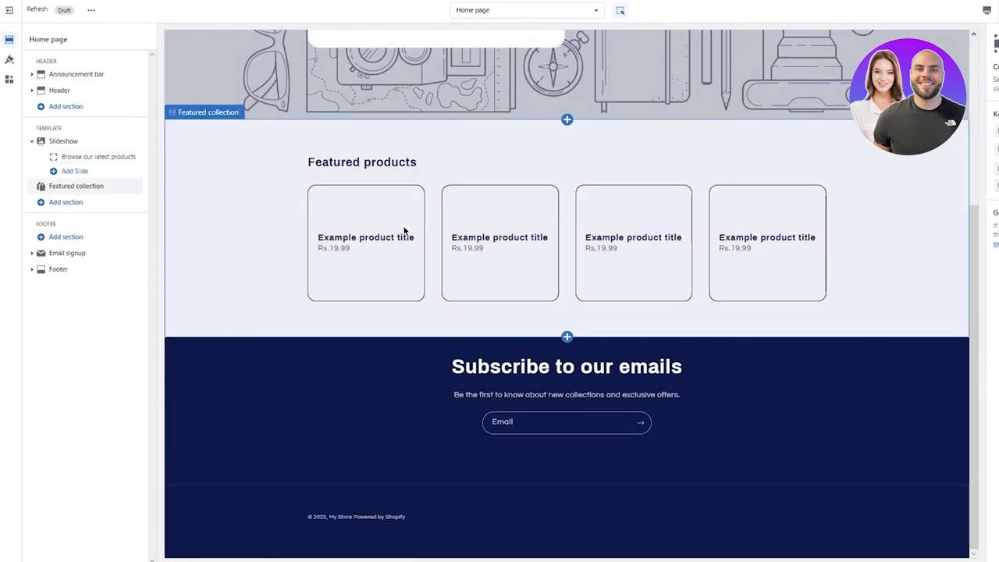
pyautogui.scroll(4, 553, 226)
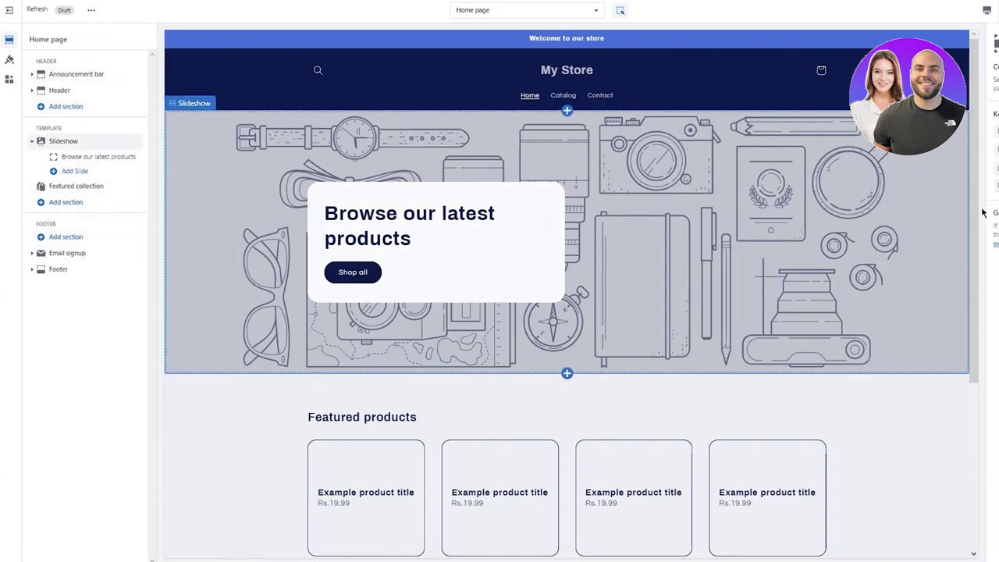
# Step: Review the page templates available for editing in the Refresh theme, including those under Others, and leave the home page selected
pyautogui.click(539, 14)
pyautogui.click(537, 15)
pyautogui.click(536, 16)
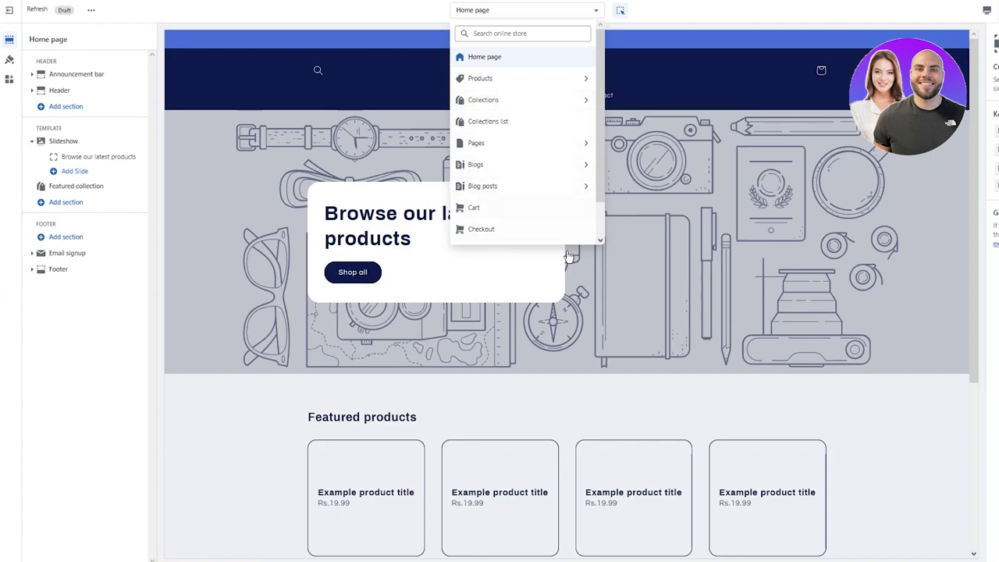
pyautogui.click(742, 11)
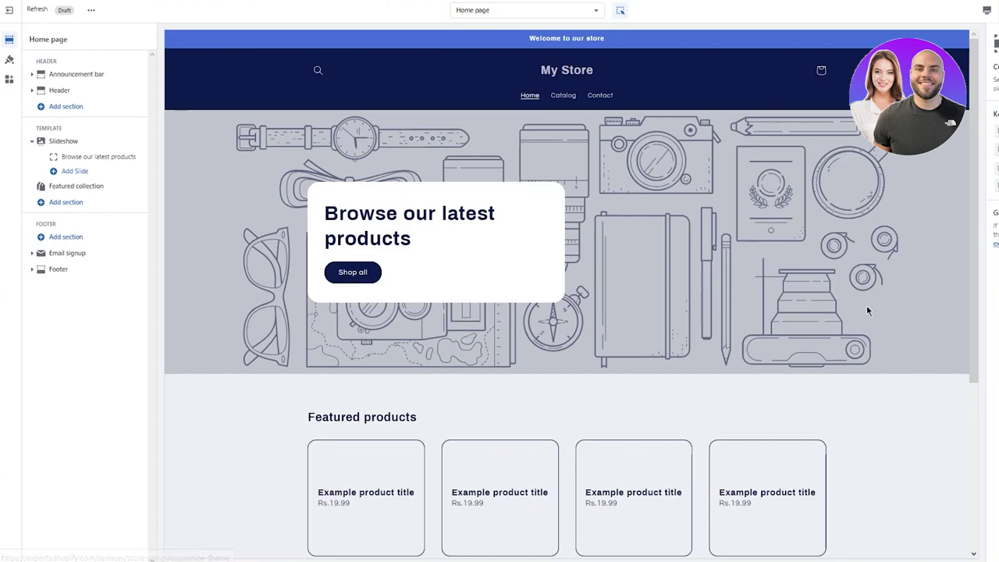
pyautogui.click(505, 10)
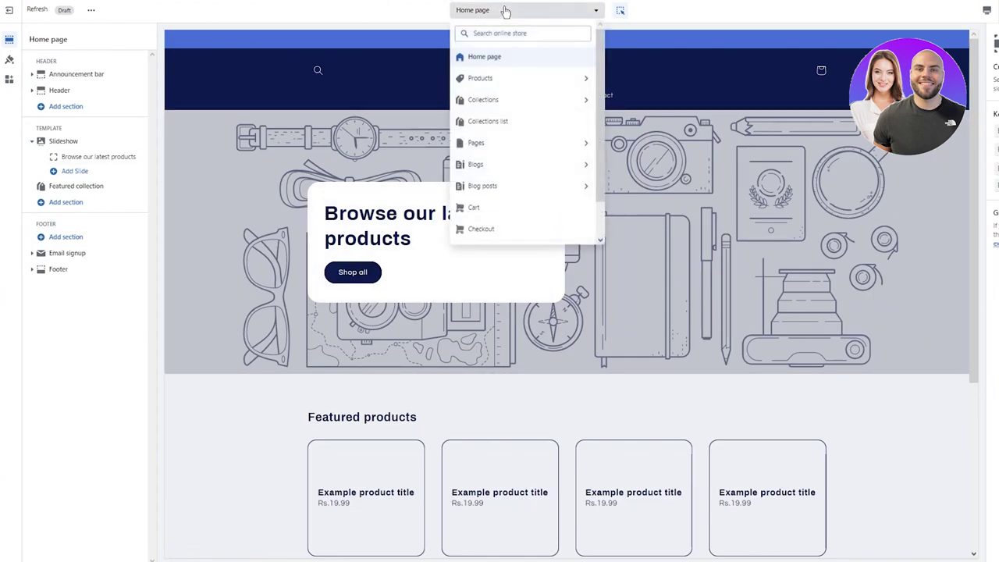
pyautogui.scroll(-2, 506, 181)
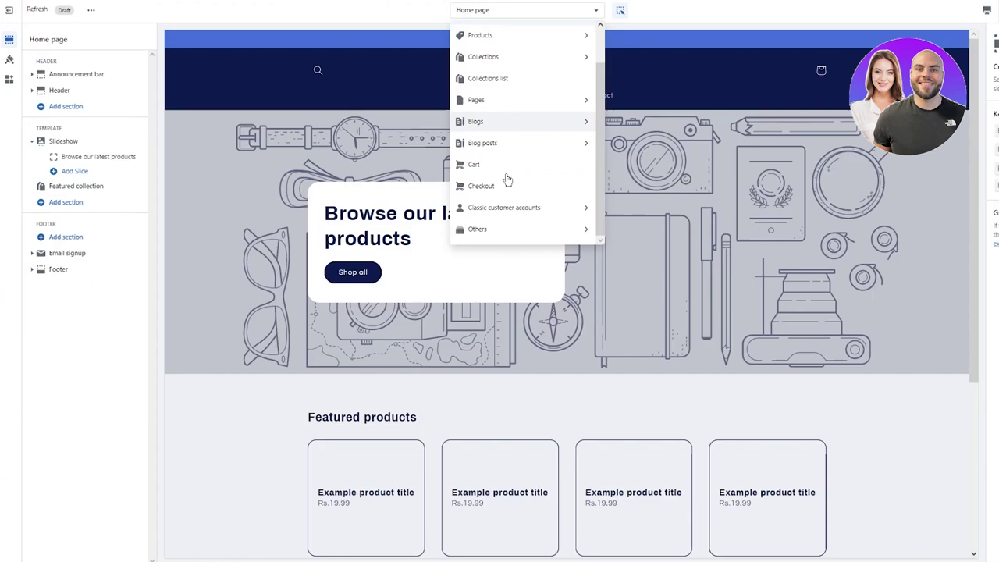
pyautogui.click(511, 232)
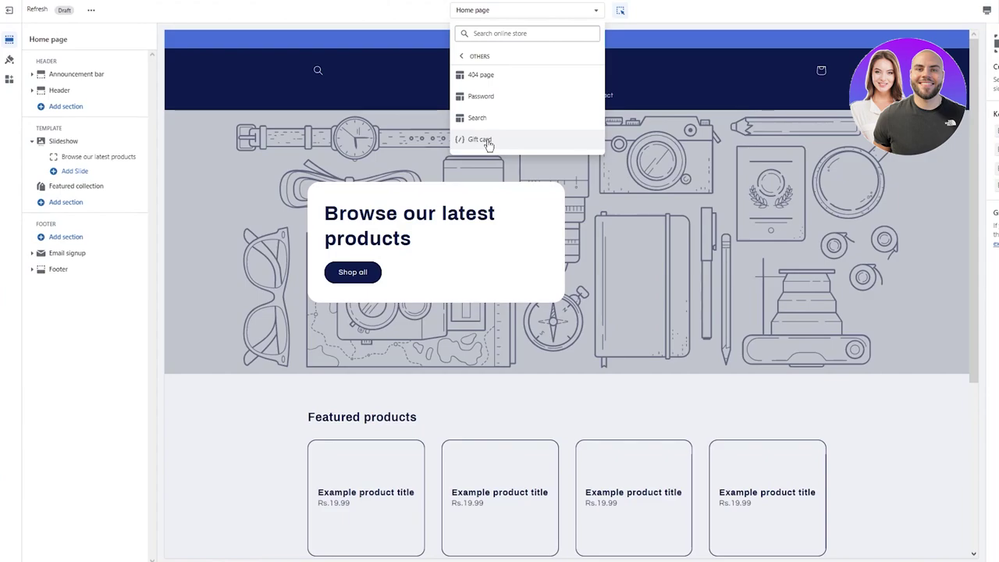
pyautogui.click(318, 10)
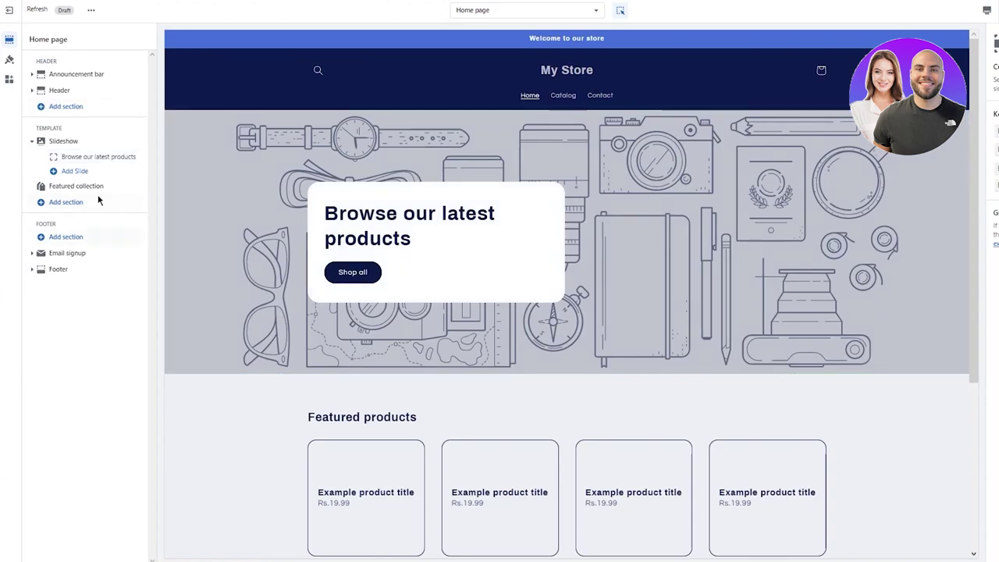
# Step: Review the theme settings categories and the home page slide's options, and examine the border and shadow settings for buttons
pyautogui.click(10, 59)
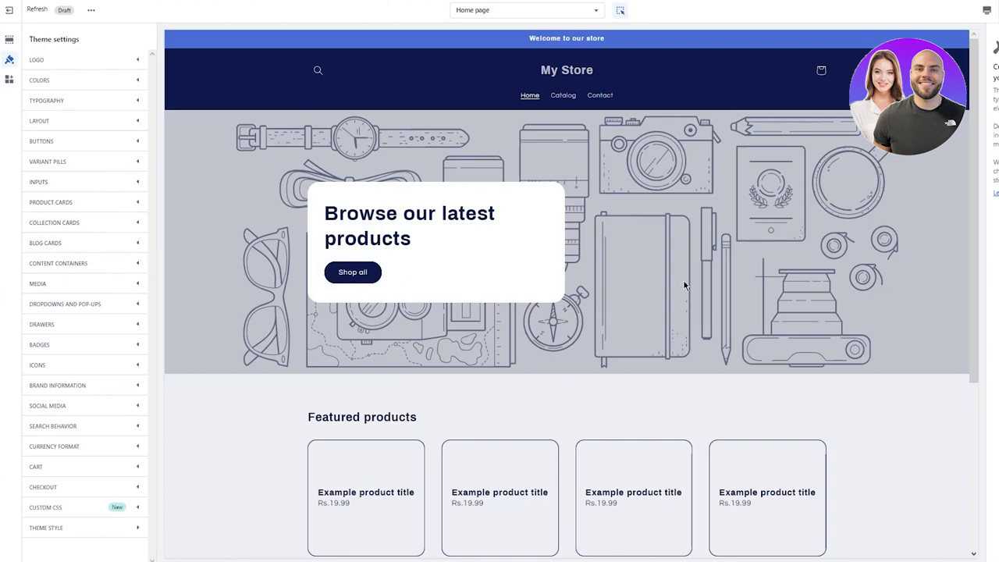
pyautogui.click(465, 225)
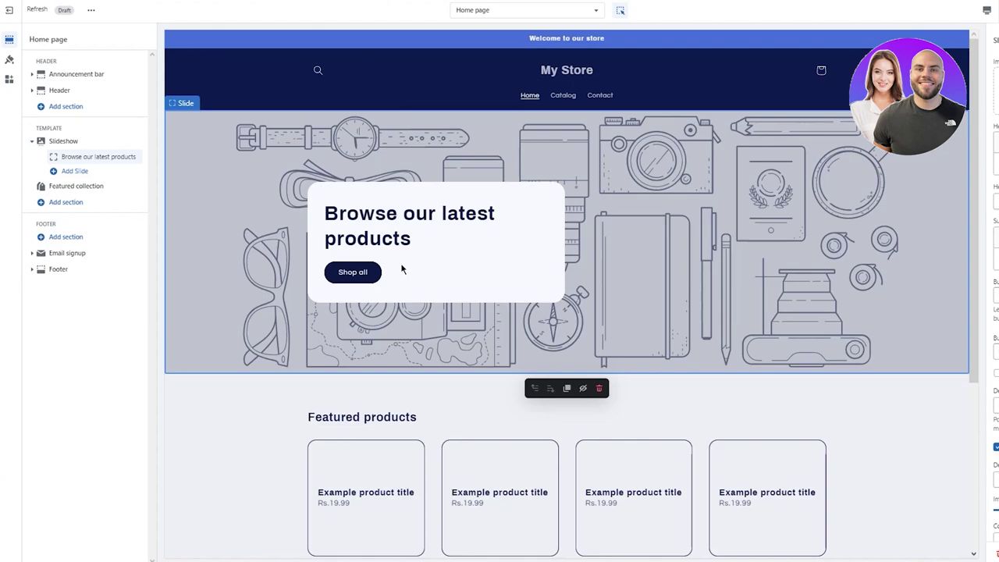
pyautogui.click(10, 60)
pyautogui.click(87, 144)
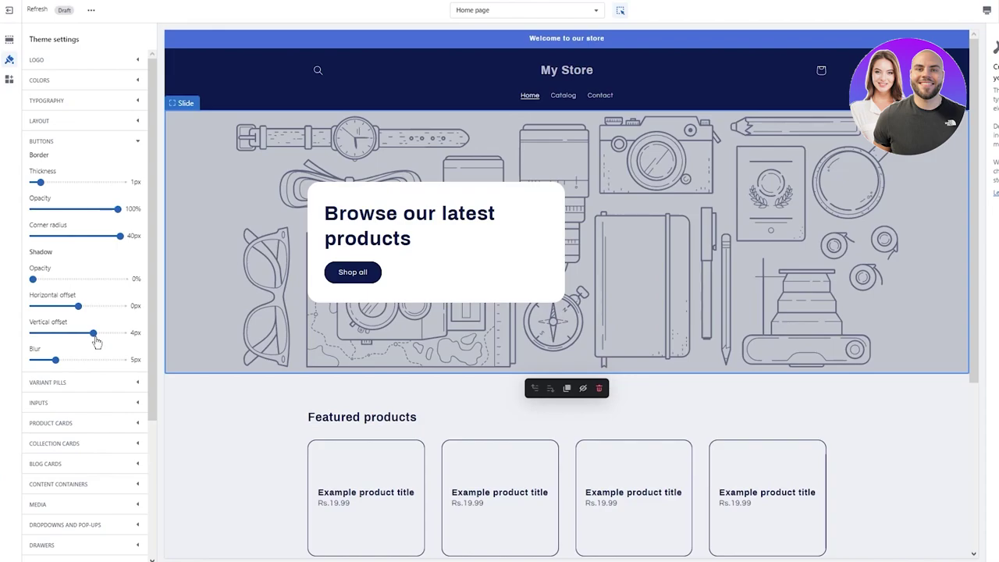
pyautogui.click(123, 143)
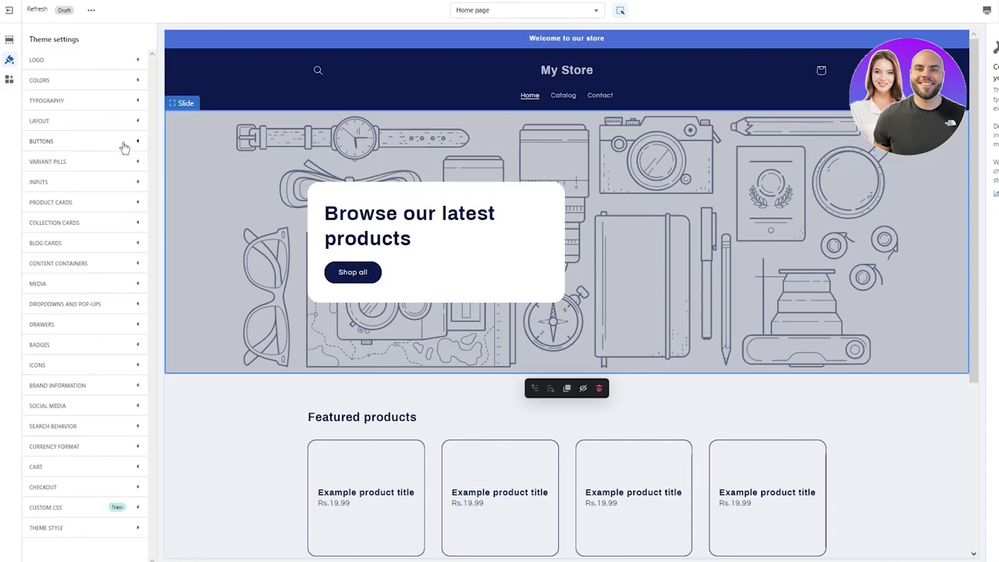
# Step: Examine the theme's border and shadow settings for content containers and its cart settings
pyautogui.click(93, 266)
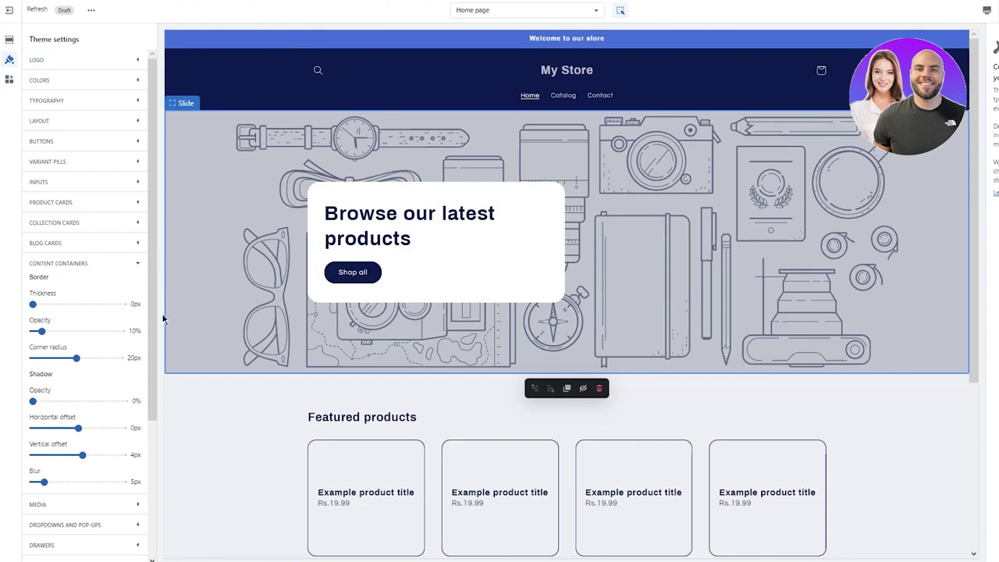
pyautogui.click(123, 269)
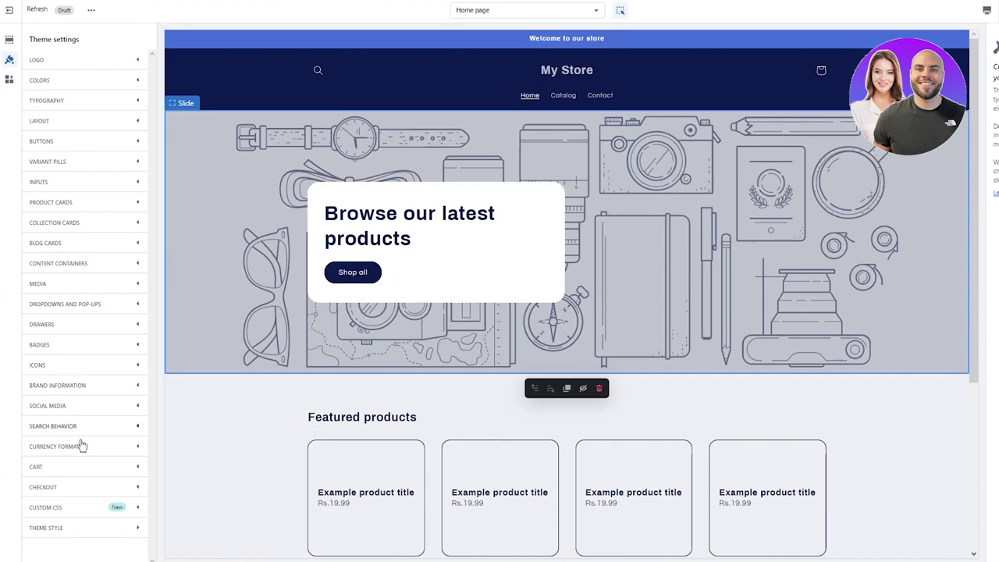
pyautogui.click(93, 475)
pyautogui.scroll(-2, 101, 370)
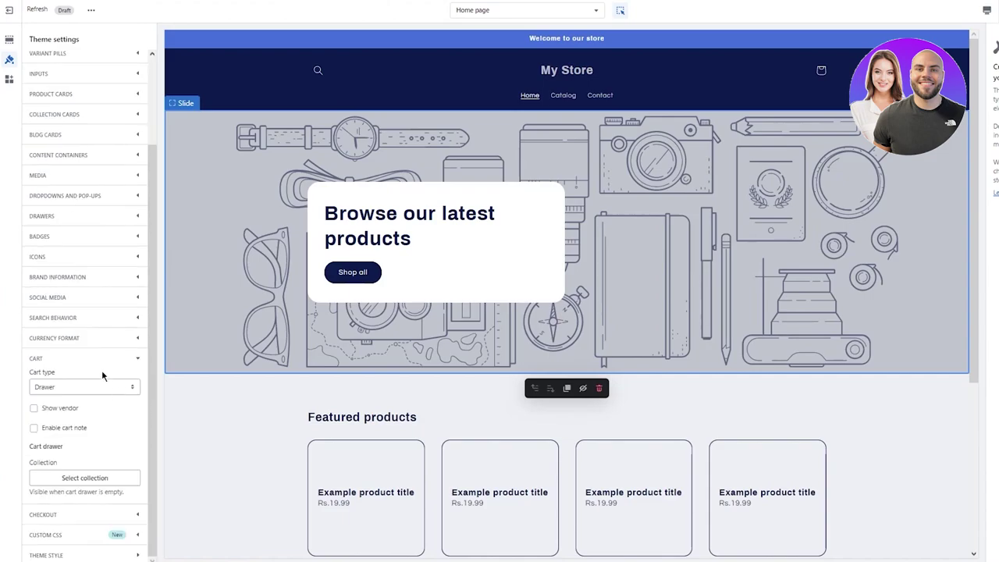
# Step: Examine the cart type options in the theme settings, and return to the home page's section list with the header selected
pyautogui.click(104, 390)
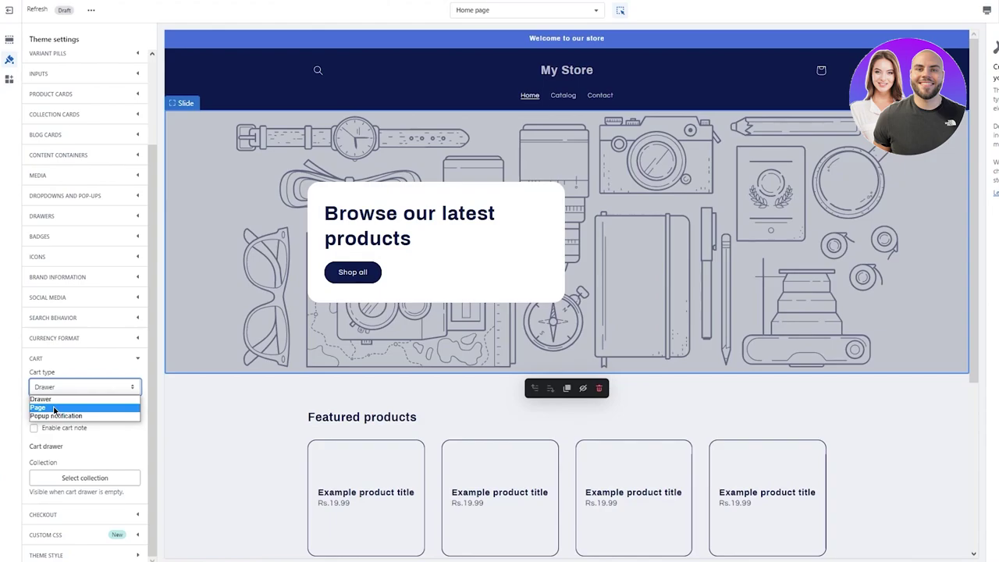
pyautogui.press('Down')
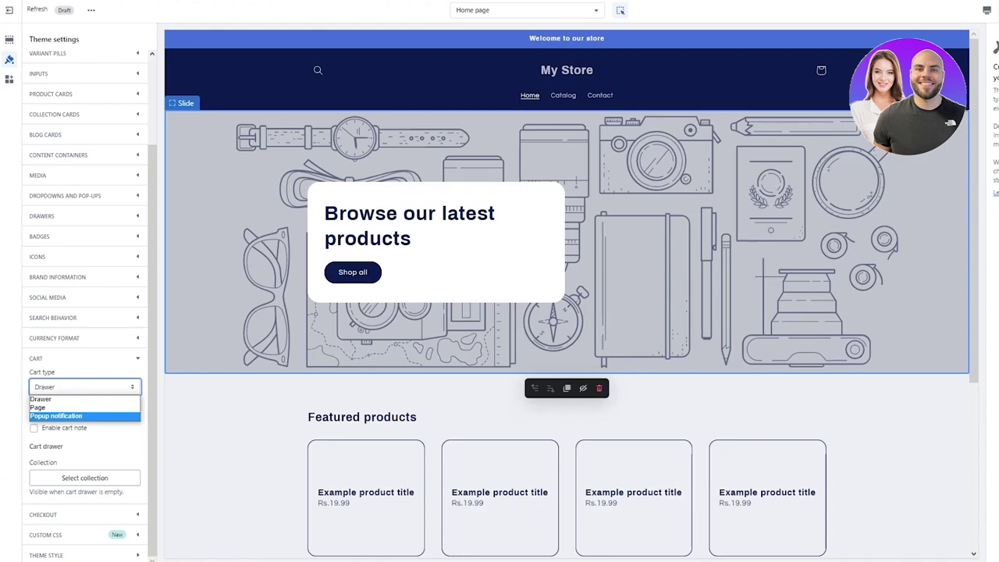
pyautogui.click(9, 39)
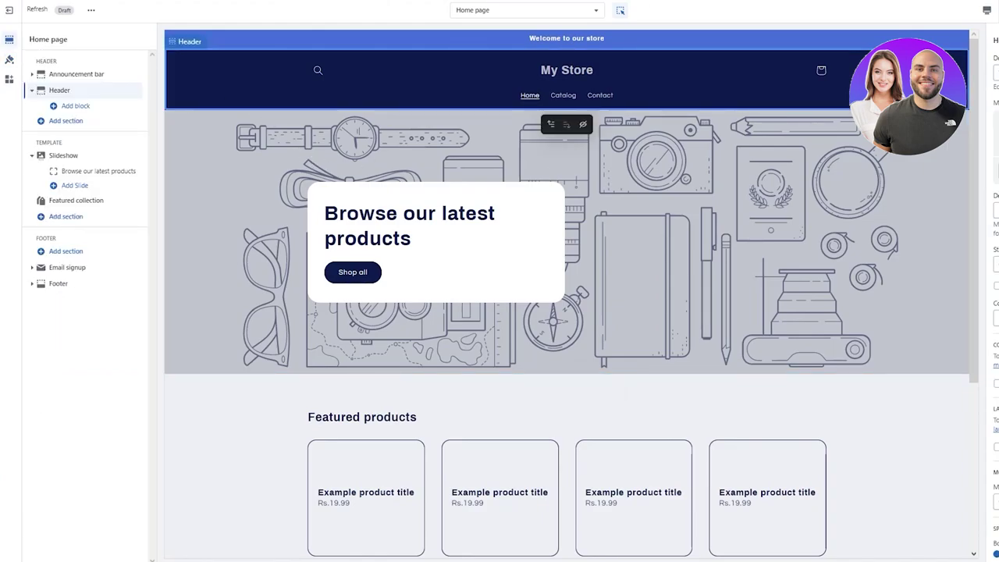
pyautogui.click(562, 96)
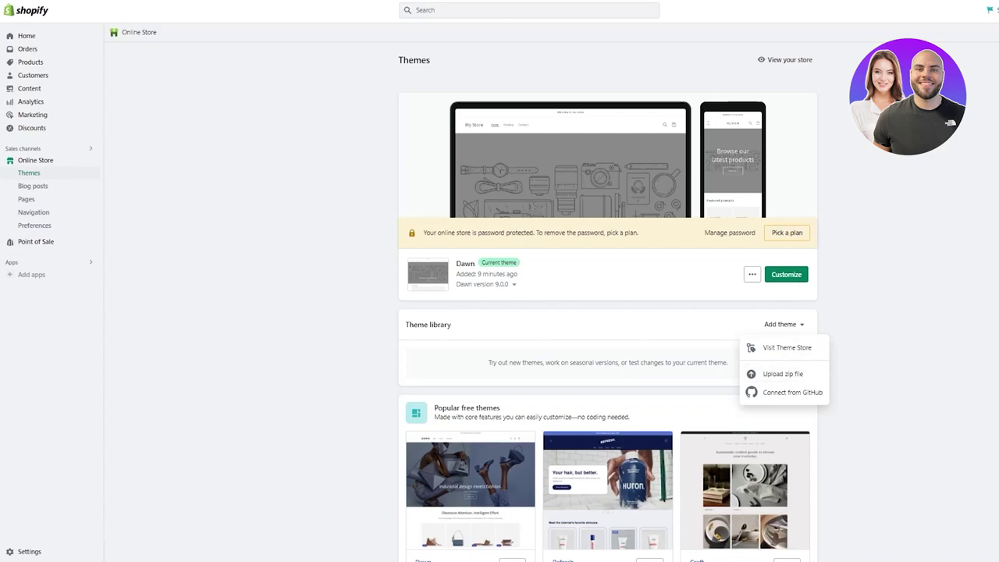
# Step: Open the store's products area and look over the recommended product sourcing apps in the Shopify App Store
pyautogui.press('Escape')
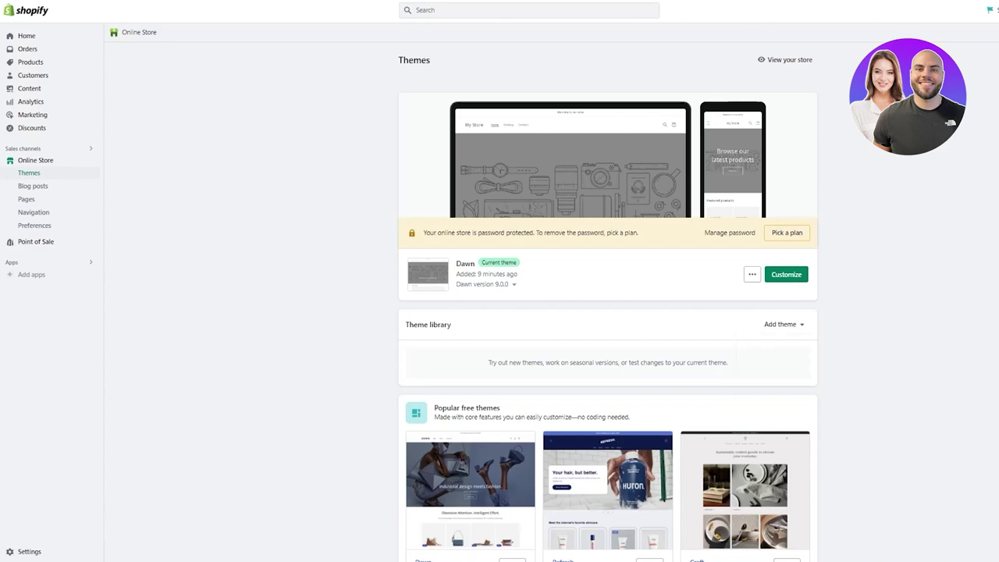
pyautogui.click(29, 62)
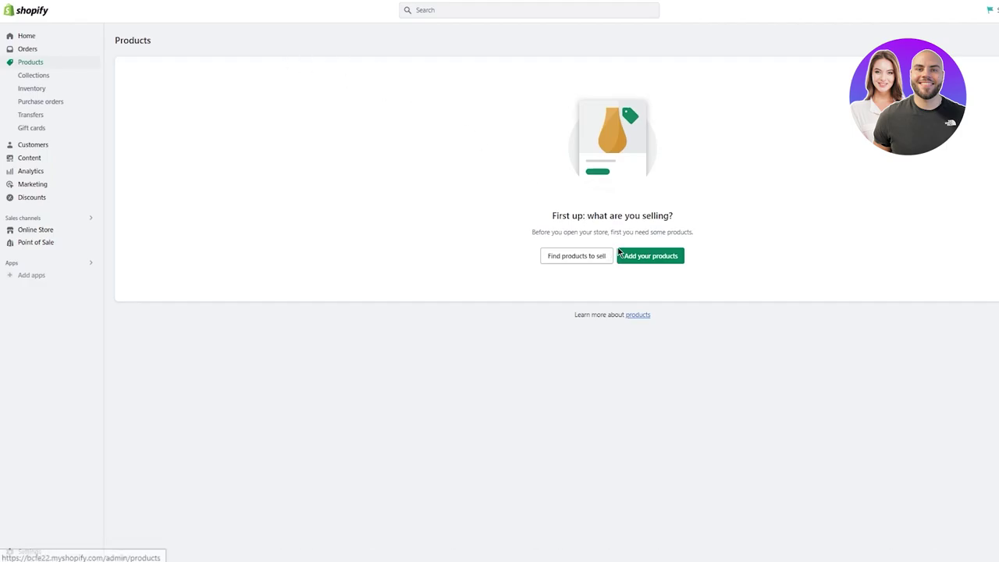
pyautogui.click(571, 258)
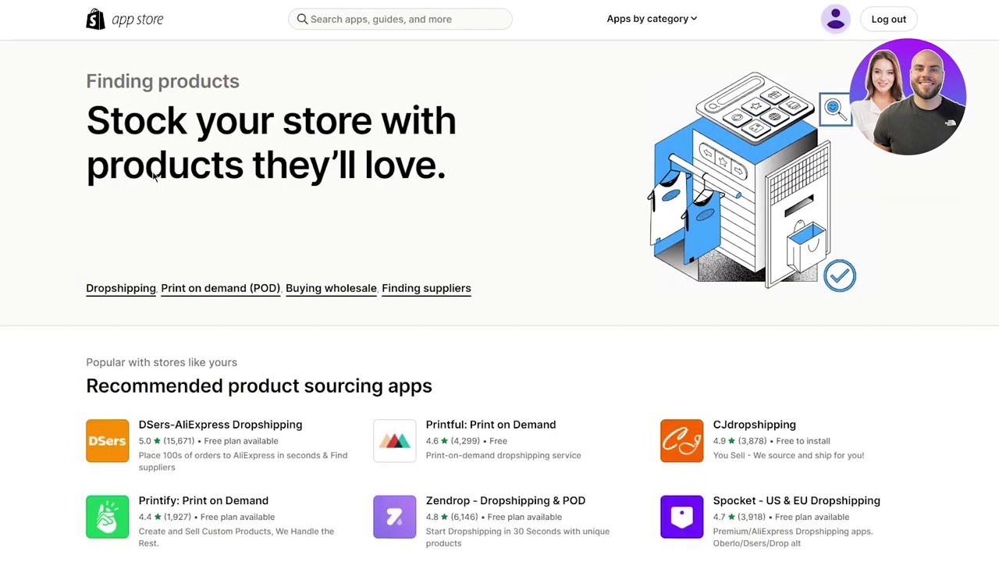
pyautogui.scroll(-3, 156, 180)
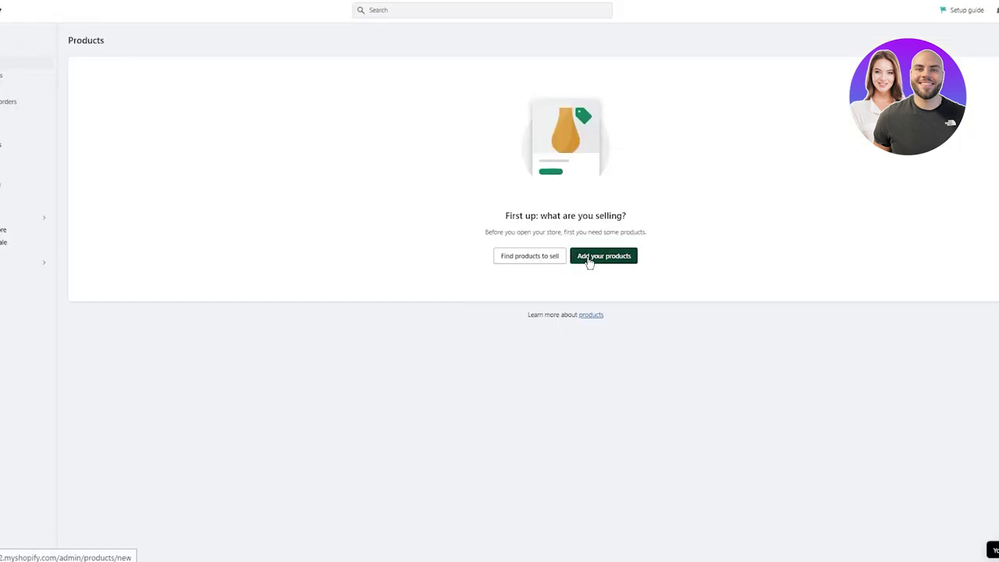
# Step: Start adding a new product to the store and title it "Pink T Shirt"
pyautogui.click(586, 258)
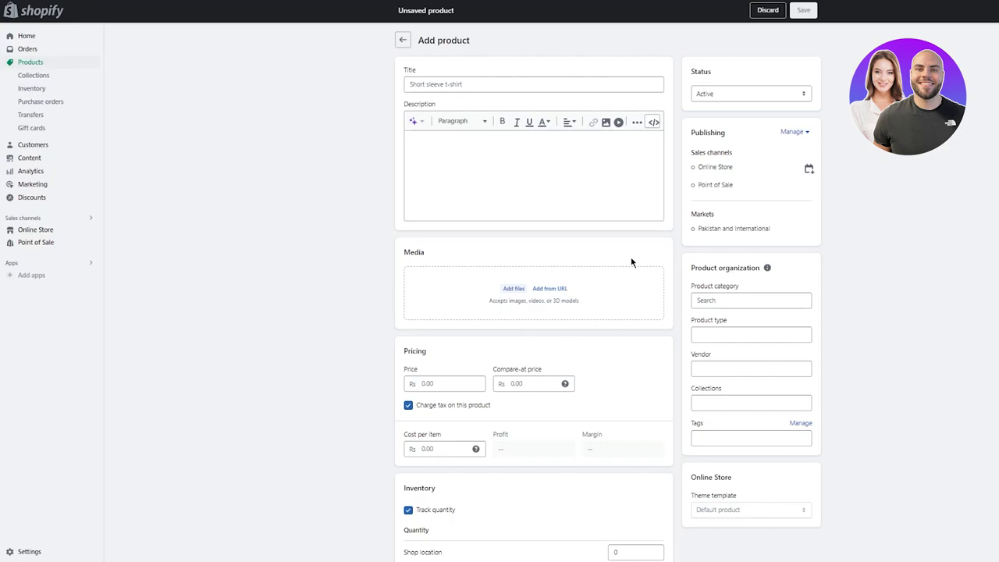
pyautogui.click(430, 83)
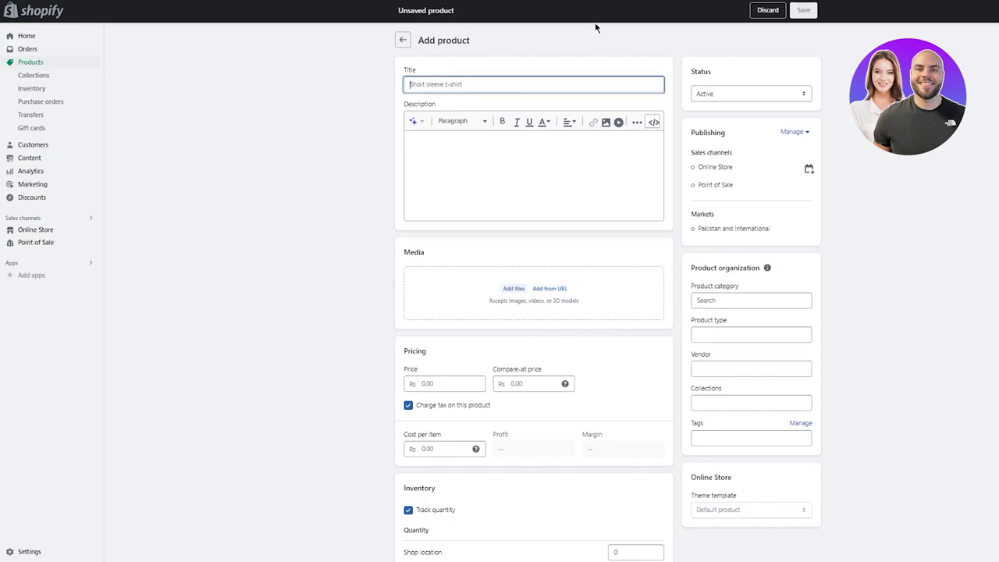
pyautogui.write('Pink')
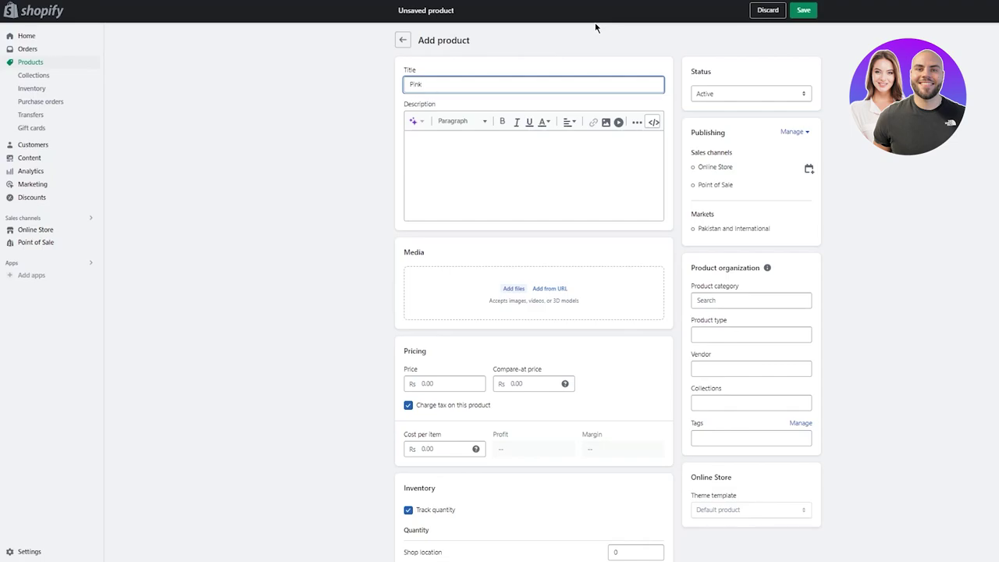
pyautogui.write(' T Shirt')
# Step: Enter the product description "hey this is a premium cotton pink tee and it looks amazing"
pyautogui.click(546, 164)
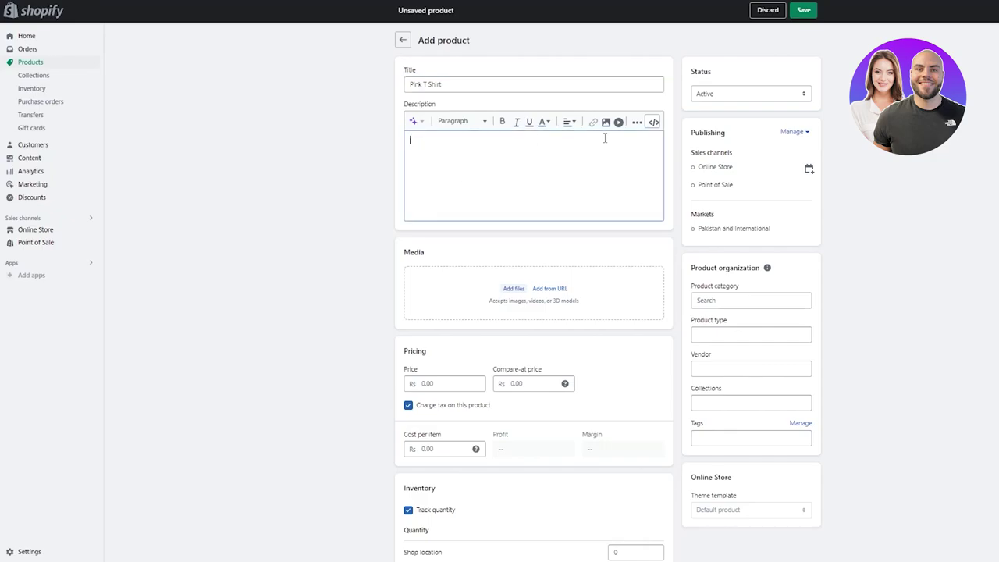
pyautogui.write('hey this is a premium cotton pink tee')
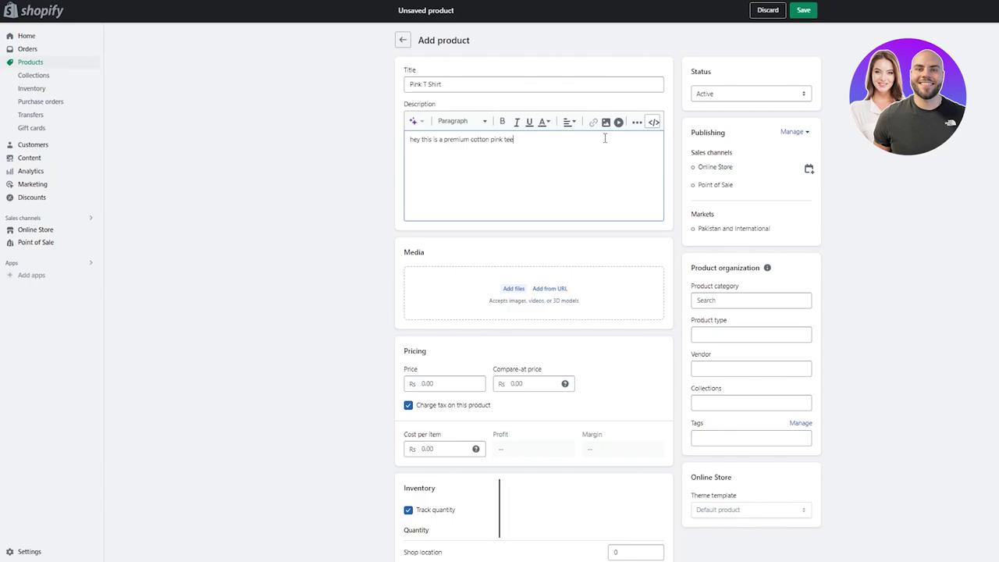
pyautogui.write(' and it ')
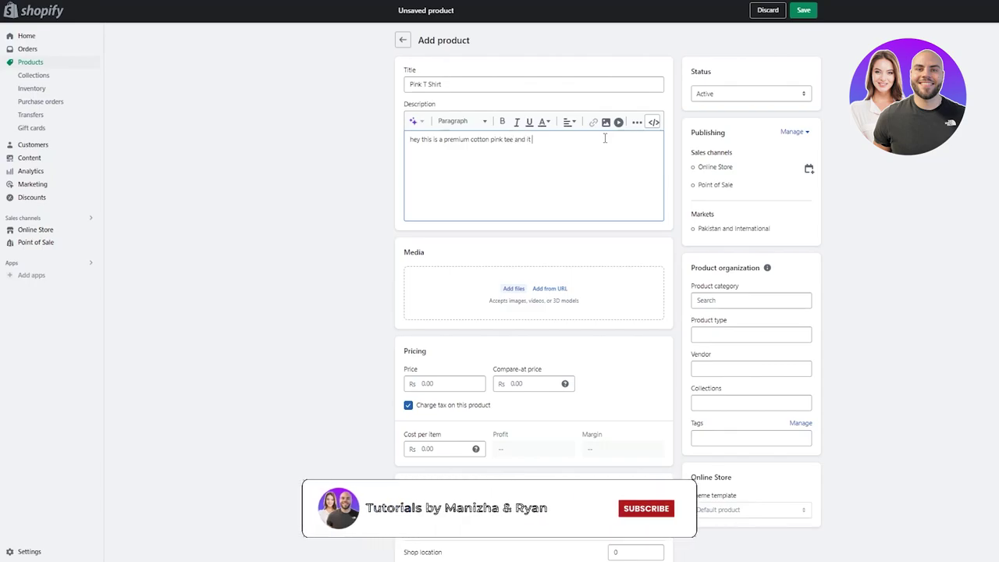
pyautogui.write('looks am')
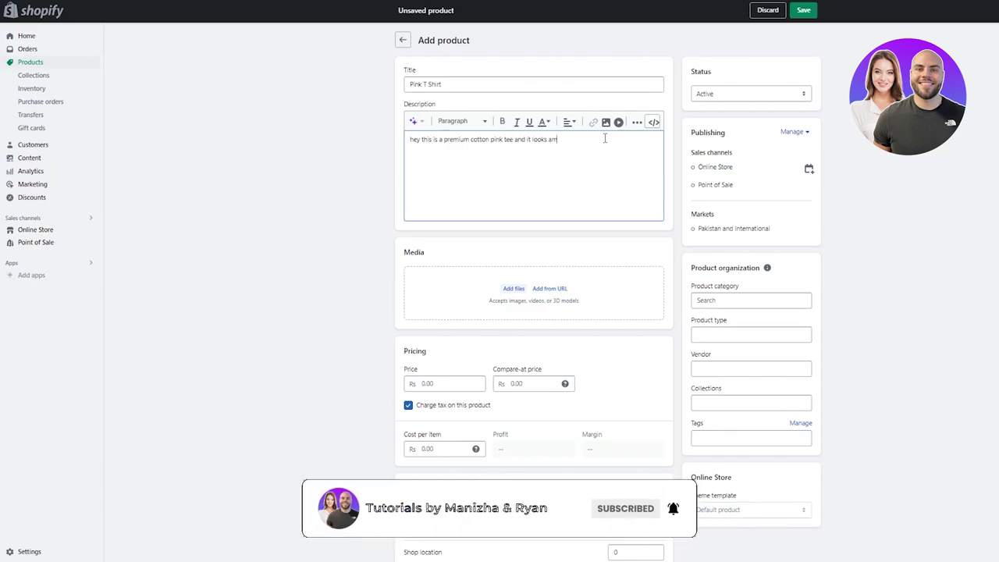
pyautogui.write('azing')
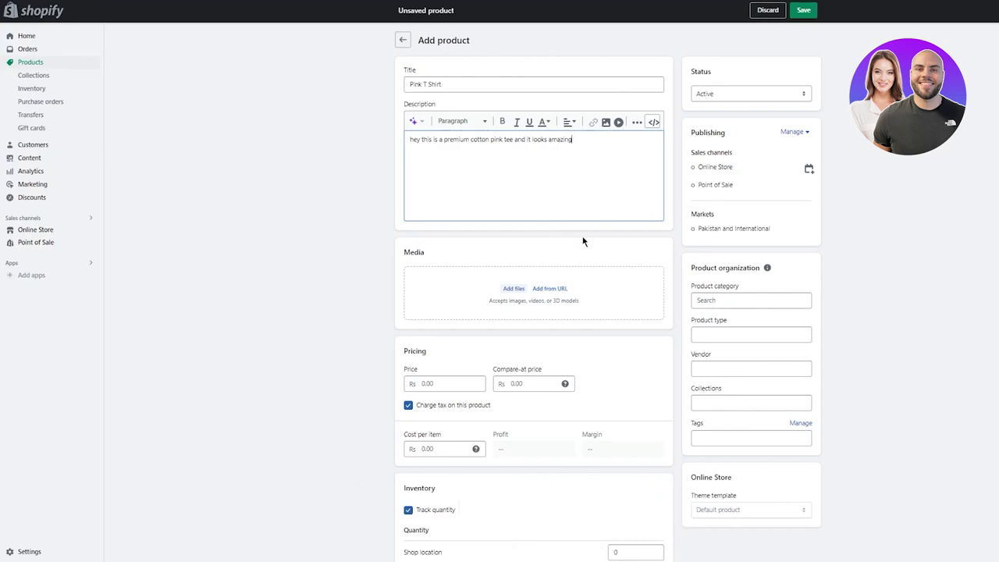
# Step: Upload the photo of a person in a pink T-shirt from the Downloads folder as the product's media
pyautogui.moveTo(582, 241); pyautogui.dragTo(596, 286)
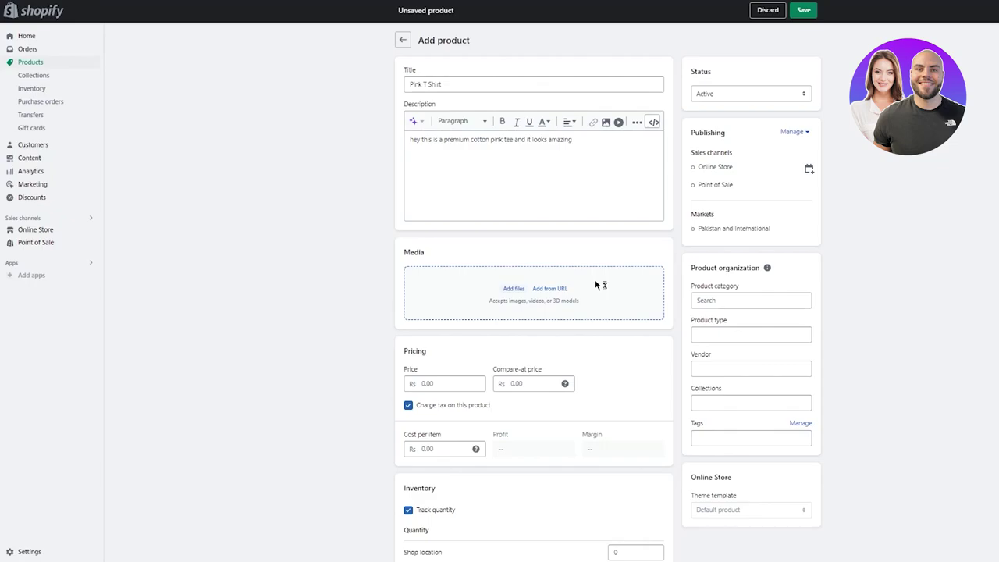
pyautogui.click(595, 283)
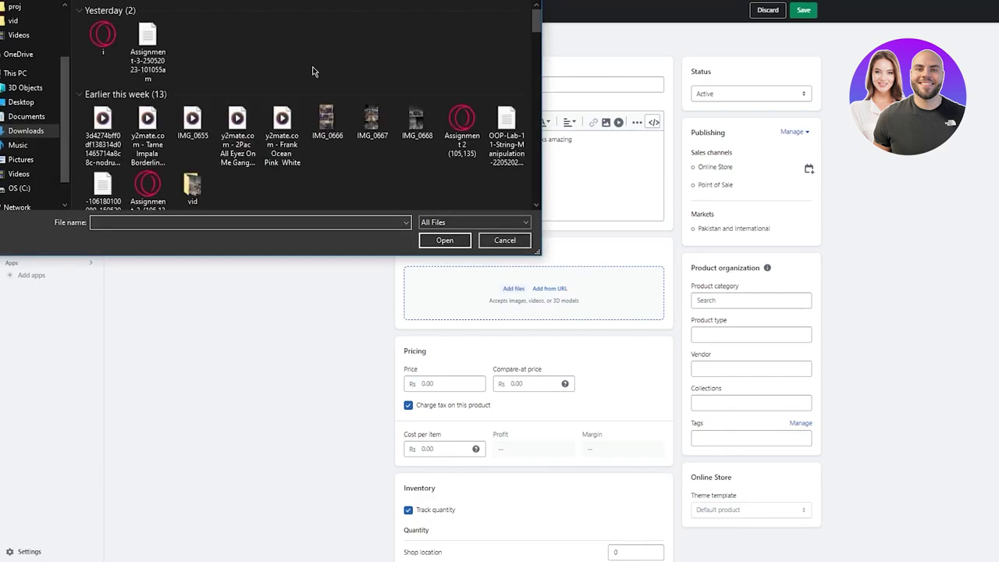
pyautogui.scroll(-3, 343, 68)
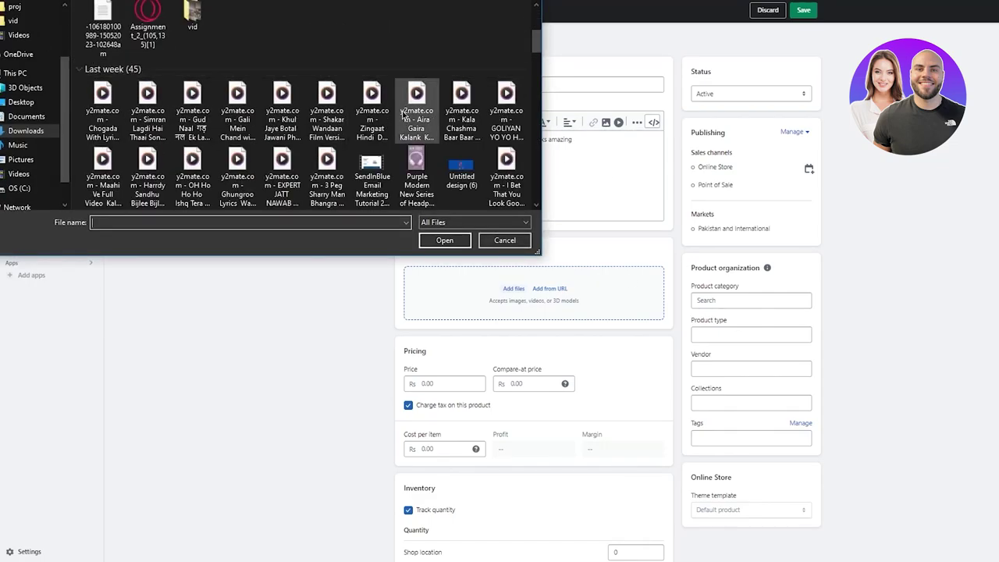
pyautogui.scroll(-5, 445, 117)
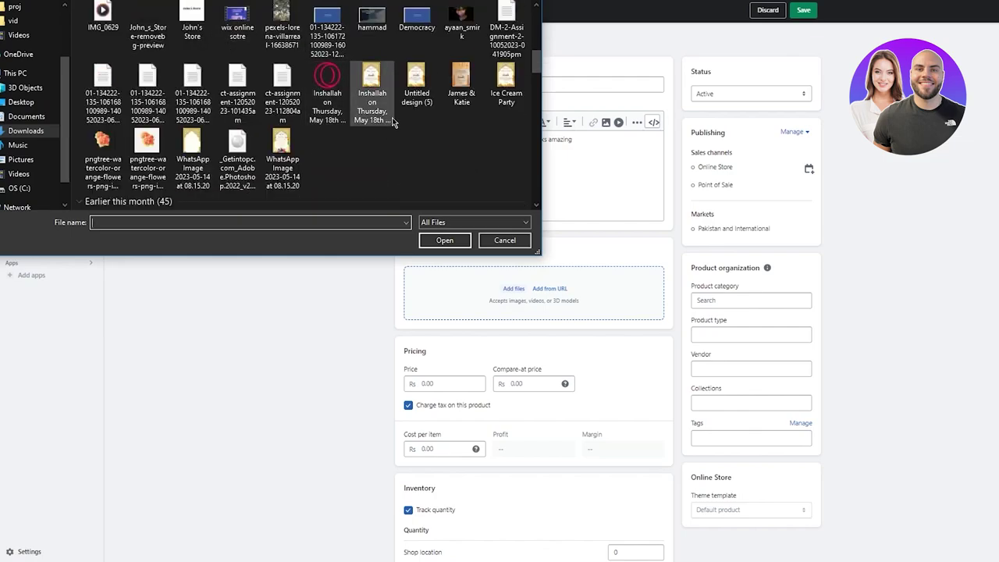
pyautogui.scroll(-5, 367, 101)
pyautogui.scroll(-3, 328, 99)
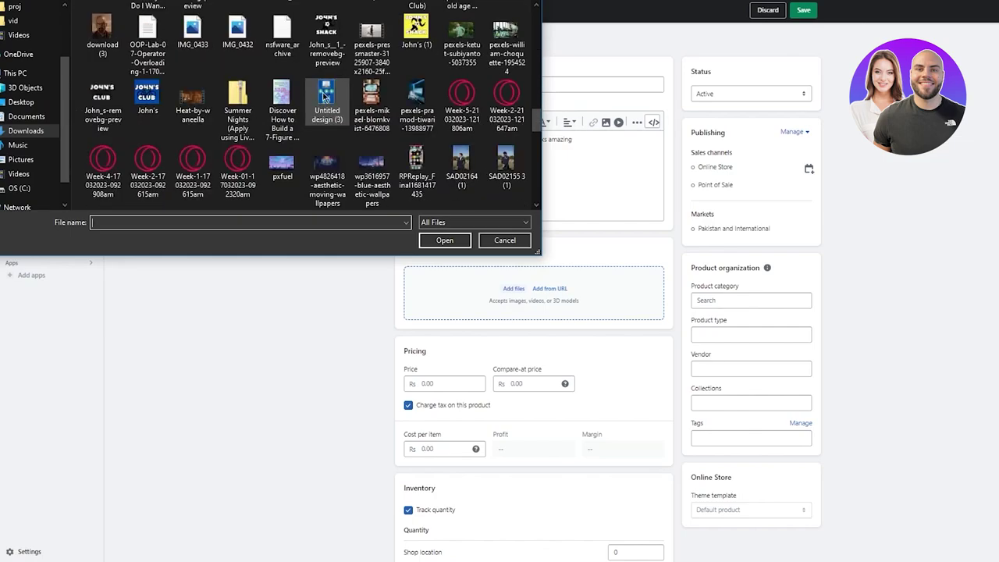
pyautogui.scroll(-5, 395, 100)
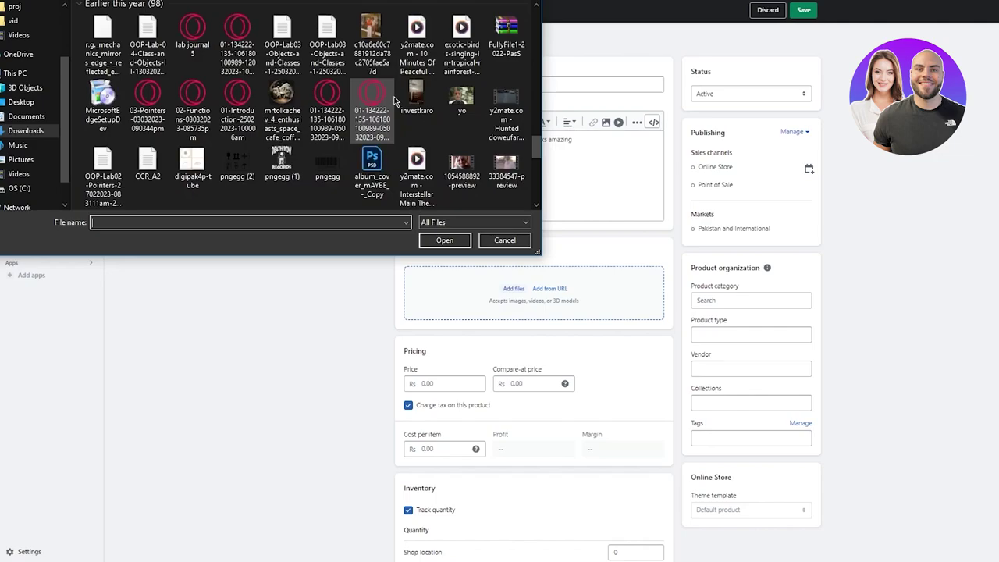
pyautogui.scroll(6, 395, 100)
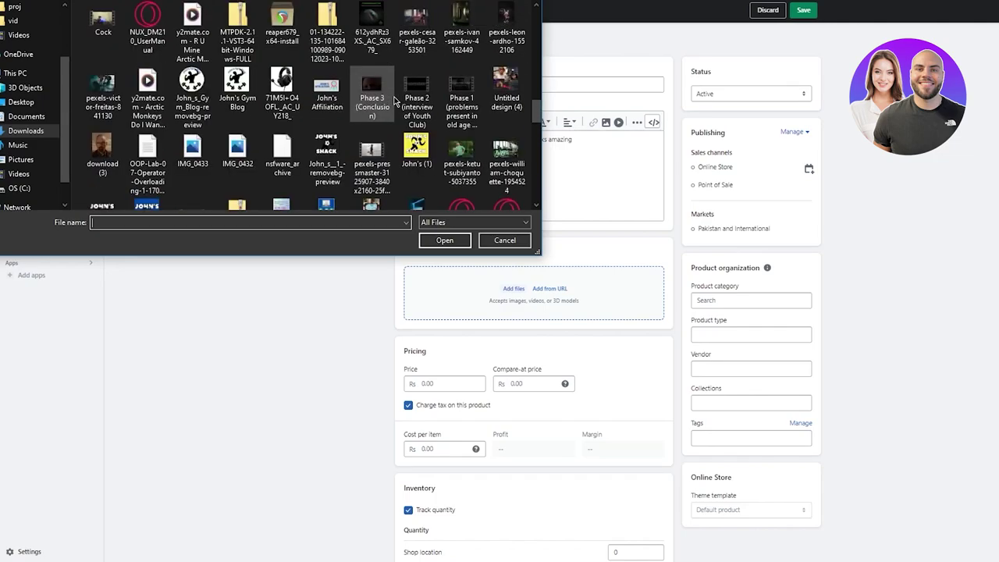
pyautogui.scroll(3, 394, 100)
pyautogui.doubleClick(310, 50)
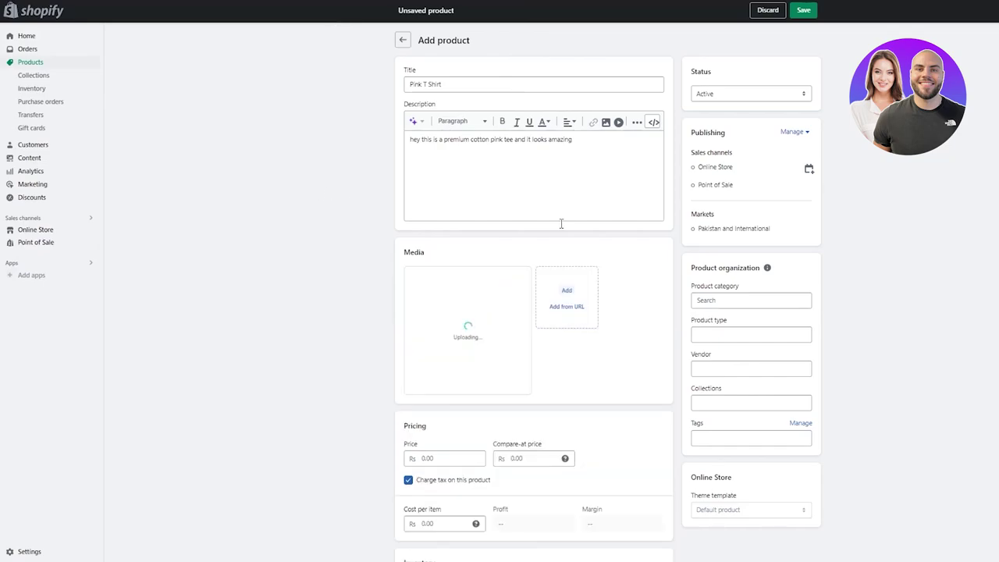
# Step: Set the product's price to Rs 9000 and its compare-at price to Rs 12000
pyautogui.scroll(-2, 573, 356)
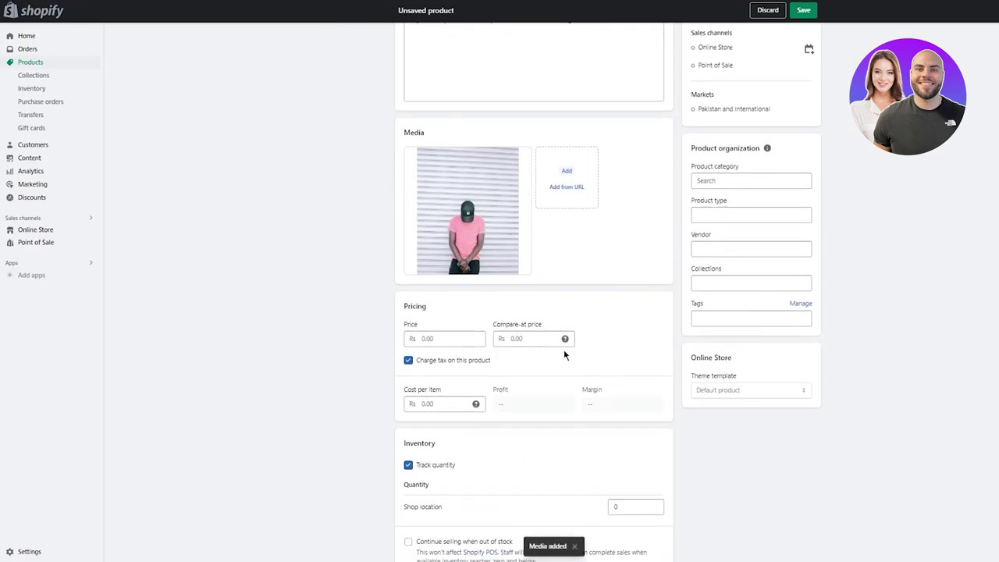
pyautogui.click(449, 337)
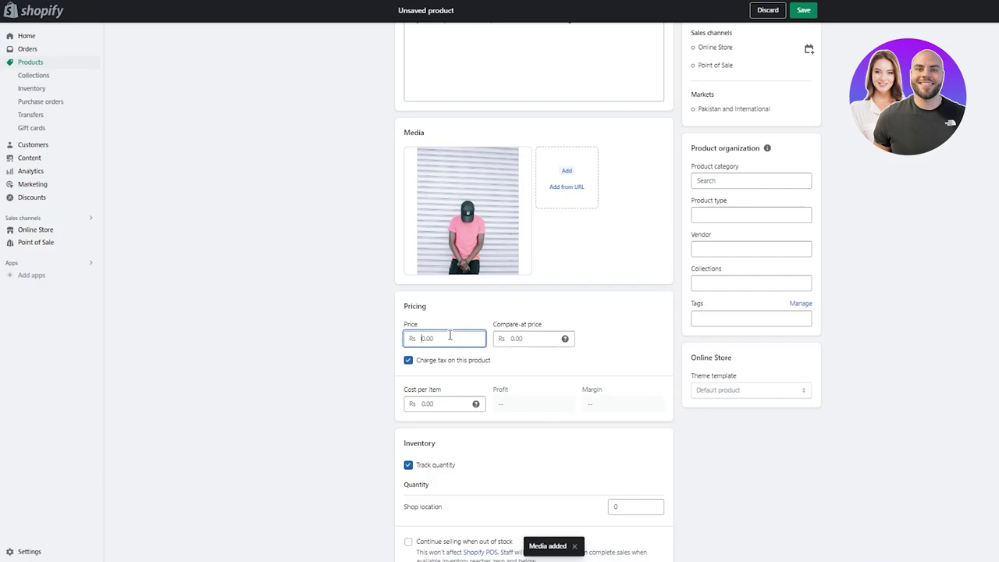
pyautogui.write('9000')
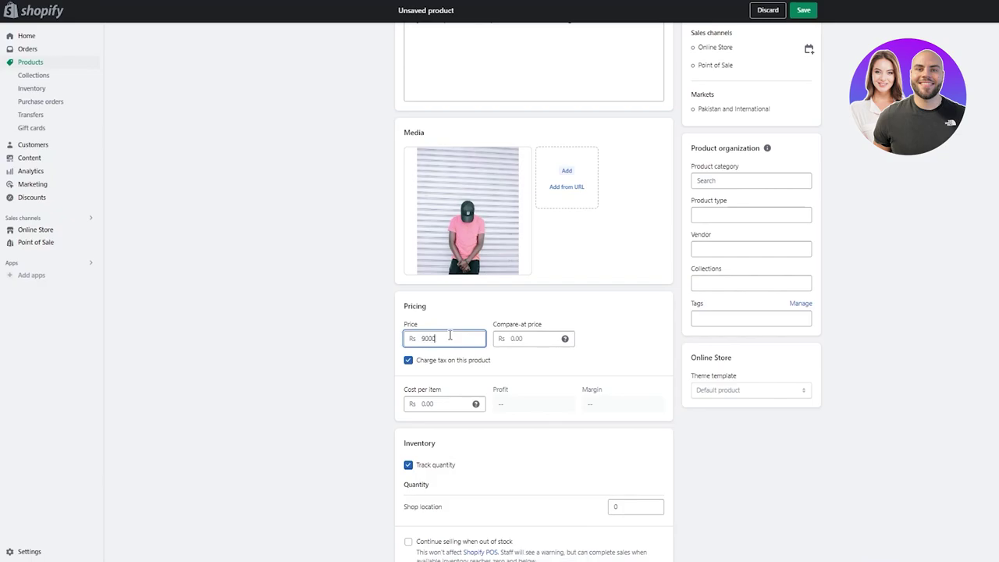
pyautogui.click(534, 341)
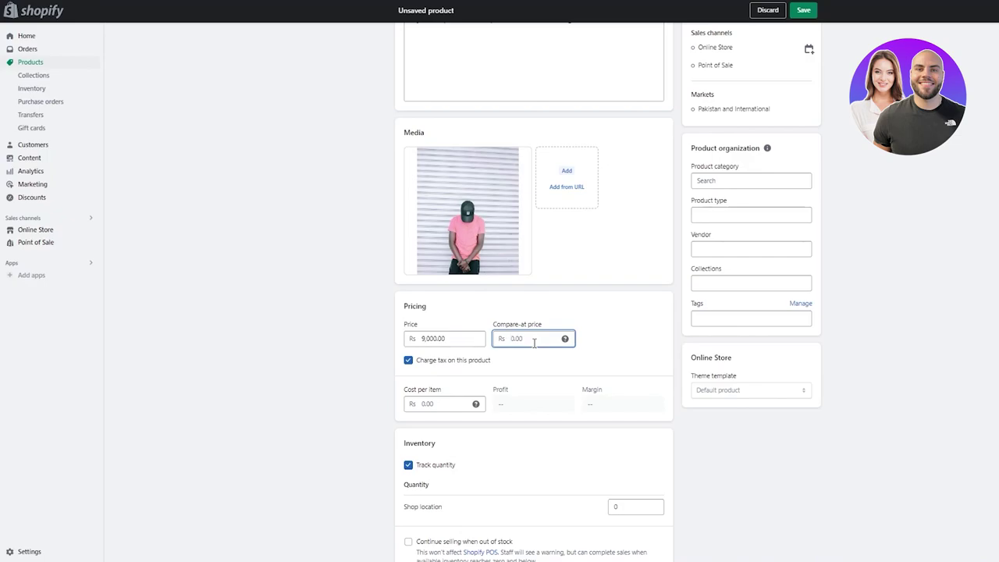
pyautogui.scroll(-5, 535, 345)
pyautogui.scroll(5, 535, 348)
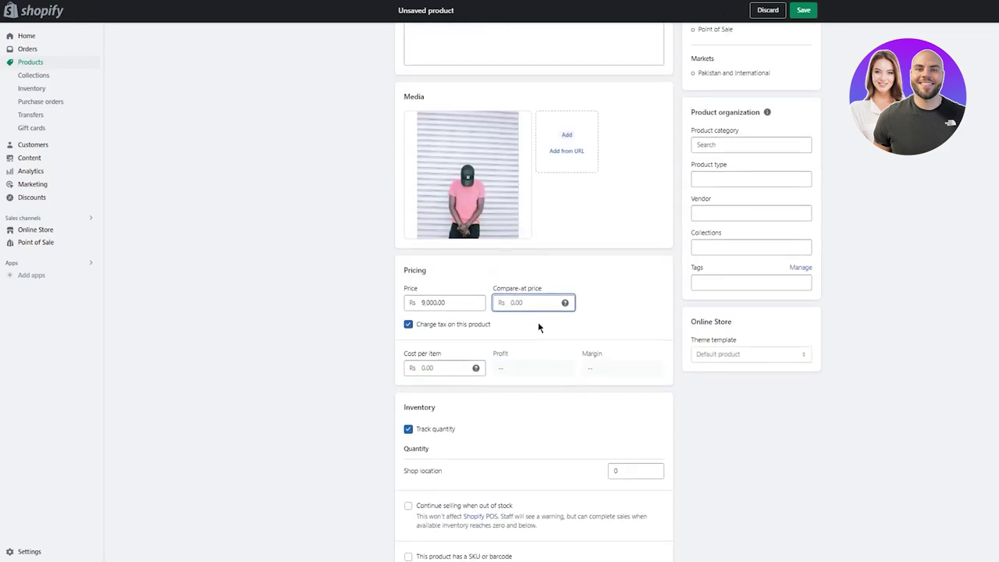
pyautogui.write('12000')
# Step: Review the product's inventory, shipping, variant and search engine listing settings
pyautogui.scroll(-2, 351, 312)
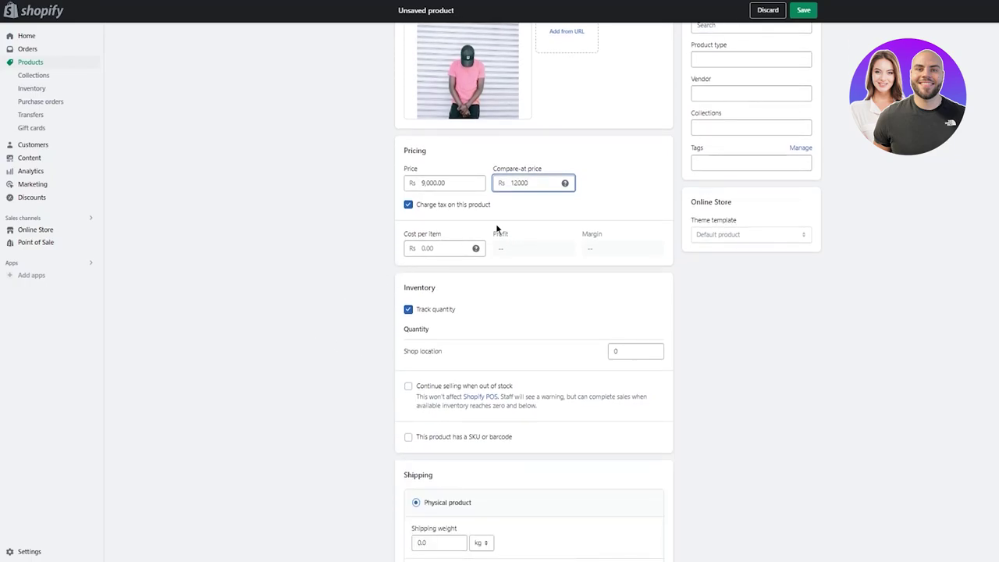
pyautogui.scroll(2, 495, 223)
pyautogui.scroll(3, 322, 238)
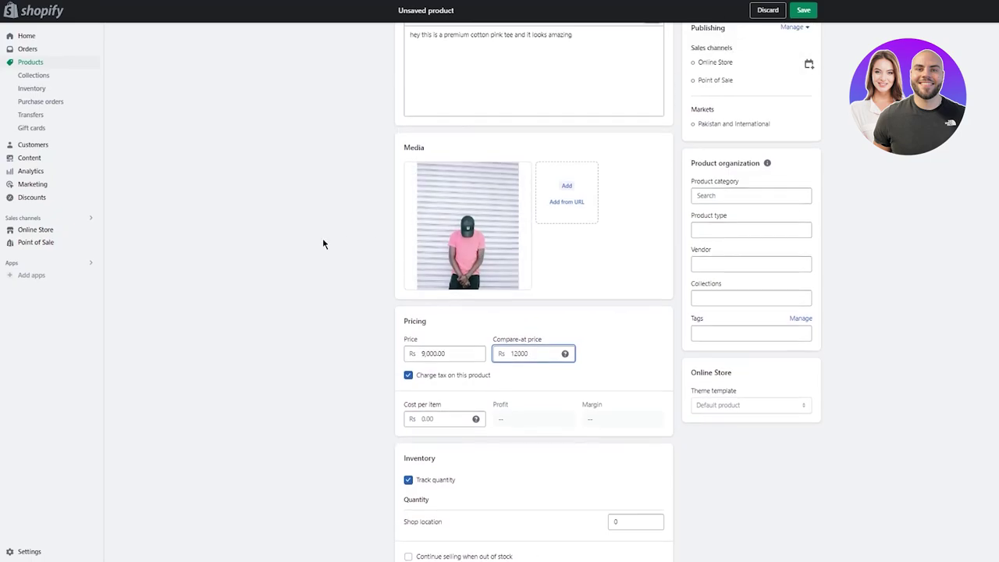
pyautogui.scroll(-7, 322, 237)
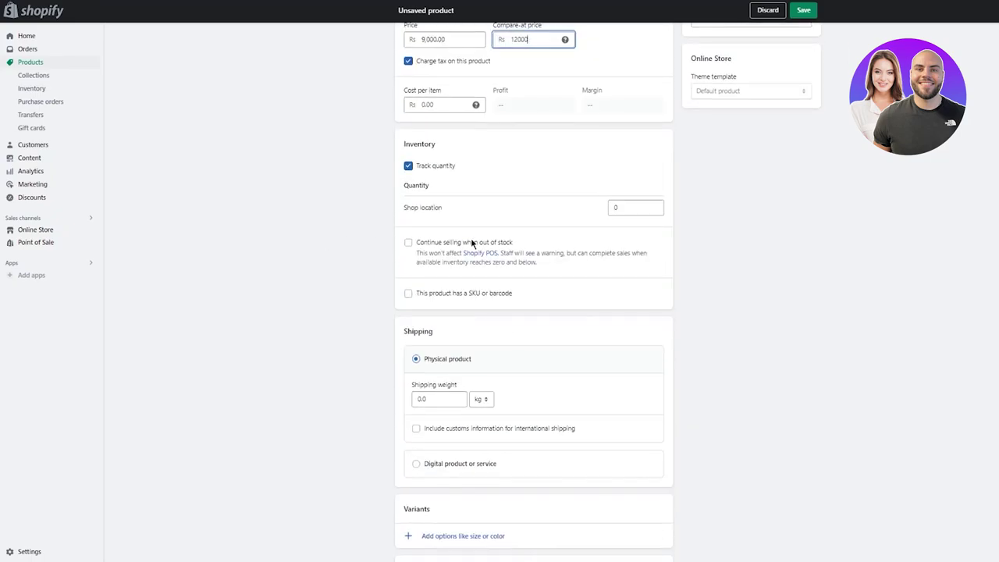
pyautogui.click(285, 166)
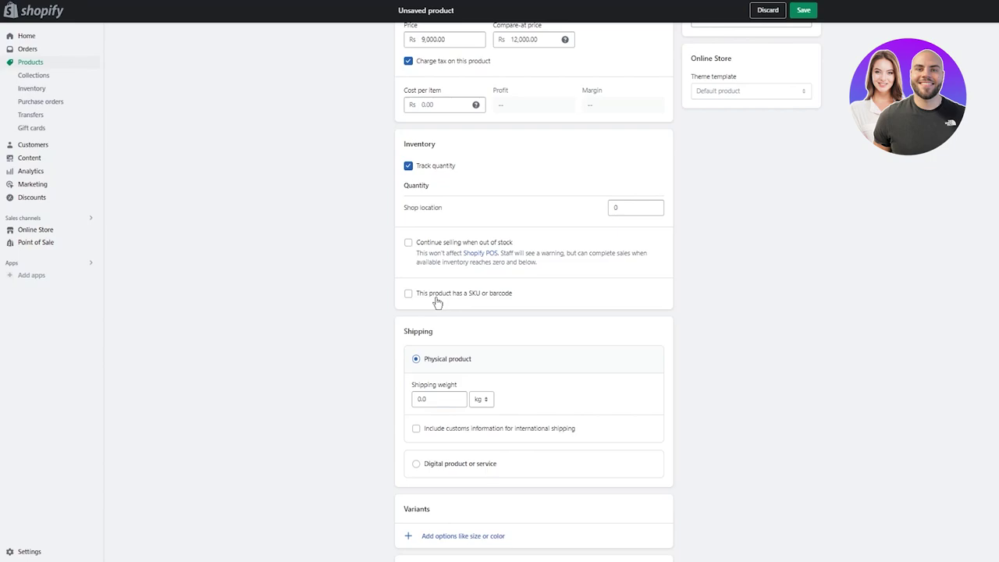
pyautogui.scroll(-2, 374, 316)
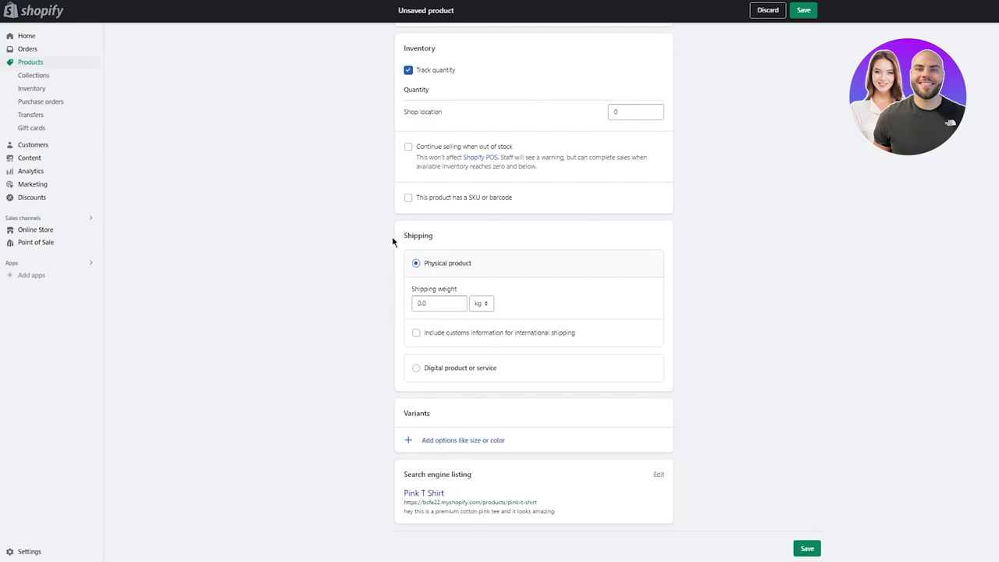
# Step: Set the physical product's shipping weight to 0.01 kg and save the Pink T Shirt product
pyautogui.moveTo(392, 241); pyautogui.dragTo(678, 311)
pyautogui.click(724, 307)
pyautogui.click(424, 303)
pyautogui.write('0.01')
pyautogui.moveTo(316, 323); pyautogui.dragTo(578, 335)
pyautogui.click(823, 323)
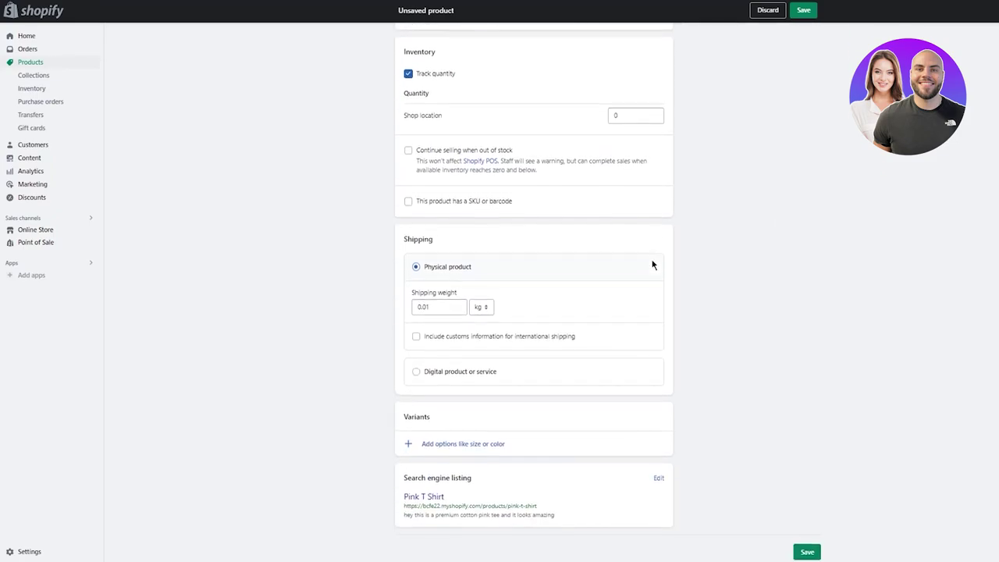
pyautogui.click(806, 550)
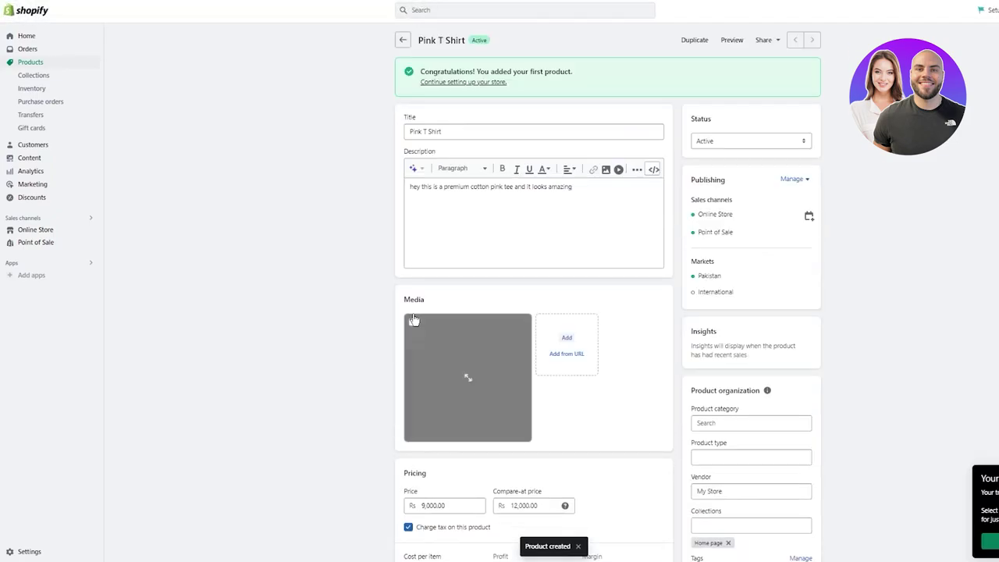
# Step: Review the saved Pink T Shirt's pricing, inventory and shipping details and open its storefront preview
pyautogui.scroll(-5, 203, 304)
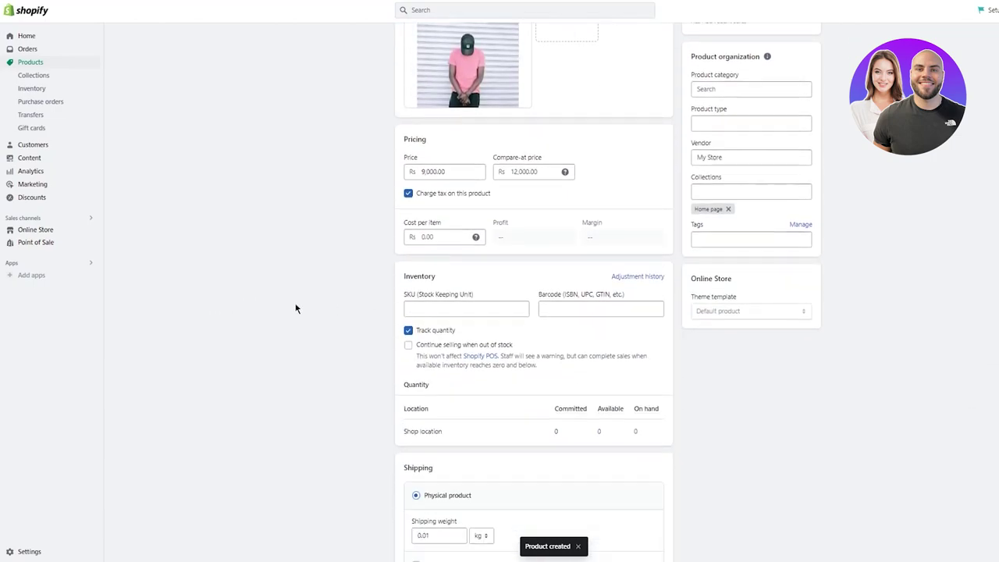
pyautogui.scroll(-3, 296, 307)
pyautogui.scroll(3, 510, 372)
pyautogui.click(493, 316)
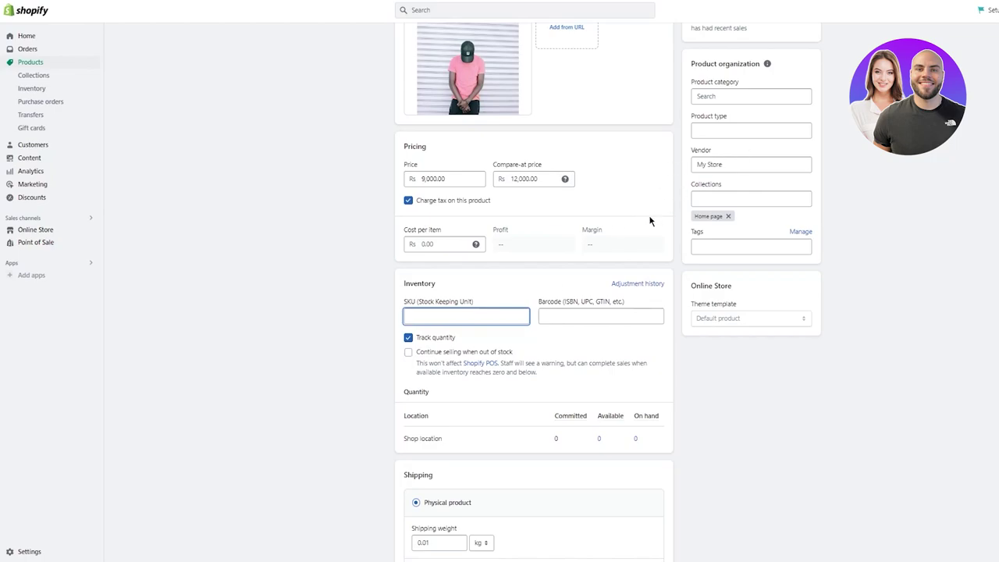
pyautogui.scroll(5, 479, 226)
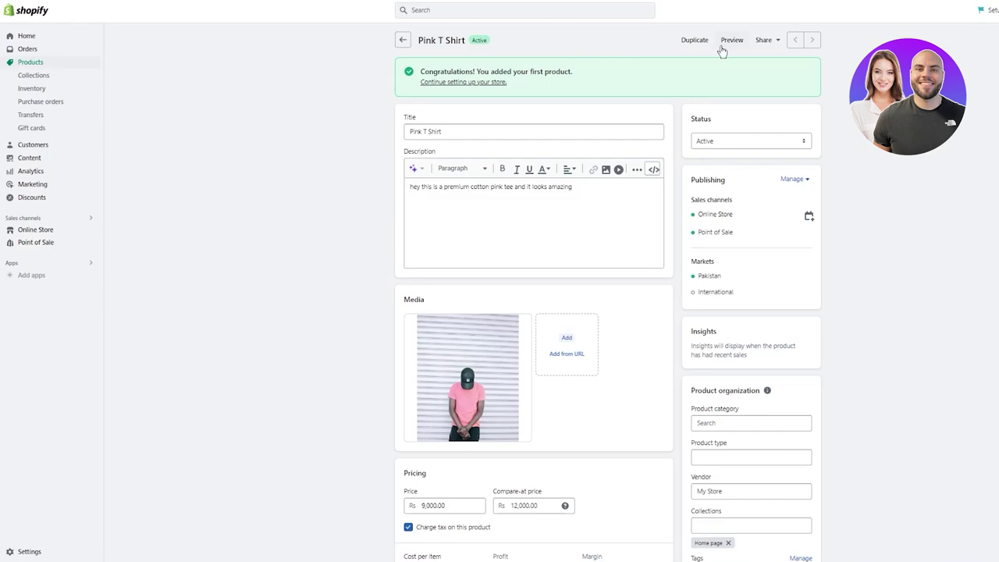
pyautogui.click(730, 41)
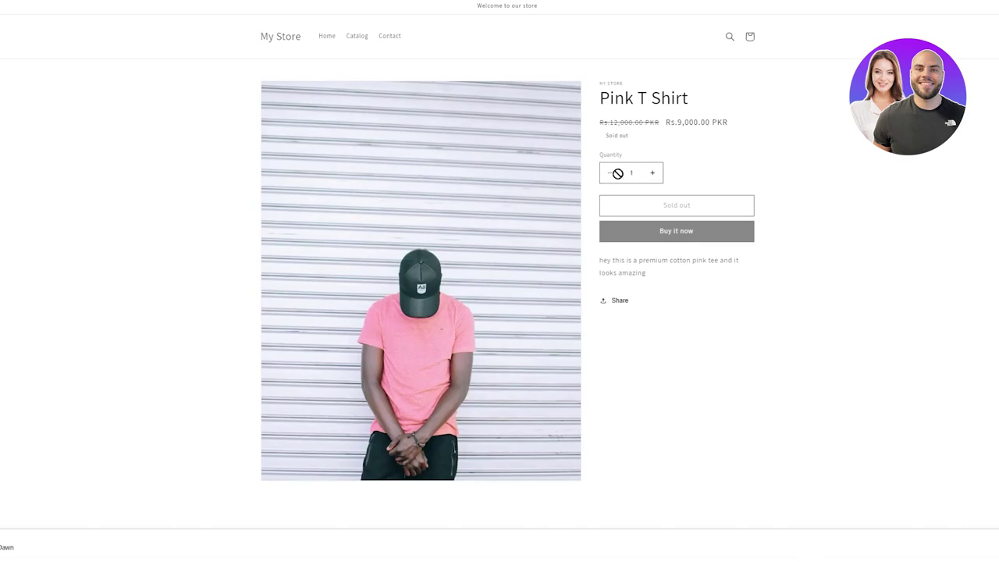
# Step: Examine the sale price and the crossed-out compare-at price on the Pink T Shirt's storefront page
pyautogui.moveTo(666, 121); pyautogui.dragTo(797, 137)
pyautogui.click(736, 131)
pyautogui.moveTo(663, 122); pyautogui.dragTo(720, 136)
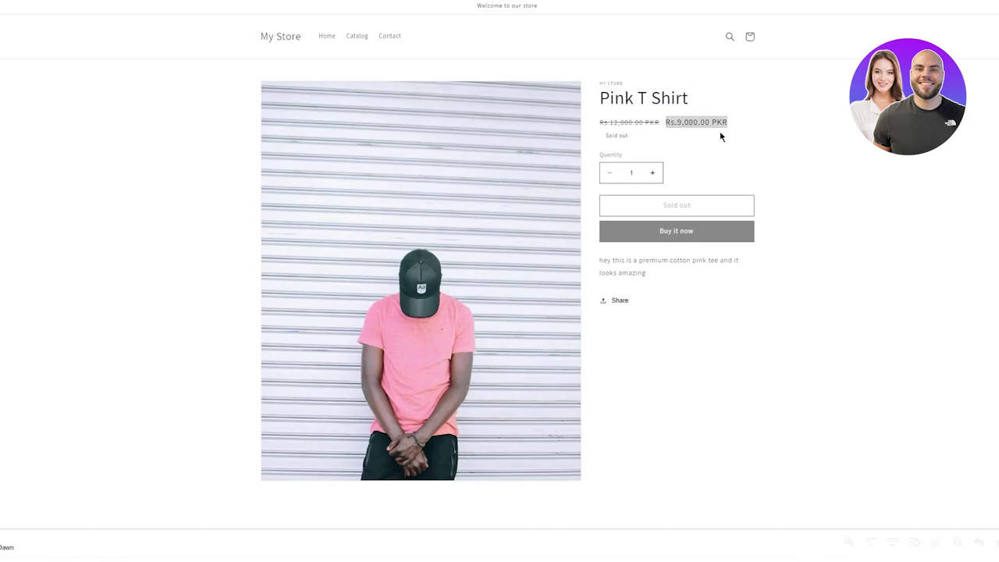
pyautogui.click(689, 145)
pyautogui.moveTo(601, 118); pyautogui.dragTo(756, 161)
pyautogui.click(756, 161)
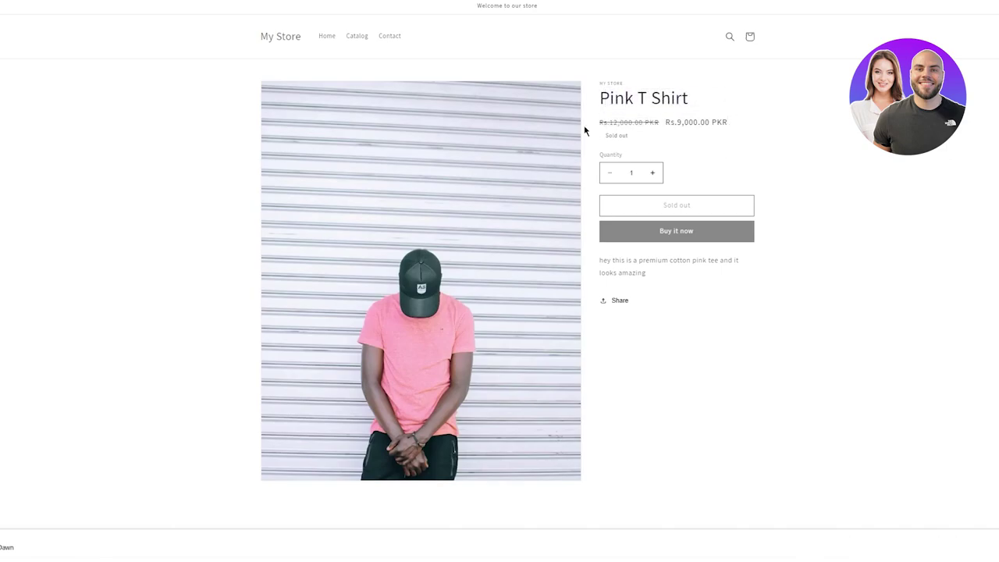
pyautogui.moveTo(583, 129); pyautogui.dragTo(689, 125)
pyautogui.click(739, 153)
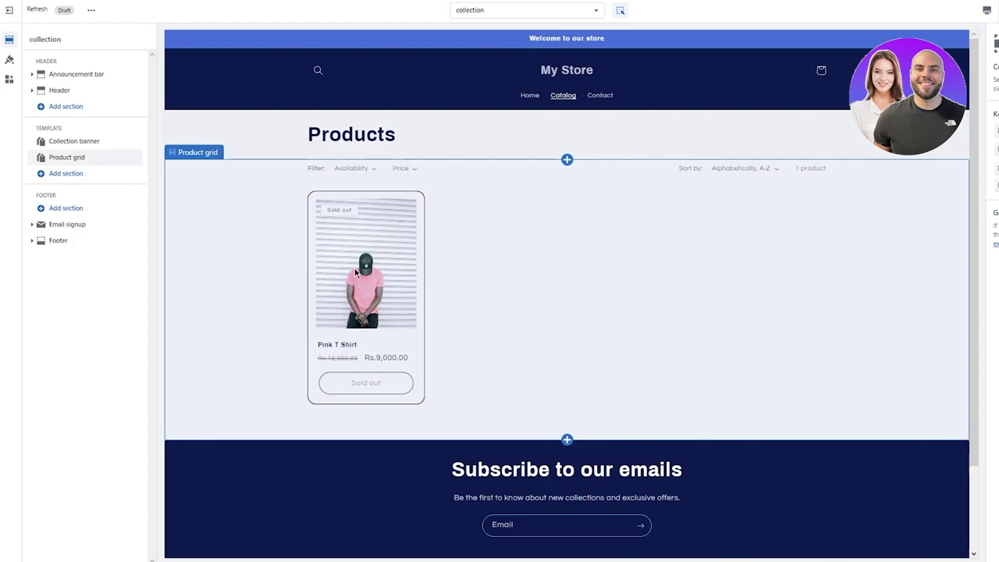
# Step: Open the Pink T Shirt product page from the catalog in the theme preview and display the store's cart drawer
pyautogui.click(355, 271)
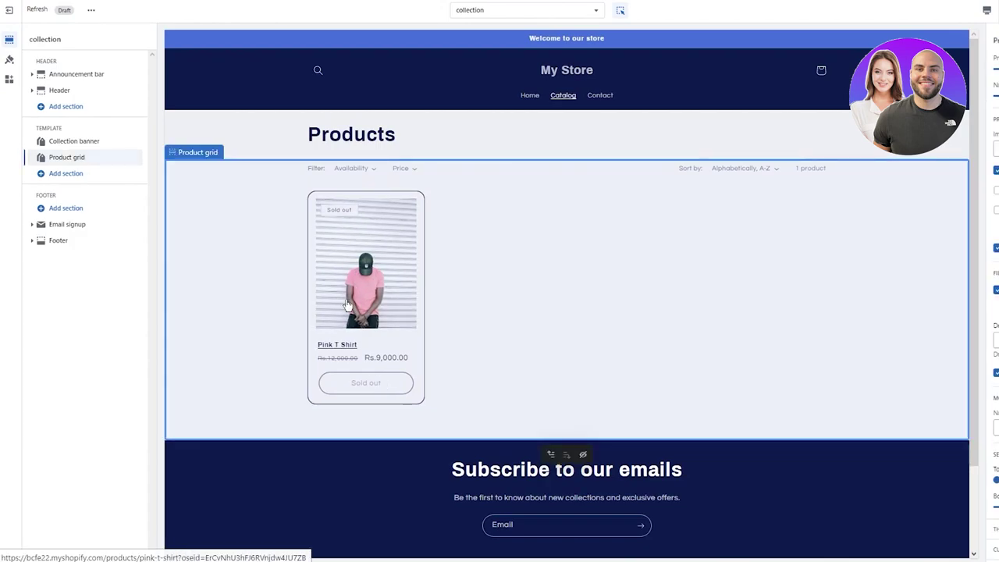
pyautogui.click(347, 304)
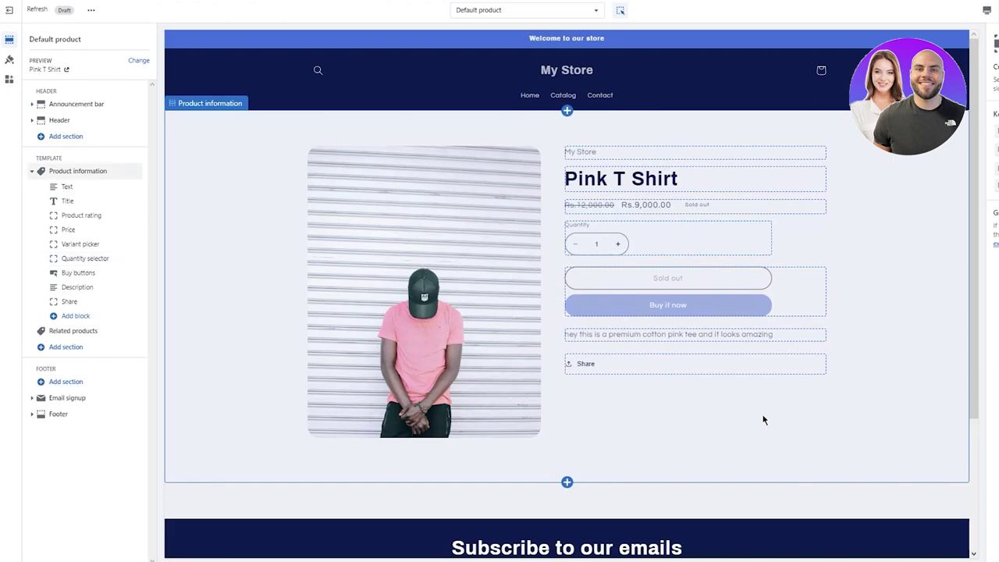
pyautogui.click(10, 60)
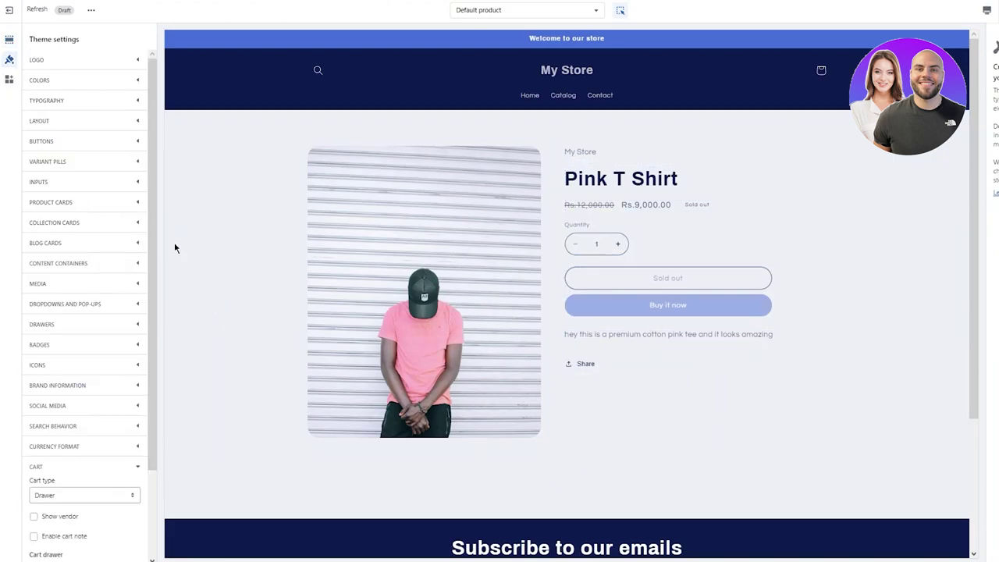
pyautogui.click(665, 310)
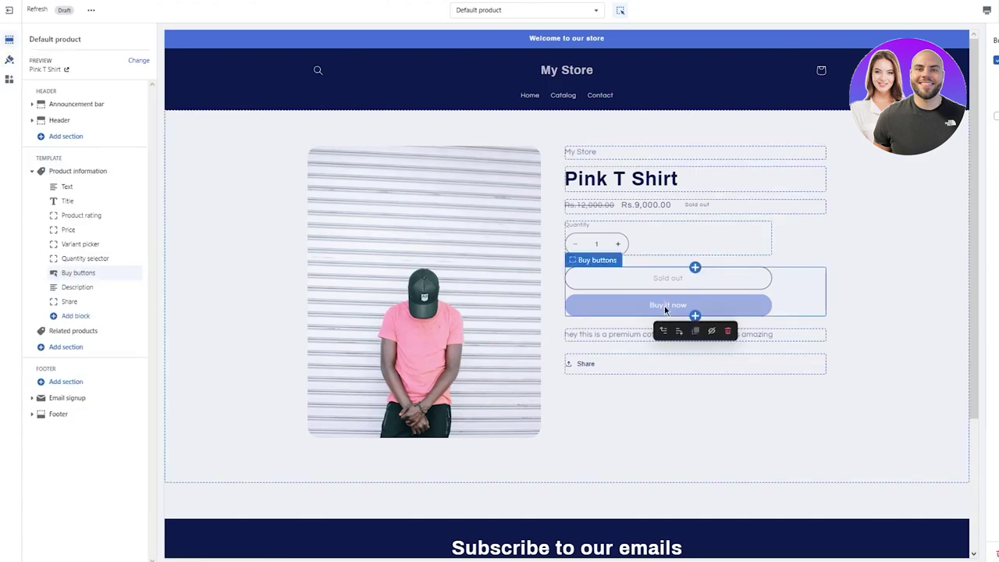
pyautogui.click(819, 71)
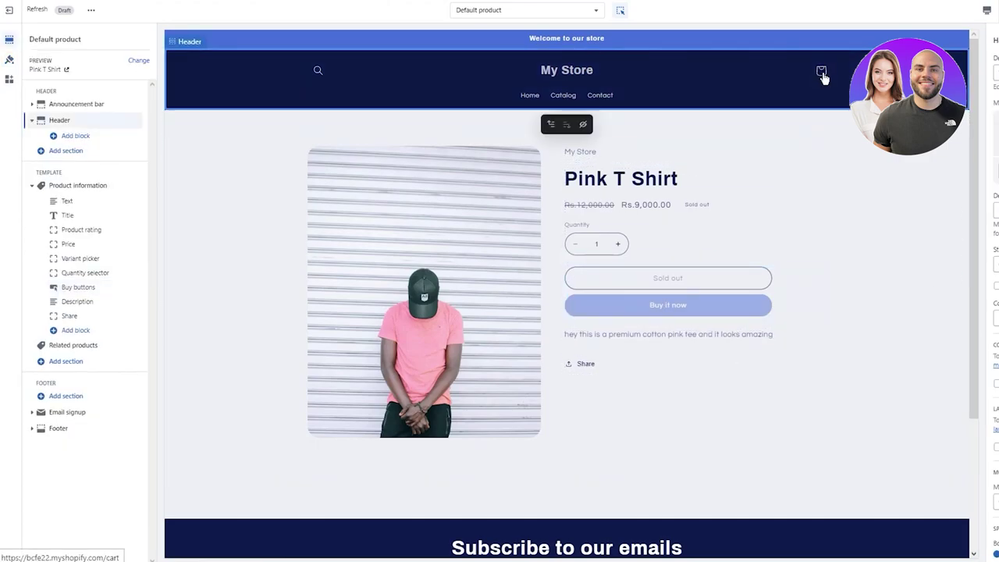
pyautogui.click(825, 74)
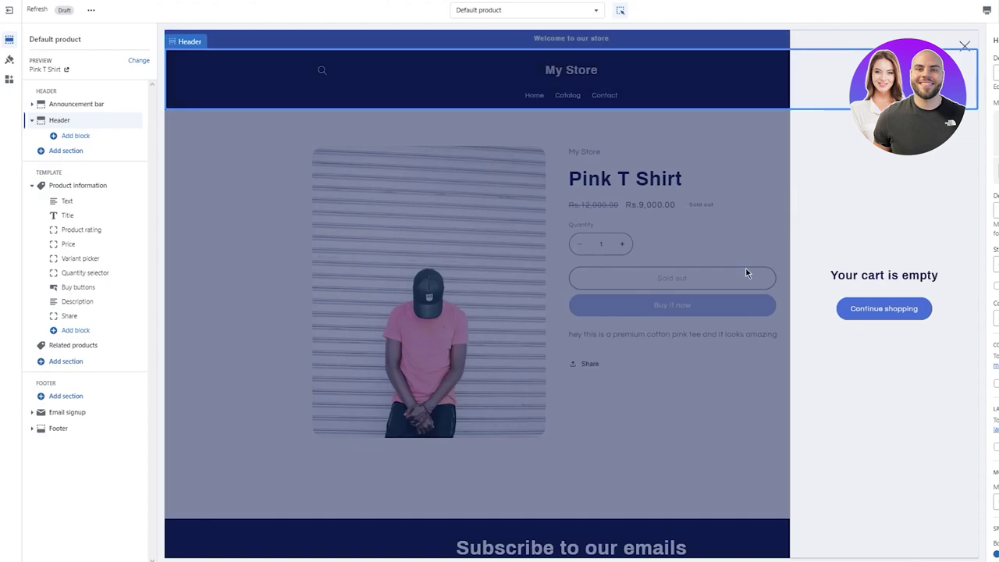
# Step: Set the theme's cart type to Popup notification and open the cart in the preview
pyautogui.click(9, 61)
pyautogui.scroll(-3, 109, 422)
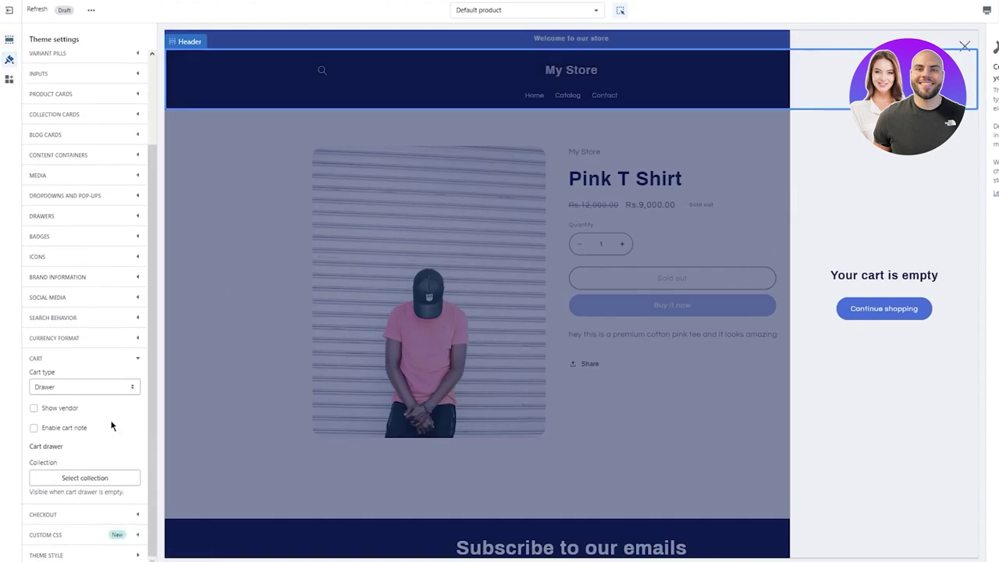
pyautogui.doubleClick(71, 379)
pyautogui.click(71, 381)
pyautogui.click(70, 405)
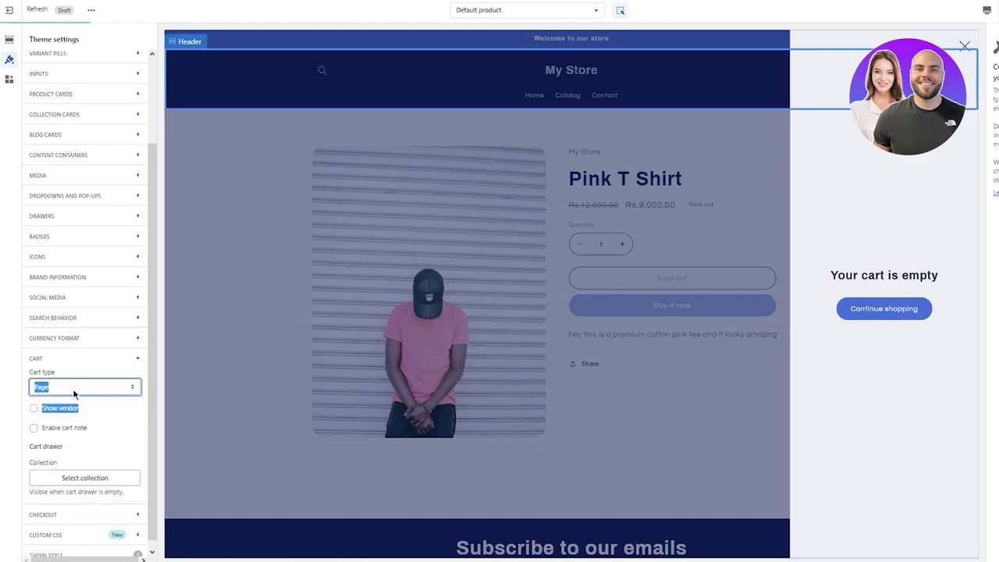
pyautogui.click(73, 380)
pyautogui.click(78, 415)
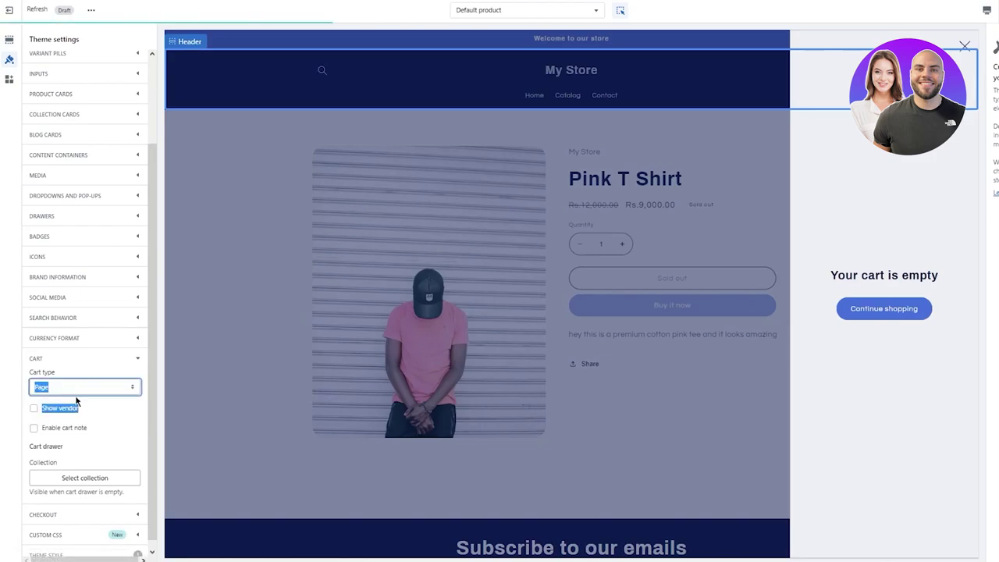
pyautogui.click(89, 387)
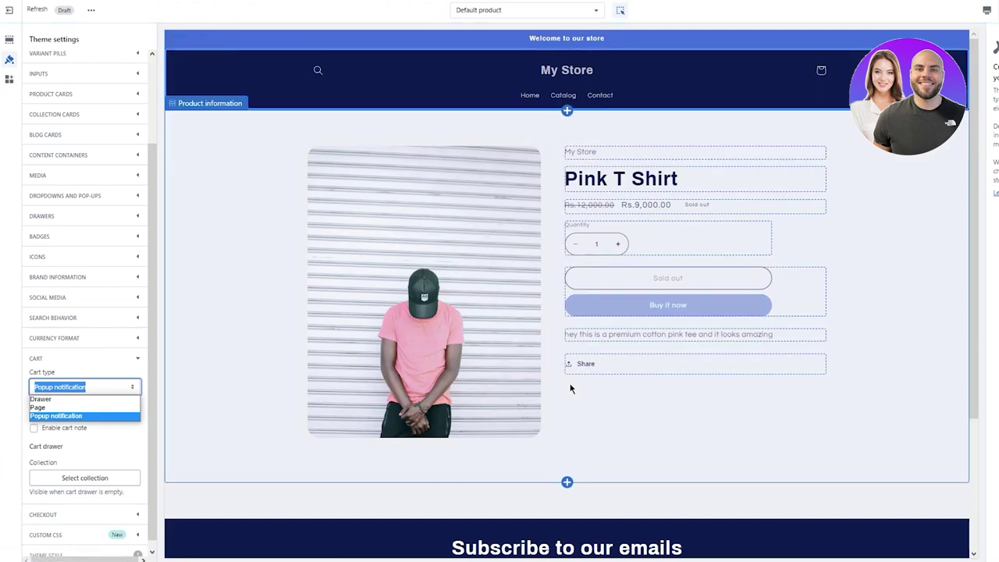
pyautogui.click(777, 459)
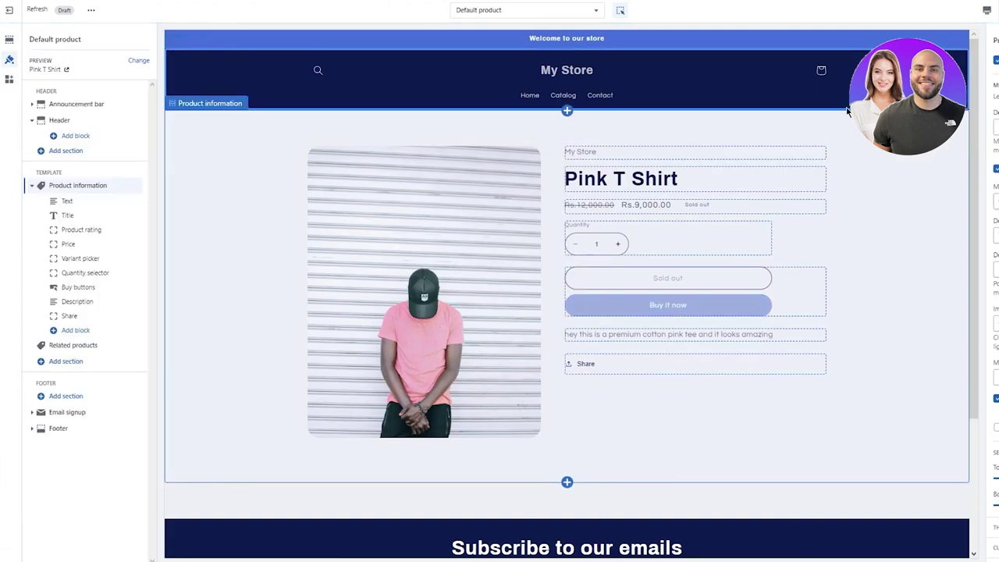
pyautogui.click(821, 73)
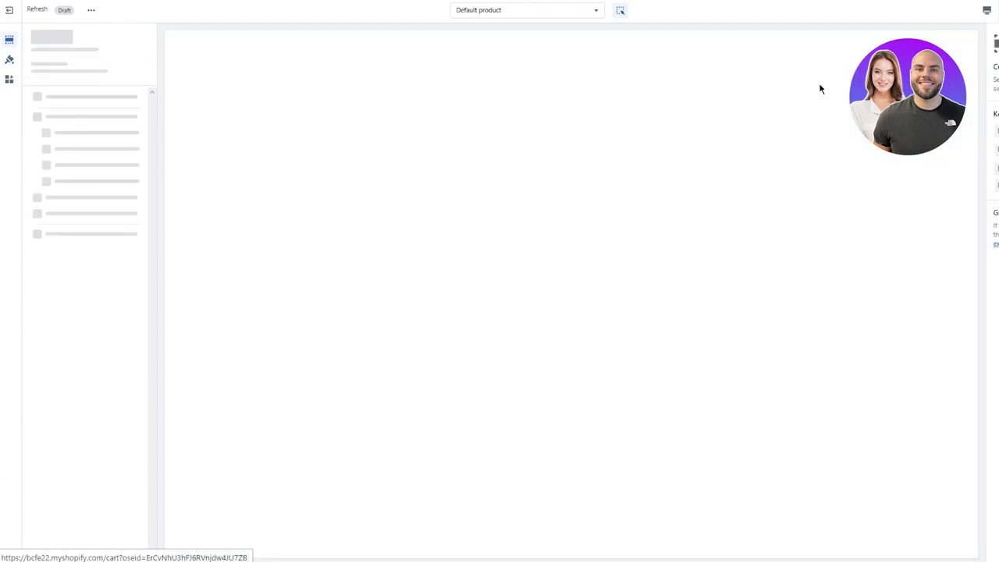
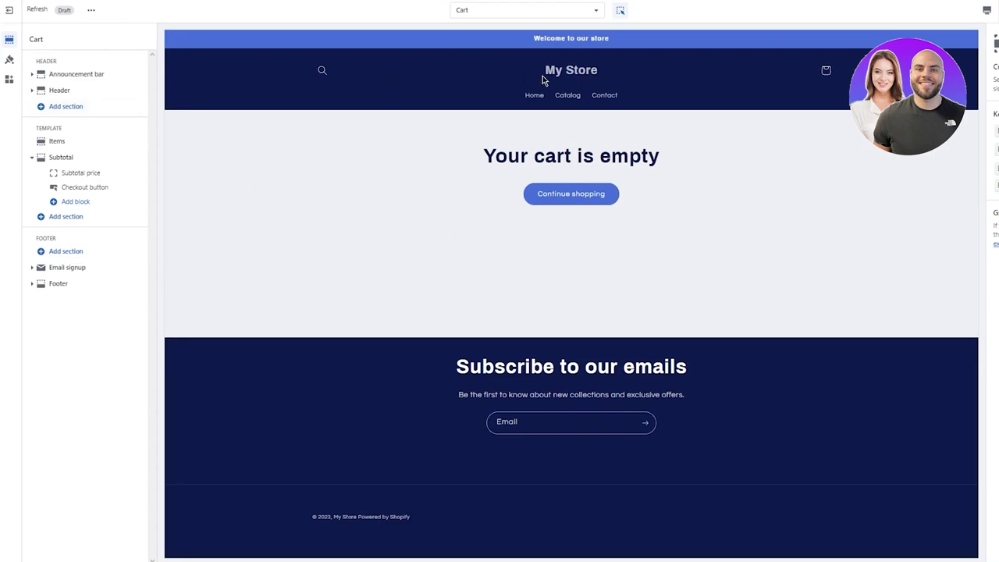
# Step: Return to the store's home page in the preview and examine its slideshow, featured products and email signup sections
pyautogui.click(577, 71)
pyautogui.click(9, 60)
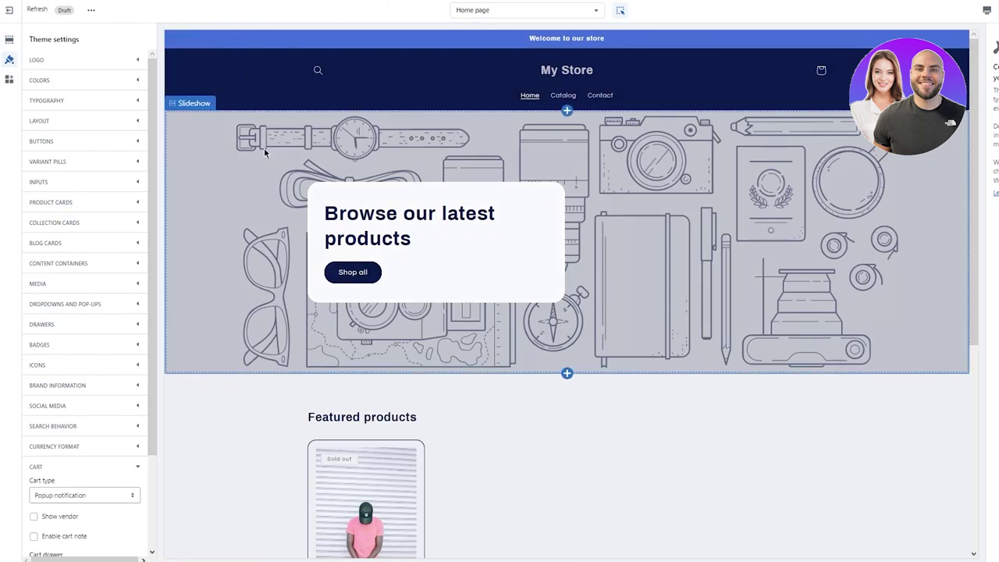
pyautogui.scroll(-5, 391, 243)
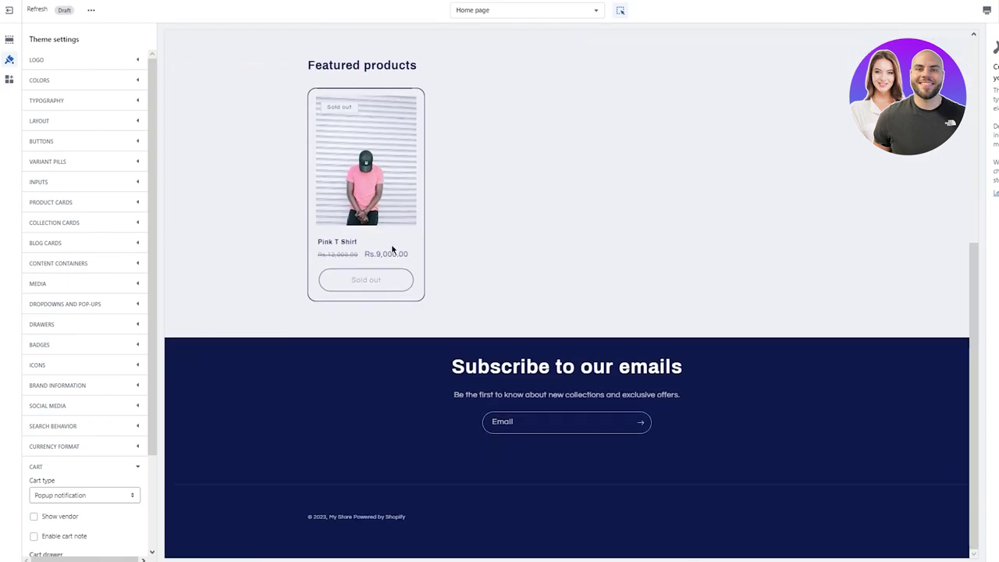
pyautogui.scroll(5, 391, 243)
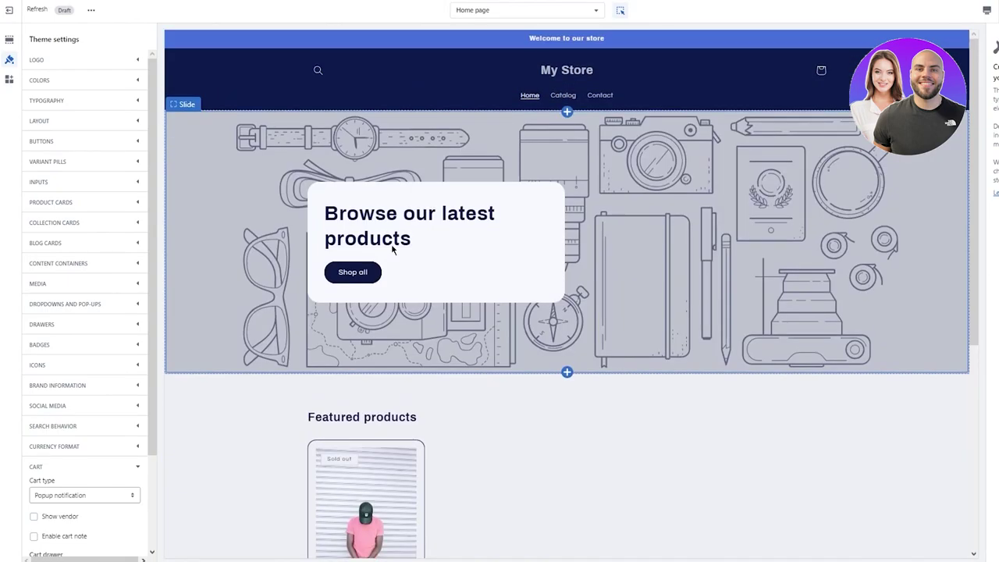
pyautogui.scroll(-5, 391, 244)
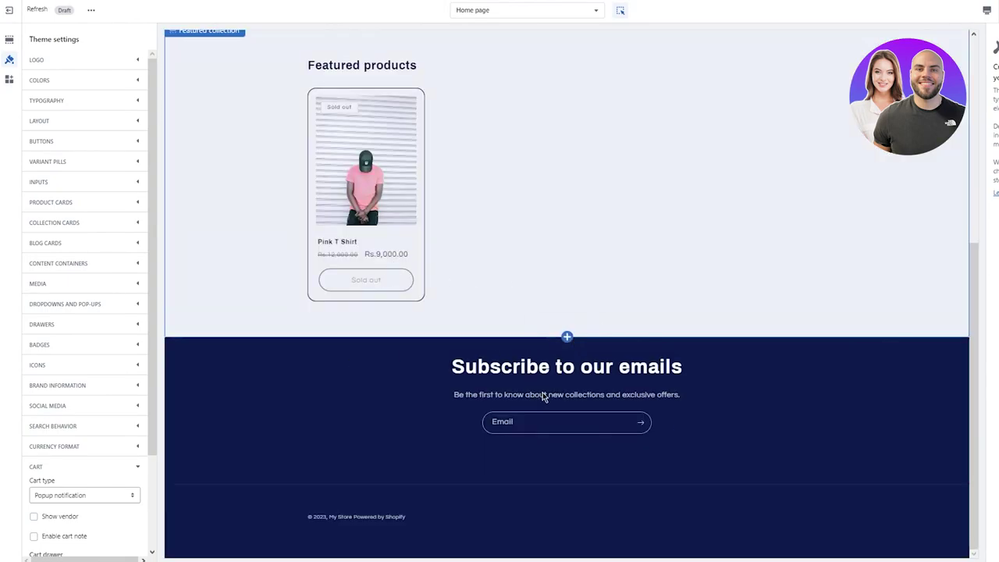
pyautogui.scroll(5, 543, 396)
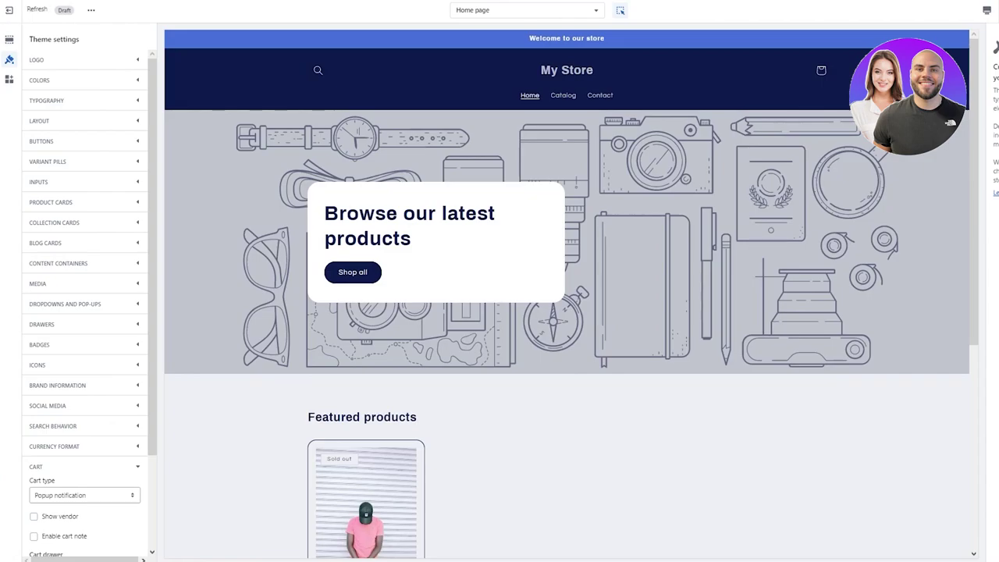
# Step: Try adding a Custom Liquid section to the home page's header group and undo the addition
pyautogui.click(9, 39)
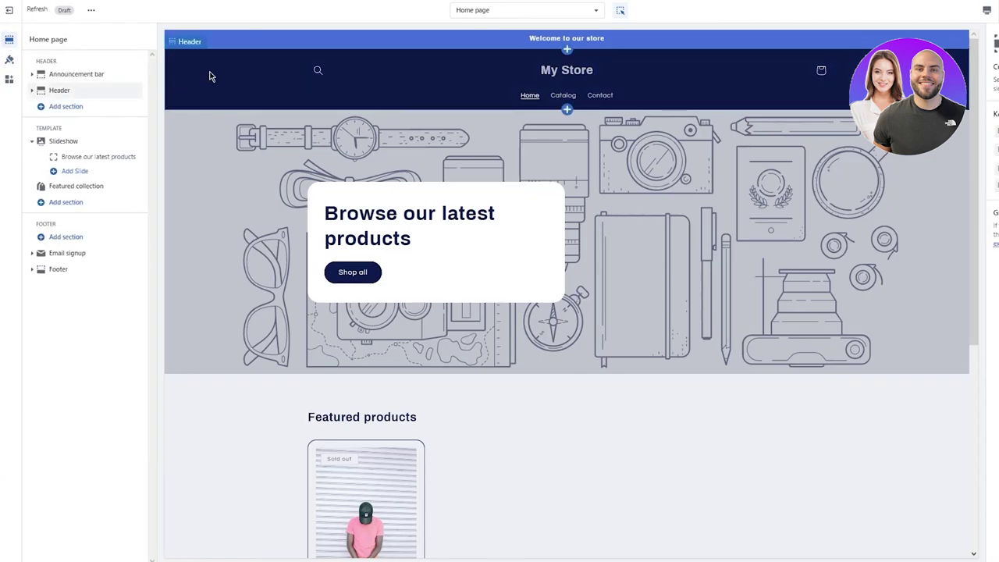
pyautogui.click(59, 109)
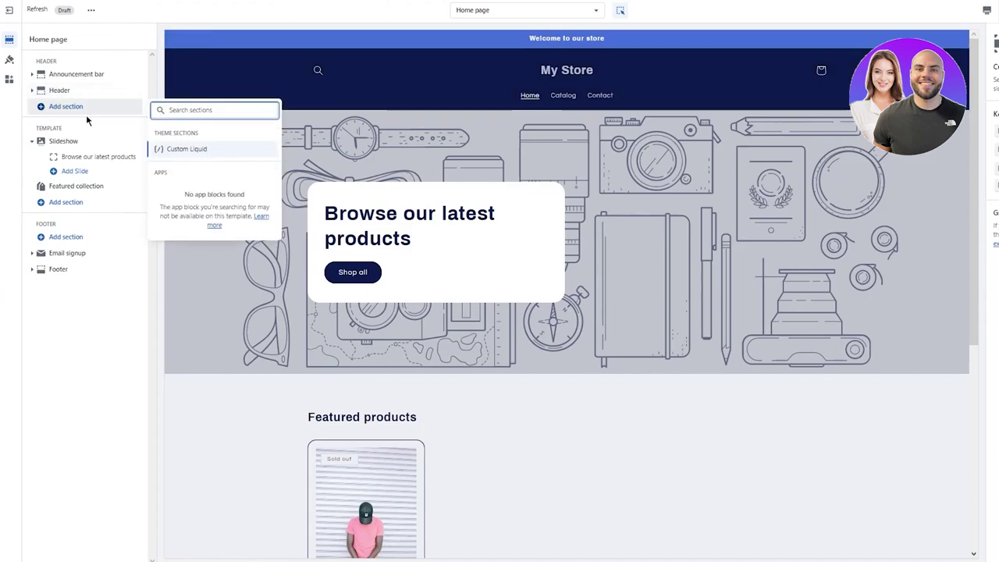
pyautogui.click(199, 147)
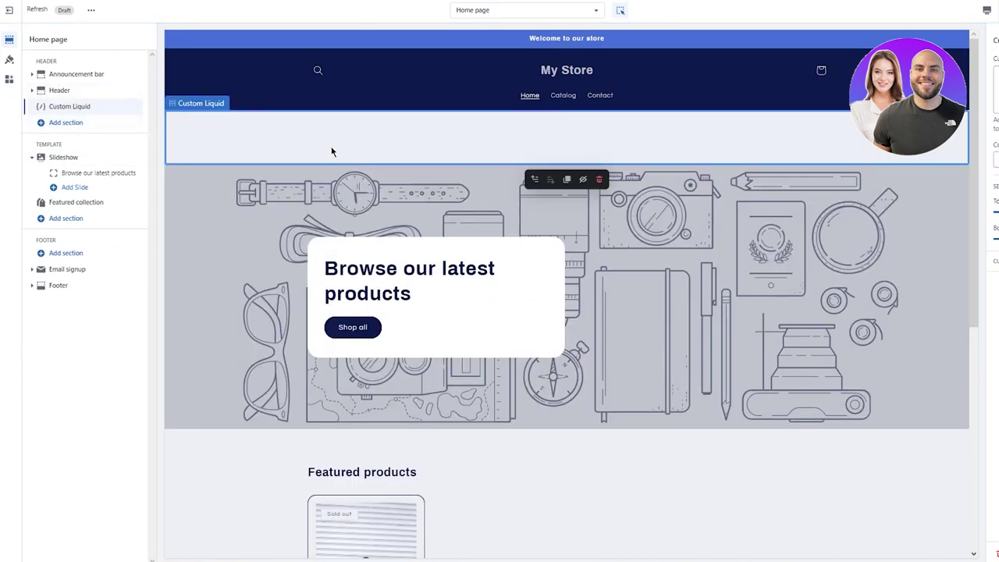
pyautogui.hotkey('ctrl', 'z')
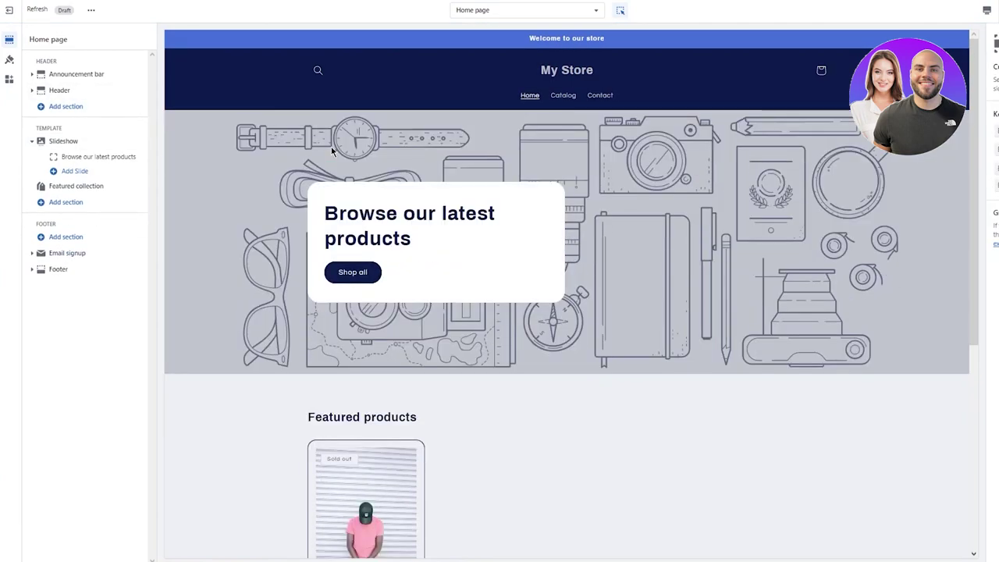
# Step: Try adding a second announcement to the announcement bar and undo the addition
pyautogui.click(55, 90)
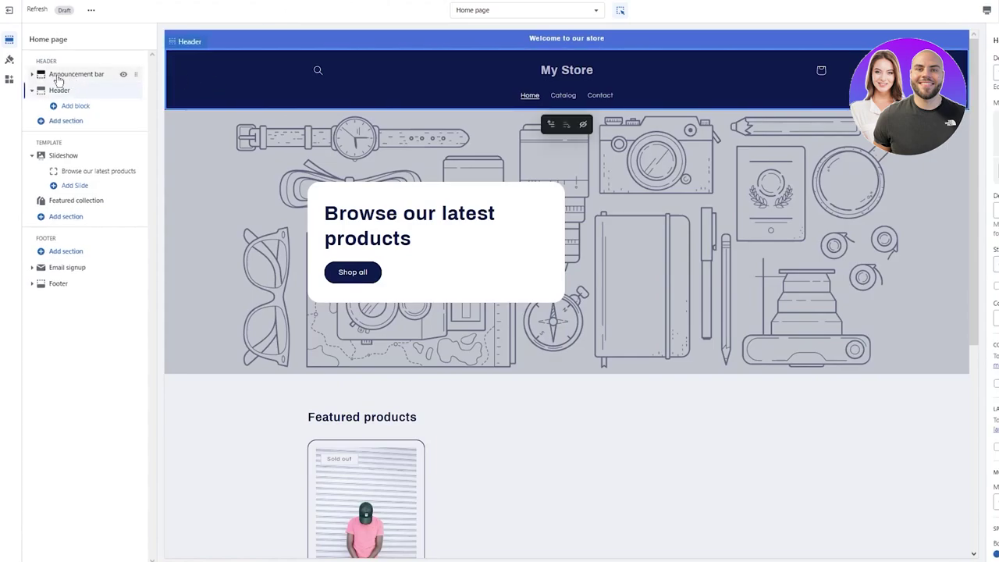
pyautogui.click(31, 74)
pyautogui.click(83, 103)
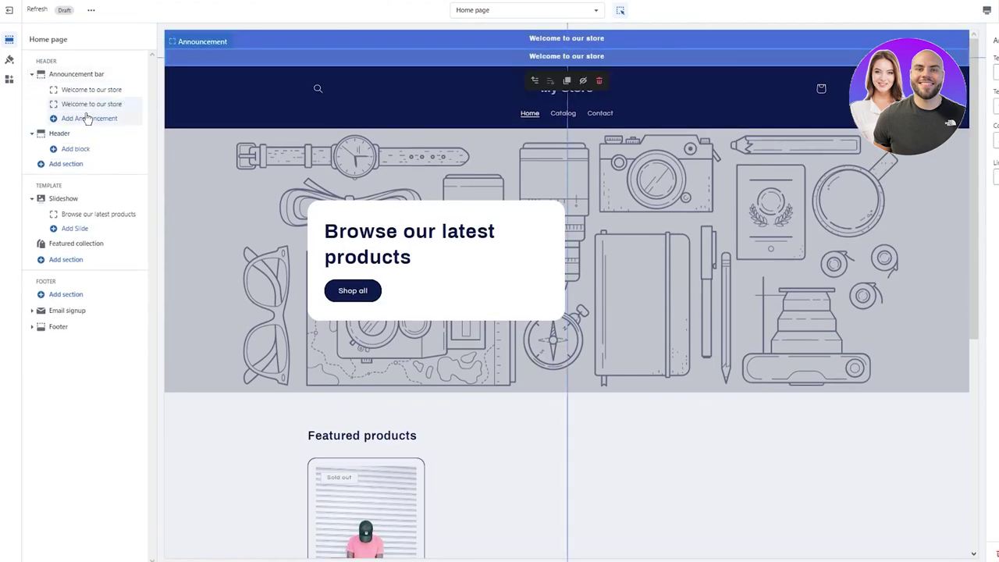
pyautogui.hotkey('ctrl', 'z')
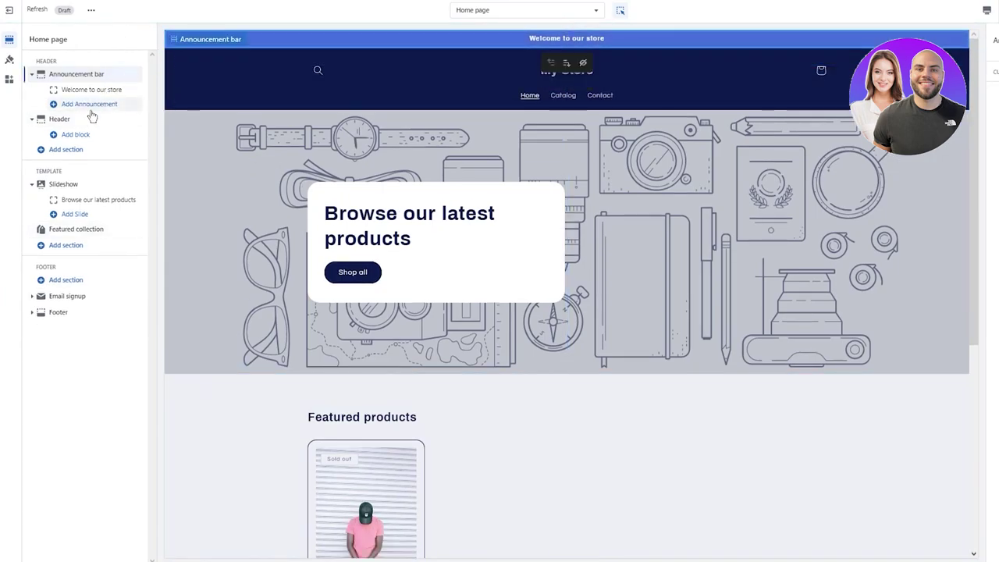
pyautogui.click(31, 119)
pyautogui.click(31, 119)
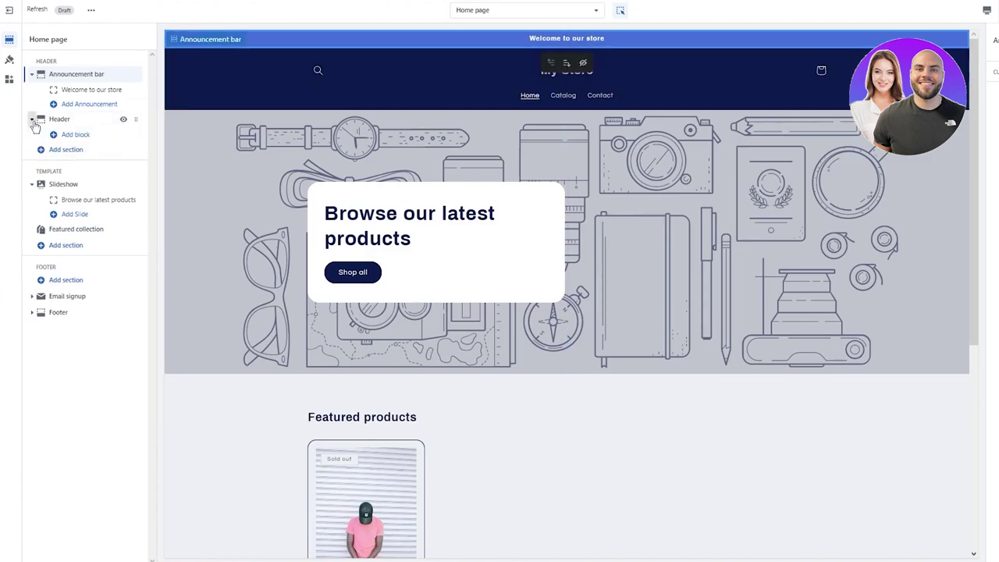
# Step: Check which blocks can be added to the home page's Header section and close the list
pyautogui.click(69, 134)
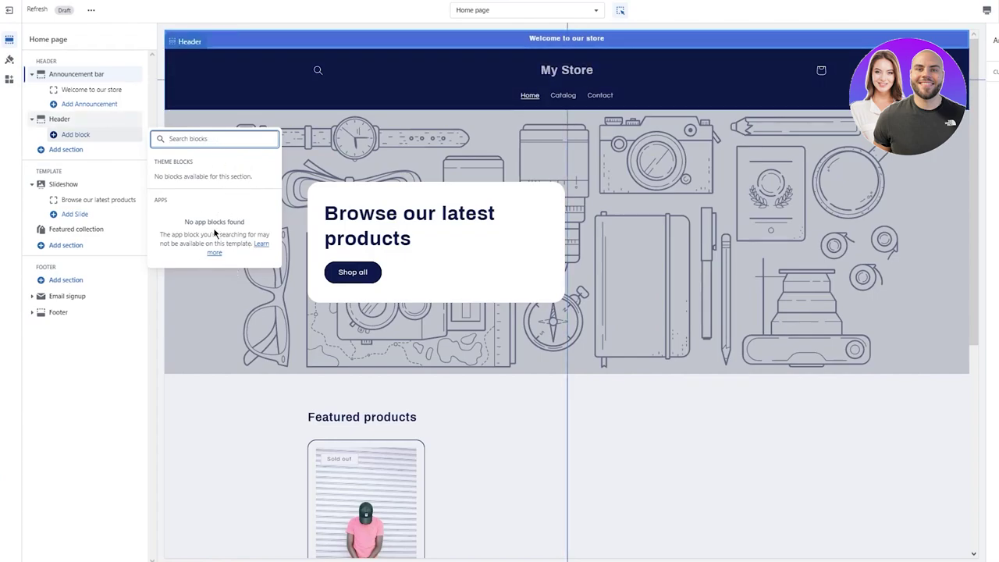
pyautogui.click(117, 389)
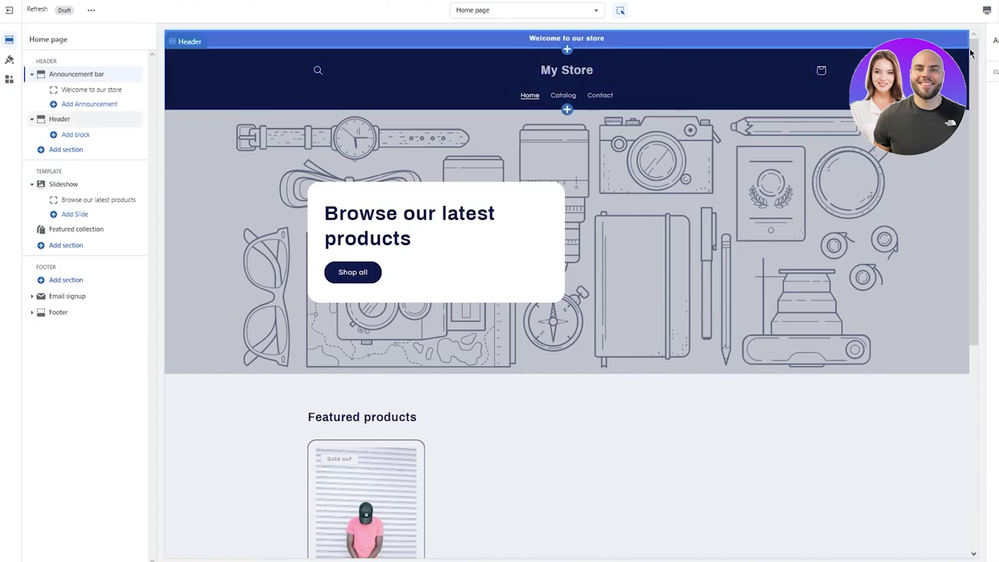
# Step: Switch the theme preview to the Default product template and examine the Pink T Shirt page from header to footer
pyautogui.click(524, 11)
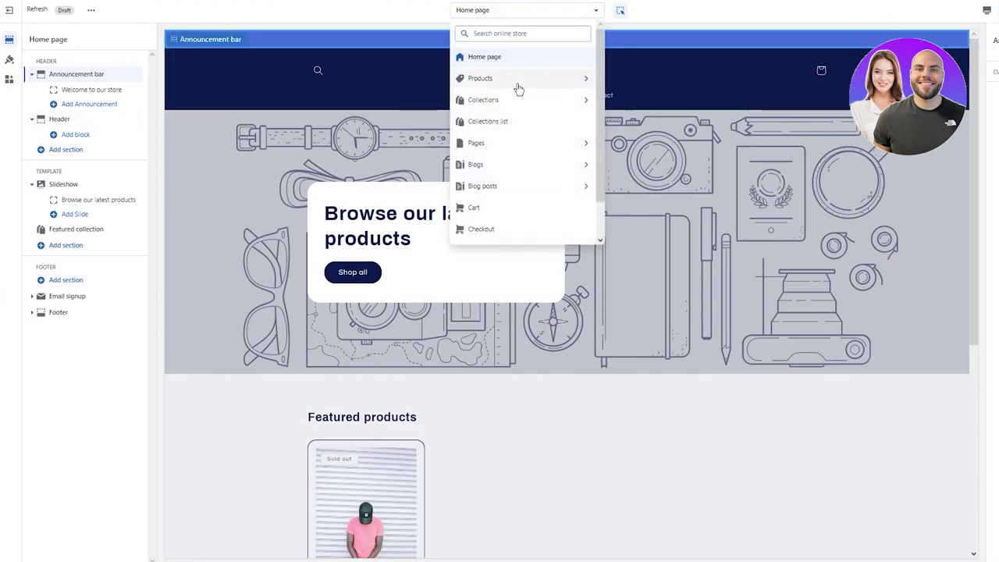
pyautogui.click(530, 79)
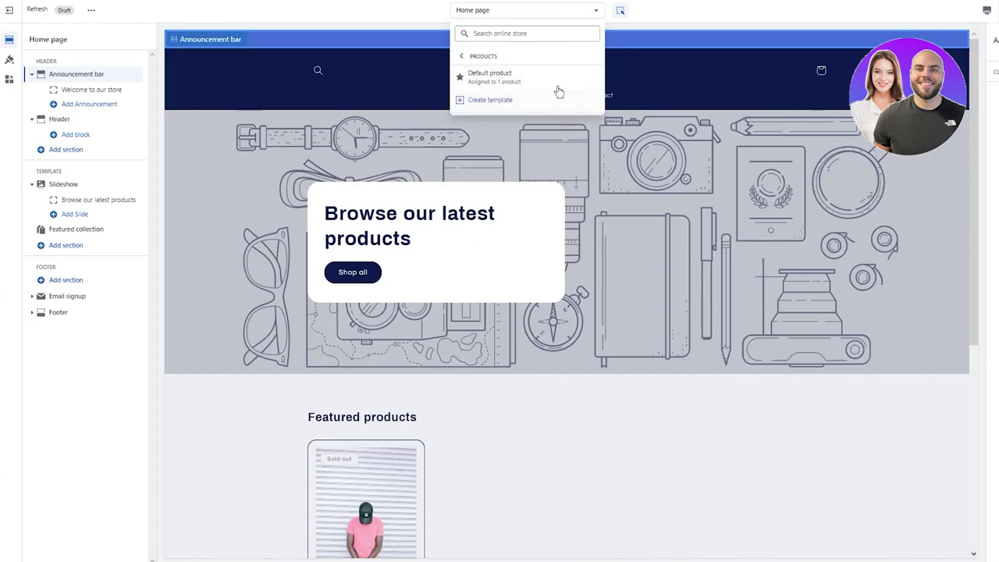
pyautogui.click(557, 81)
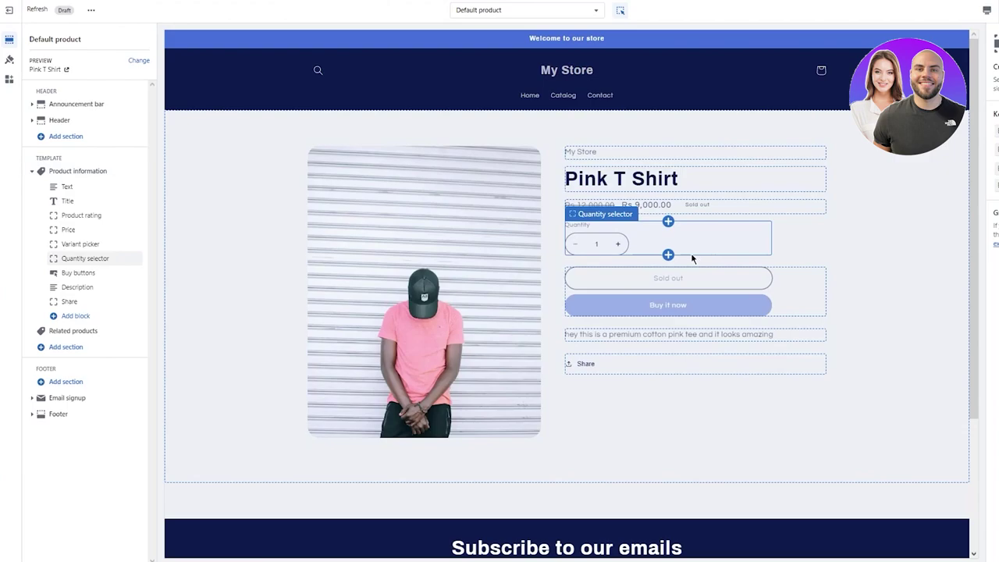
pyautogui.scroll(-2, 709, 258)
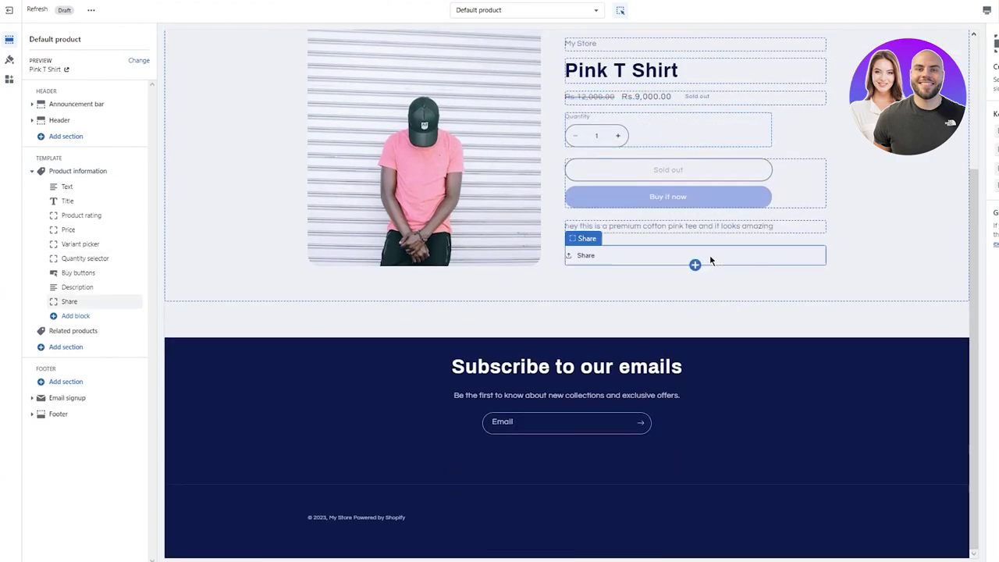
pyautogui.scroll(2, 709, 257)
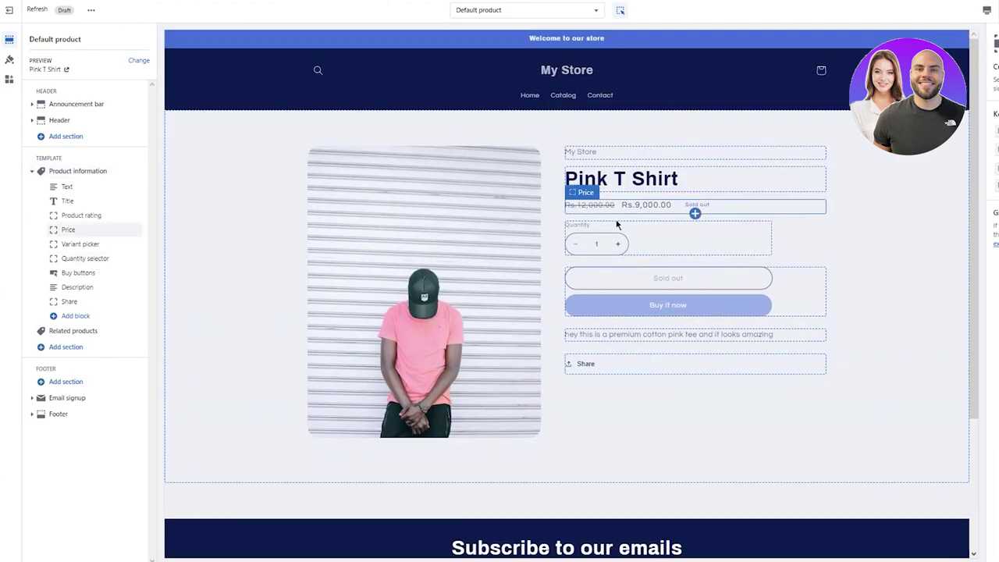
pyautogui.scroll(-3, 555, 317)
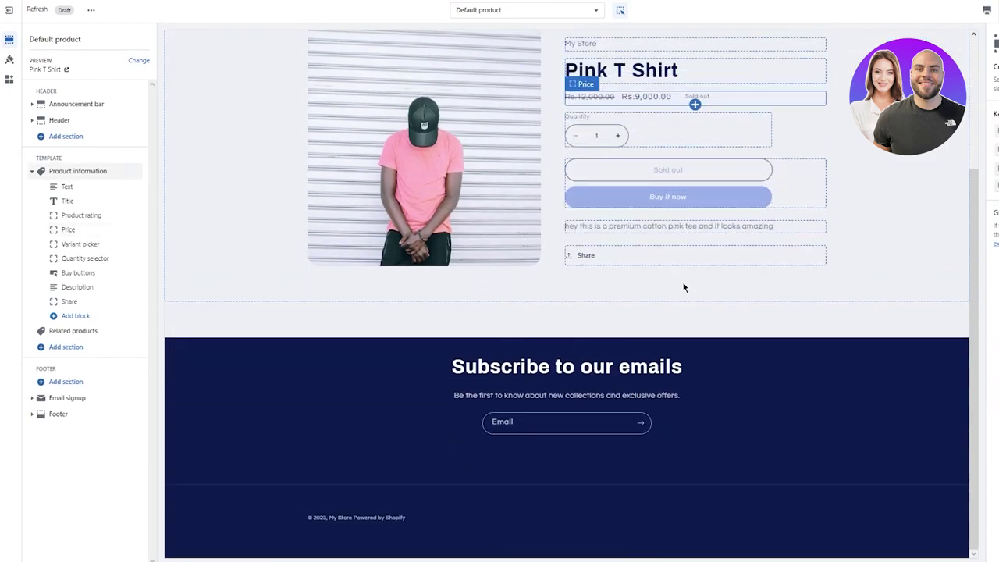
pyautogui.scroll(3, 682, 286)
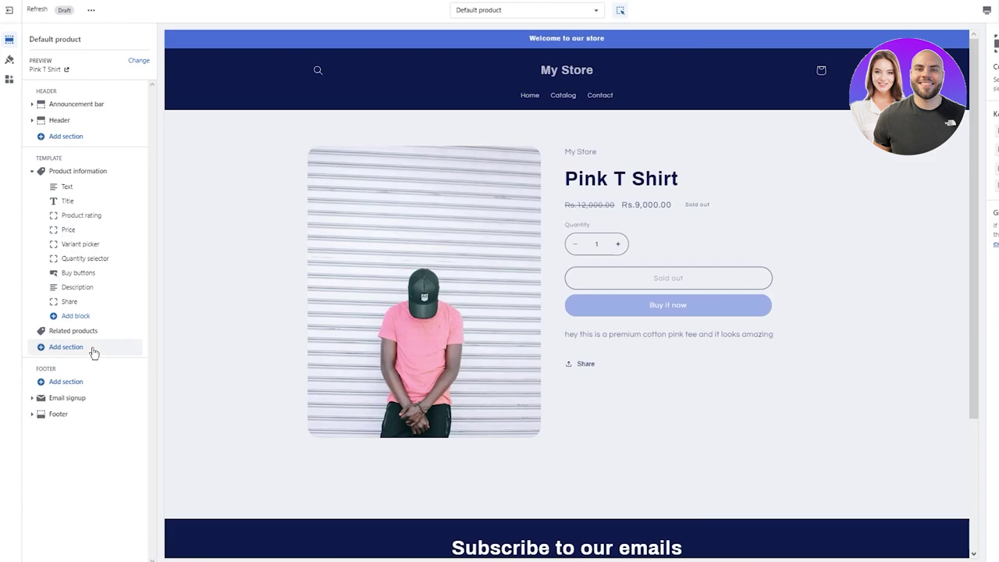
# Step: Switch the preview to the Checkout page and go to the theme settings it links to
pyautogui.click(504, 14)
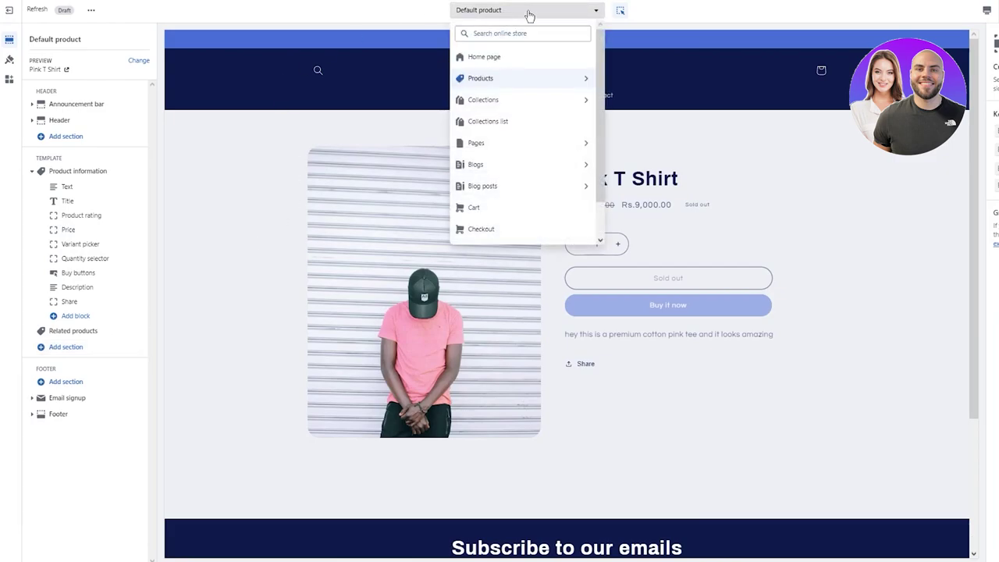
pyautogui.click(517, 231)
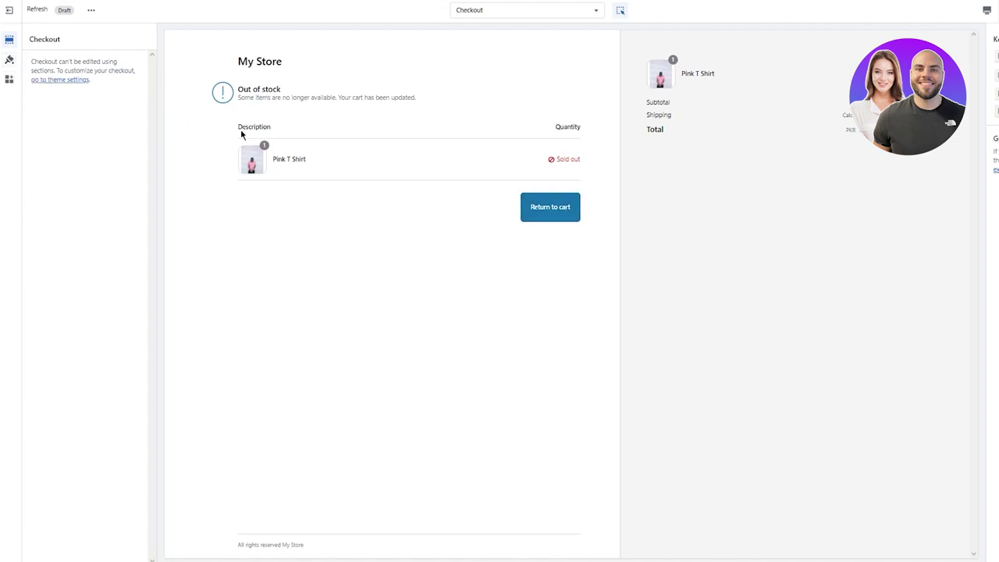
pyautogui.click(45, 80)
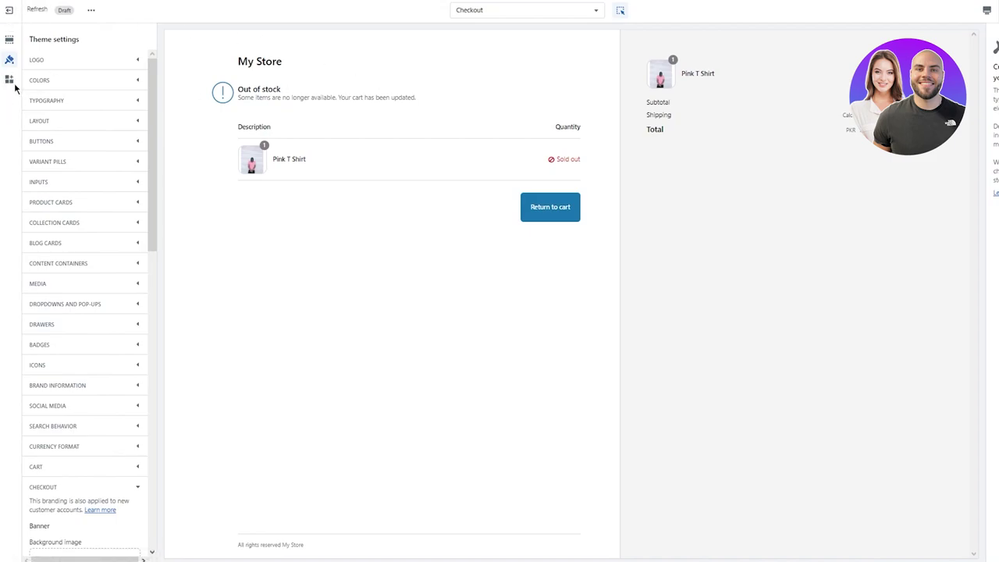
pyautogui.click(72, 59)
pyautogui.click(73, 60)
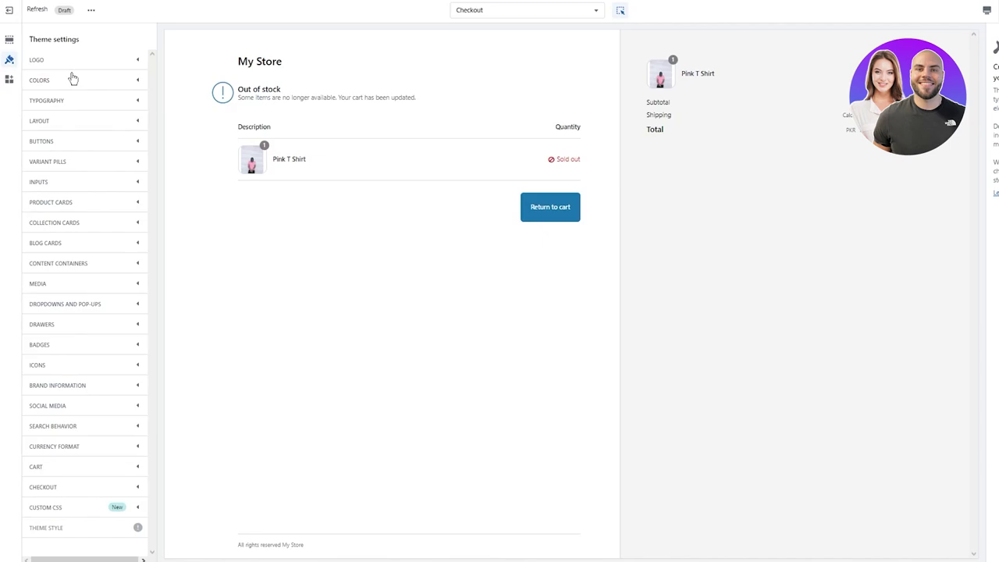
# Step: Try changing the theme's Solid button label color to red #D82D2D and undo the change
pyautogui.click(72, 79)
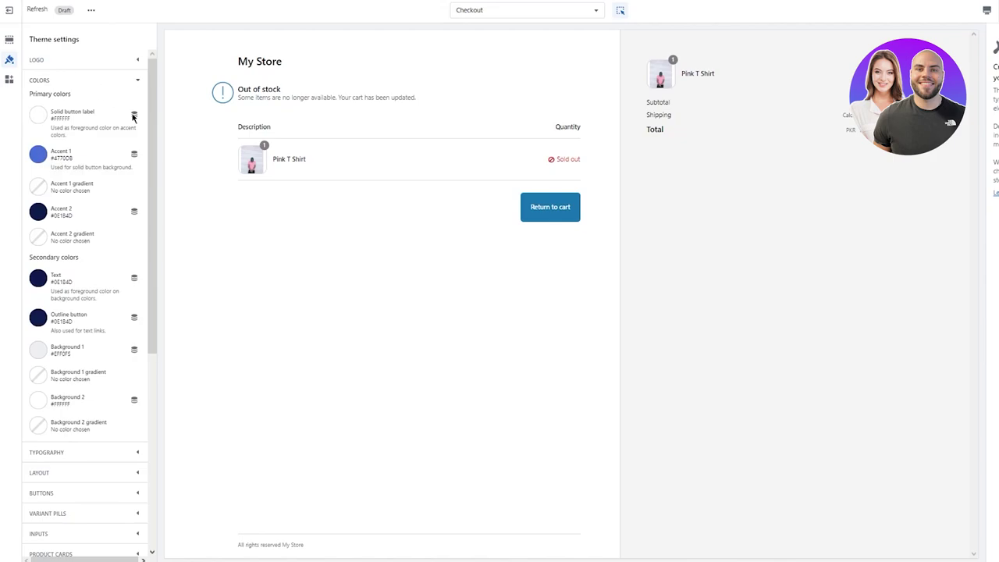
pyautogui.click(38, 116)
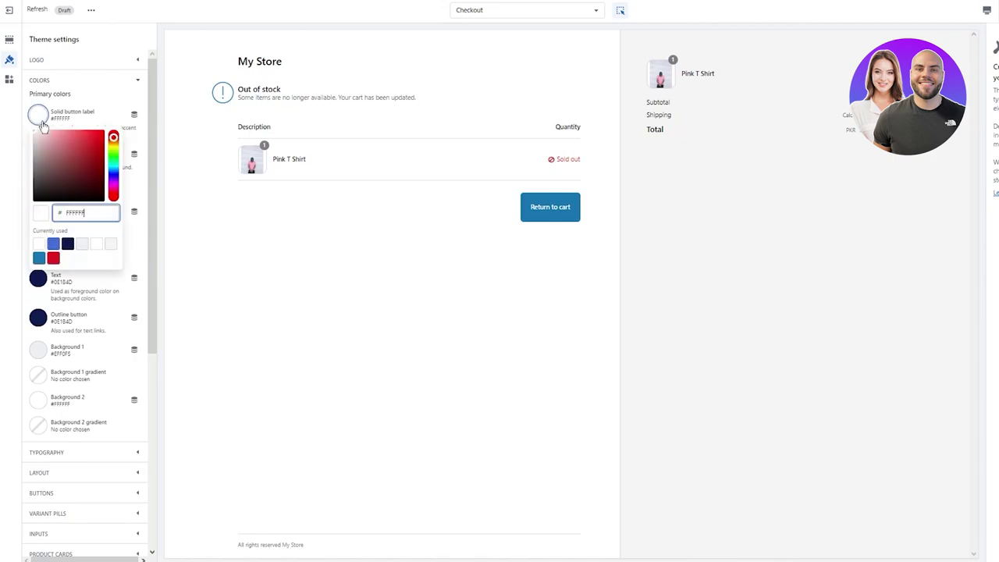
pyautogui.click(79, 172)
pyautogui.click(89, 152)
pyautogui.click(90, 142)
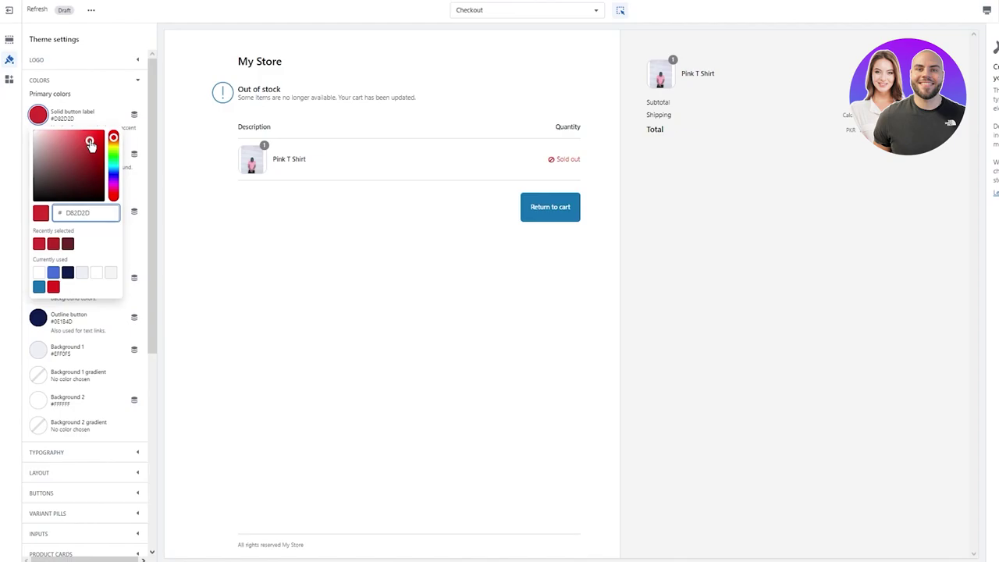
pyautogui.hotkey('ctrl', 'z')
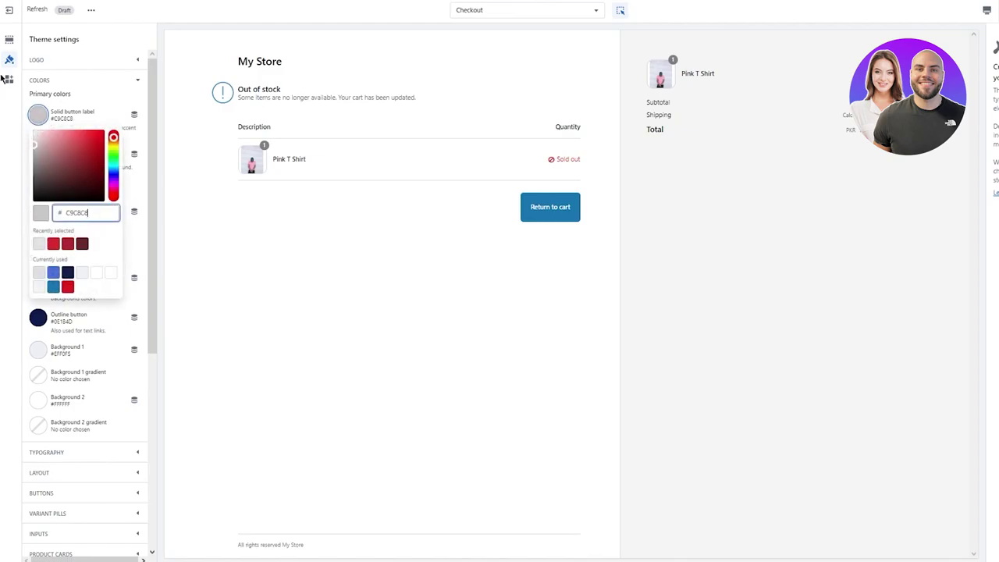
pyautogui.click(196, 233)
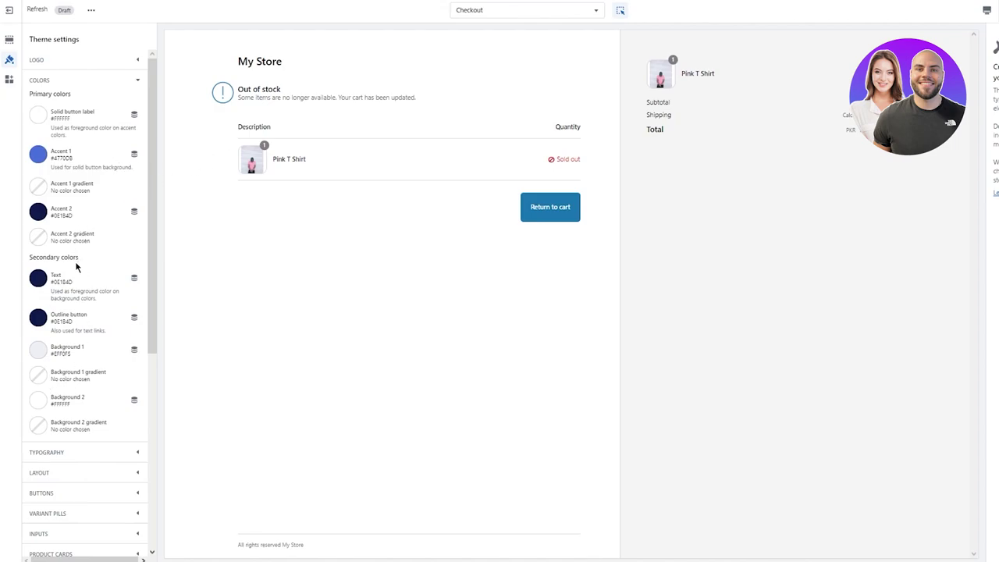
# Step: Set the theme's Accent 1 primary color to the light blue #6F8EDF
pyautogui.click(35, 156)
pyautogui.moveTo(86, 205)
pyautogui.mouseDown()
pyautogui.moveTo(78, 195)
pyautogui.moveTo(71, 221)
pyautogui.moveTo(93, 192)
pyautogui.mouseUp()
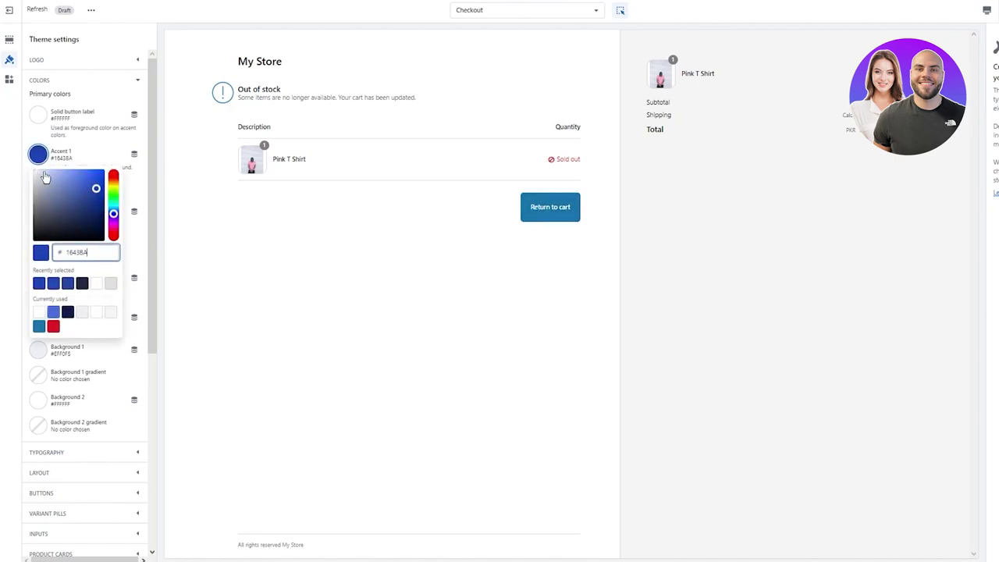
pyautogui.click(57, 179)
pyautogui.click(68, 178)
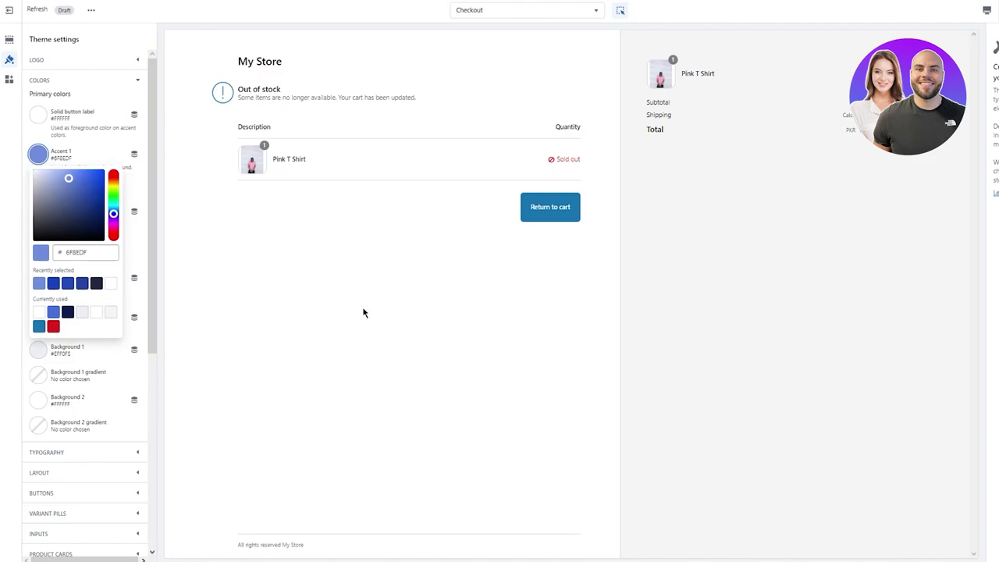
pyautogui.click(69, 151)
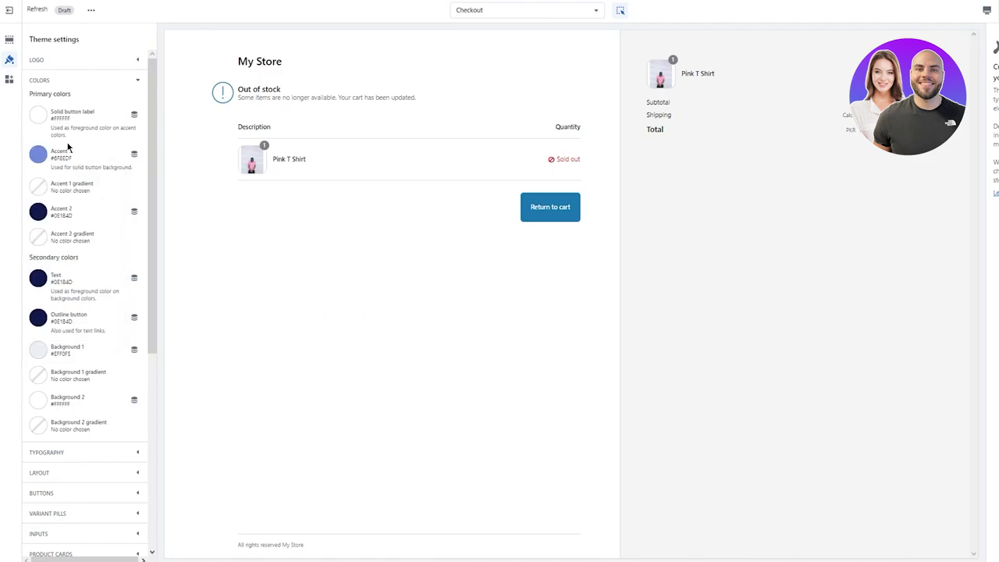
# Step: Apply the preset pink, cyan and green linear gradient to the theme's Accent 1 gradient
pyautogui.click(38, 187)
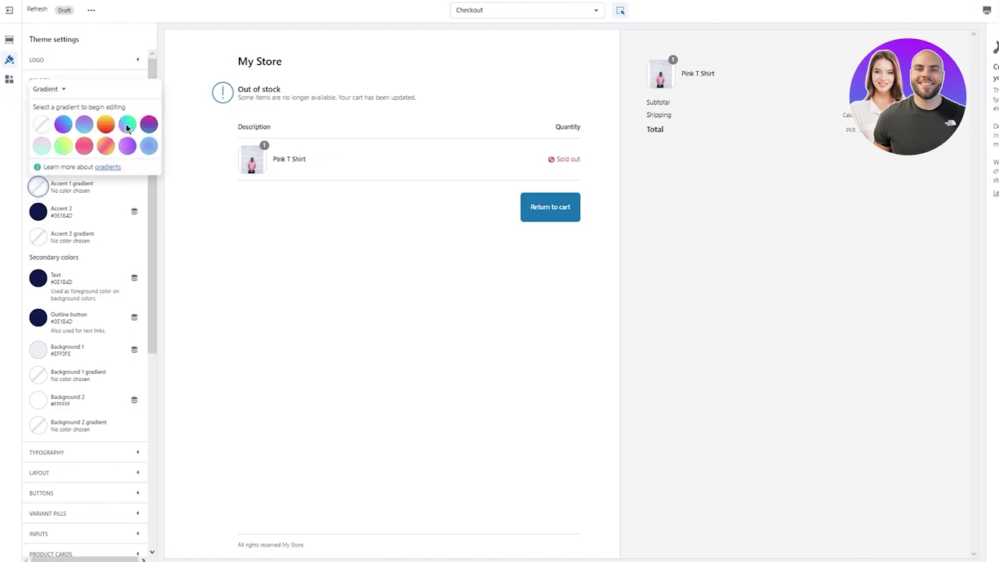
pyautogui.click(128, 128)
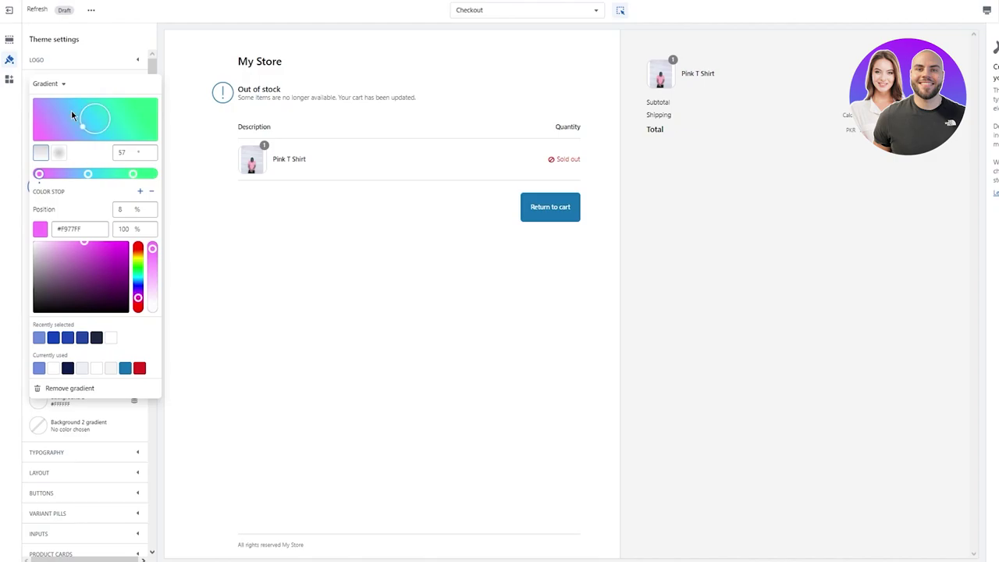
pyautogui.click(78, 472)
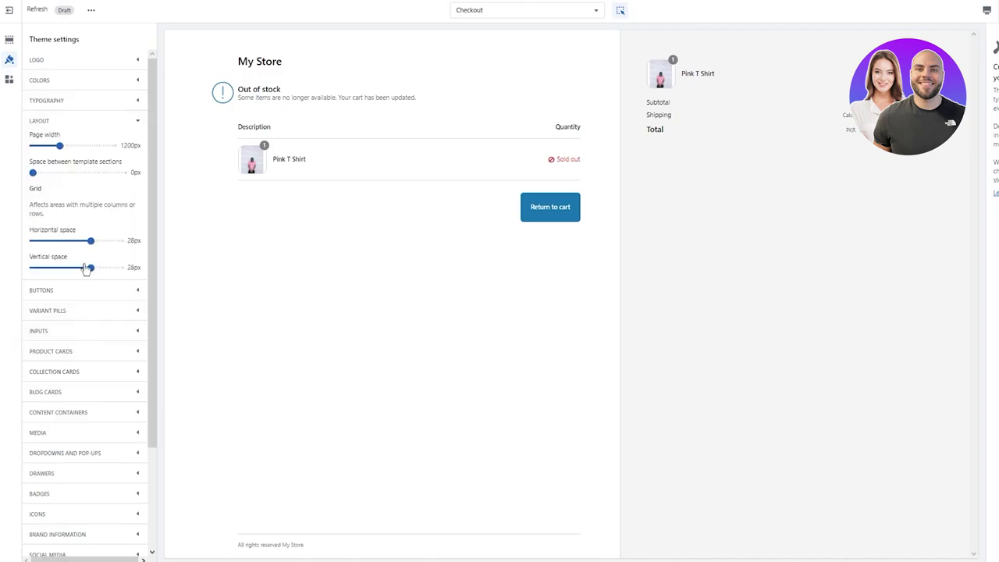
pyautogui.click(132, 124)
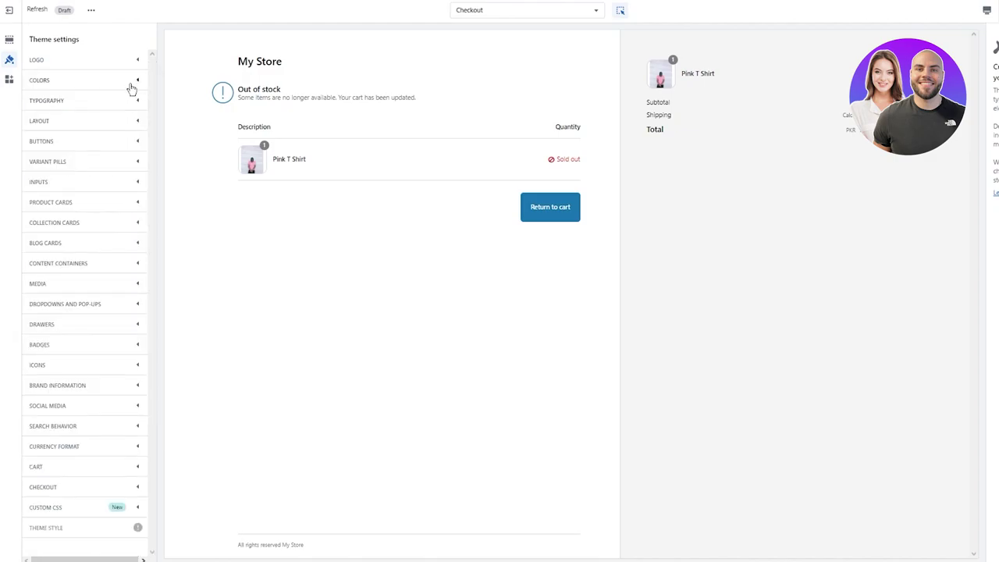
# Step: Set the theme's Background 2 secondary color to red #F12A2A
pyautogui.click(132, 81)
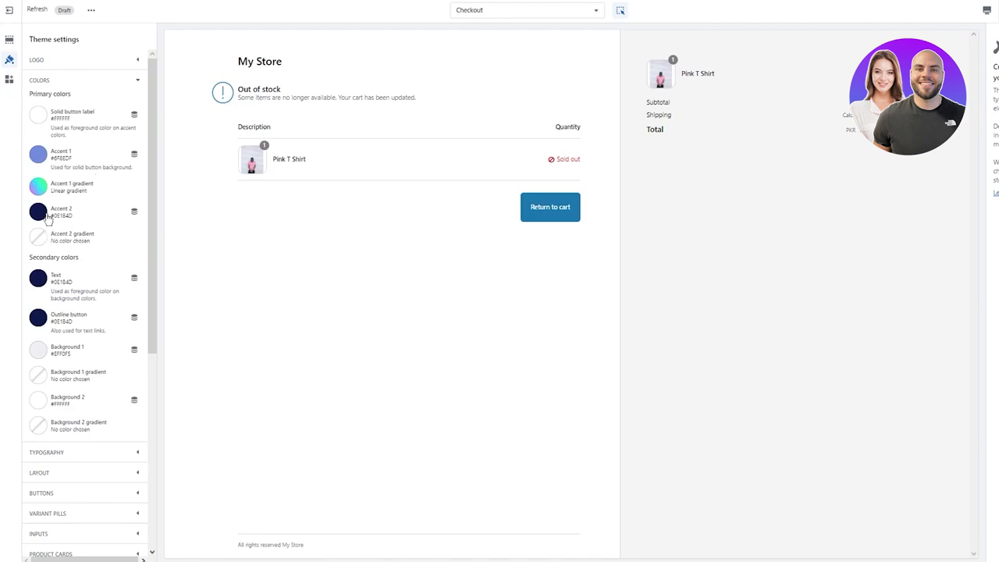
pyautogui.click(39, 401)
pyautogui.click(89, 240)
pyautogui.moveTo(89, 242); pyautogui.dragTo(91, 225)
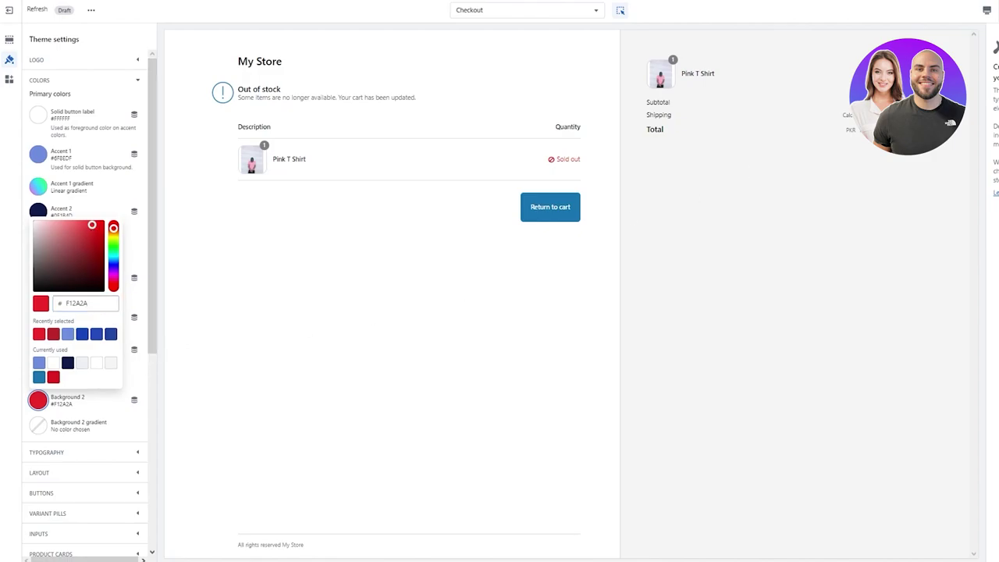
pyautogui.click(983, 11)
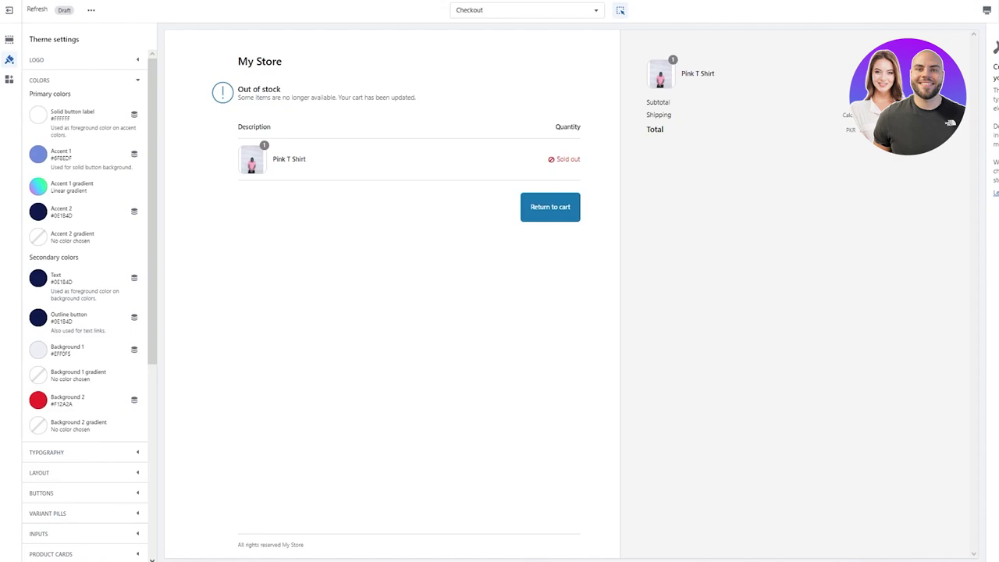
# Step: Open the theme's Custom CSS setting and place the cursor in its code editor
pyautogui.scroll(-4, 73, 413)
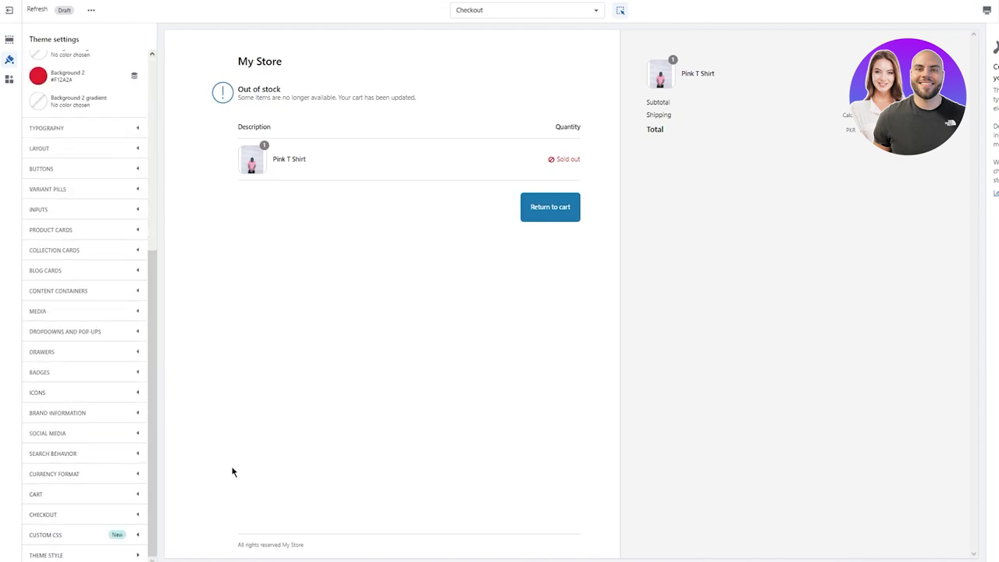
pyautogui.click(114, 535)
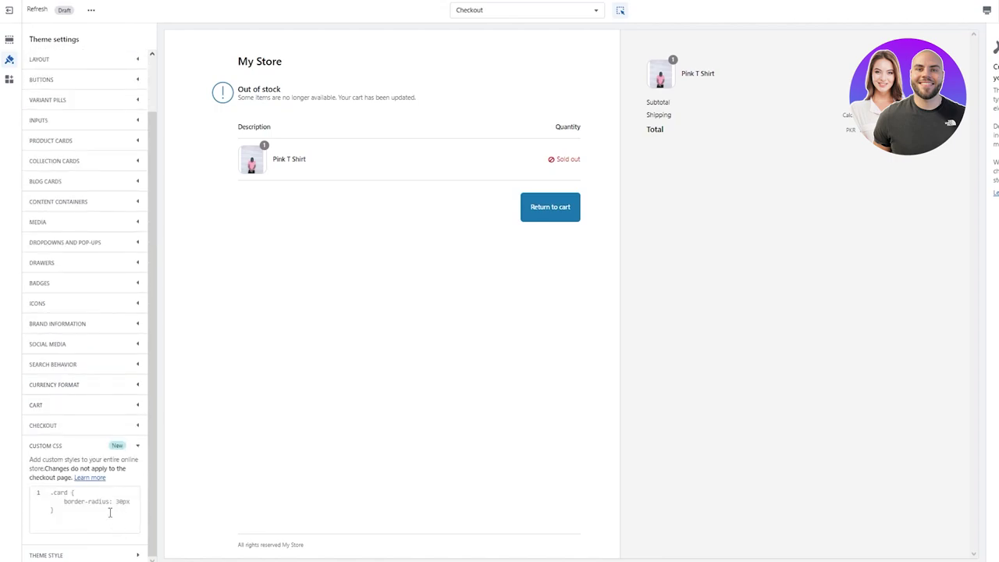
pyautogui.click(73, 502)
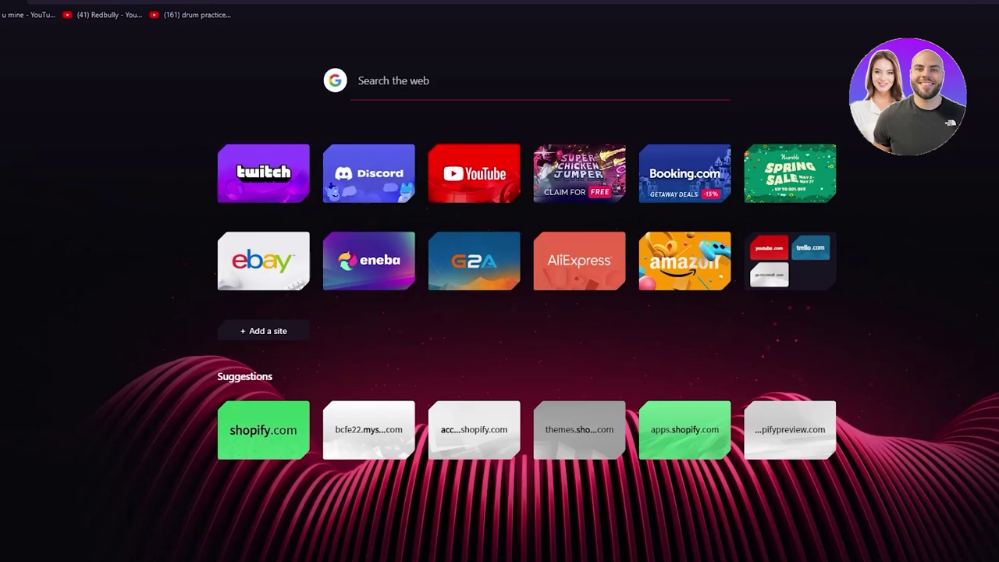
# Step: Search the web in a new browser tab for "custom css for making page blue"
pyautogui.write('cust')
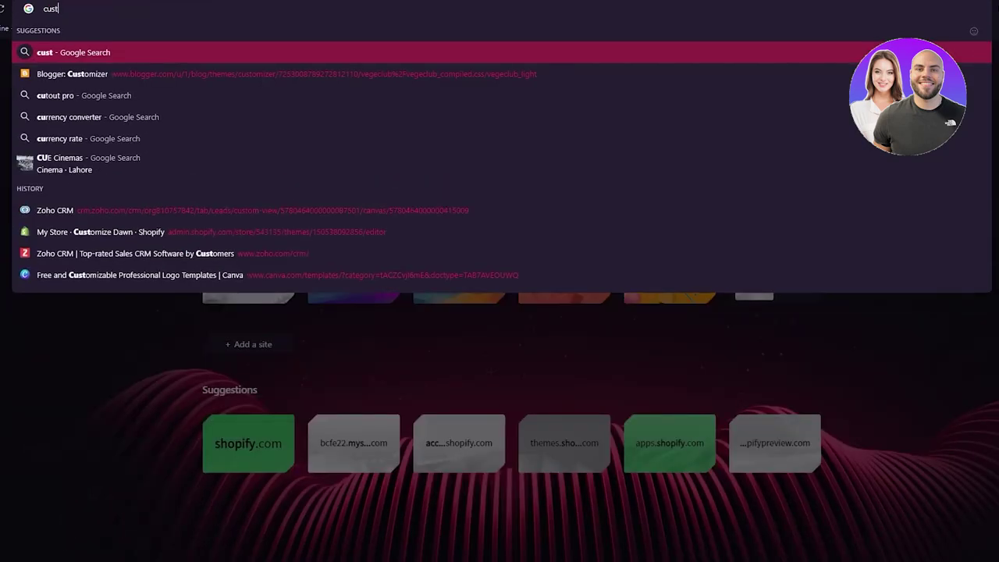
pyautogui.write('om css fo')
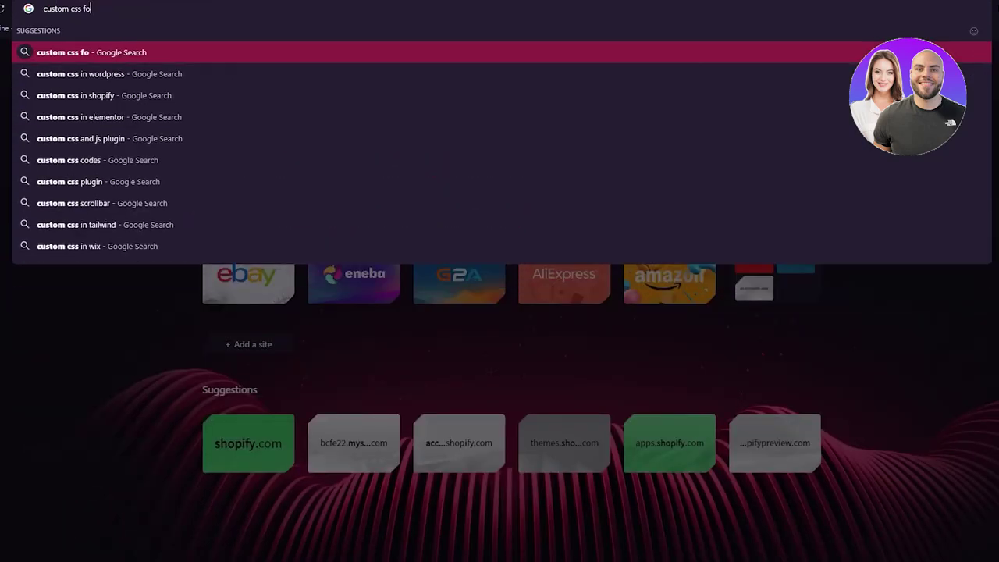
pyautogui.write('r making p')
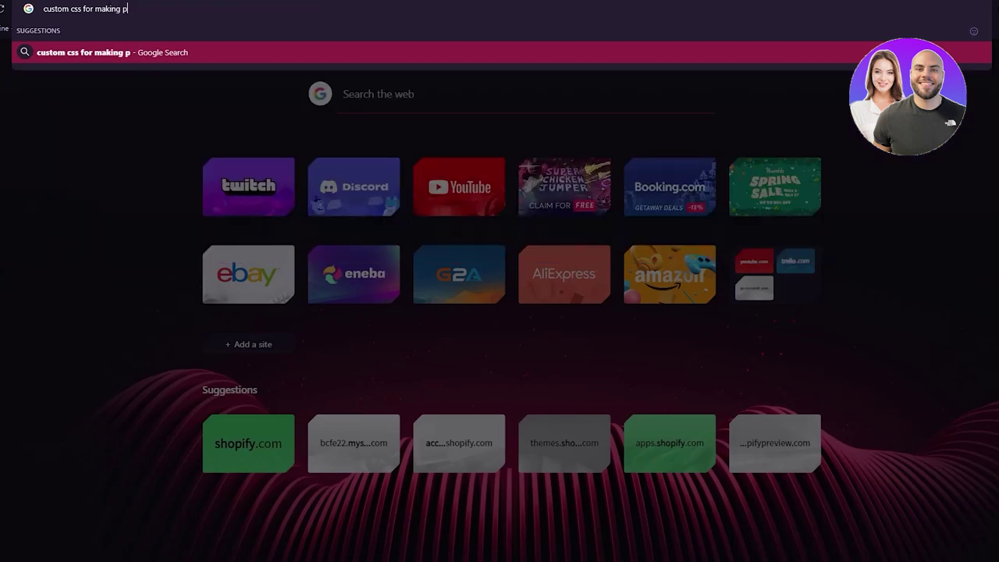
pyautogui.write('age blue')
pyautogui.press('Return')
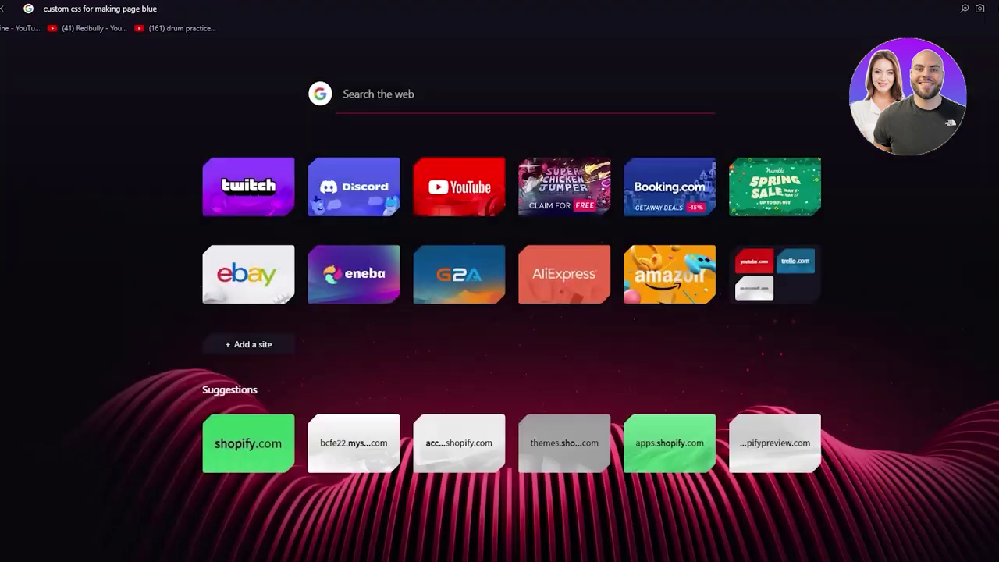
# Step: Open the W3Schools CSS background-color article and copy its example code with the h1, div and p background rules
pyautogui.click(195, 140)
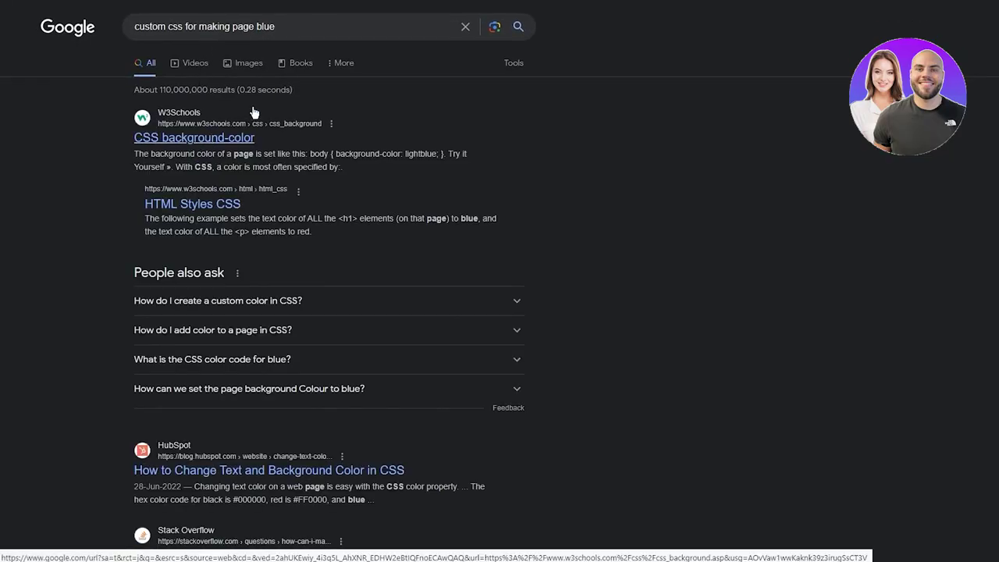
pyautogui.scroll(-7, 312, 237)
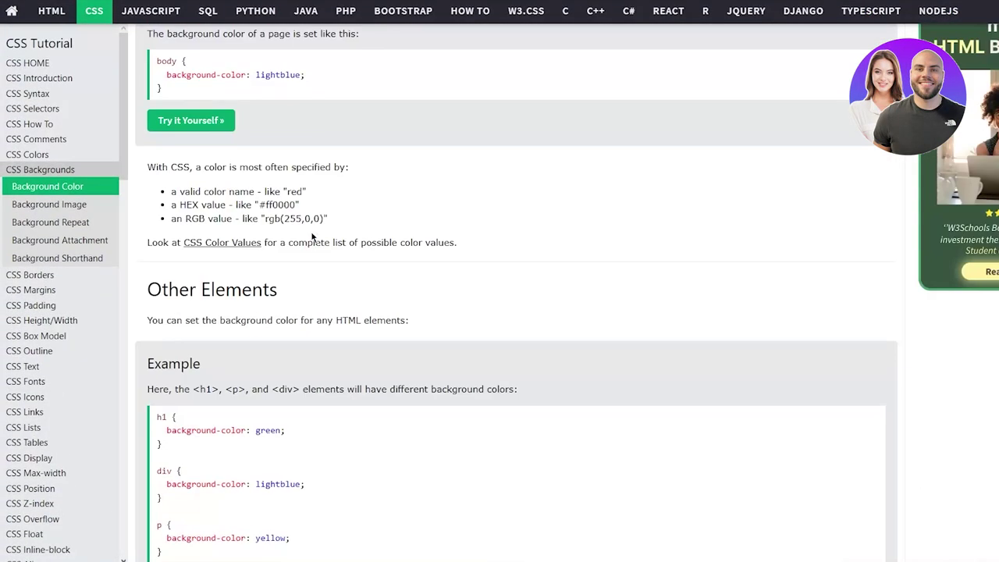
pyautogui.scroll(3, 312, 236)
pyautogui.scroll(-5, 318, 228)
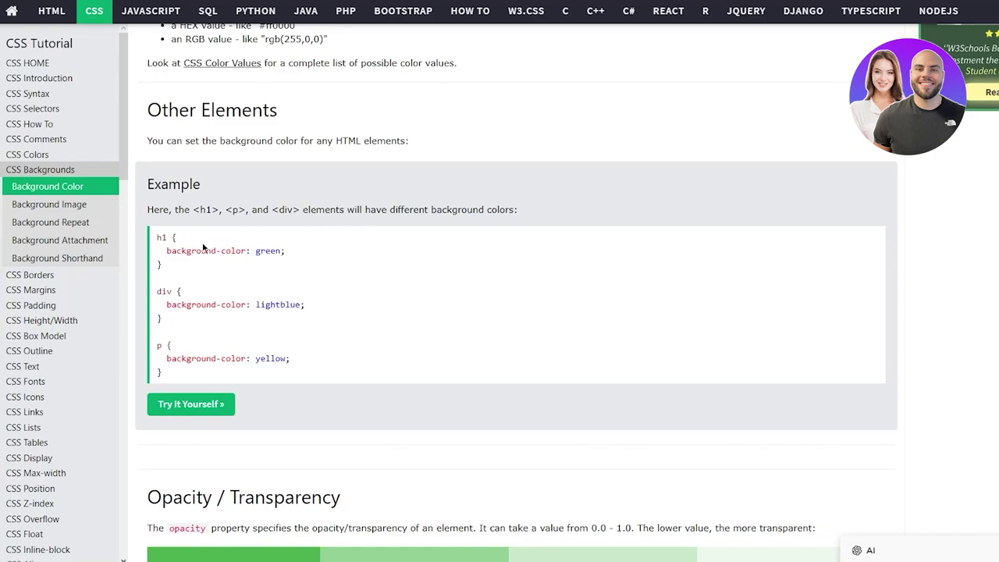
pyautogui.moveTo(155, 237); pyautogui.dragTo(298, 374)
pyautogui.hotkey('ctrl', 'c')
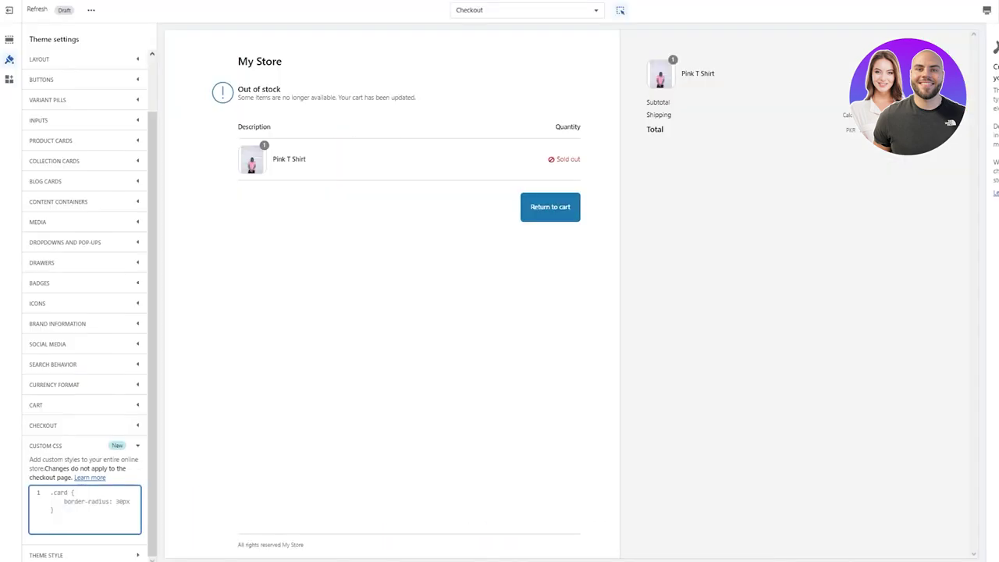
# Step: Try the copied h1, div and p background rules in the theme's Custom CSS editor and delete them again
pyautogui.rightClick(65, 501)
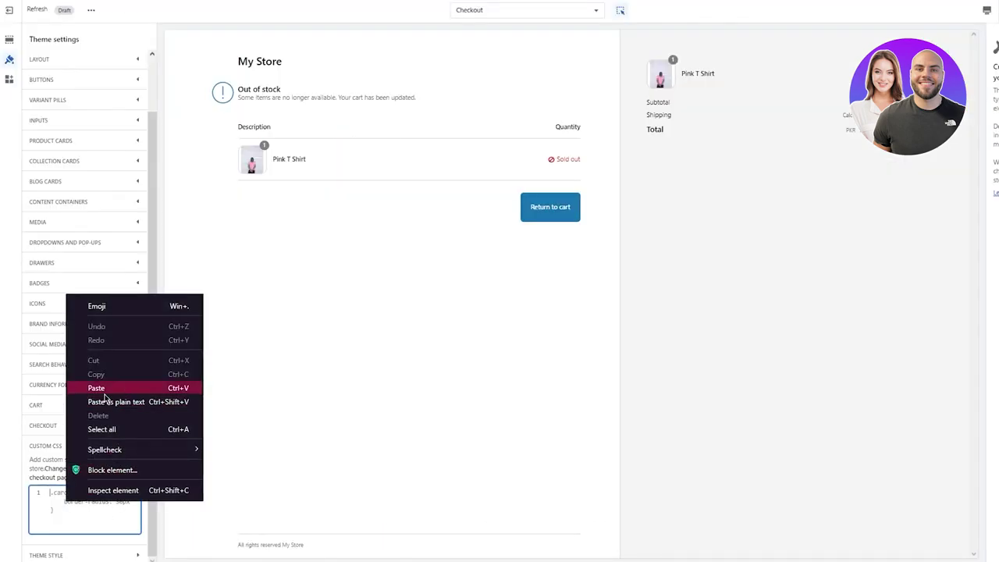
pyautogui.click(106, 386)
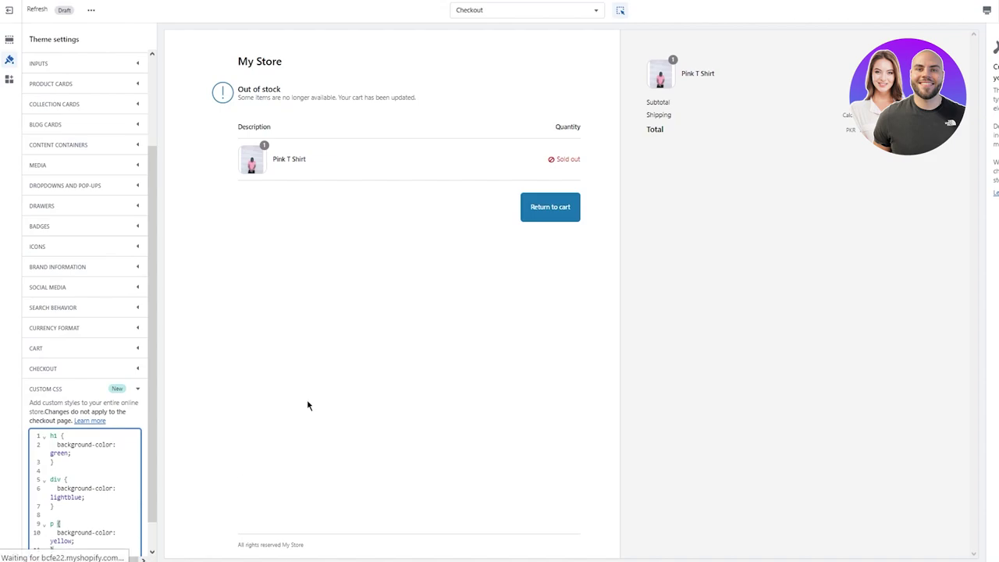
pyautogui.click(116, 488)
pyautogui.scroll(-1, 116, 488)
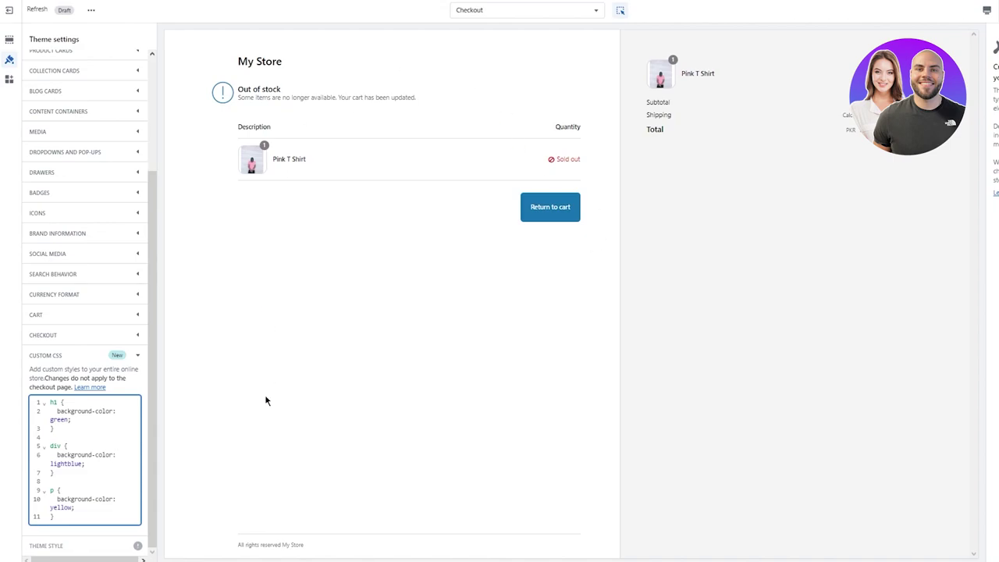
pyautogui.moveTo(56, 517); pyautogui.dragTo(7, 364)
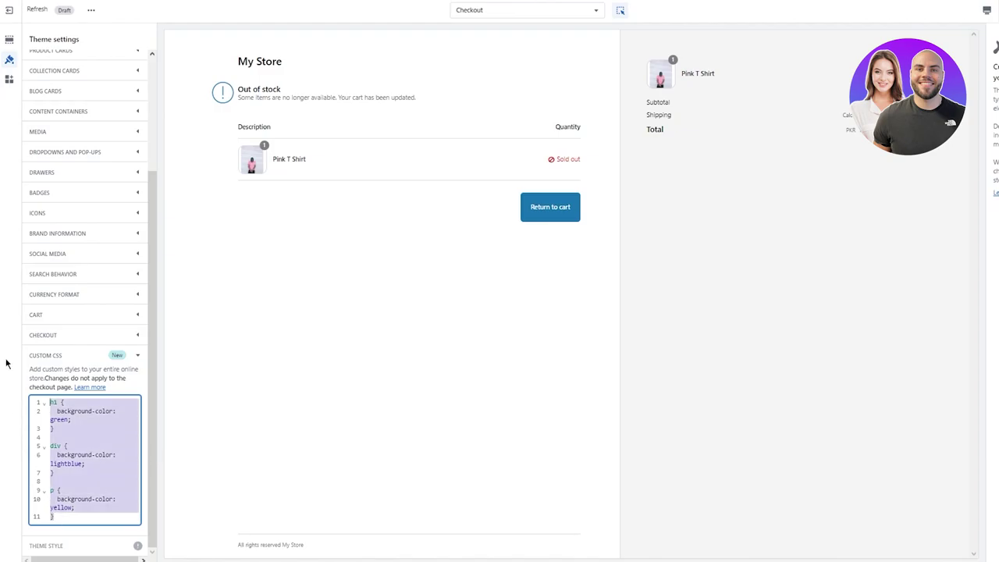
pyautogui.press('BackSpace')
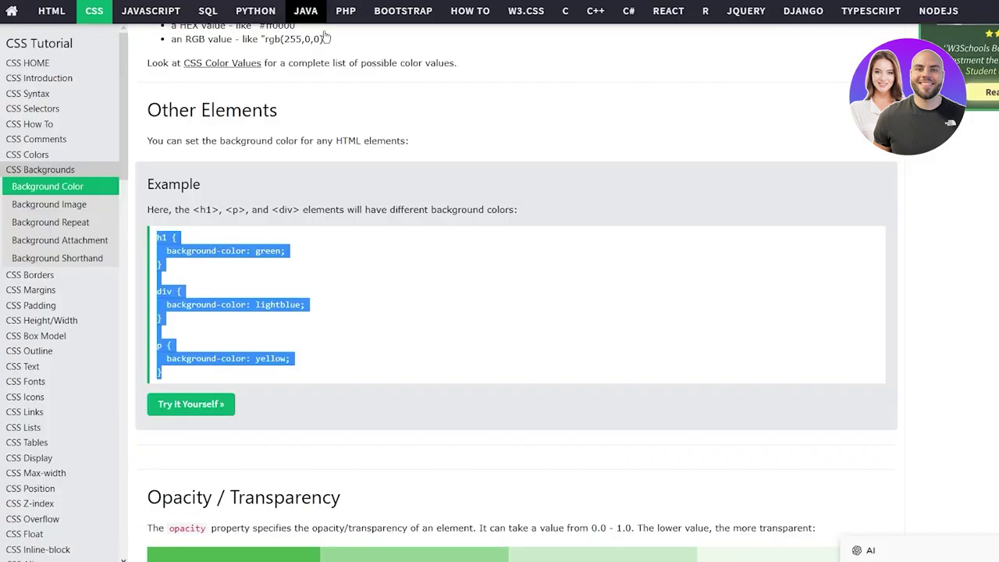
# Step: Copy the W3Schools body rule with background-color lightblue and paste it into the theme's Custom CSS editor
pyautogui.scroll(5, 338, 170)
pyautogui.click(363, 160)
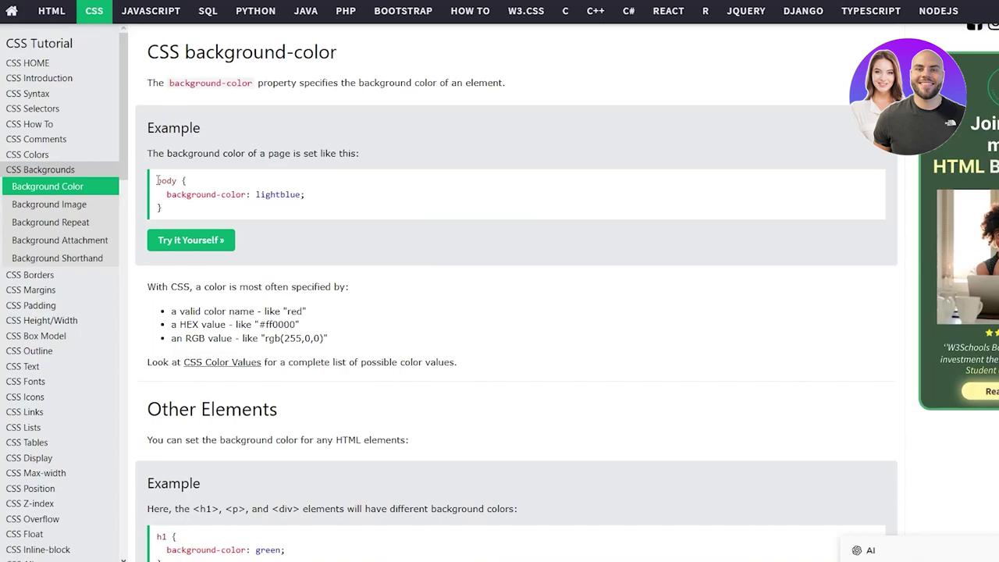
pyautogui.moveTo(158, 180); pyautogui.dragTo(220, 214)
pyautogui.hotkey('ctrl', 'c')
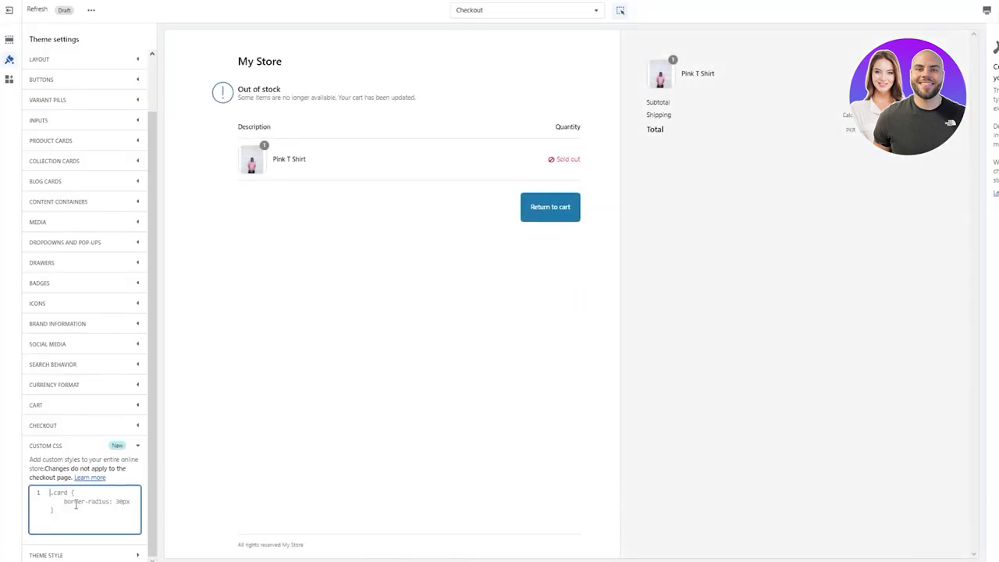
pyautogui.rightClick(75, 503)
pyautogui.click(103, 388)
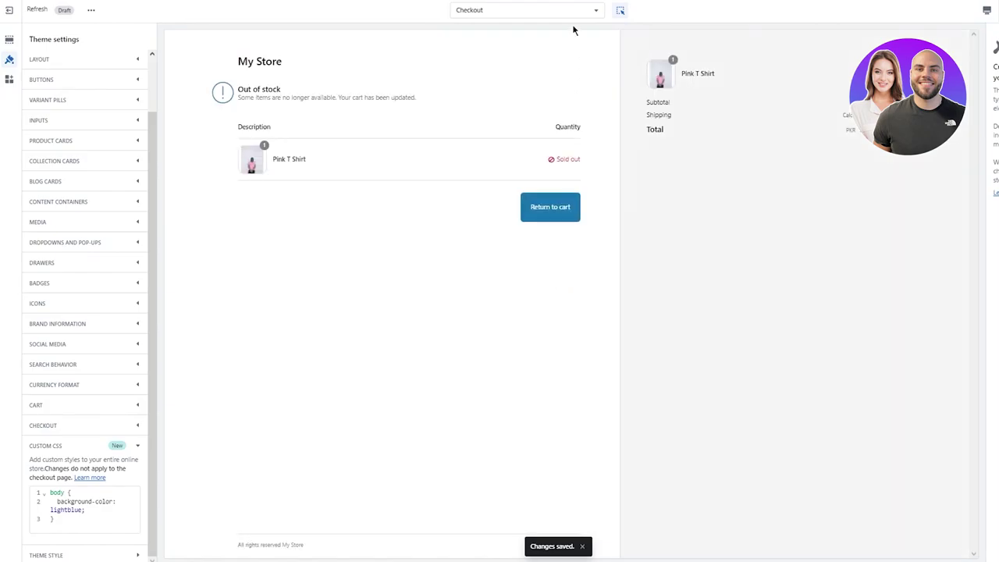
# Step: Switch the theme preview from Checkout to the Home page and examine the page background
pyautogui.click(538, 11)
pyautogui.click(492, 59)
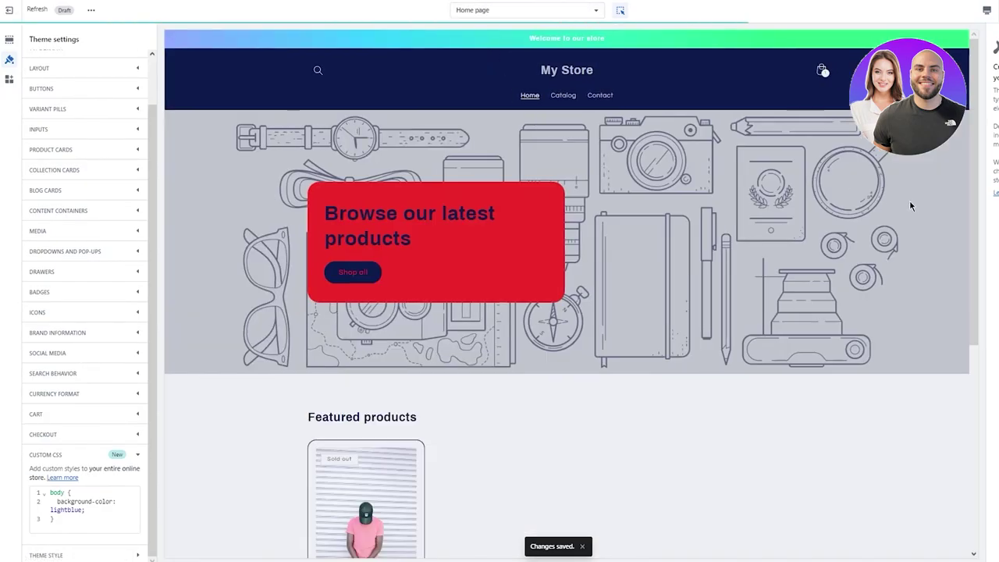
pyautogui.scroll(-4, 836, 208)
pyautogui.scroll(4, 816, 214)
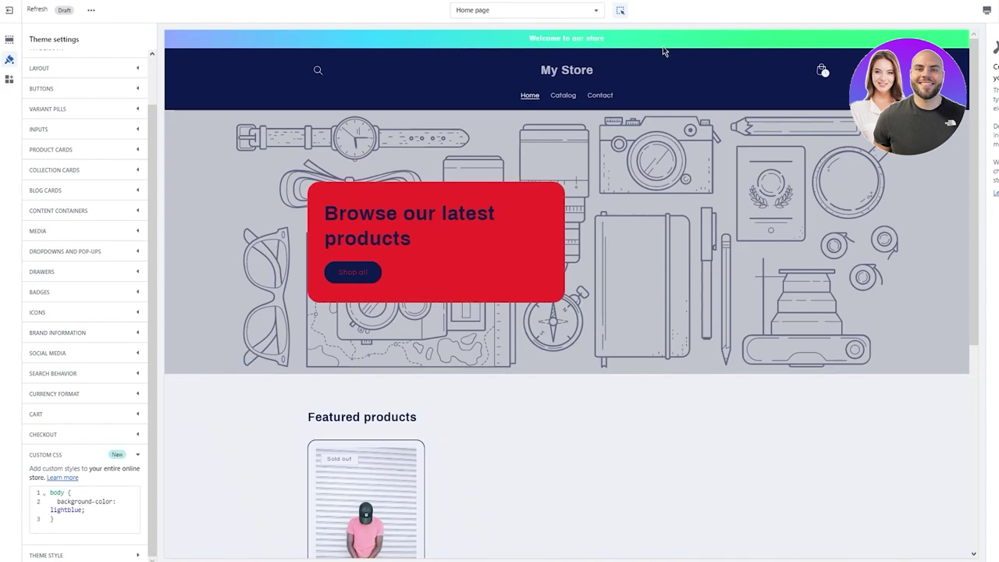
# Step: Open the Default product template and paste the body lightblue background rule into the Product information section's Custom CSS
pyautogui.click(520, 10)
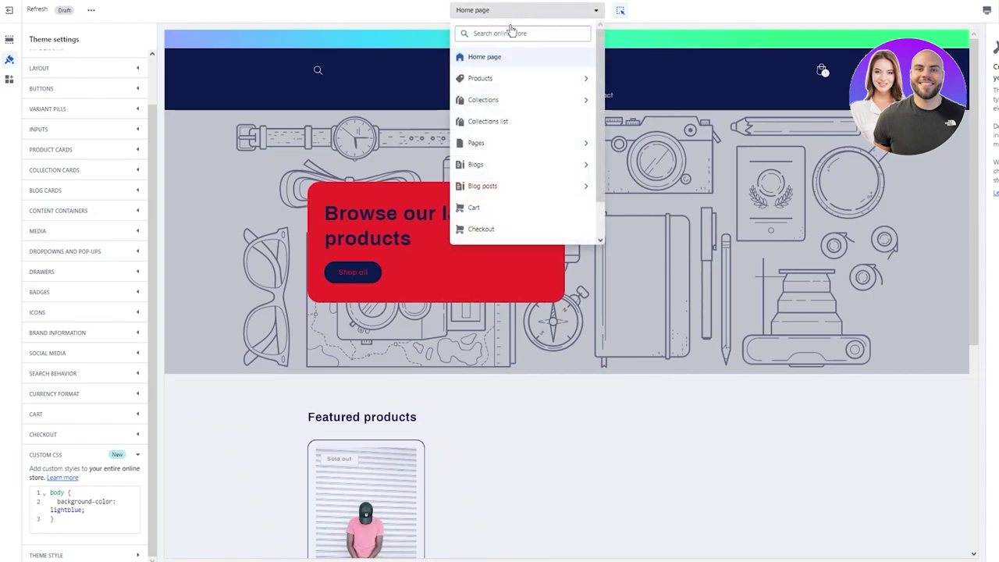
pyautogui.click(507, 76)
pyautogui.click(511, 81)
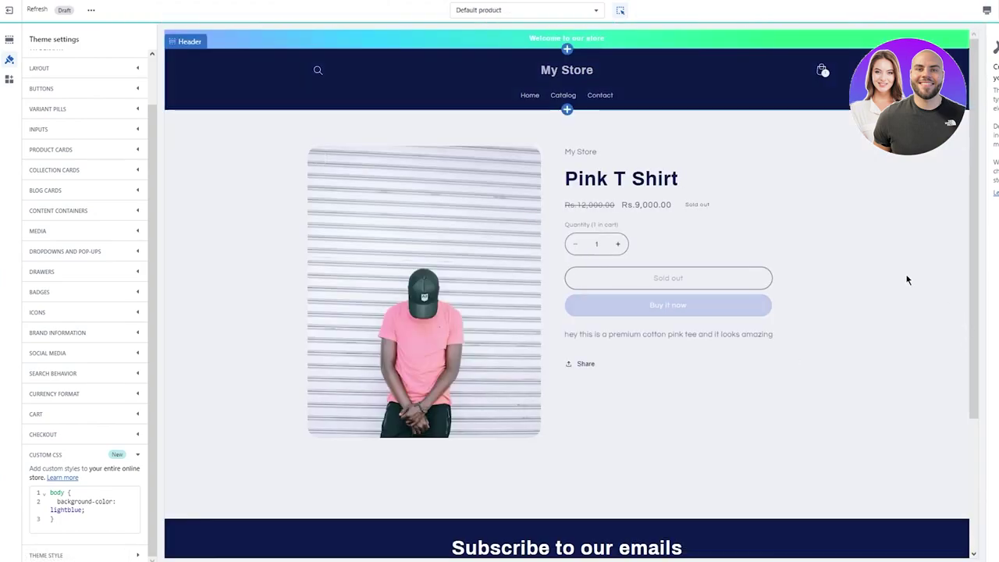
pyautogui.click(722, 438)
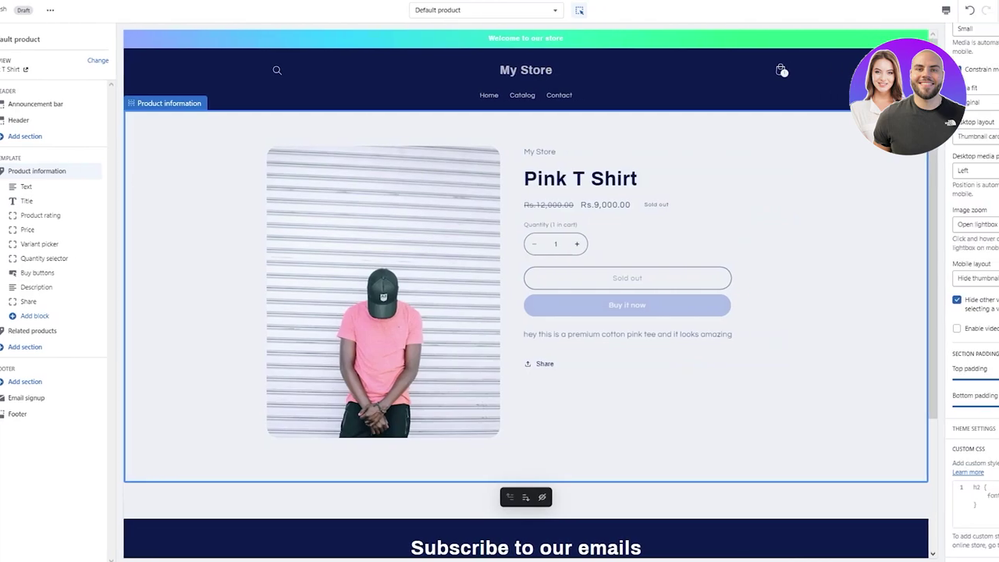
pyautogui.click(938, 510)
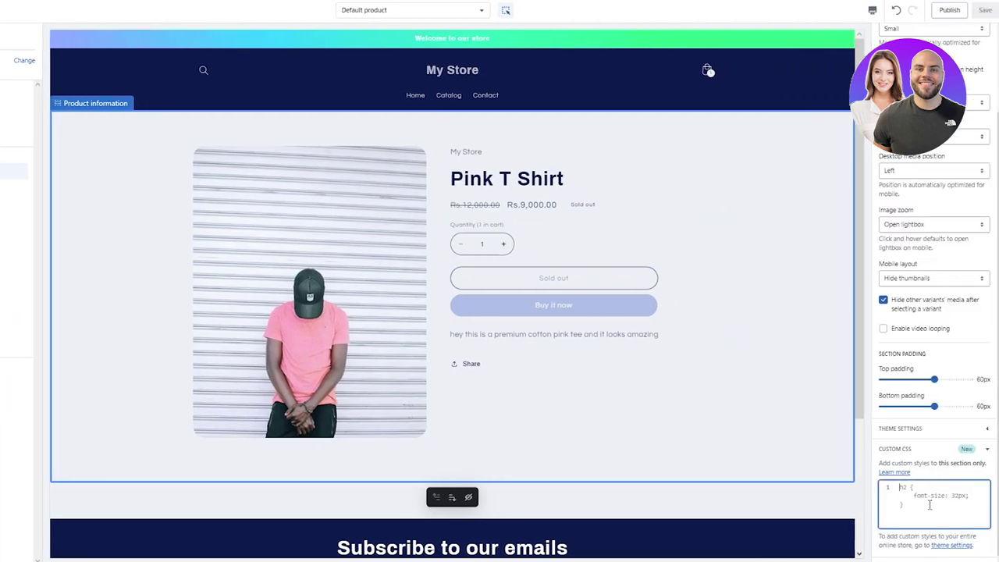
pyautogui.rightClick(928, 504)
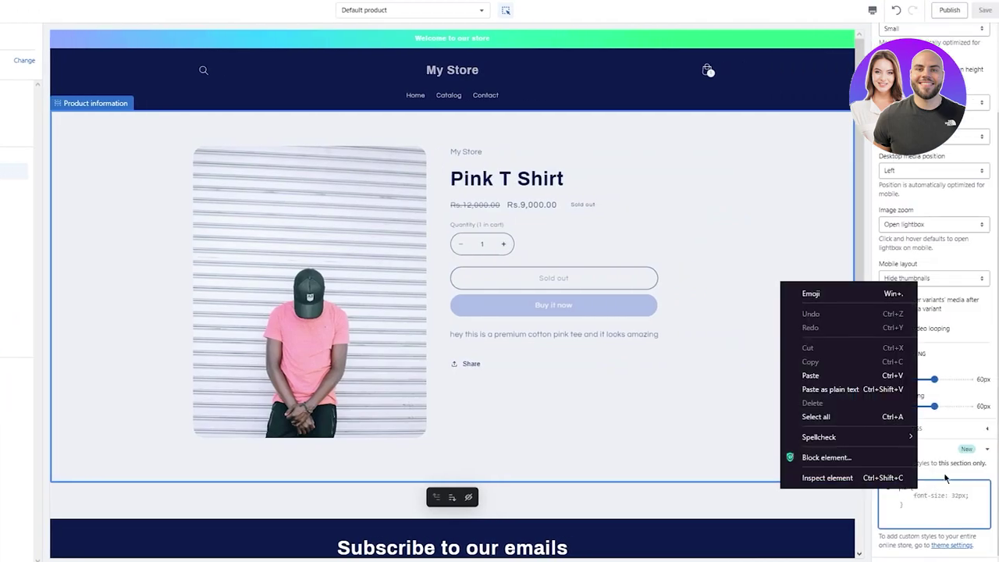
pyautogui.click(818, 377)
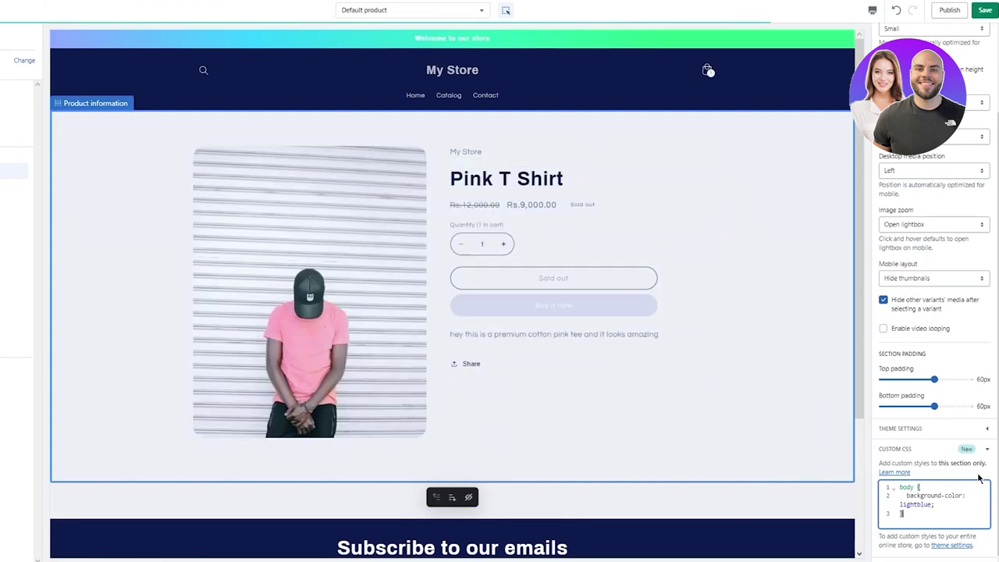
pyautogui.click(827, 444)
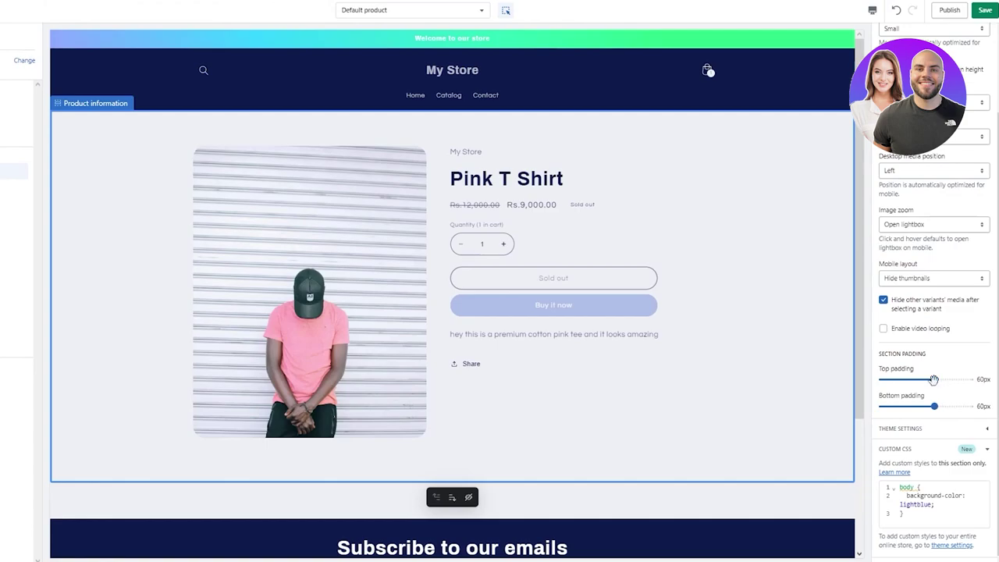
# Step: Expand the Product information section's theme settings and review its page width and badge options
pyautogui.click(948, 429)
pyautogui.scroll(-2, 947, 427)
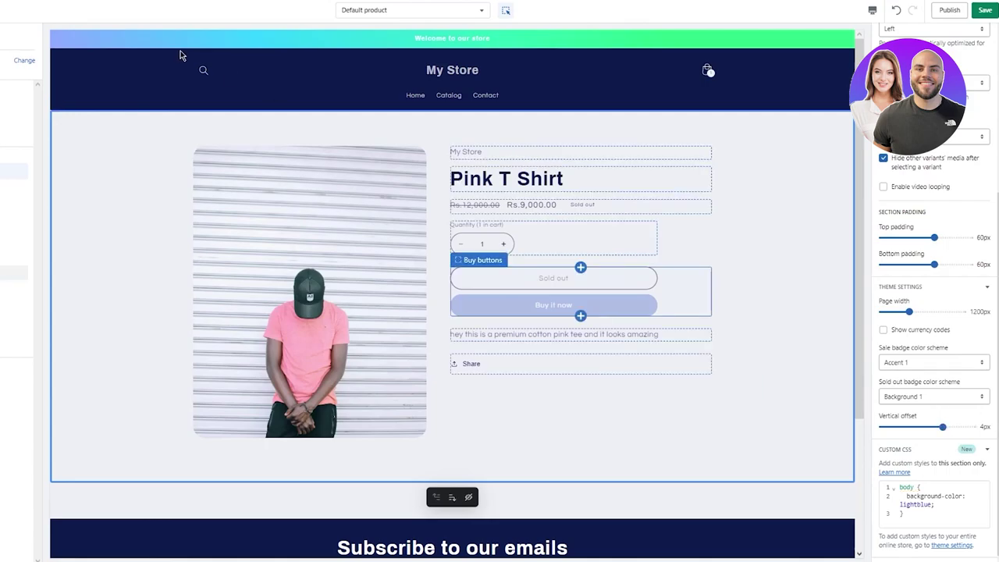
# Step: Return to the Home page template and add a Slideshow section below the Featured collection
pyautogui.click(374, 10)
pyautogui.click(377, 59)
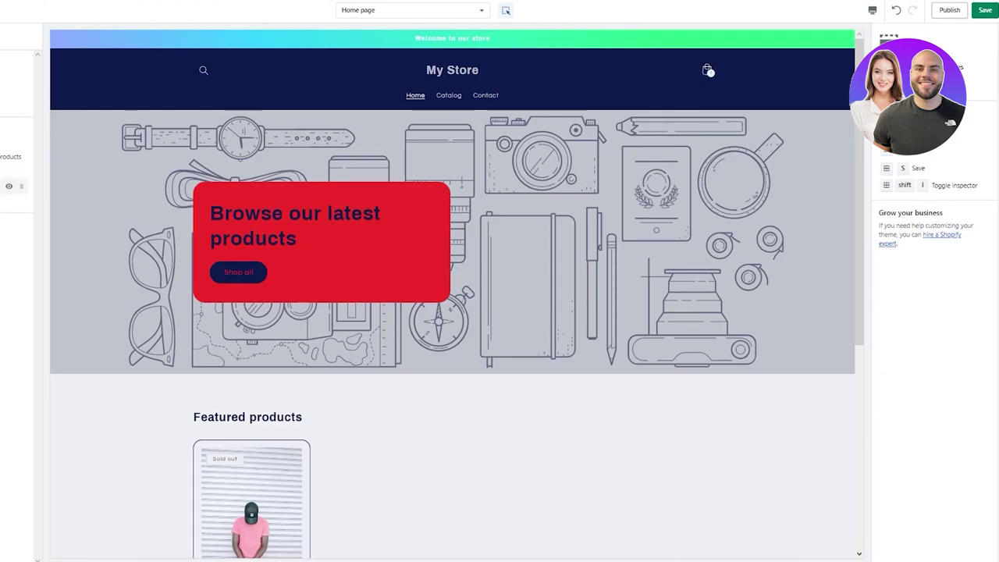
pyautogui.click(15, 201)
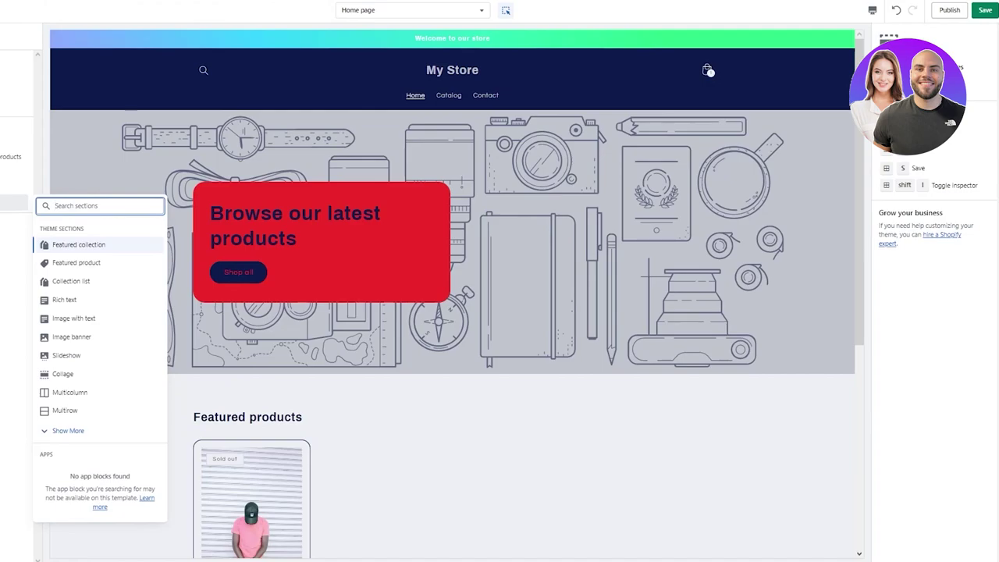
pyautogui.press('Escape')
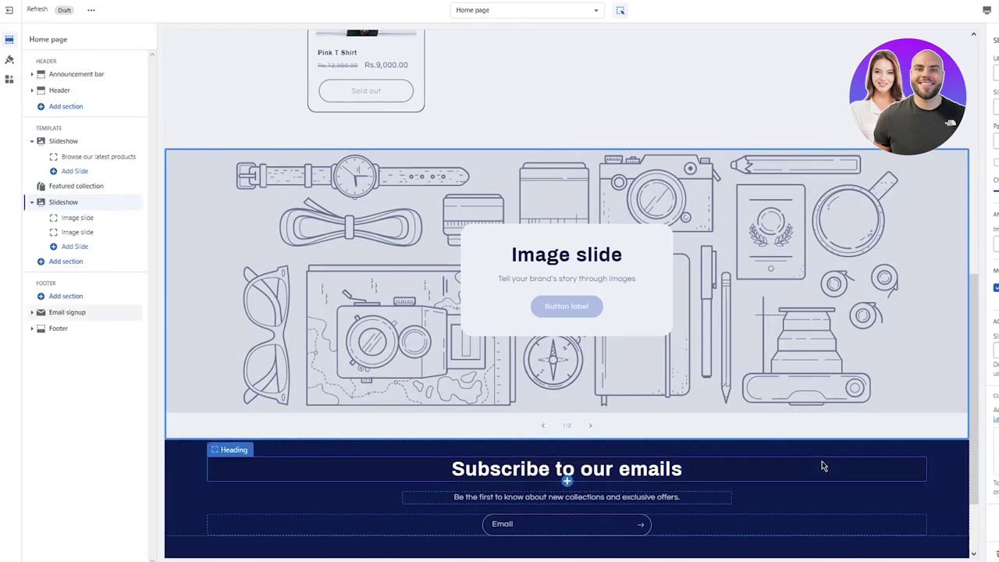
# Step: Add a third image slide to the new Slideshow section and move that section to the first place in the template
pyautogui.click(442, 224)
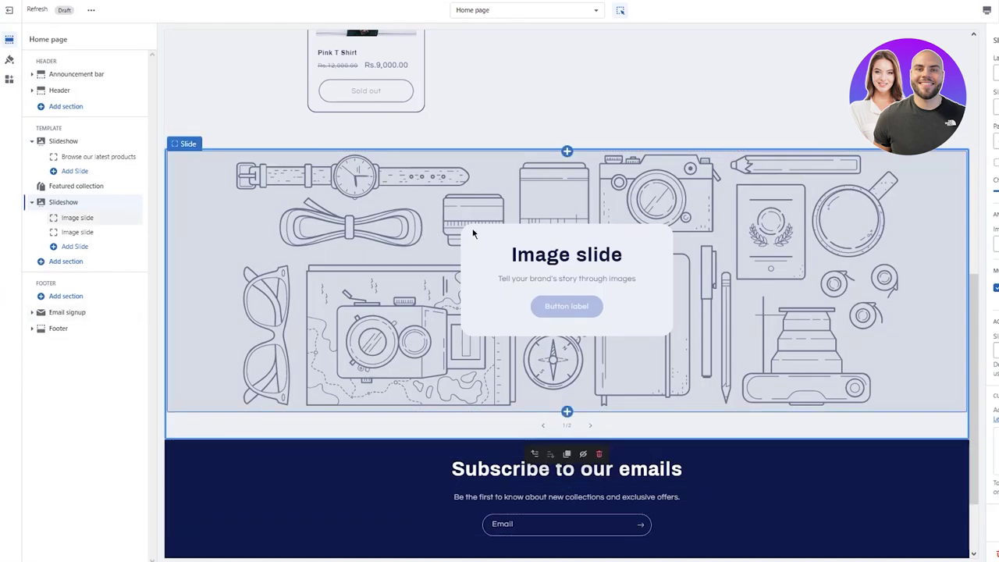
pyautogui.click(69, 247)
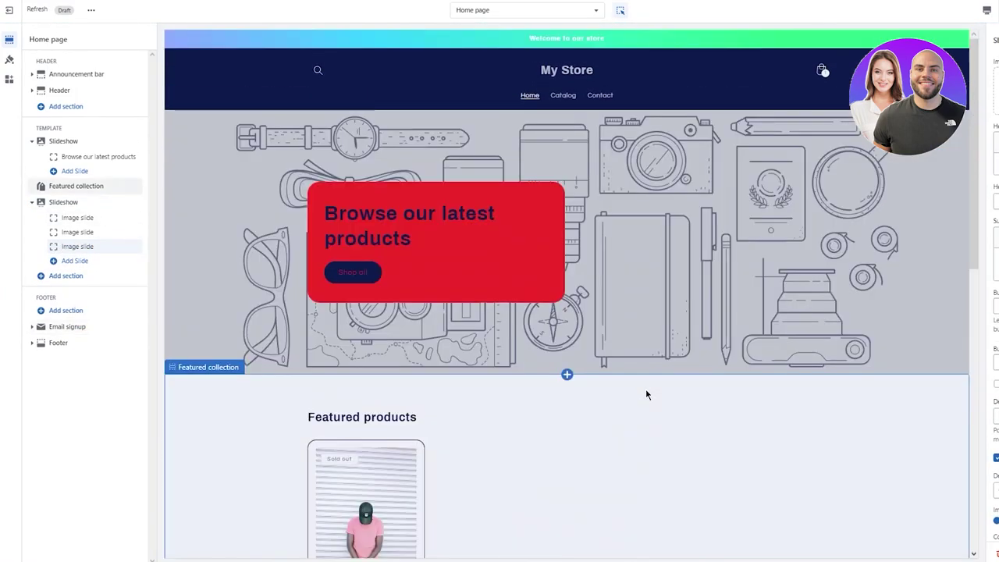
pyautogui.scroll(-4, 645, 394)
pyautogui.scroll(-1, 645, 394)
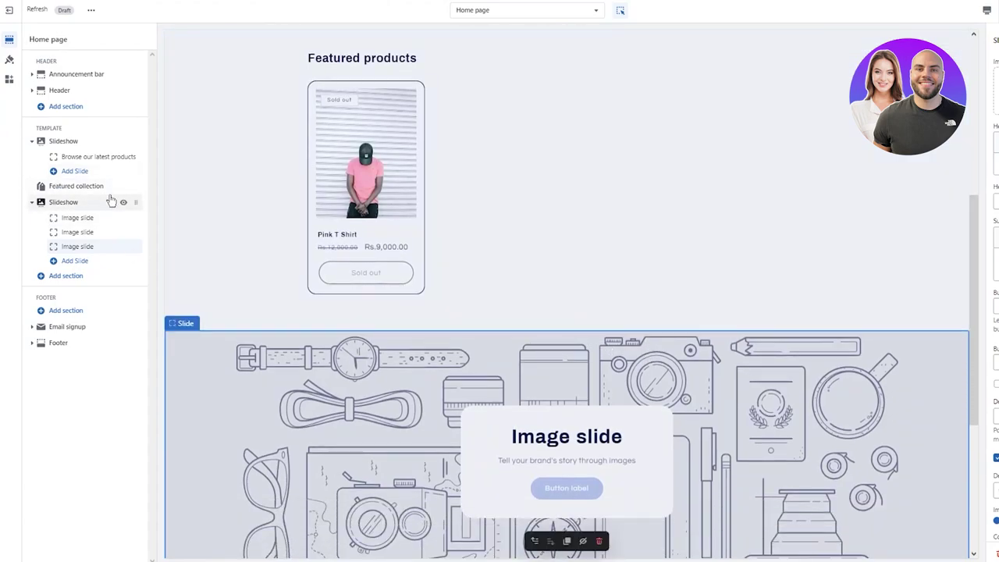
pyautogui.click(135, 200)
pyautogui.moveTo(138, 199); pyautogui.dragTo(131, 142)
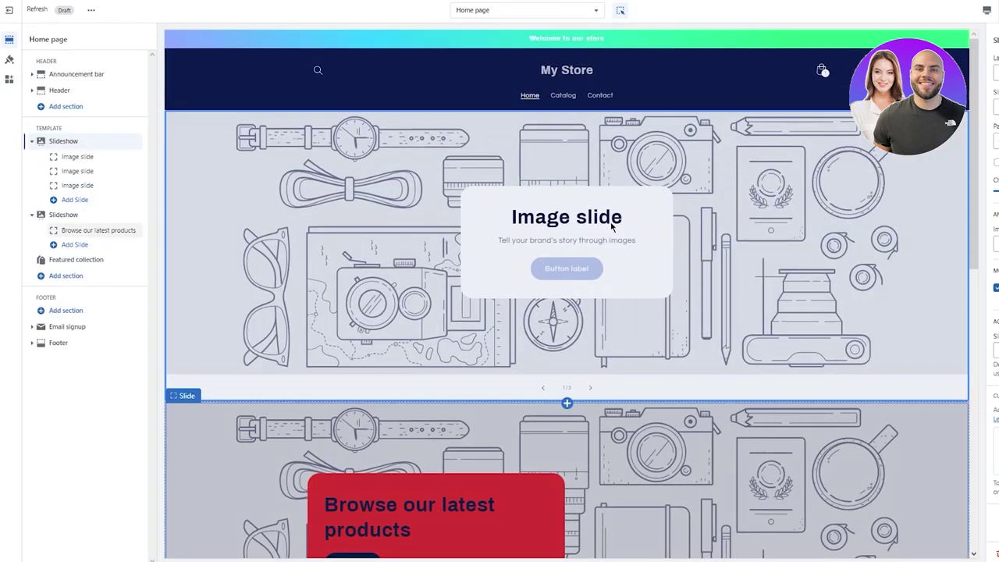
# Step: Set the first image slide's picture to the pink T-shirt photo from the store library
pyautogui.click(78, 159)
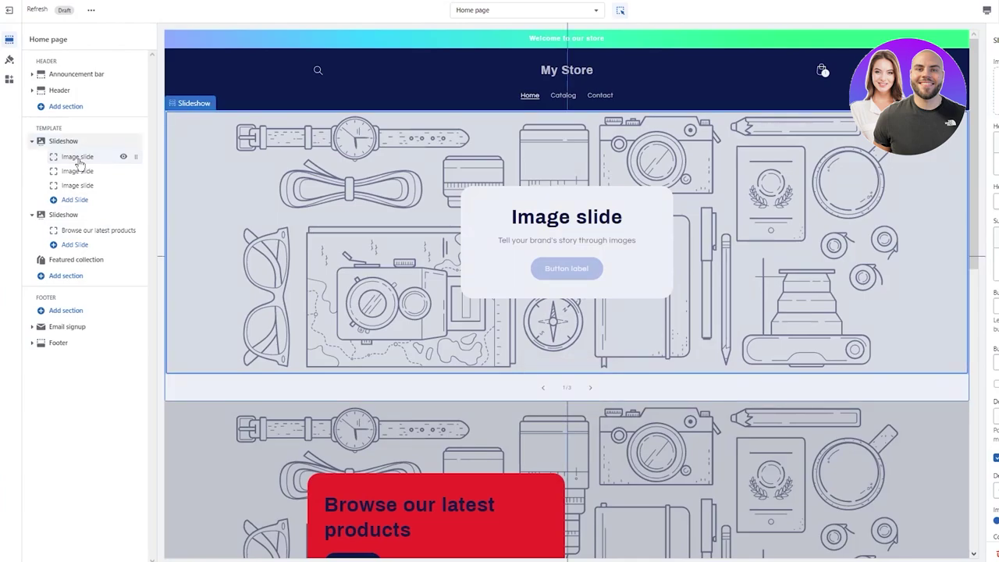
pyautogui.click(78, 159)
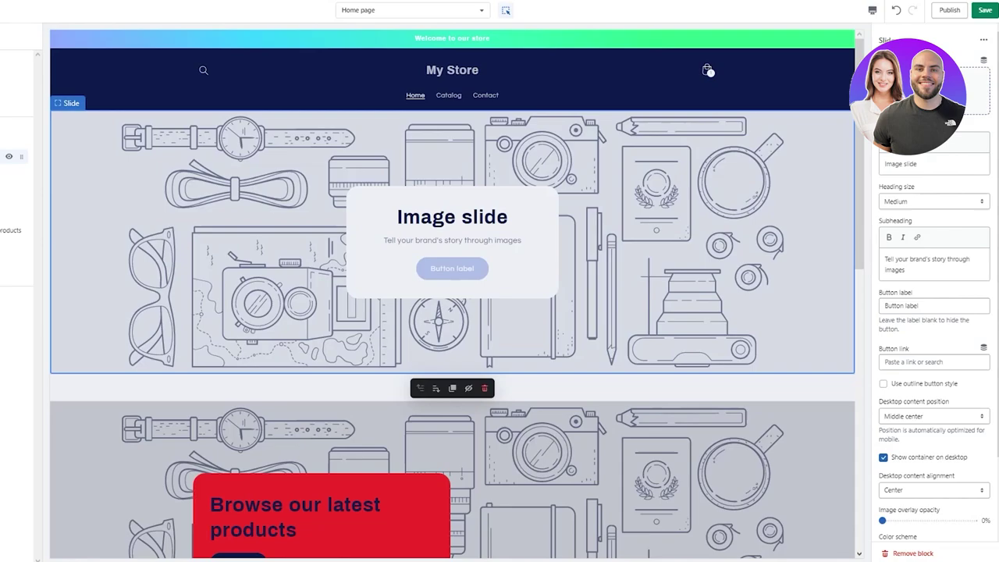
pyautogui.click(929, 93)
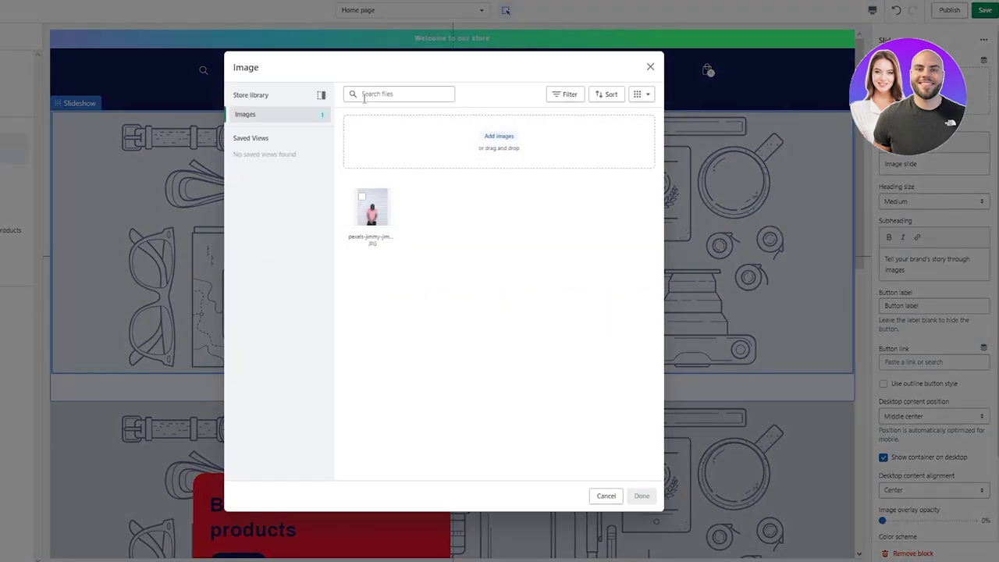
pyautogui.click(365, 205)
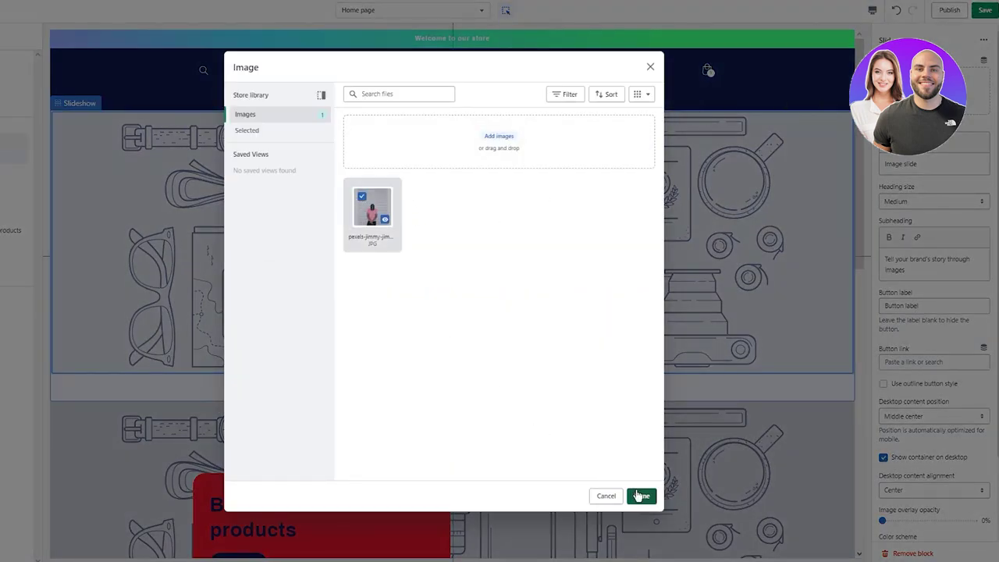
pyautogui.click(639, 496)
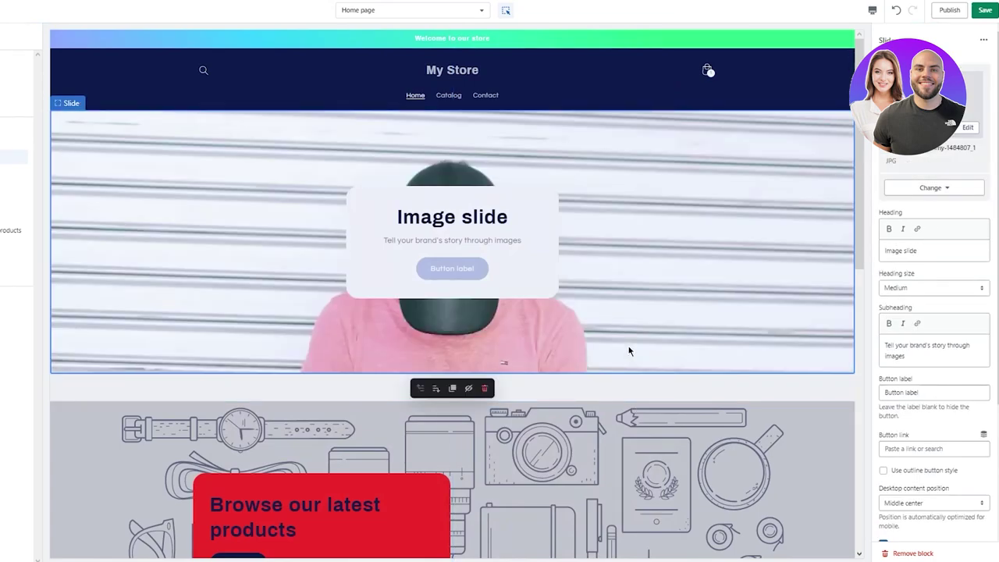
# Step: Upload the Black Yellow Simple Typography image to the store library and set it as the second image slide's picture
pyautogui.click(14, 171)
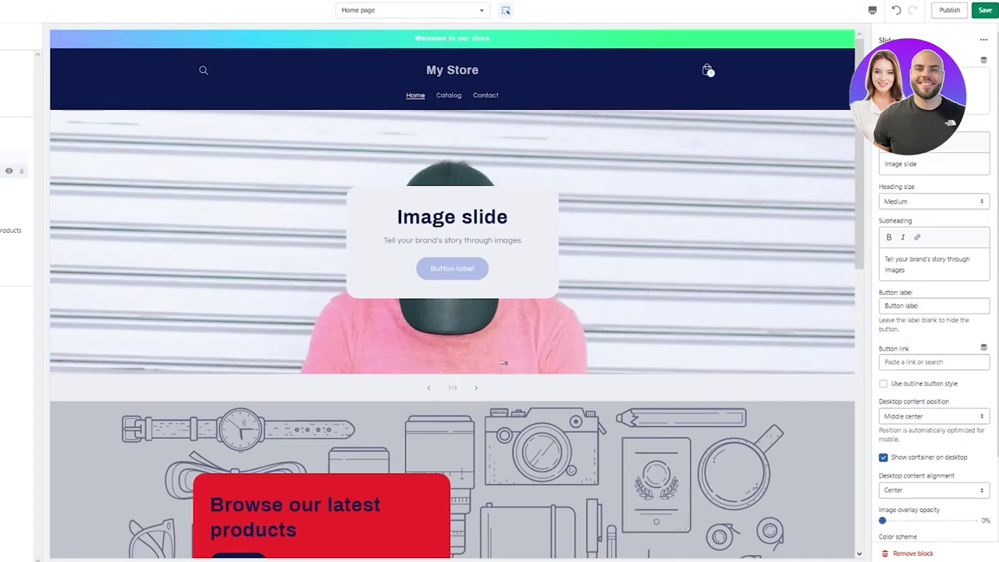
pyautogui.click(929, 101)
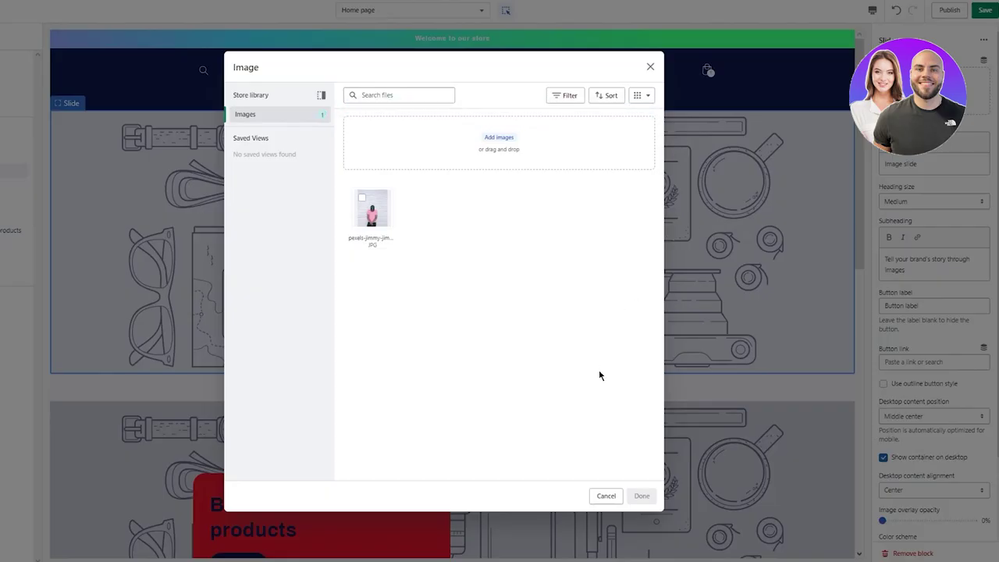
pyautogui.click(496, 138)
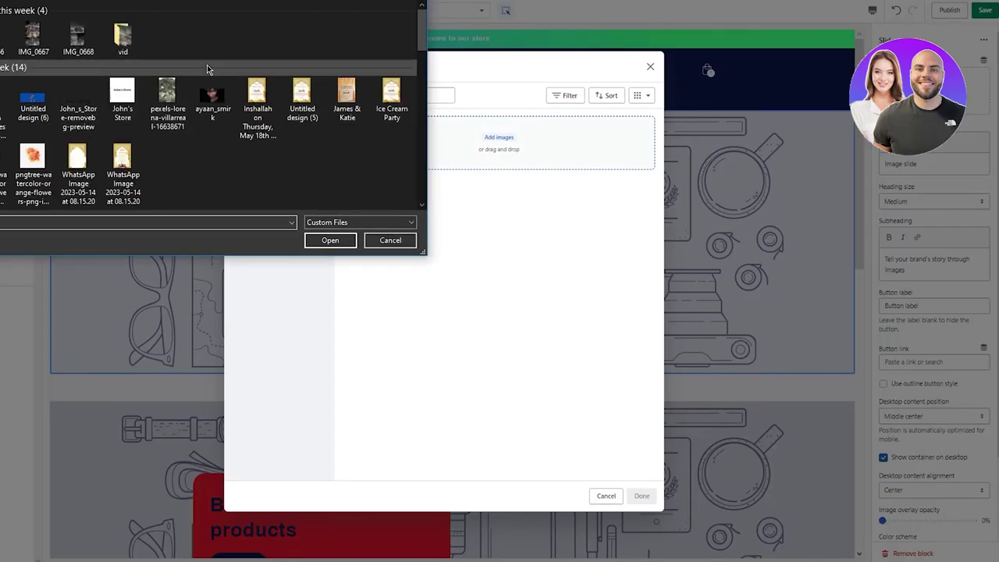
pyautogui.scroll(-5, 345, 101)
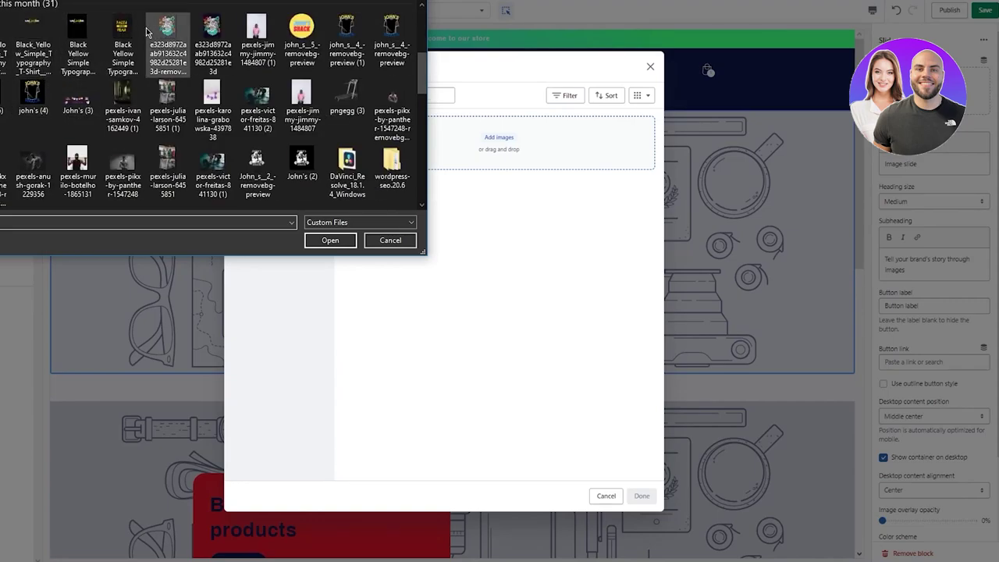
pyautogui.doubleClick(122, 43)
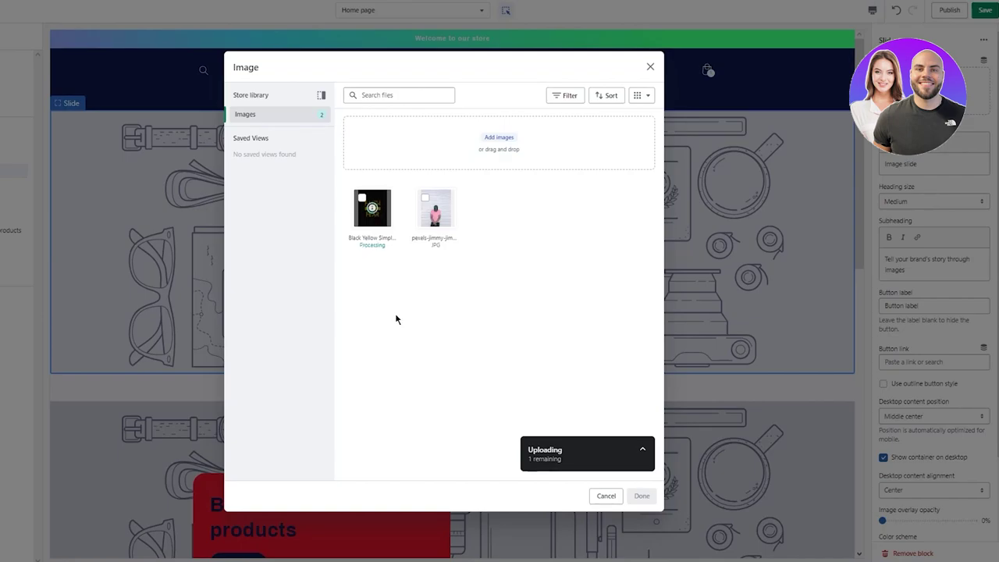
pyautogui.click(641, 496)
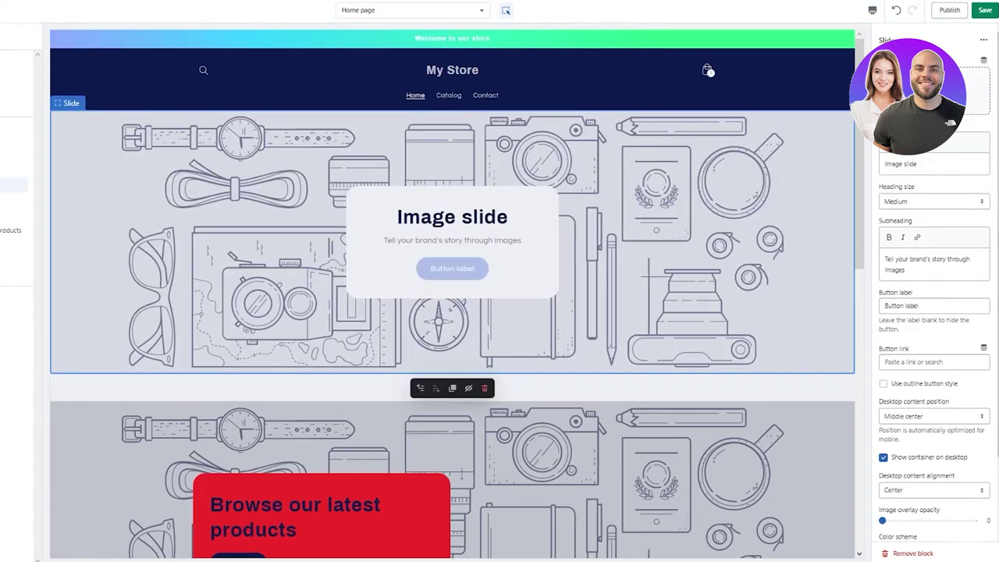
# Step: Upload the pexels-victor-freitas-841130 barbell photo, set it as the third image slide's picture, and look through that slide's settings
pyautogui.click(936, 101)
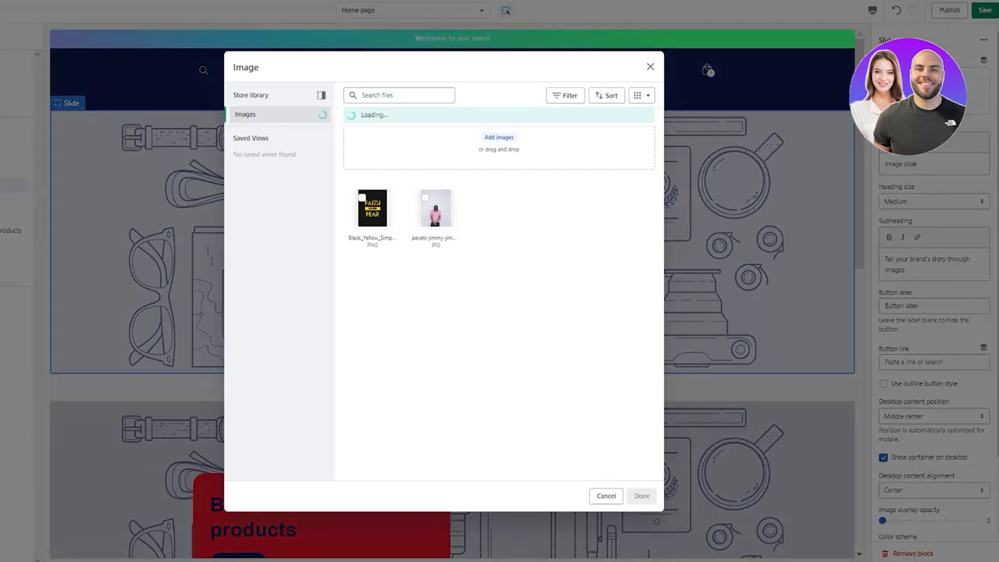
pyautogui.click(490, 142)
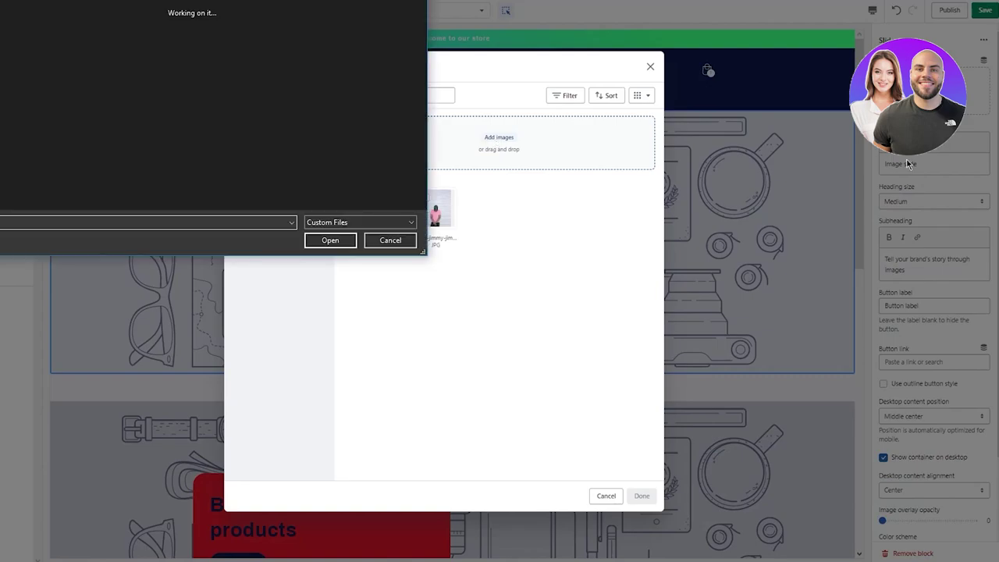
pyautogui.scroll(-5, 198, 164)
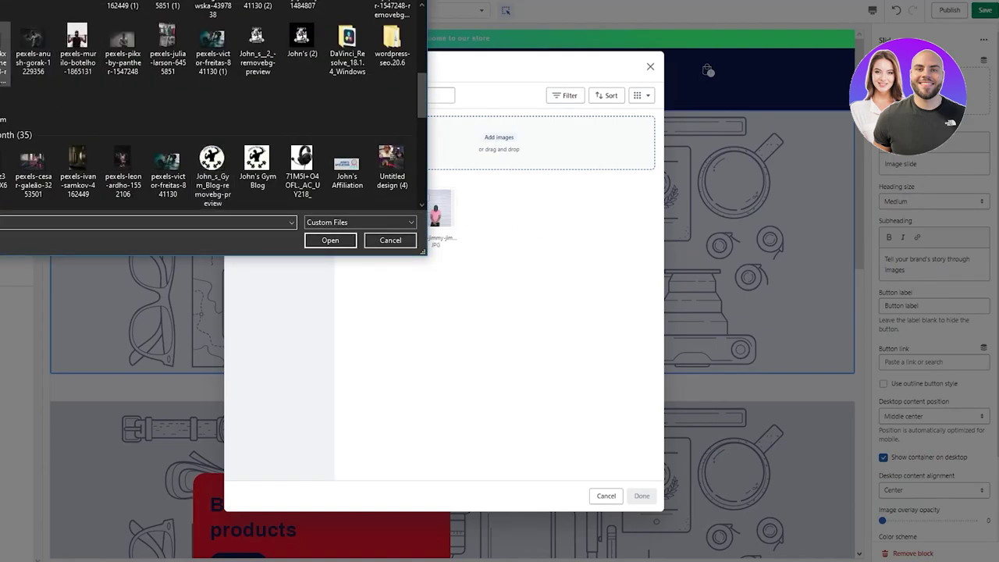
pyautogui.doubleClick(226, 53)
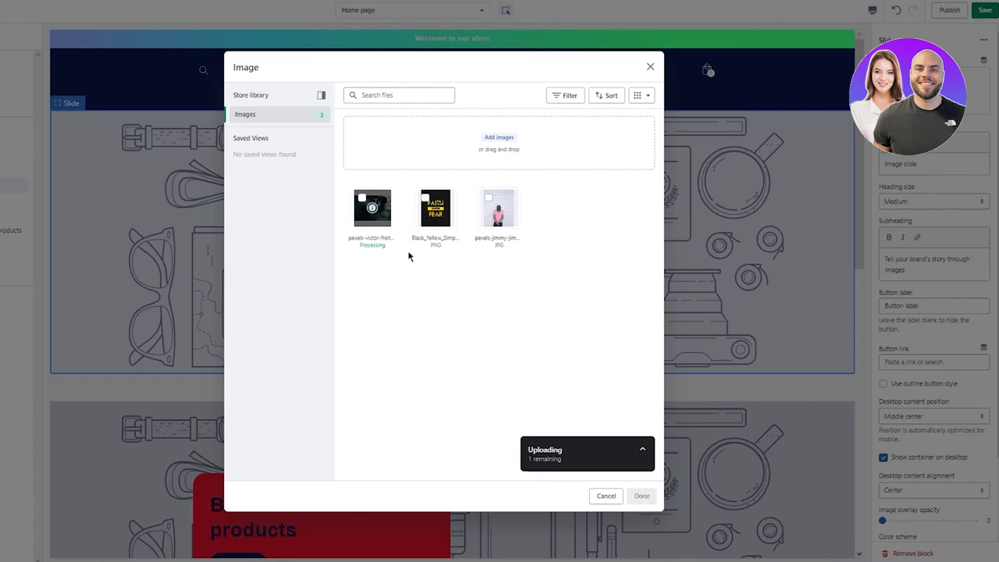
pyautogui.click(640, 496)
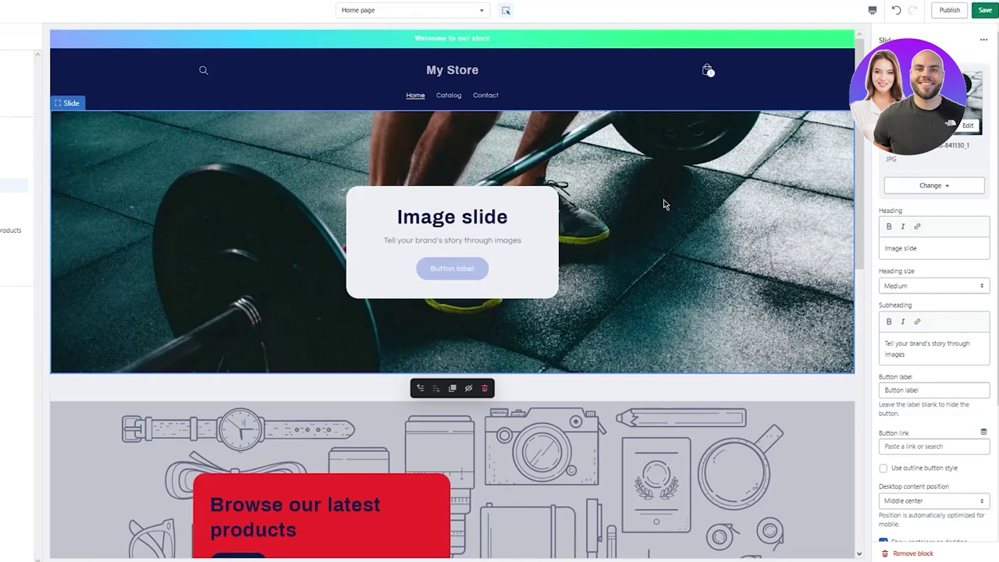
pyautogui.scroll(-2, 929, 305)
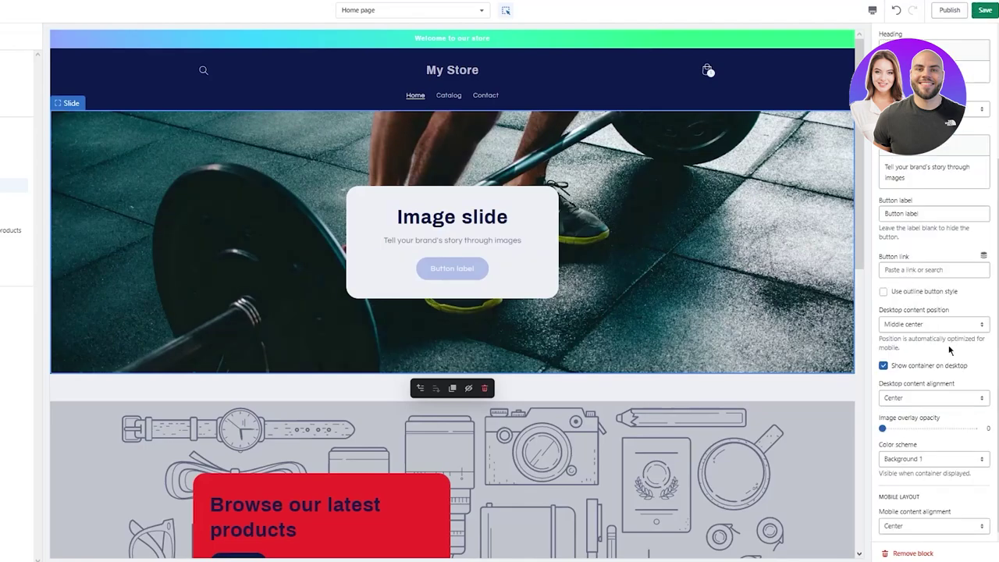
pyautogui.scroll(2, 950, 350)
pyautogui.scroll(-2, 929, 255)
# Step: In the Slideshow section's settings, keep the layout at full width and make the slide height one size taller
pyautogui.click(15, 141)
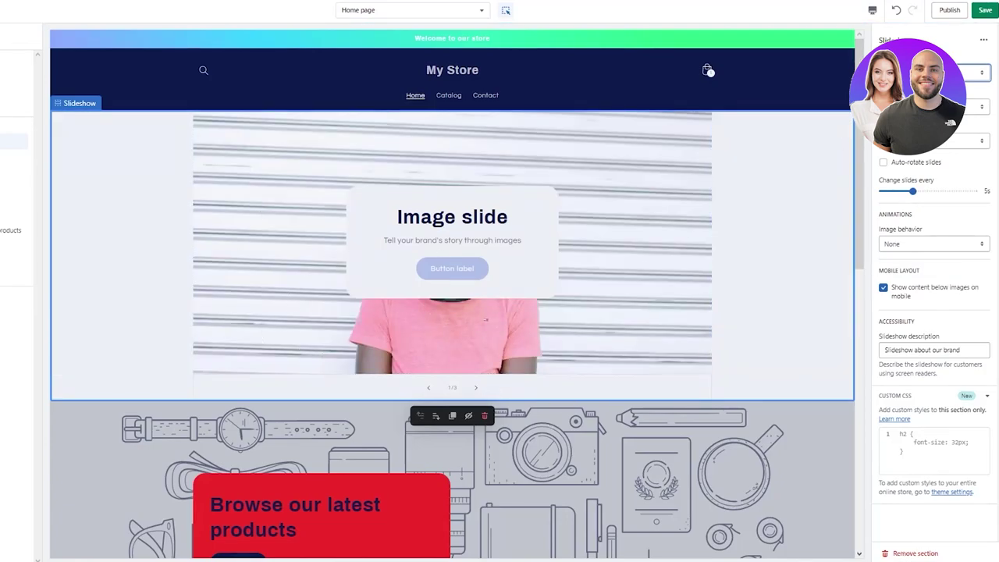
pyautogui.click(952, 72)
pyautogui.press('Return')
pyautogui.click(962, 106)
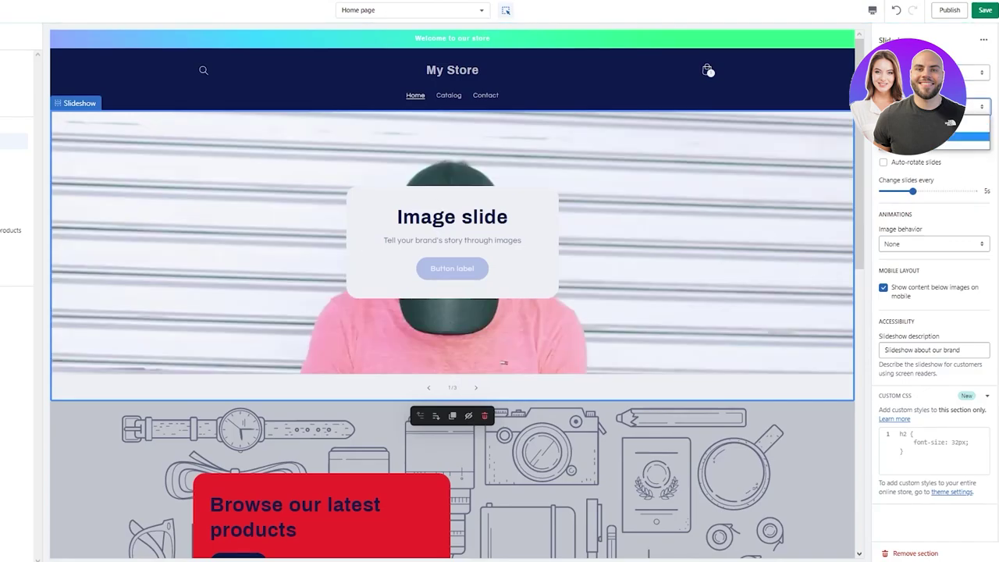
pyautogui.press('Return')
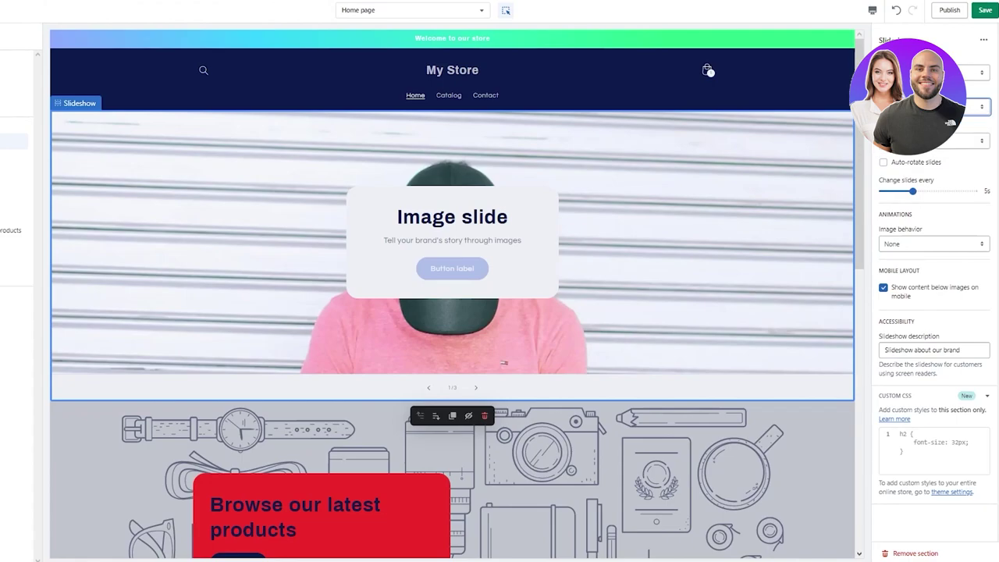
pyautogui.scroll(-10, 596, 259)
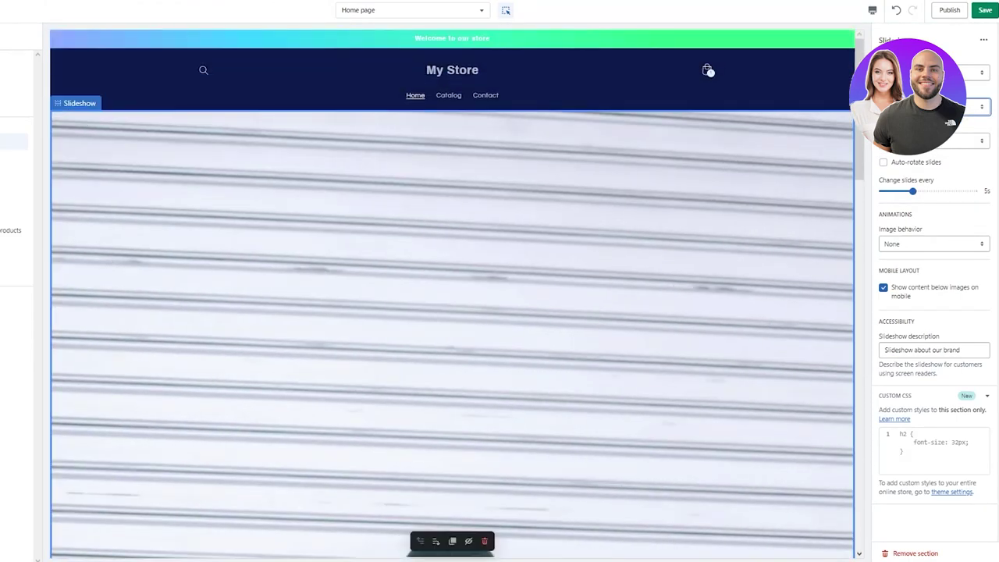
pyautogui.click(962, 106)
pyautogui.press('Return')
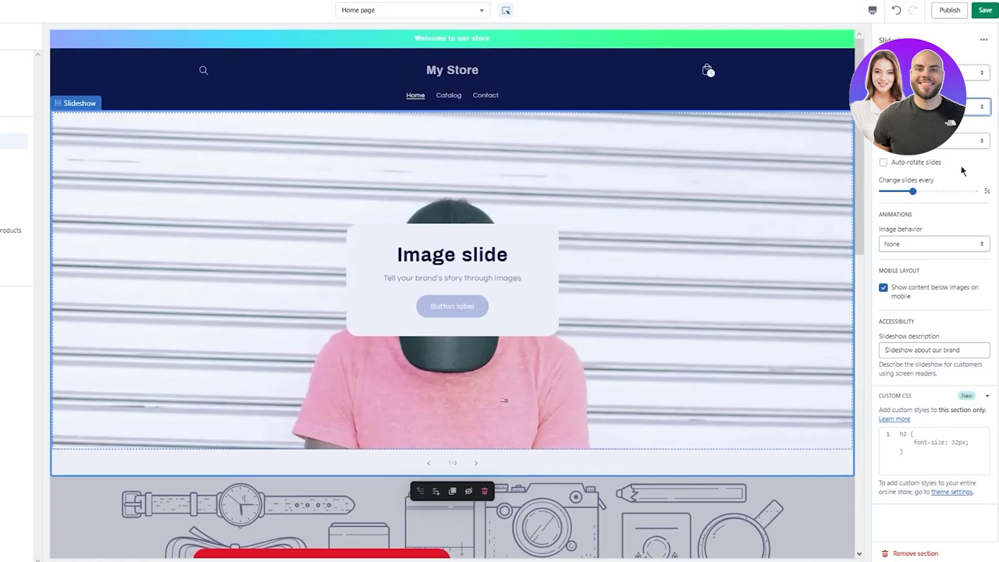
# Step: Review the Slideshow section's pagination styles, Dots, Counter and Numbers, keeping Counter
pyautogui.click(958, 143)
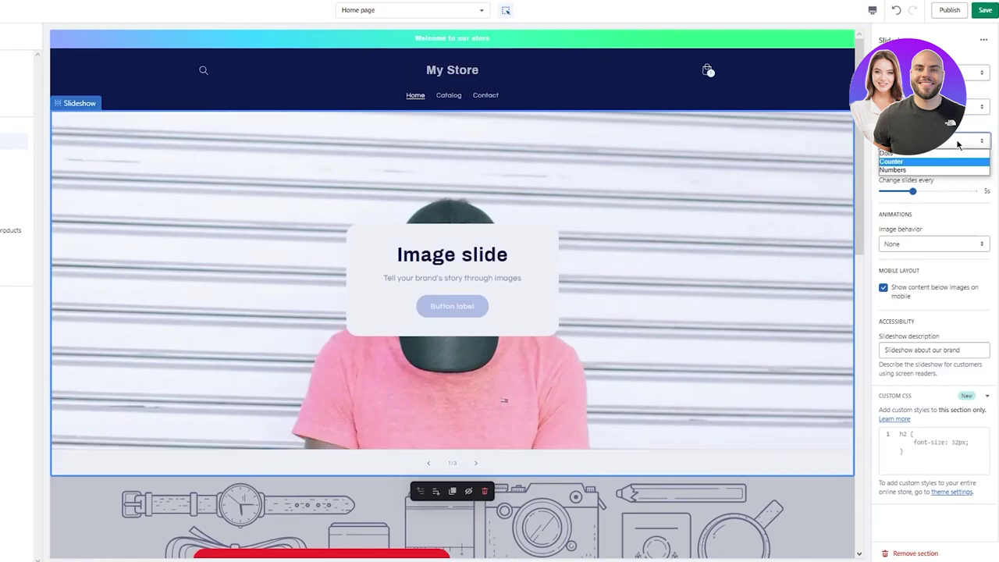
pyautogui.click(906, 163)
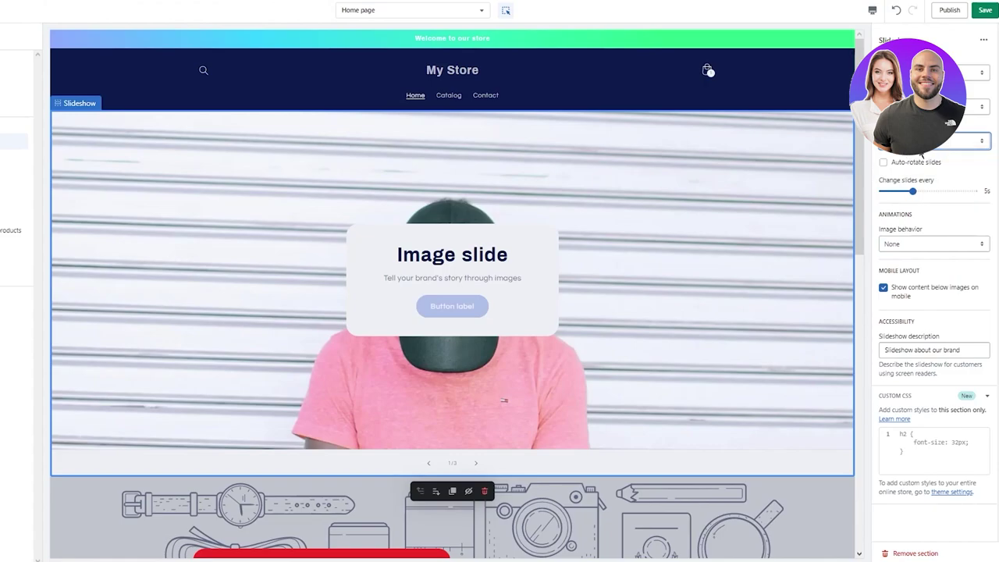
pyautogui.click(929, 142)
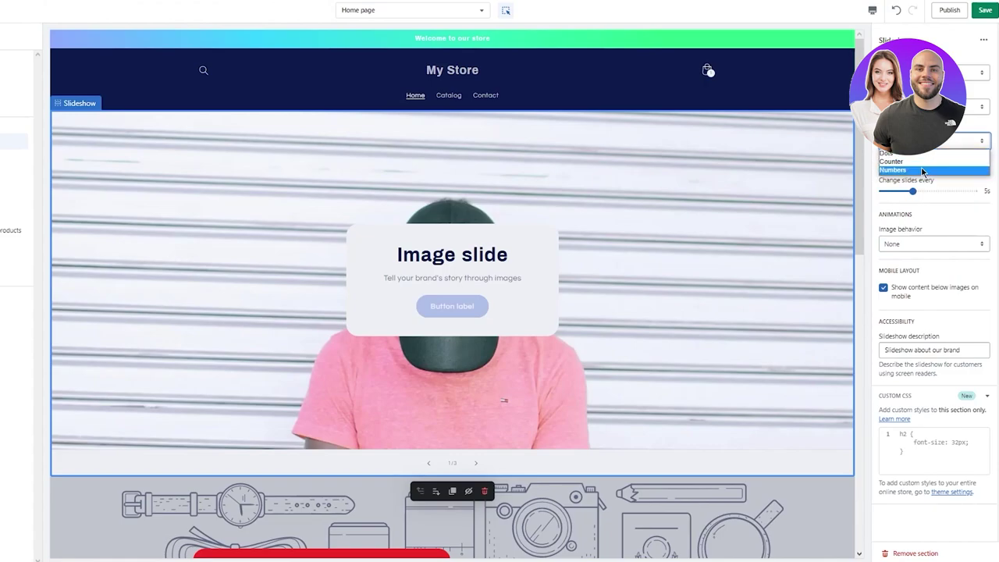
pyautogui.click(952, 137)
# Step: Set the slideshow to change slides every 3 seconds and its image behavior to Ambient movement
pyautogui.moveTo(911, 191); pyautogui.dragTo(884, 192)
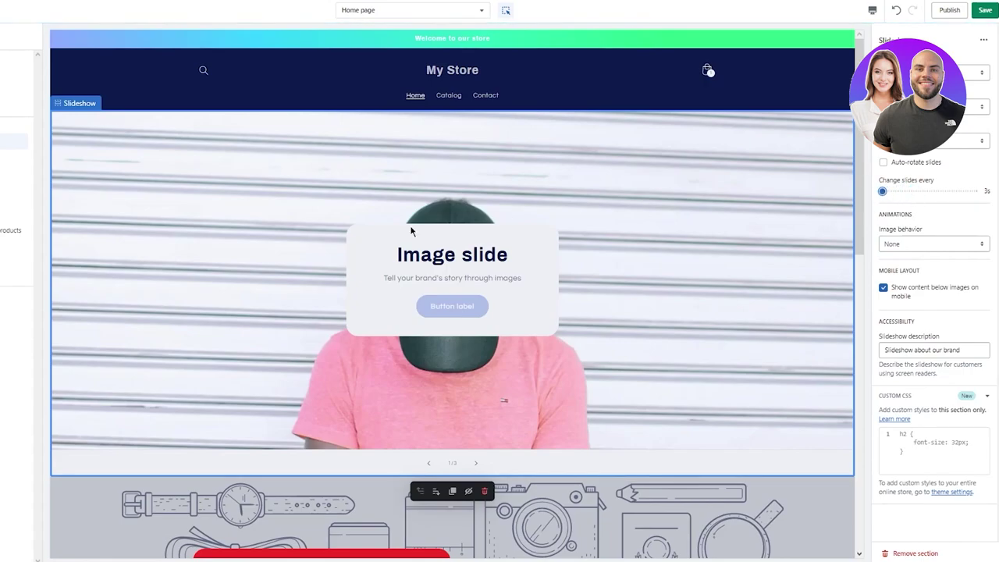
pyautogui.click(980, 246)
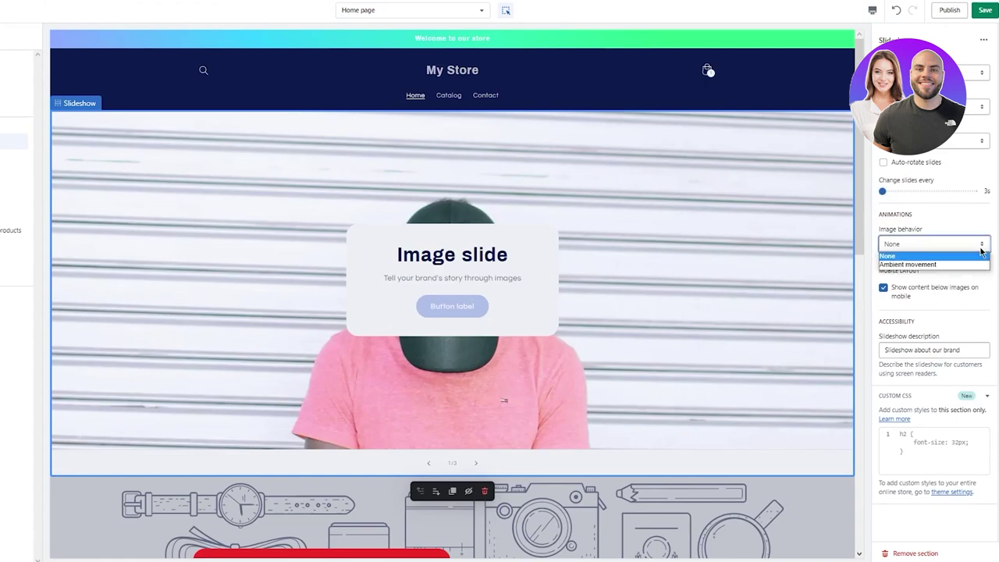
pyautogui.click(927, 262)
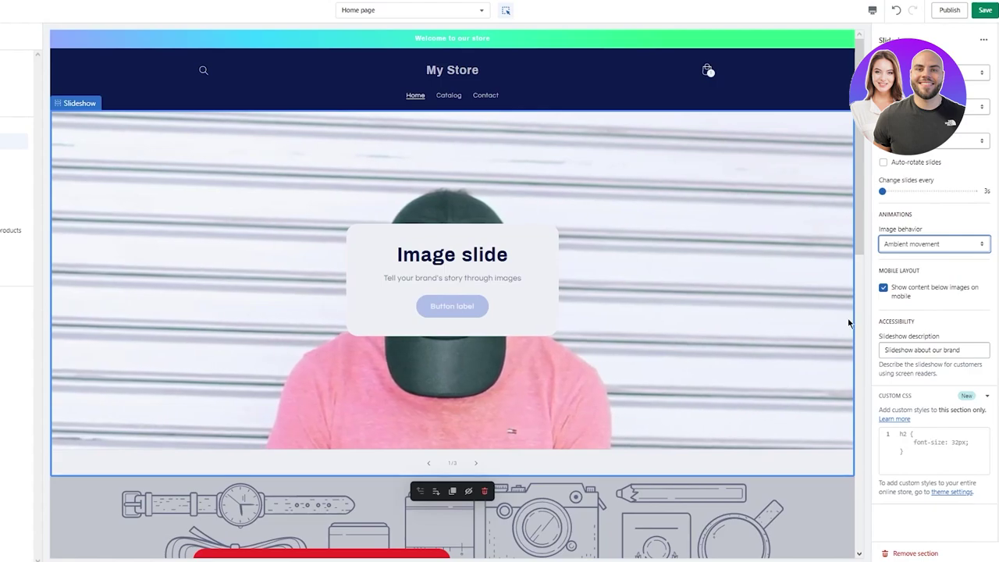
# Step: Change the first image slide's heading to "Our Products"
pyautogui.click(404, 266)
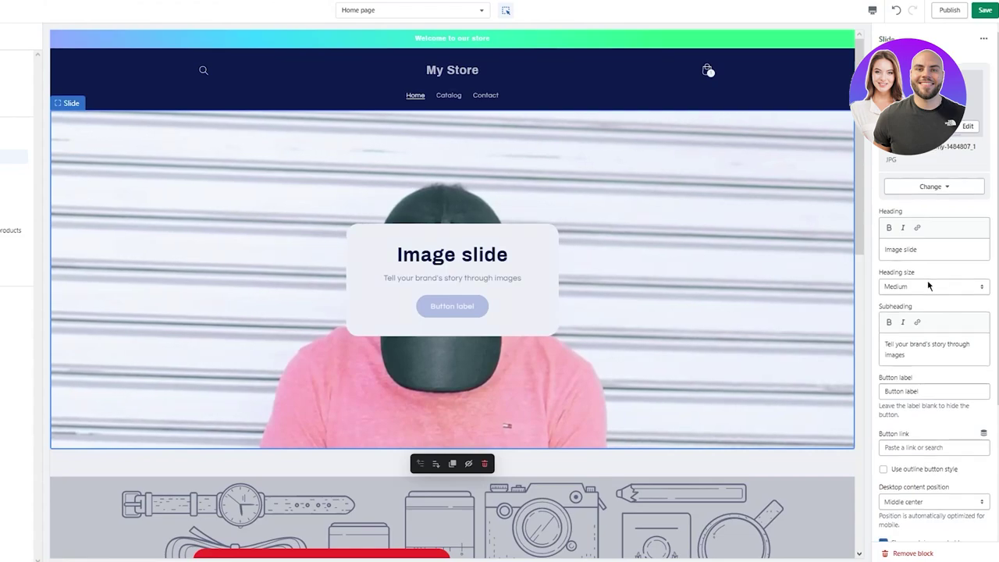
pyautogui.scroll(-2, 929, 286)
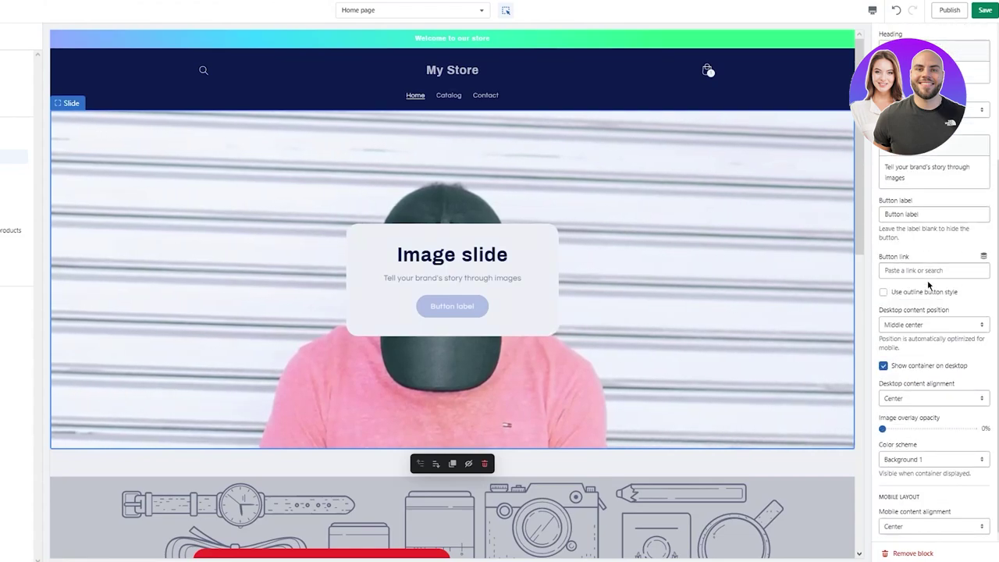
pyautogui.doubleClick(434, 255)
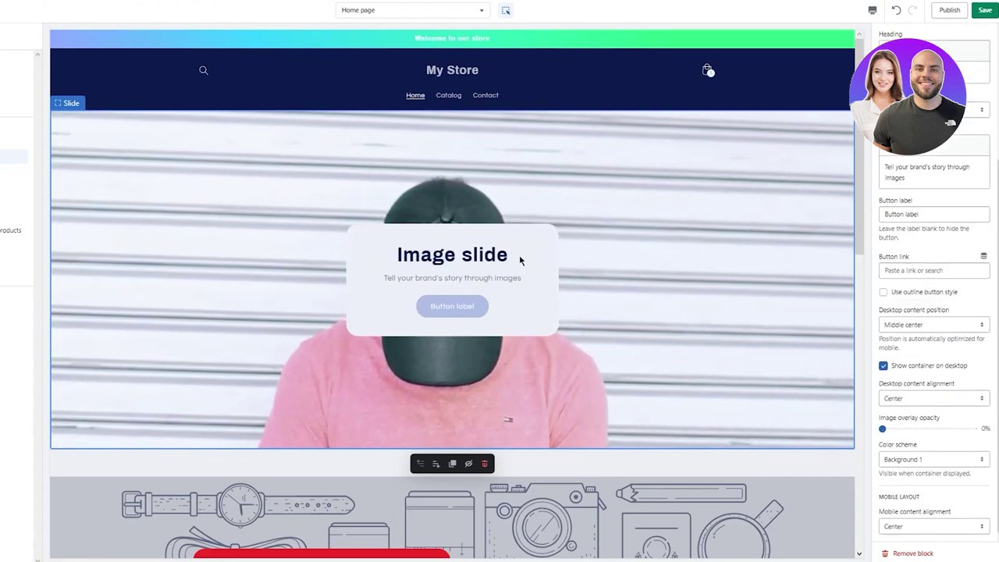
pyautogui.click(441, 254)
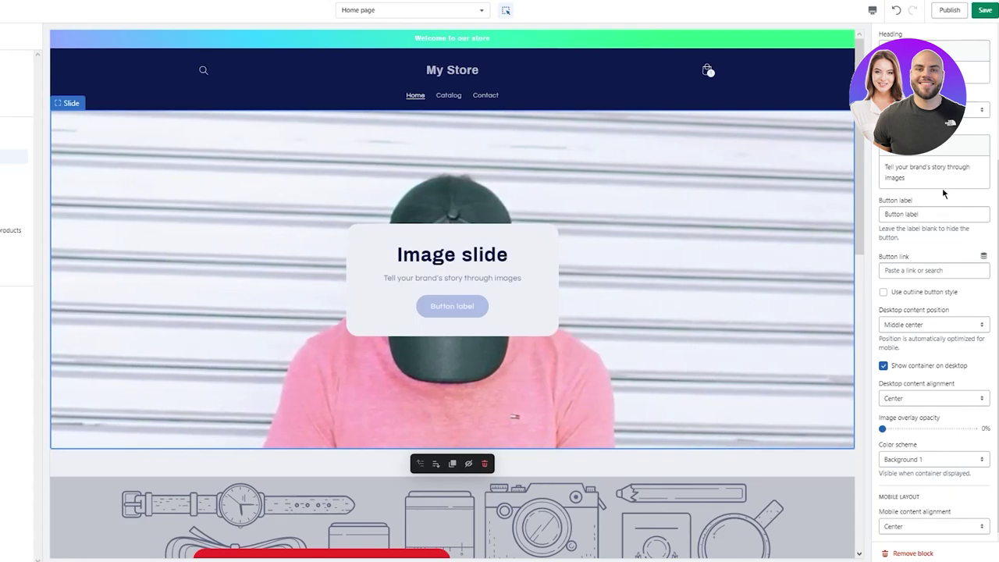
pyautogui.scroll(3, 940, 183)
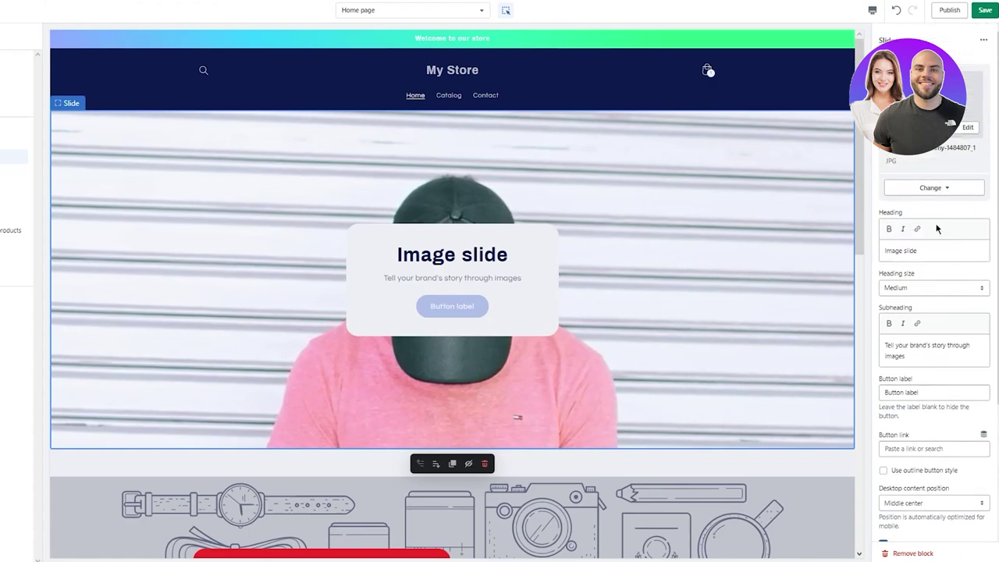
pyautogui.moveTo(929, 250); pyautogui.dragTo(754, 263)
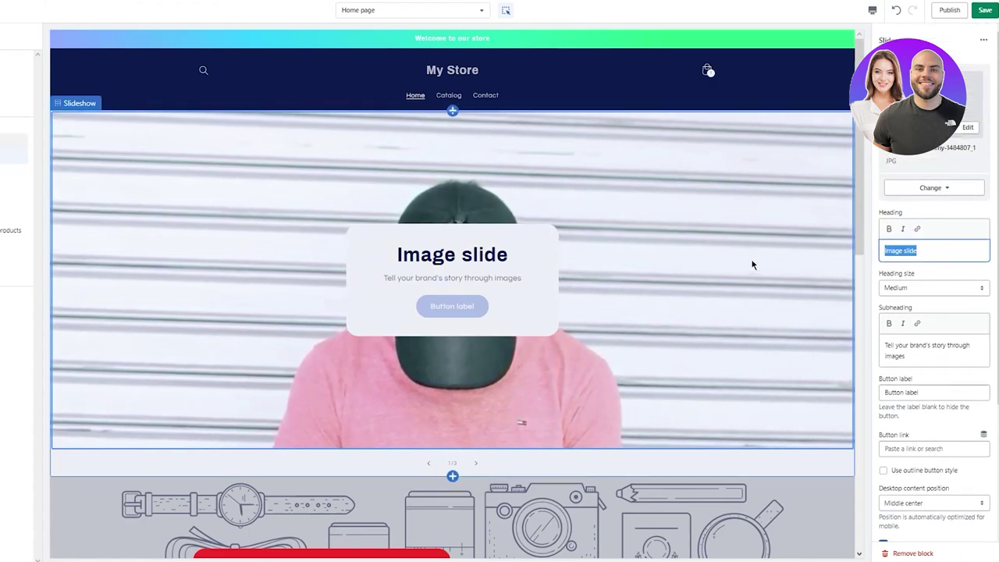
pyautogui.write('Ou')
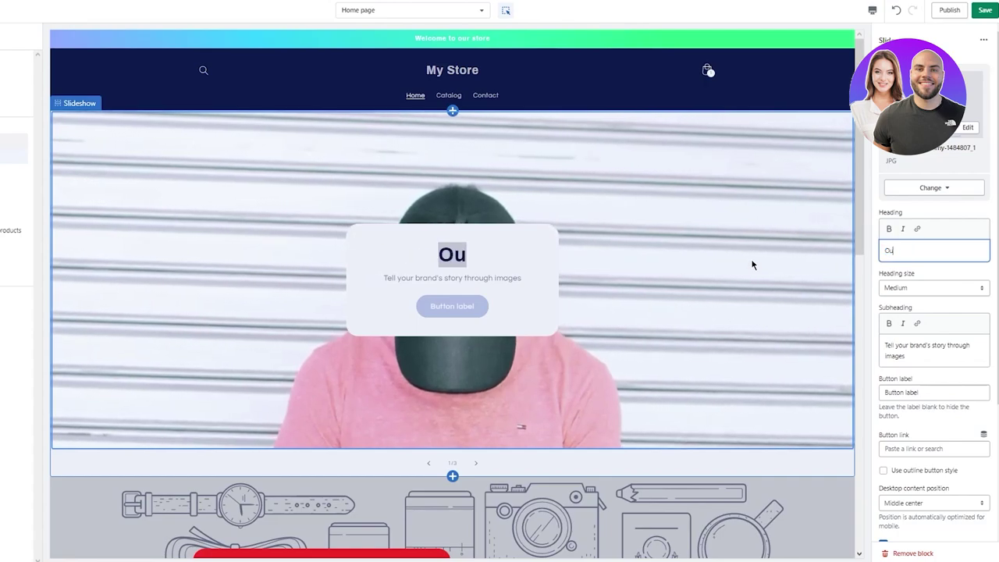
pyautogui.write('r Prod')
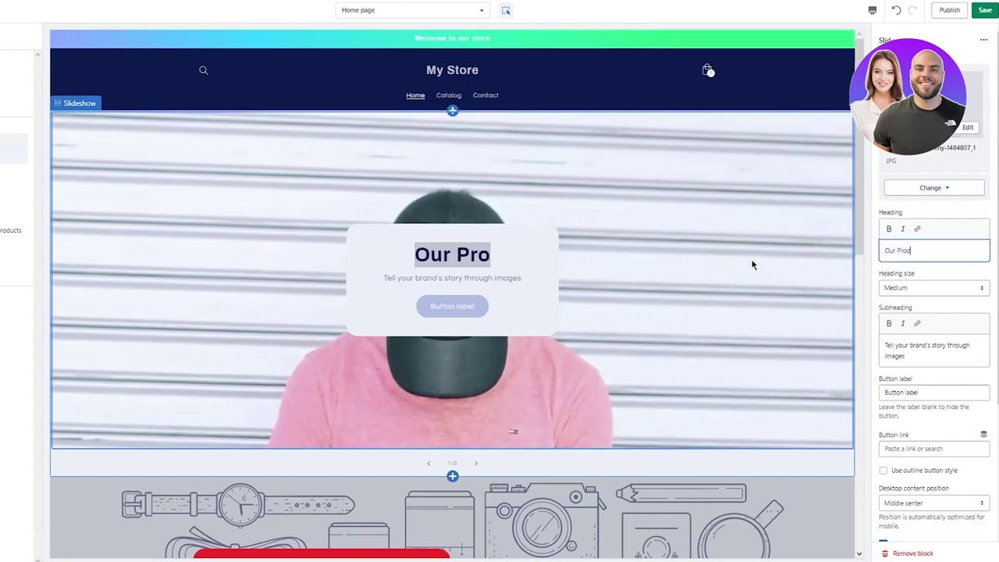
pyautogui.write('ucts')
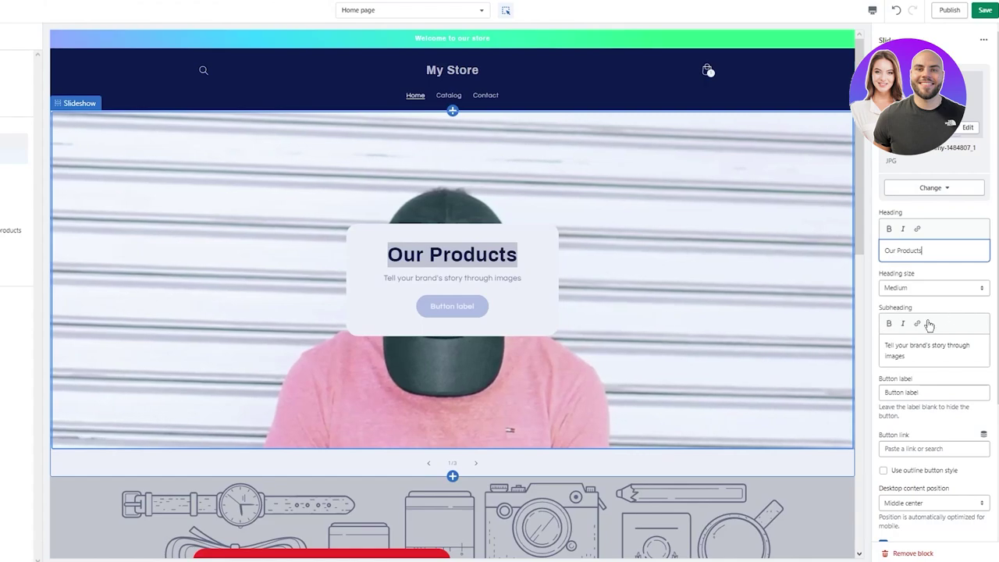
# Step: Set the "Our Products" slide's button label to "Check it Out"
pyautogui.click(933, 351)
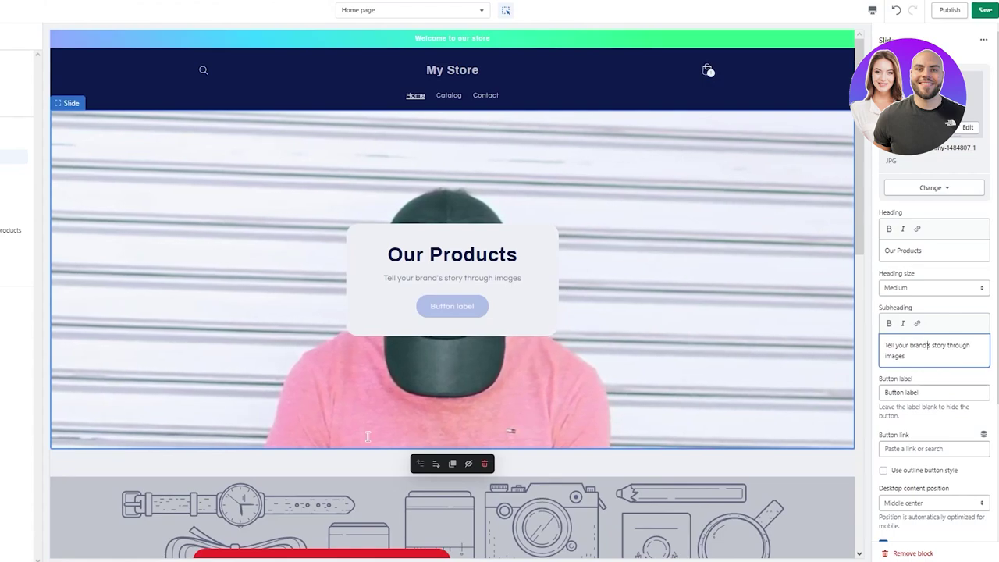
pyautogui.press('Tab')
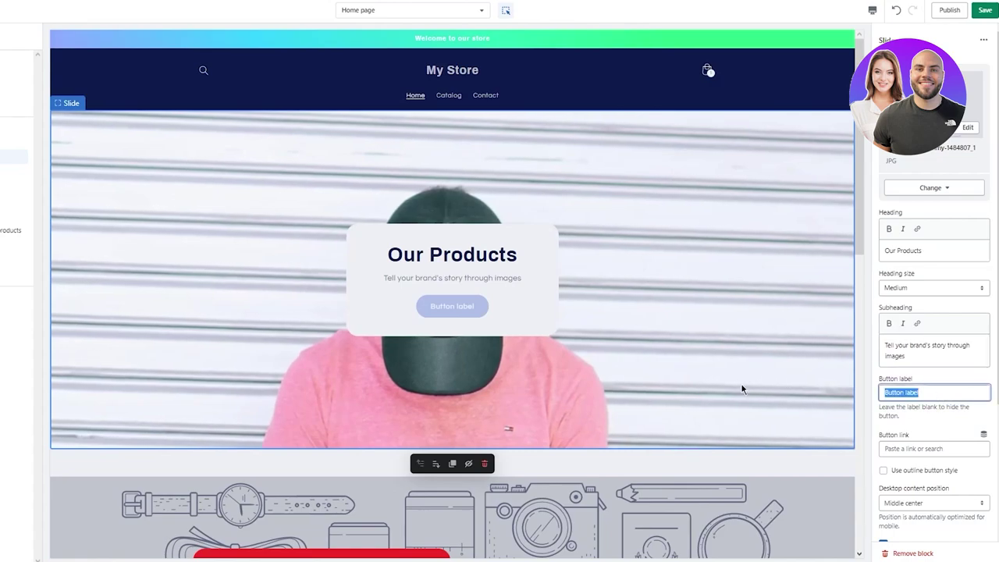
pyautogui.write('C')
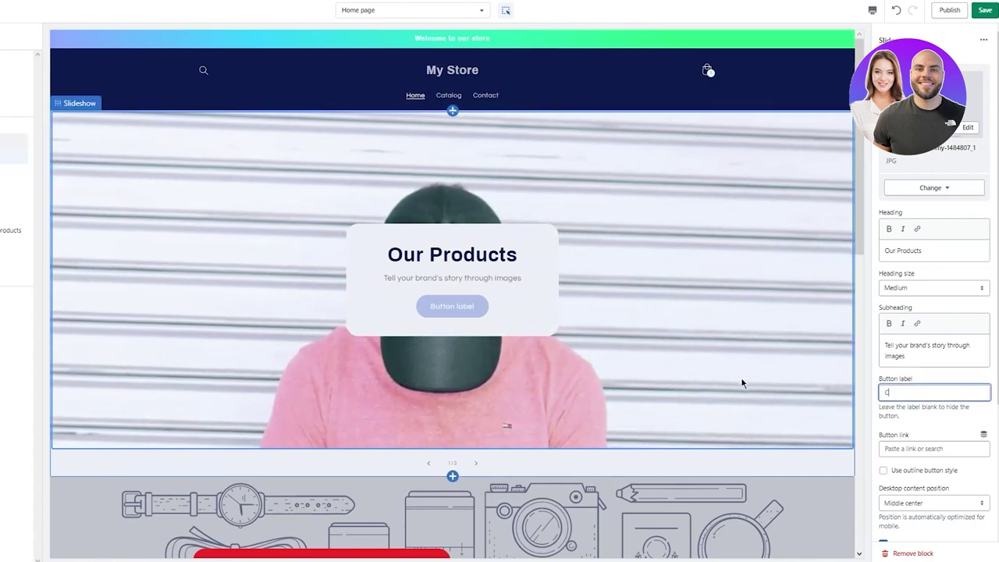
pyautogui.write('heck')
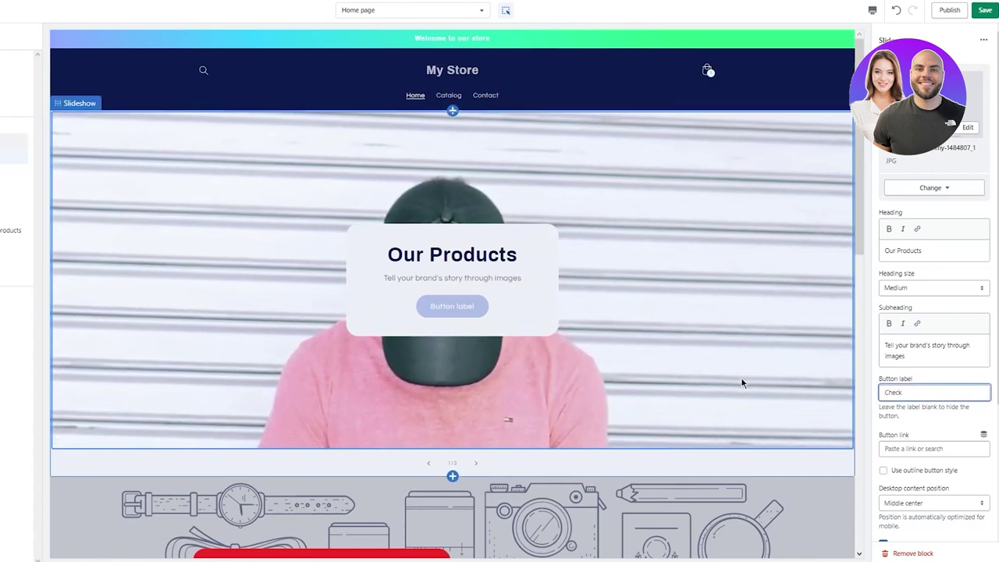
pyautogui.write(' it Out')
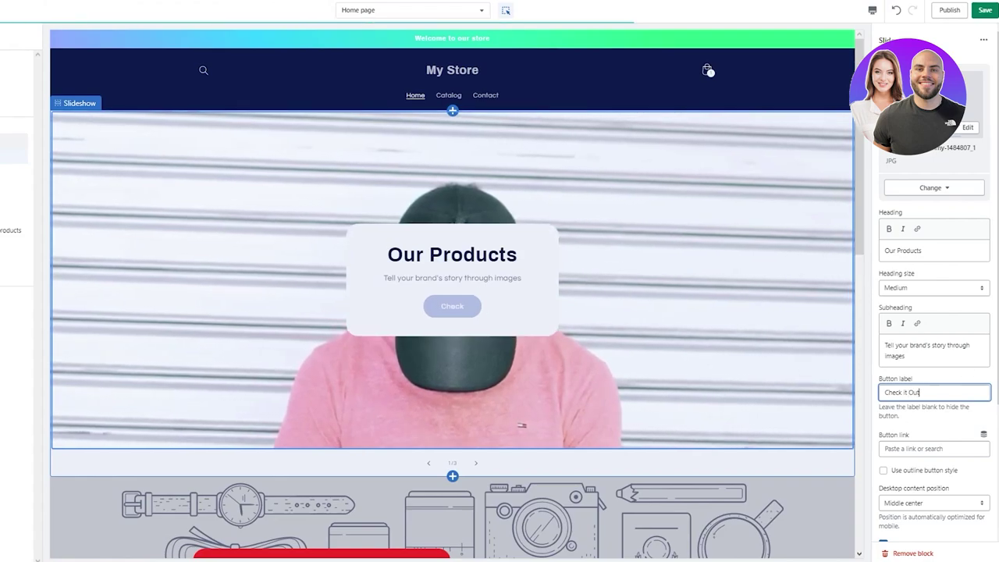
# Step: Link the slide's "Check it Out" button to All products
pyautogui.click(924, 447)
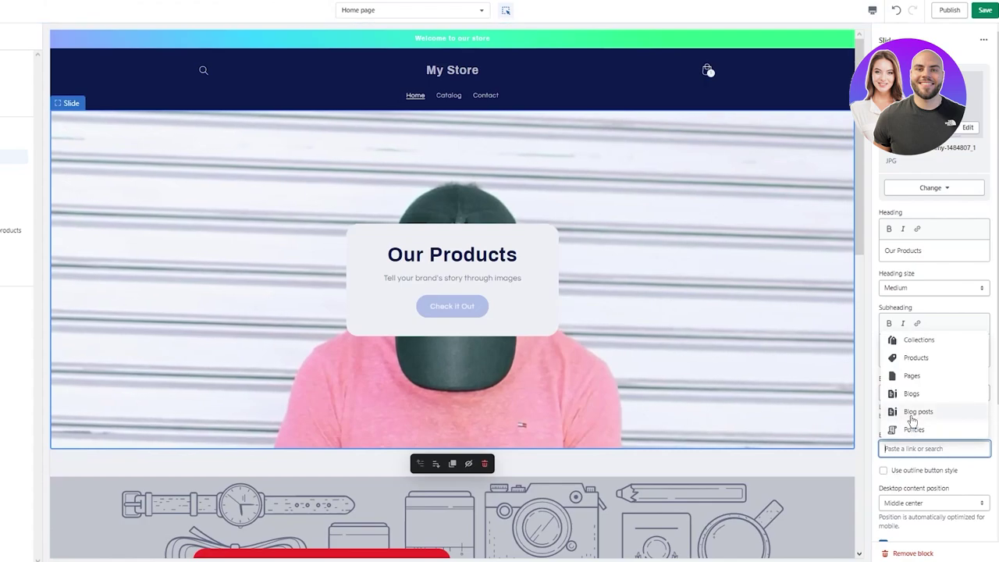
pyautogui.click(925, 367)
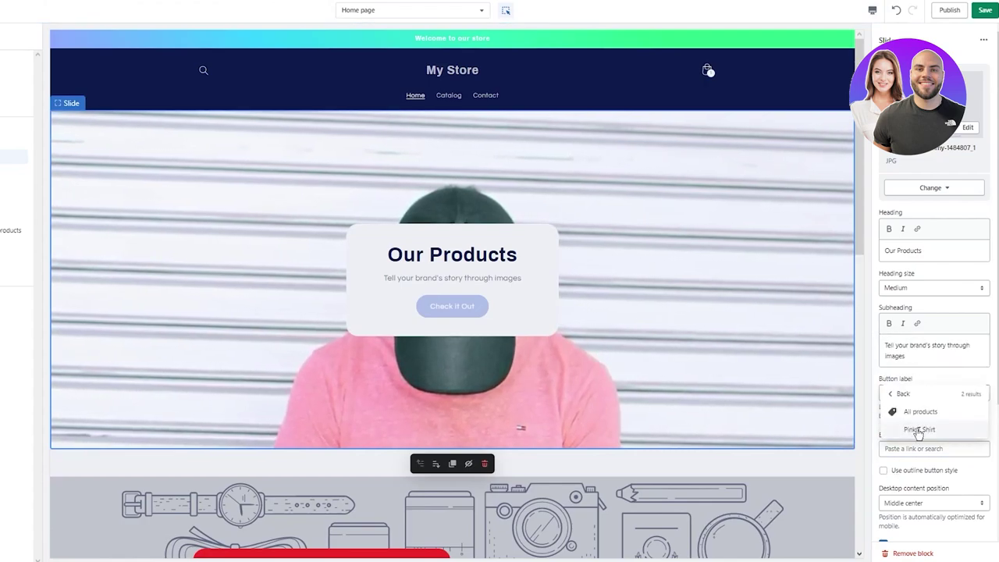
pyautogui.click(923, 413)
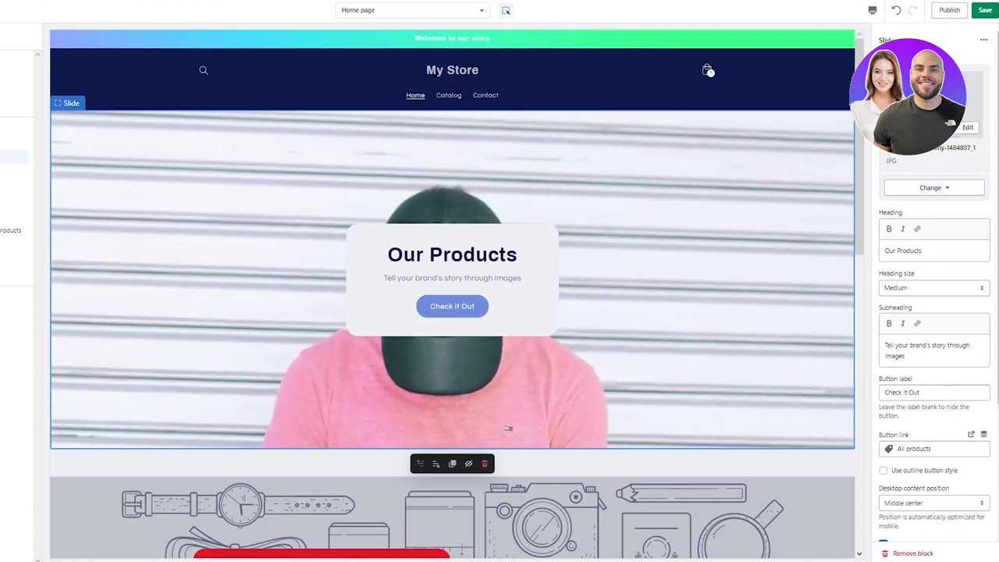
# Step: Add a Menu block and a Brand information block to the home page's Footer section
pyautogui.scroll(-8, 856, 299)
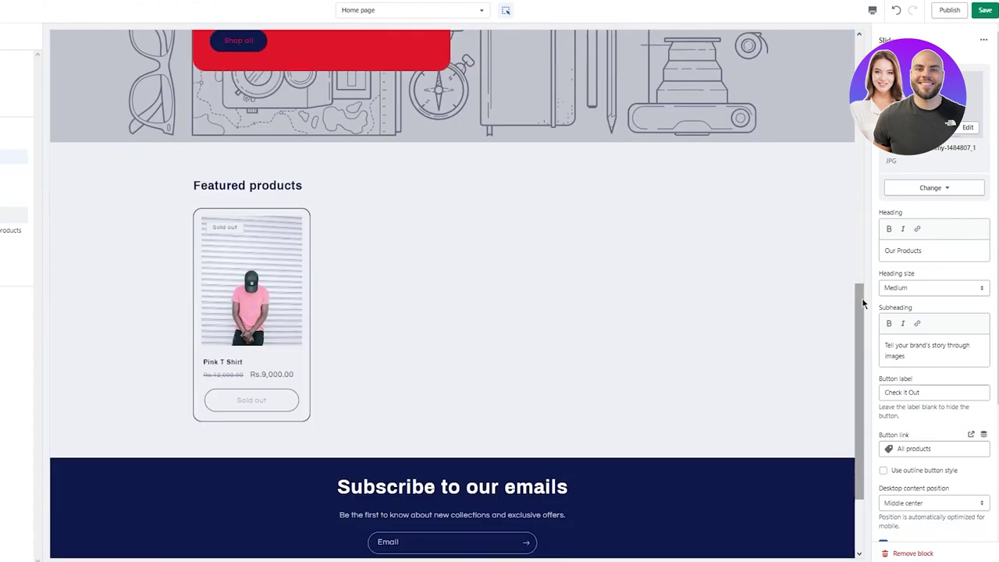
pyautogui.scroll(-3, 873, 310)
pyautogui.scroll(8, 731, 316)
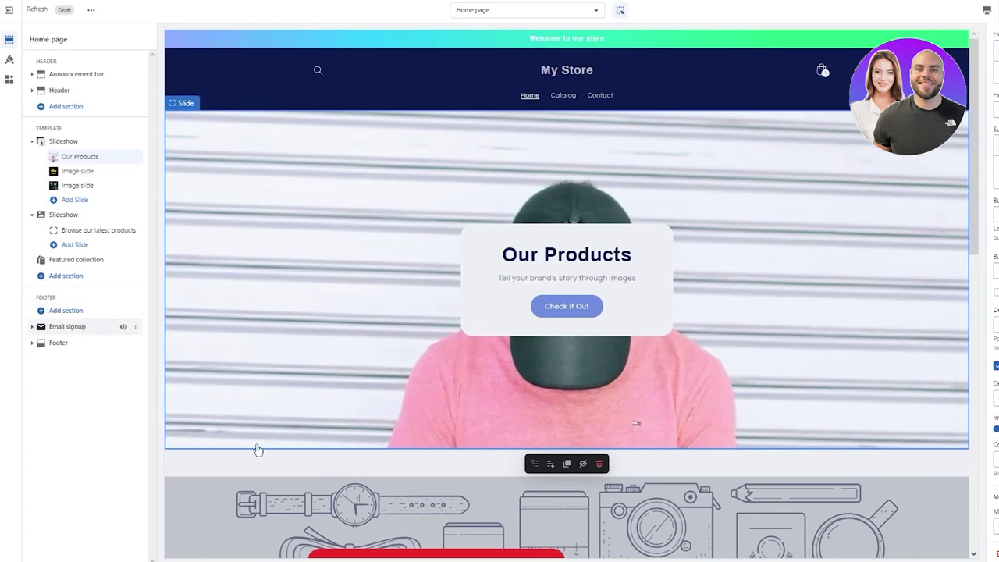
pyautogui.scroll(-10, 142, 446)
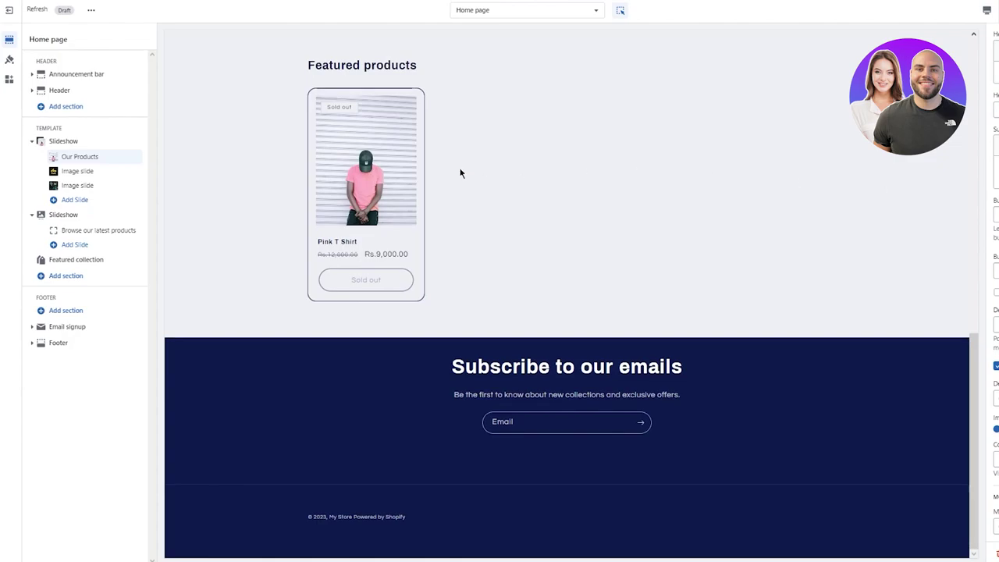
pyautogui.click(32, 345)
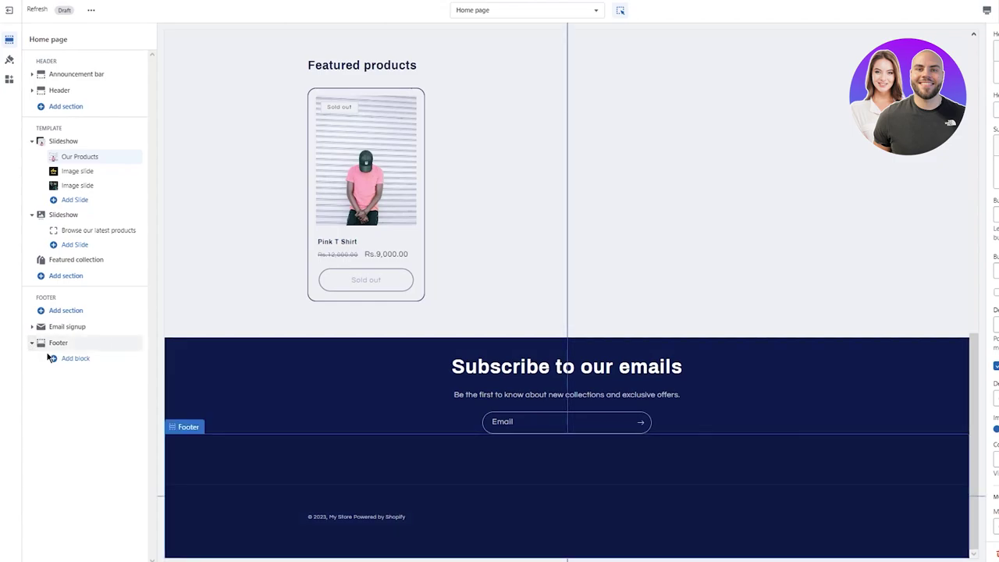
pyautogui.click(70, 360)
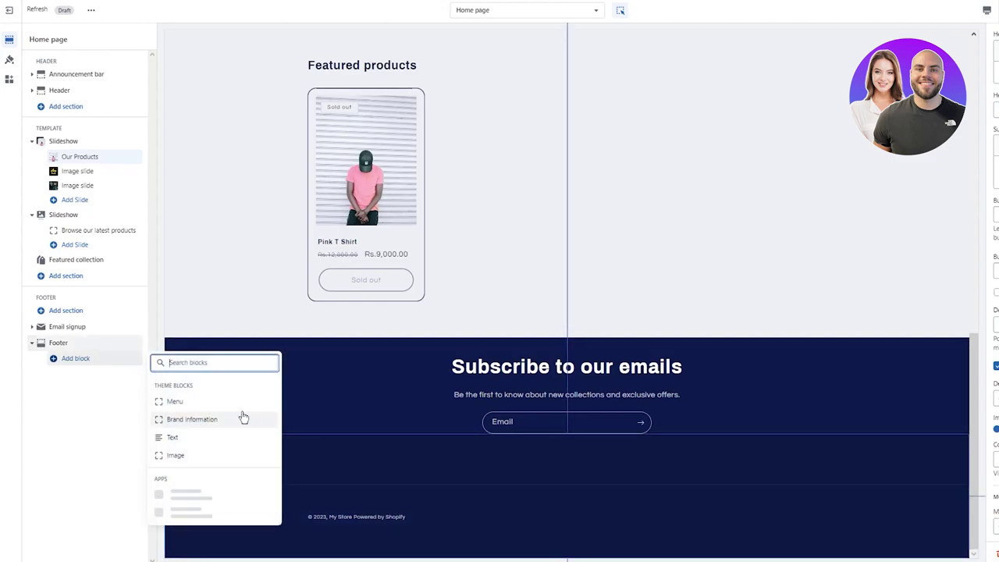
pyautogui.click(200, 402)
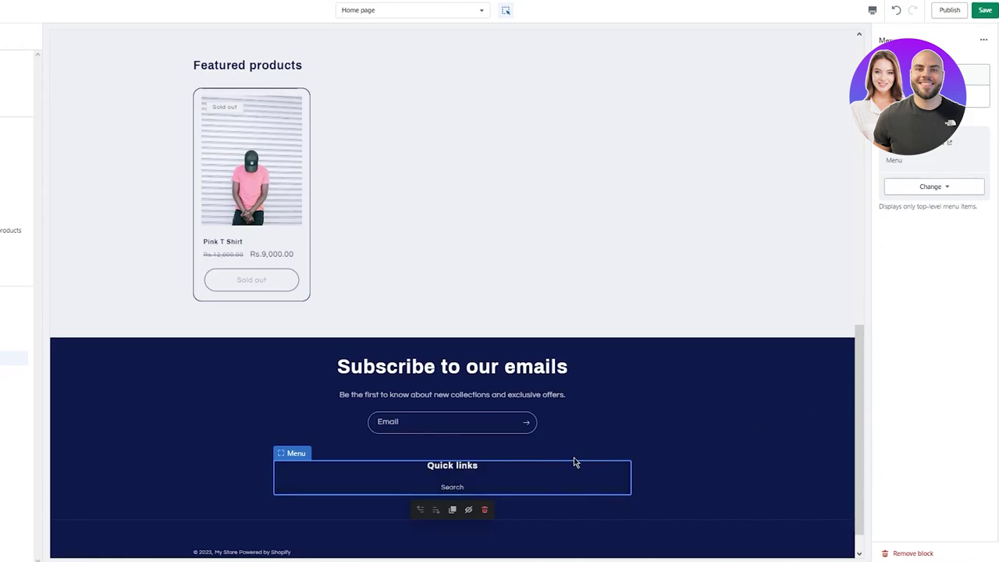
pyautogui.click(57, 369)
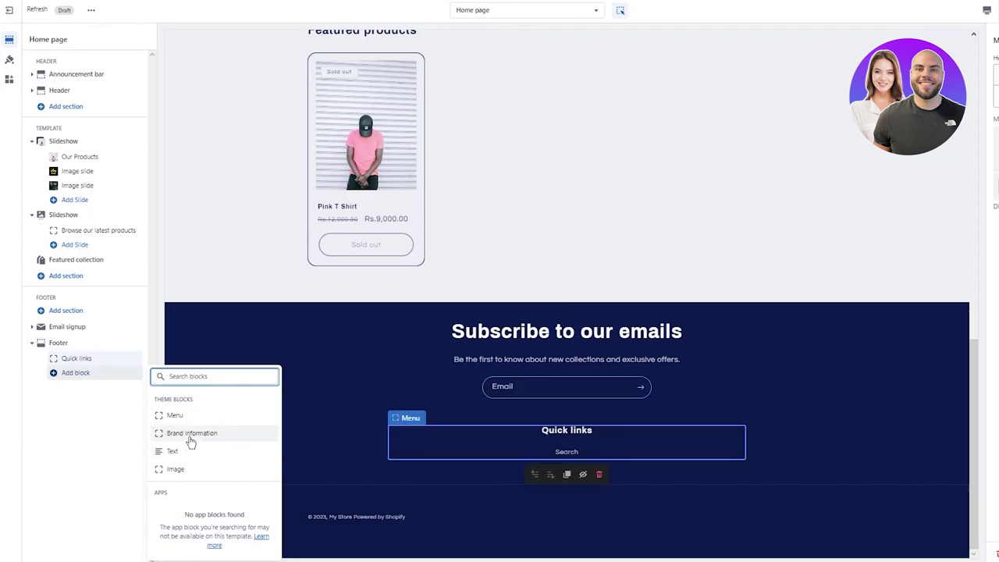
pyautogui.click(193, 434)
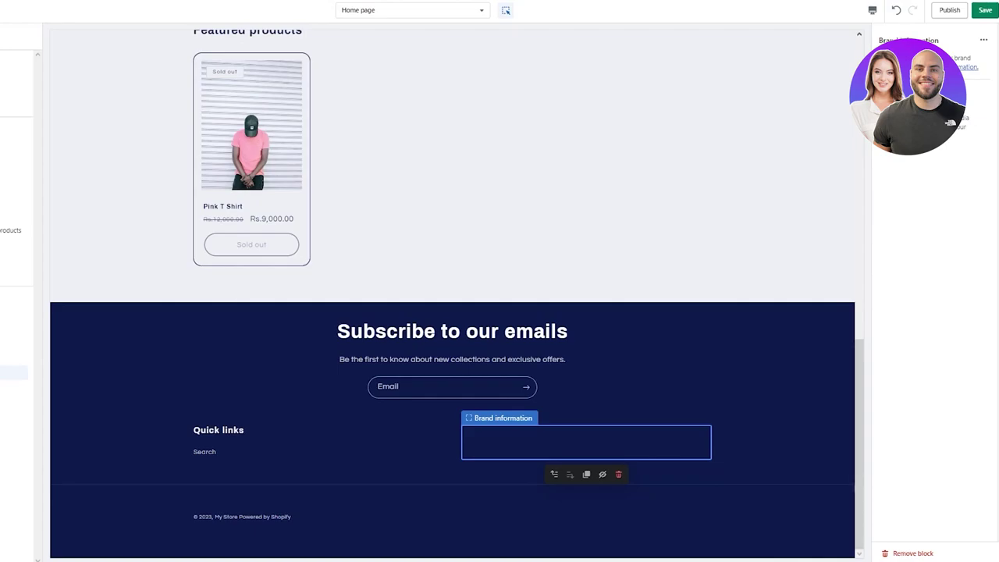
# Step: Add a Text block to the footer with the heading "About Us" and the text "We started off in 2018"
pyautogui.click(62, 386)
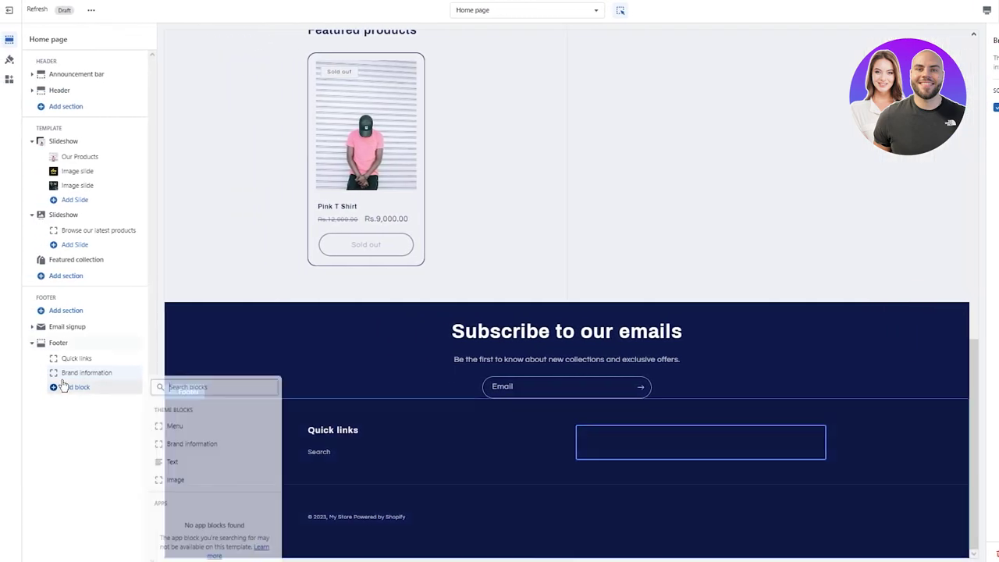
pyautogui.click(211, 461)
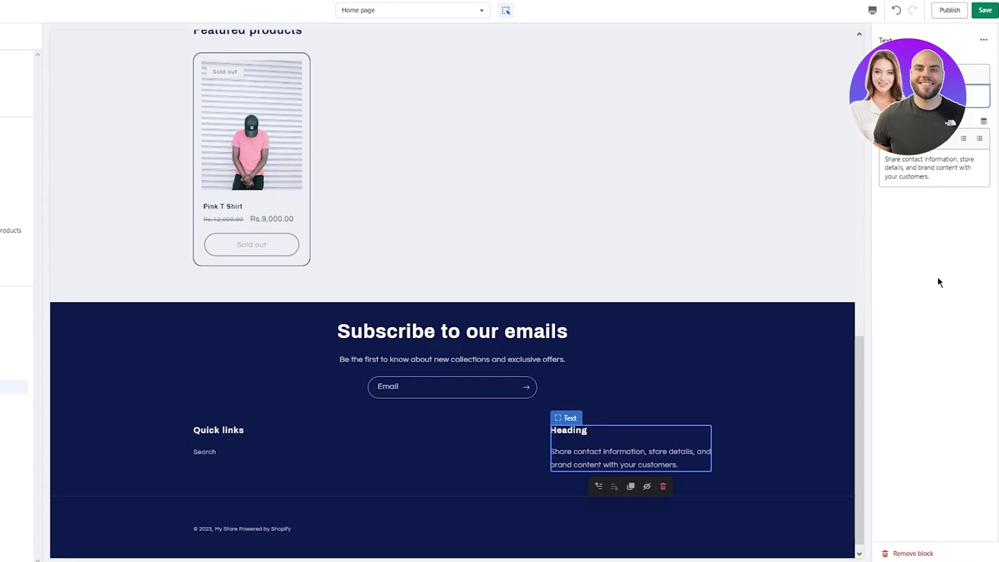
pyautogui.write('A')
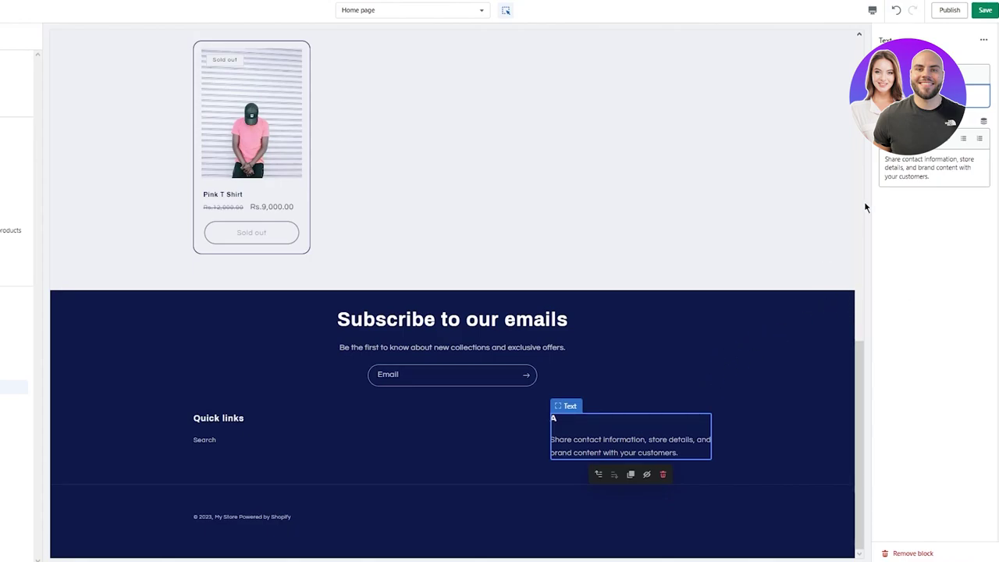
pyautogui.write('bout Us')
pyautogui.press('Tab')
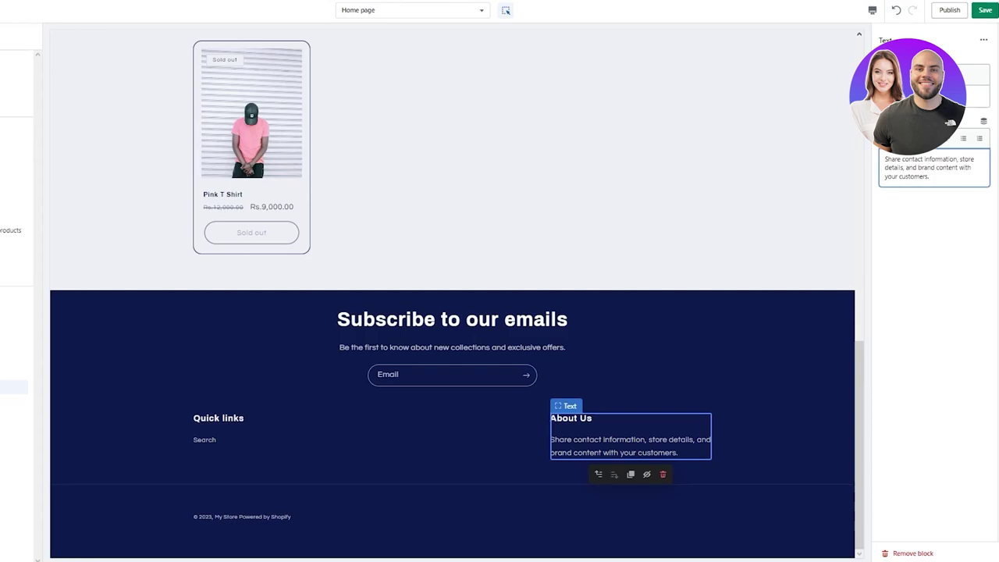
pyautogui.moveTo(928, 175); pyautogui.dragTo(853, 149)
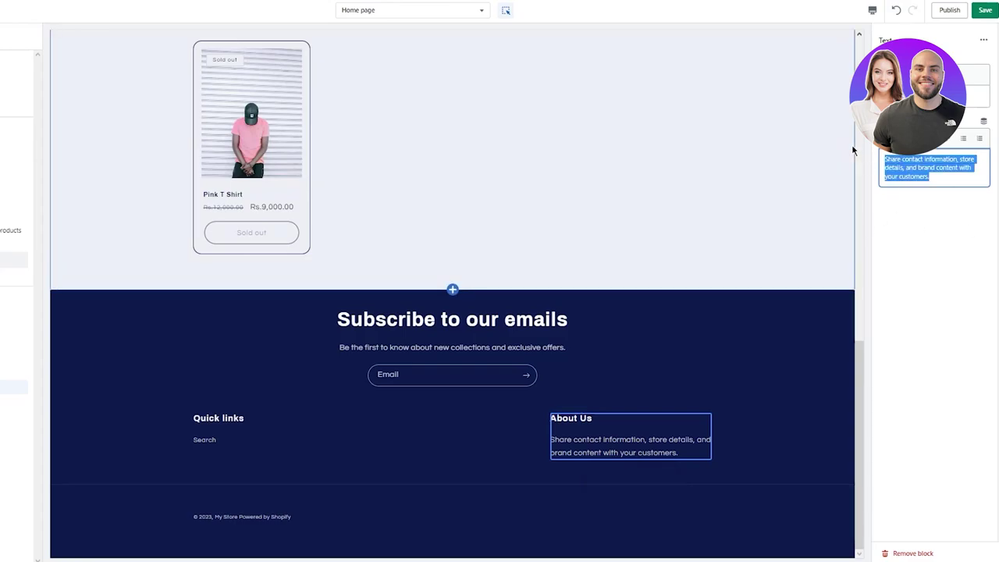
pyautogui.press('BackSpace')
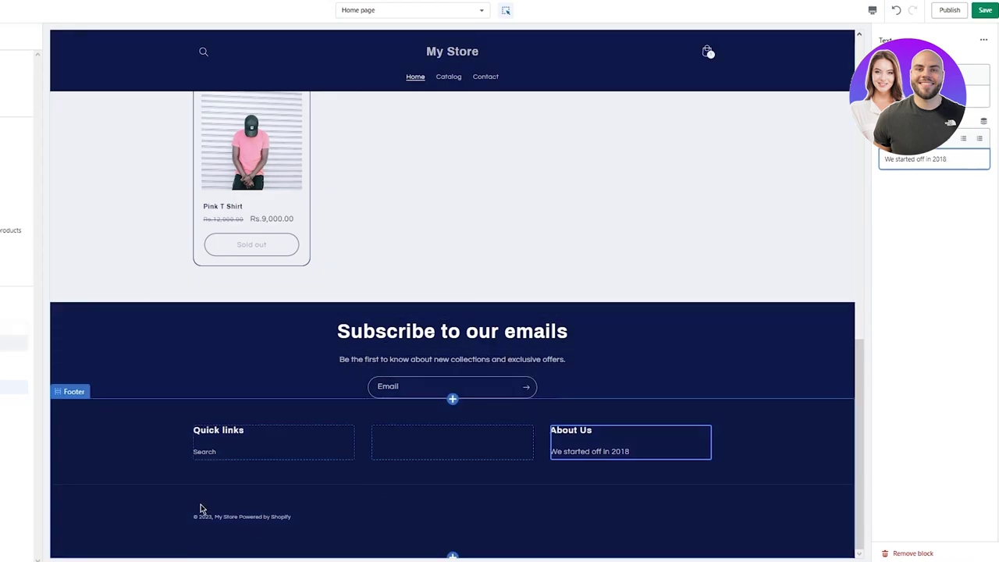
# Step: Add an Image block after About Us in the footer and check which further blocks can be added
pyautogui.click(64, 403)
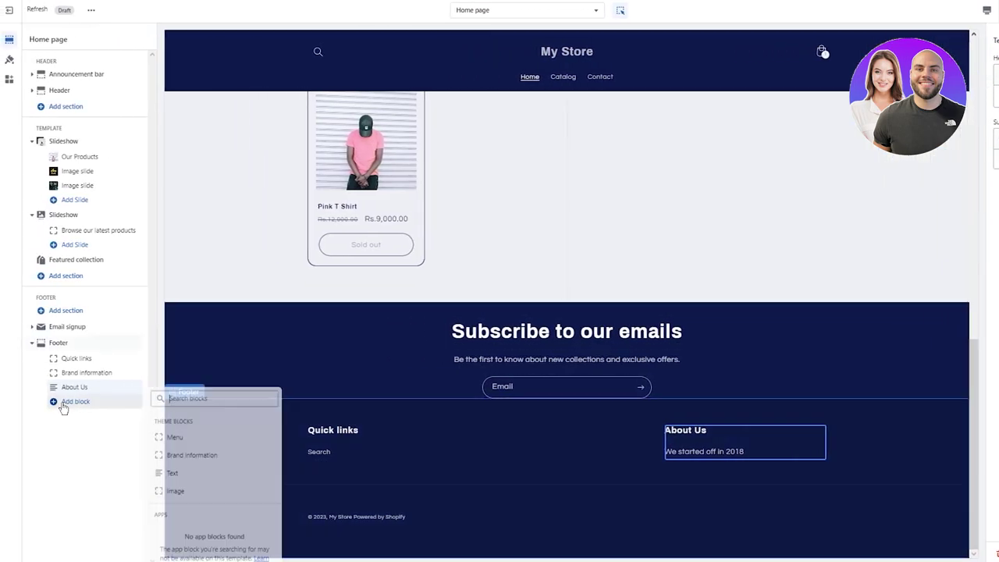
pyautogui.click(179, 470)
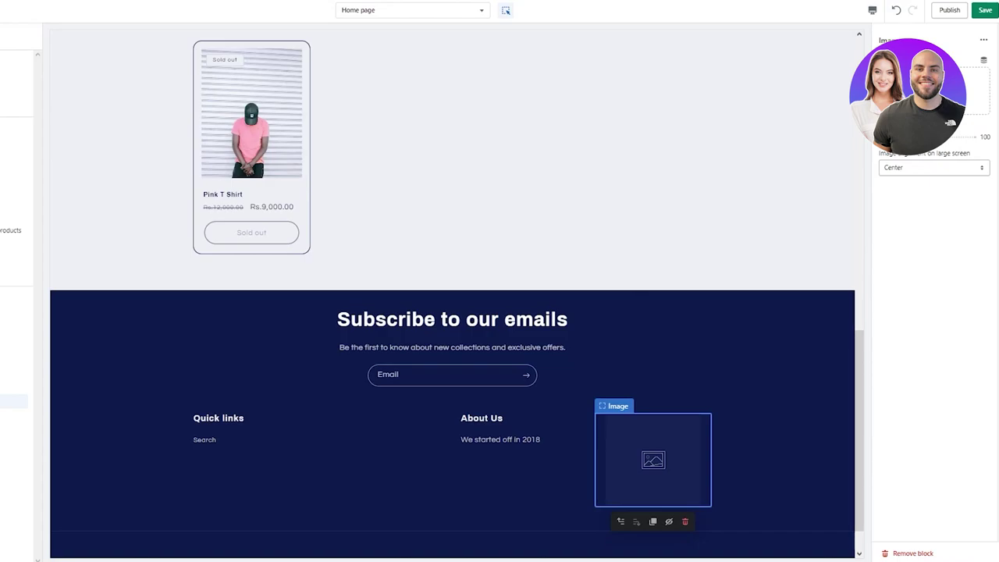
pyautogui.scroll(-1, 559, 321)
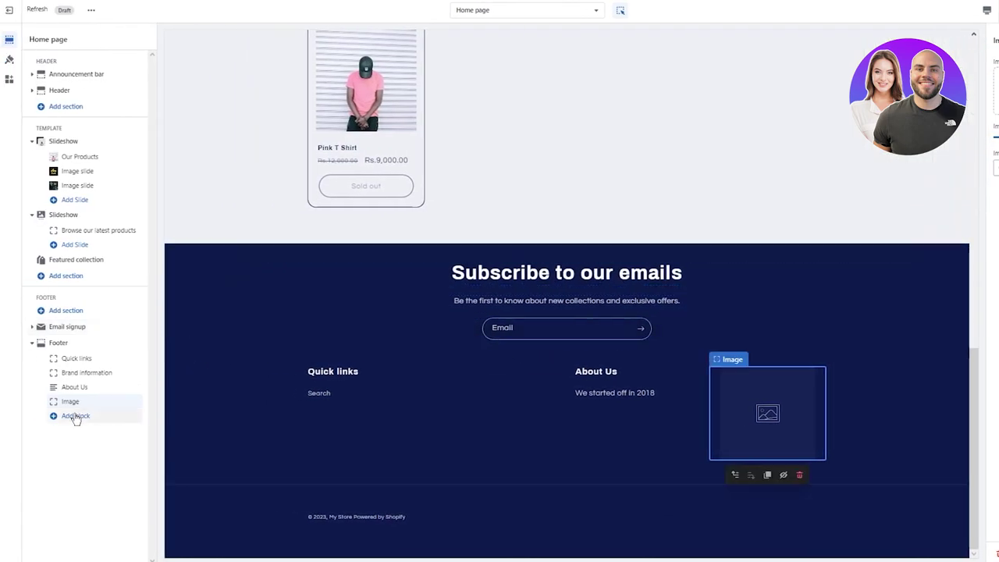
pyautogui.click(76, 416)
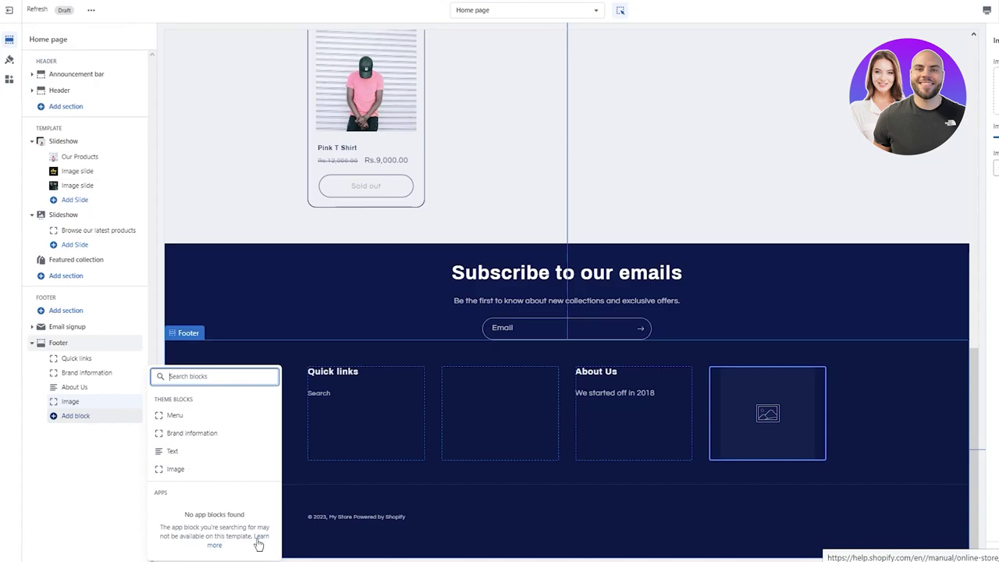
pyautogui.click(788, 402)
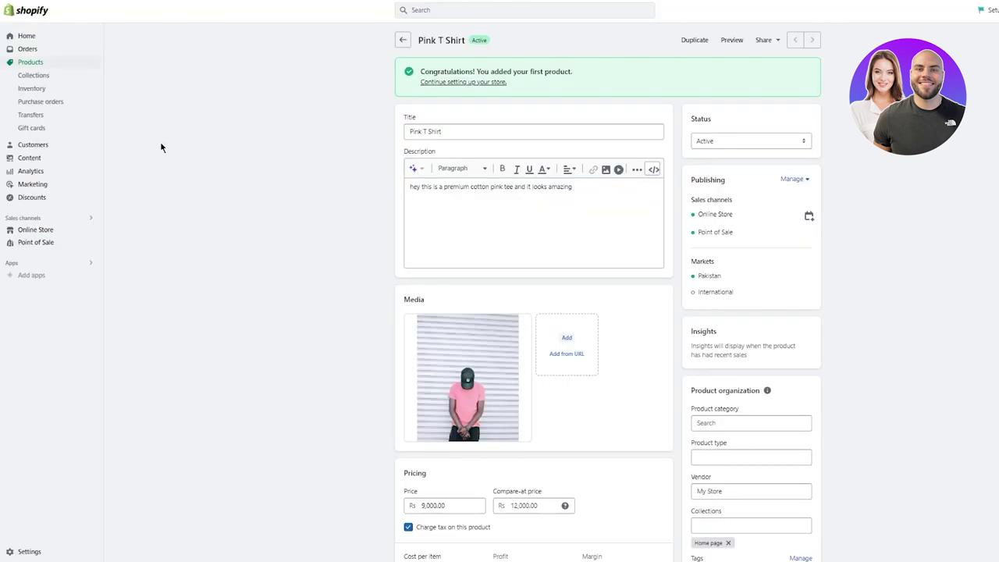
# Step: From the store admin's apps area, open the Shopify App Store, search for "calm" and look through the results
pyautogui.click(31, 277)
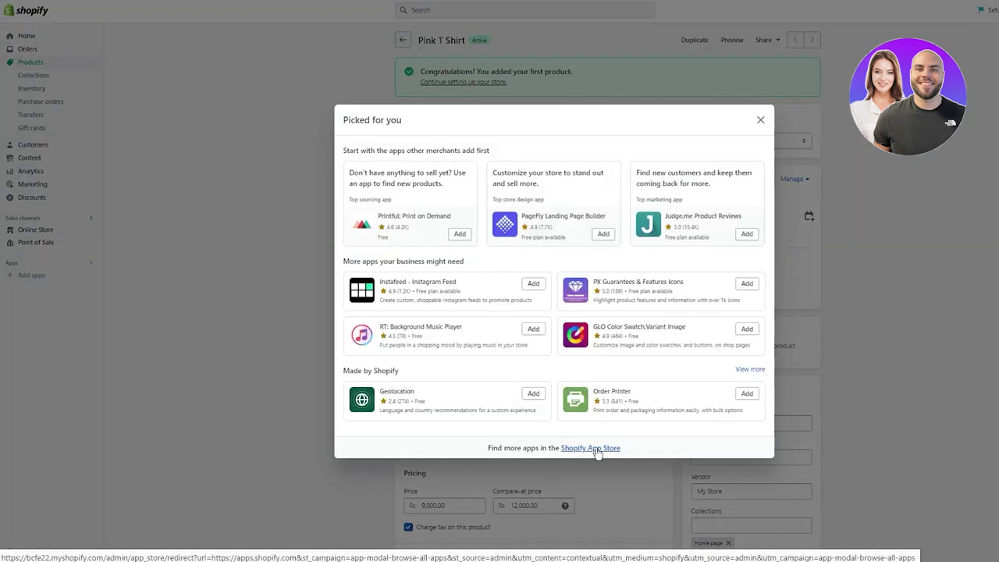
pyautogui.click(596, 449)
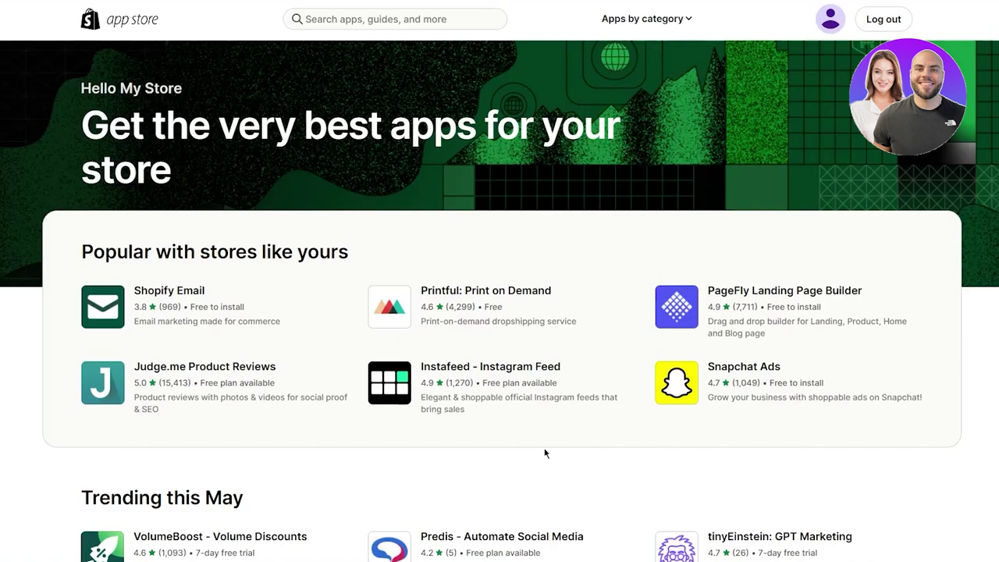
pyautogui.click(323, 22)
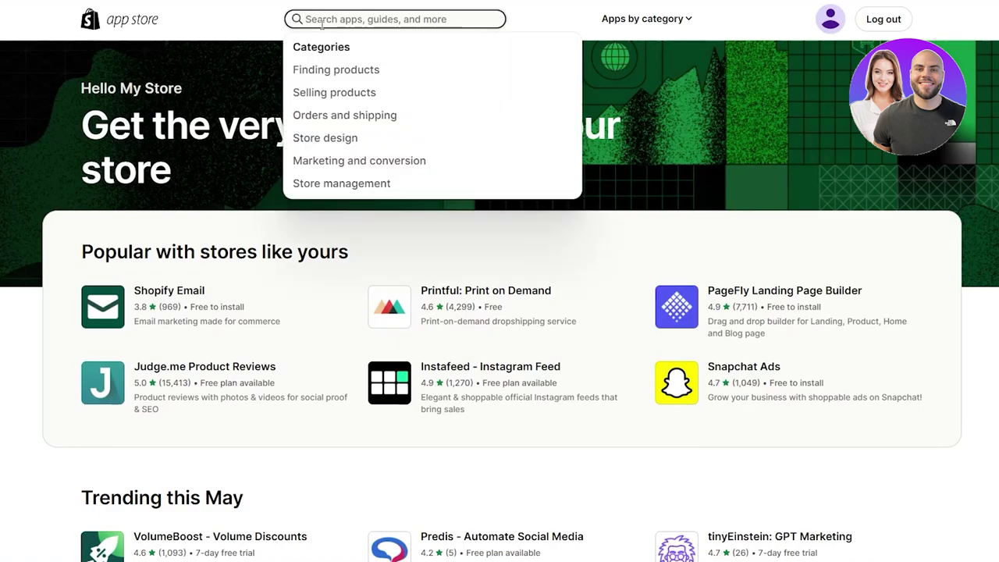
pyautogui.write('calm')
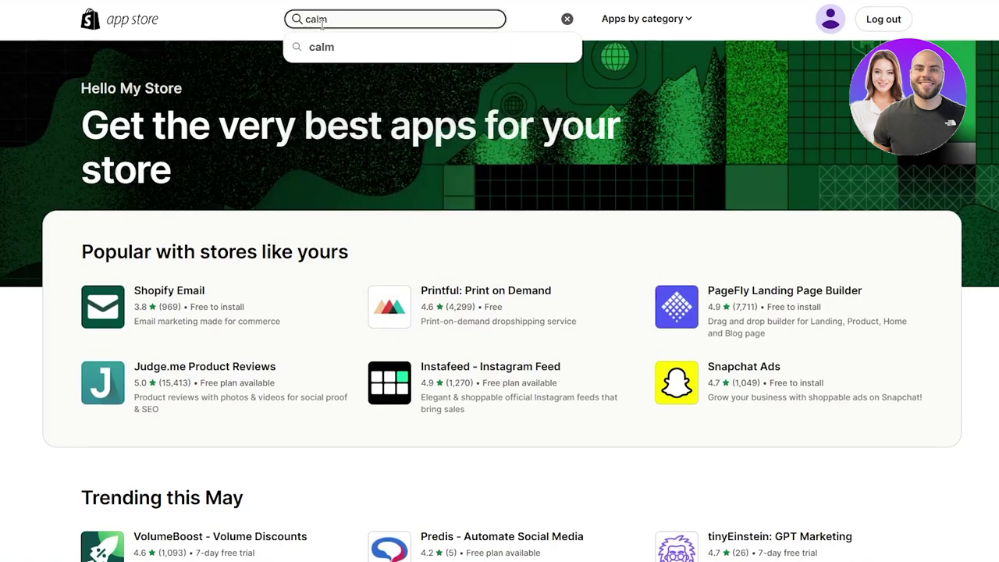
pyautogui.press('Return')
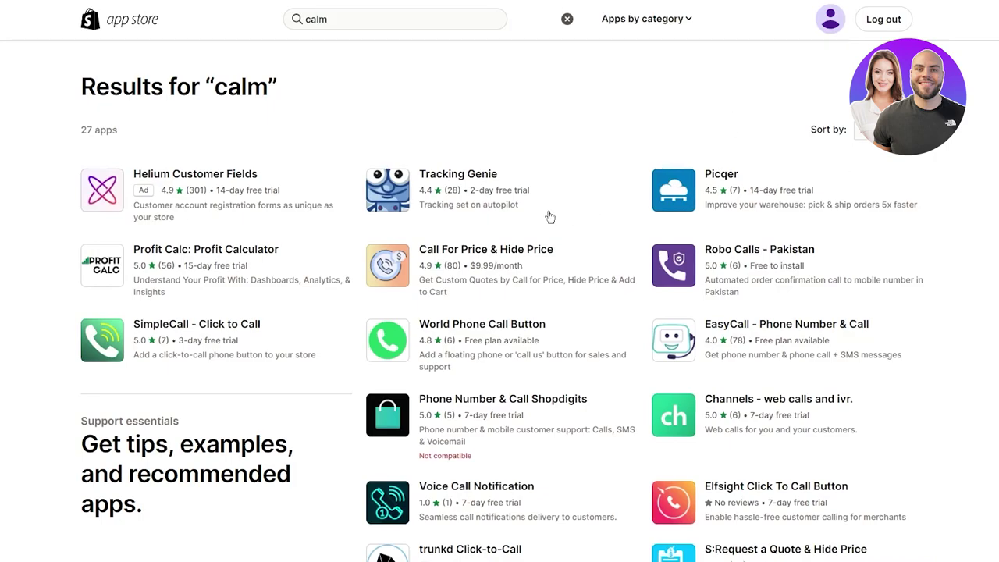
pyautogui.scroll(-9, 976, 179)
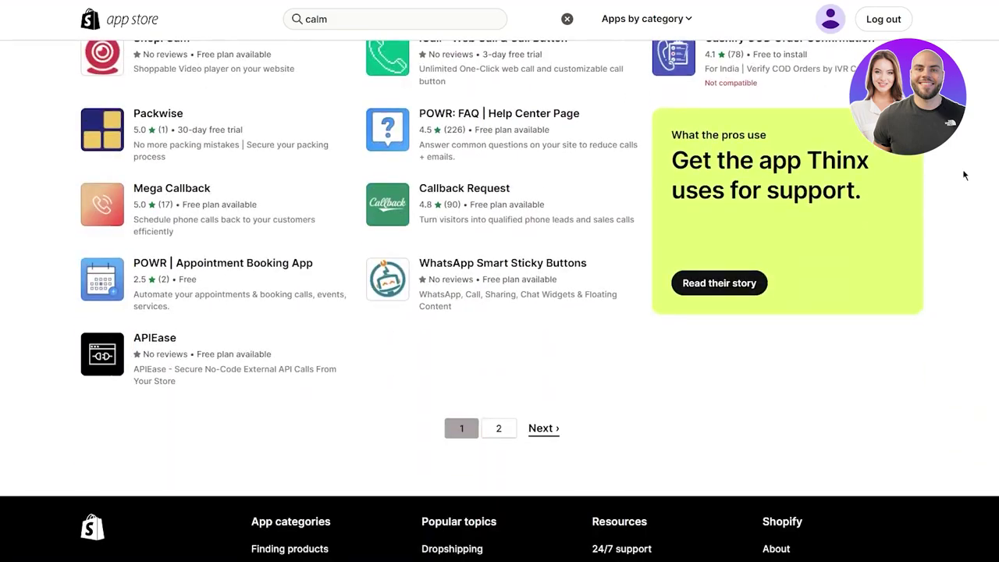
pyautogui.scroll(9, 567, 75)
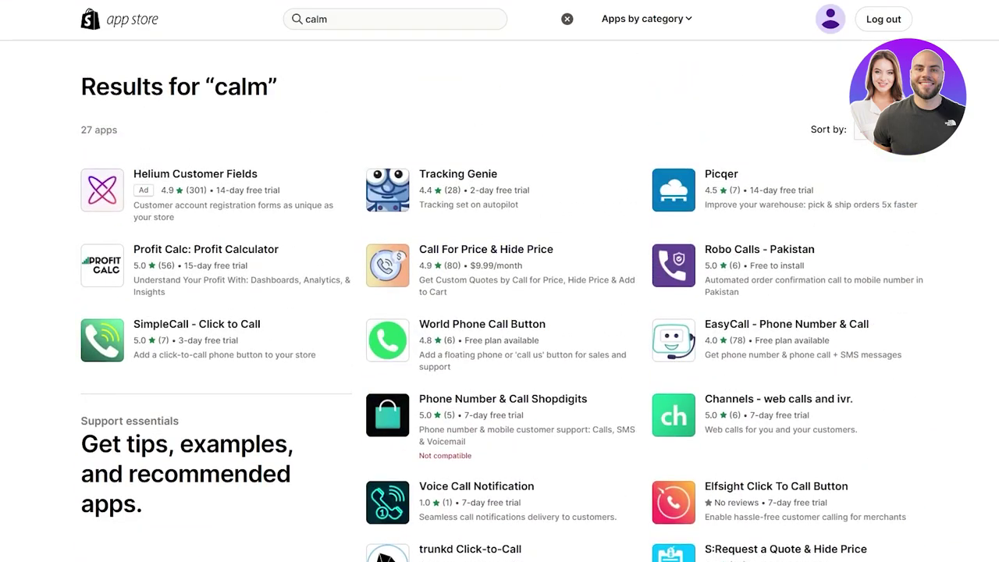
# Step: Search the web for "calm app shopify"
pyautogui.hotkey('ctrl', 'l')
pyautogui.write('ca')
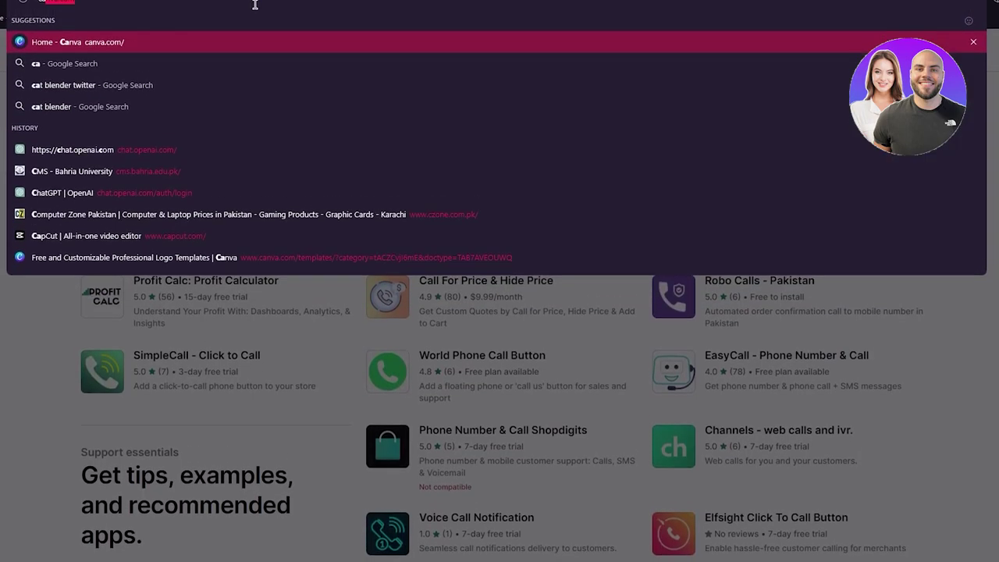
pyautogui.write('lm app')
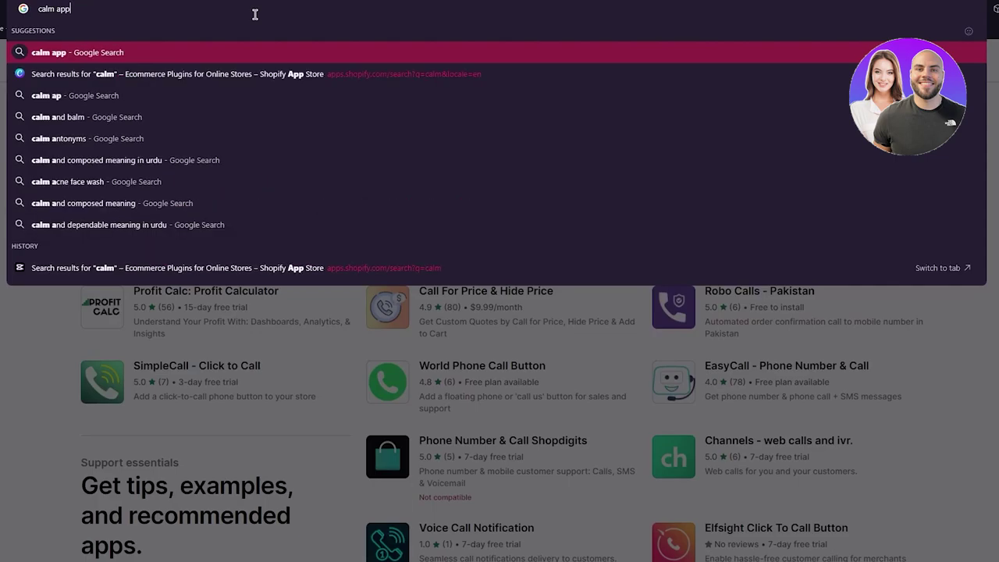
pyautogui.write(' shopif')
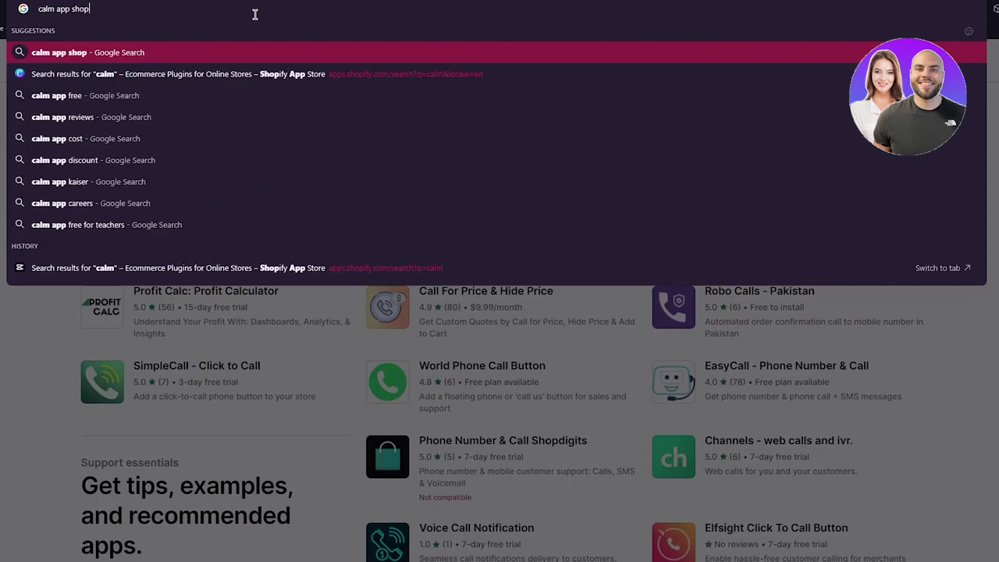
pyautogui.write('y')
pyautogui.press('Return')
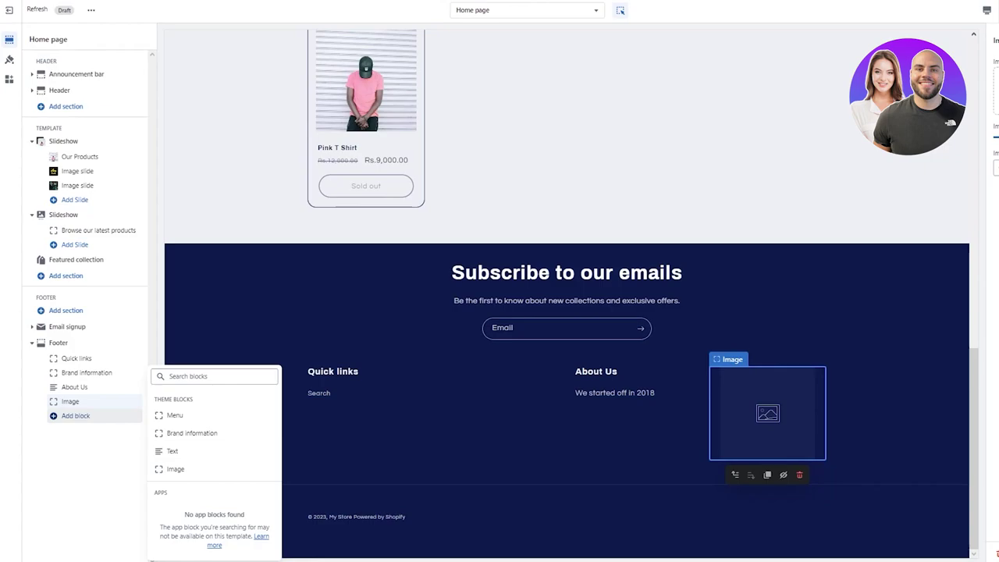
# Step: Save the home page changes in the theme editor and switch to editing the Default product template
pyautogui.scroll(15, 470, 330)
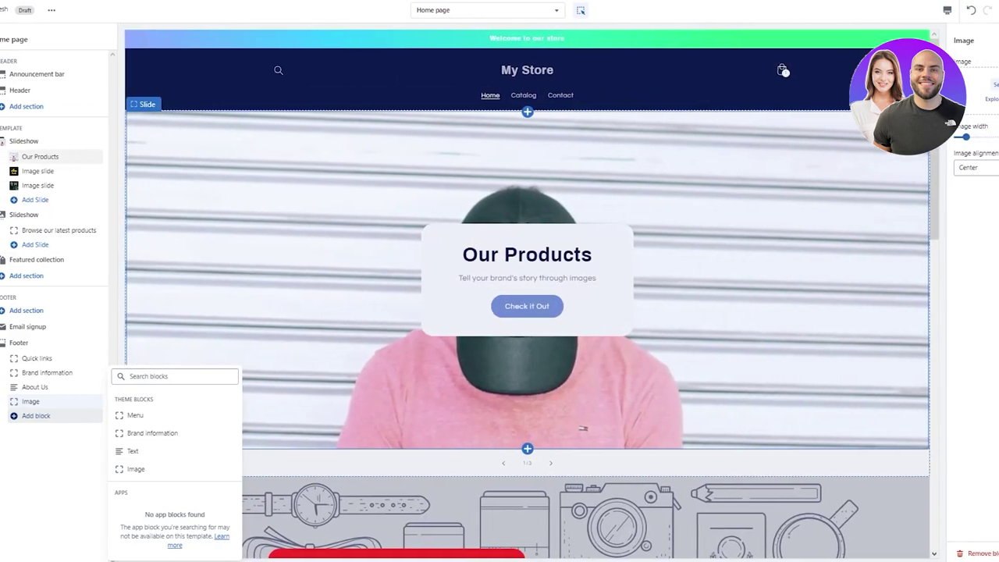
pyautogui.click(991, 11)
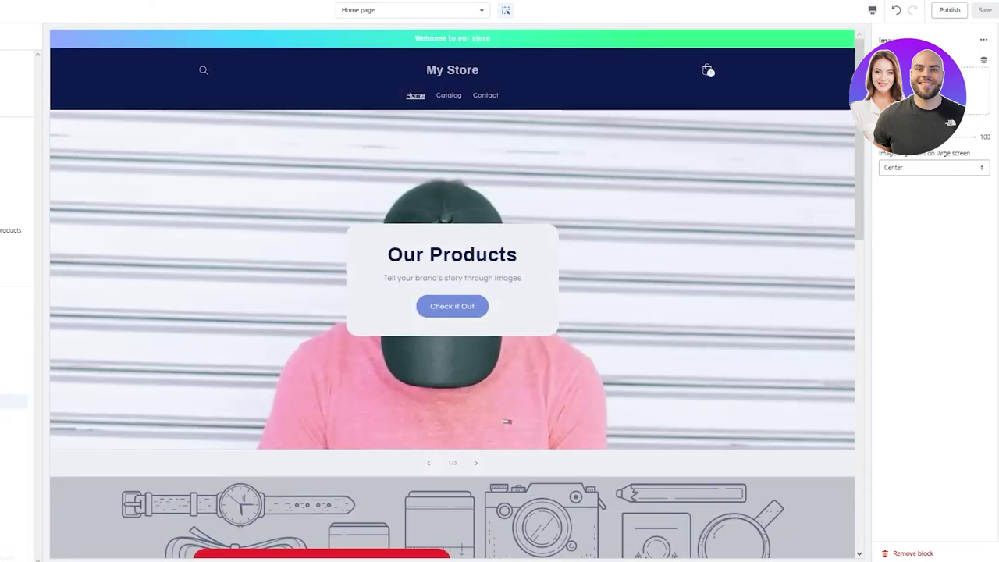
pyautogui.click(450, 10)
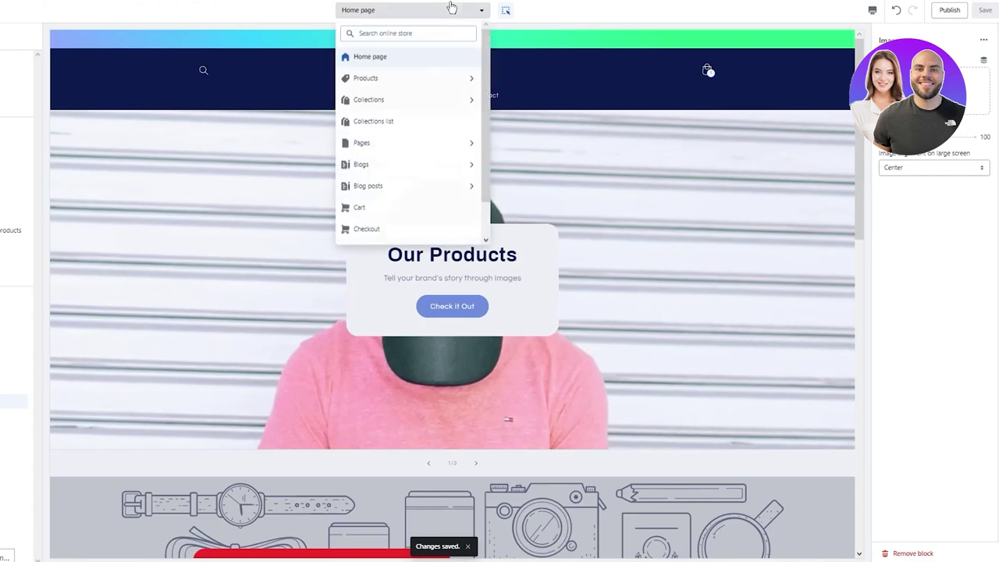
pyautogui.click(395, 78)
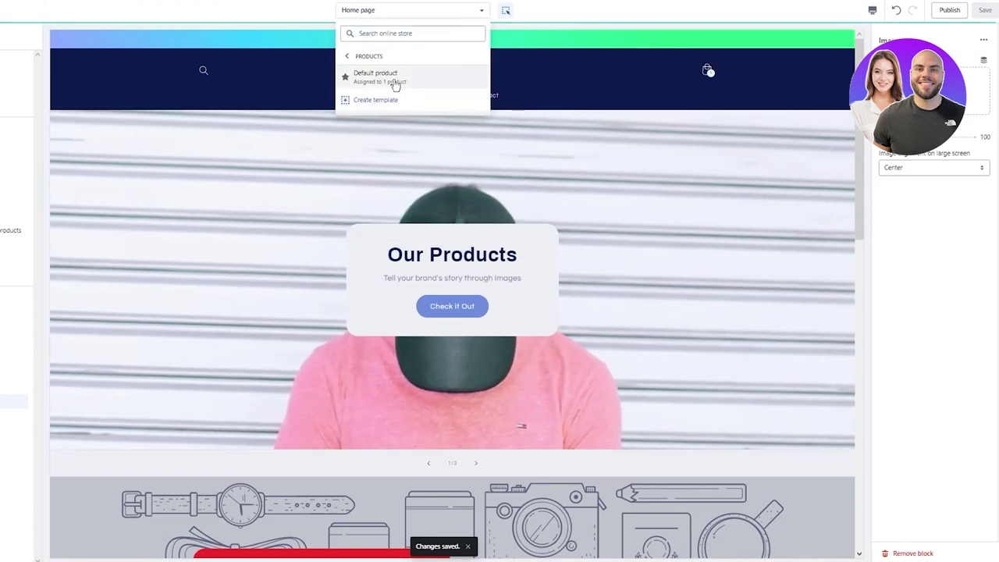
pyautogui.click(394, 83)
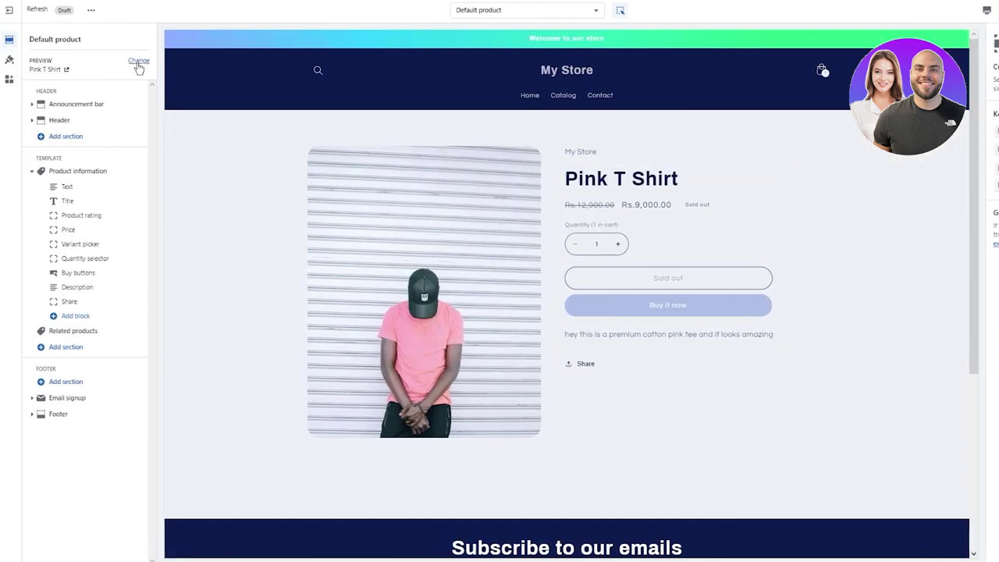
pyautogui.click(138, 64)
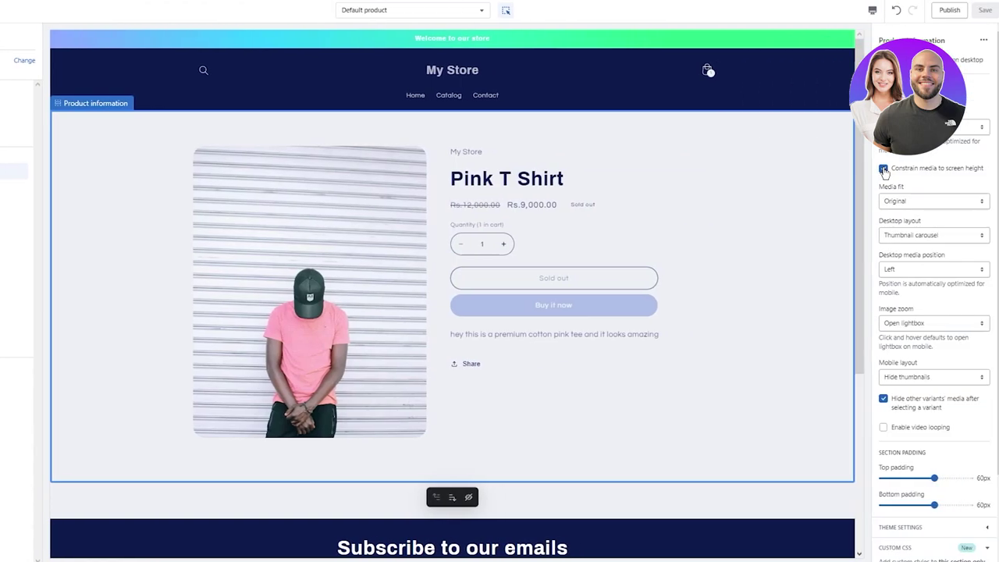
# Step: Turn Constrain media to screen height off and back on in the Product information section to compare the image size
pyautogui.click(884, 169)
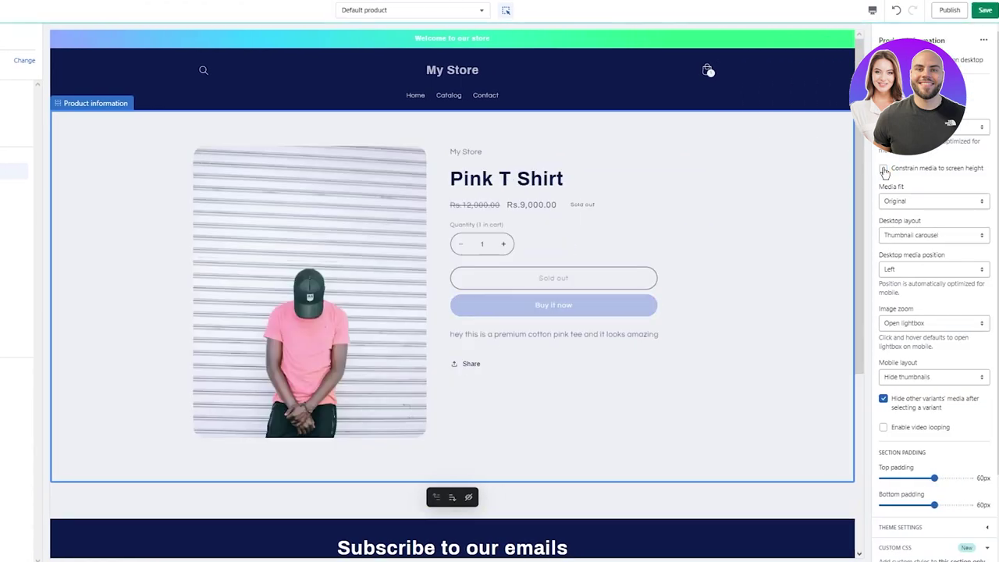
pyautogui.click(884, 170)
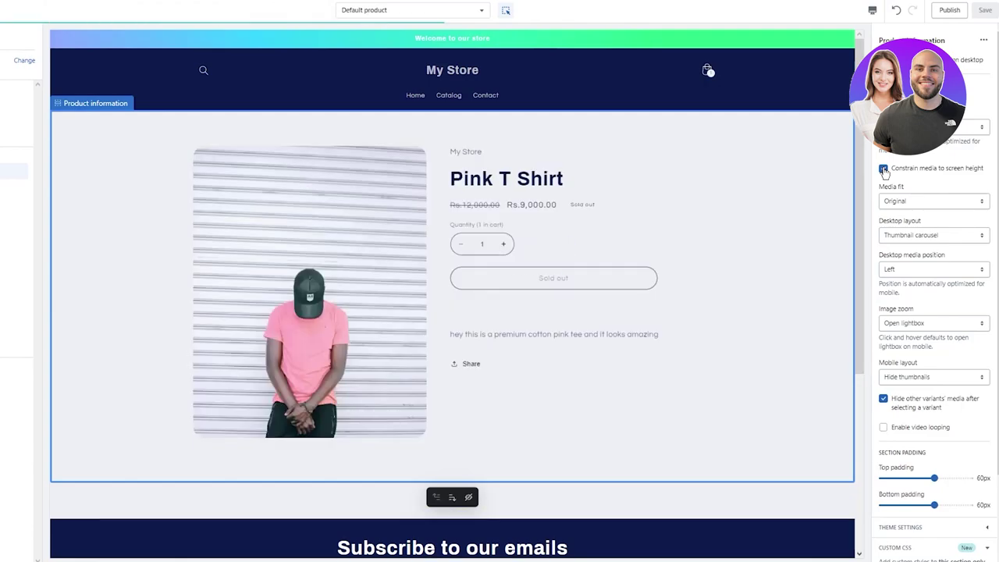
pyautogui.click(883, 170)
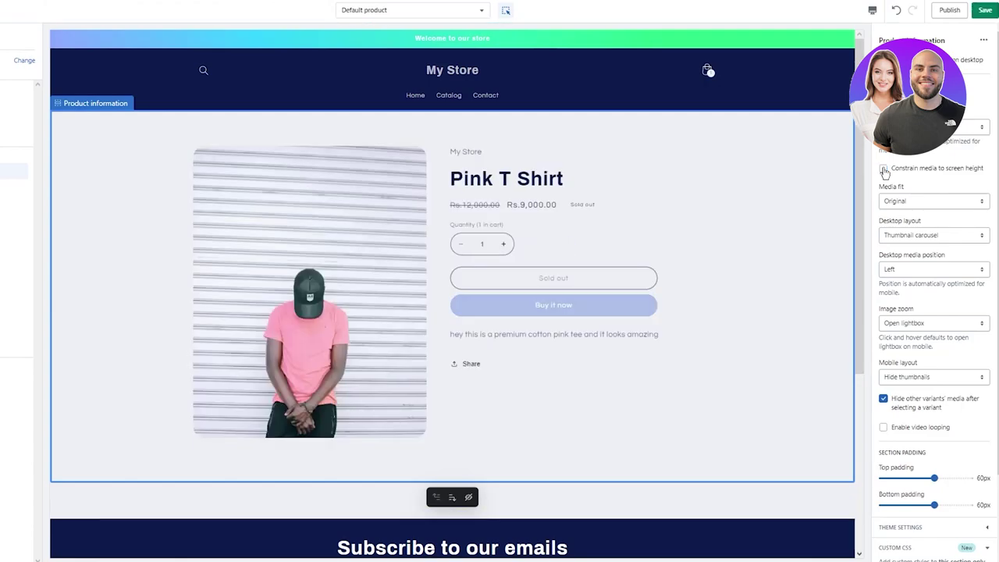
pyautogui.click(883, 169)
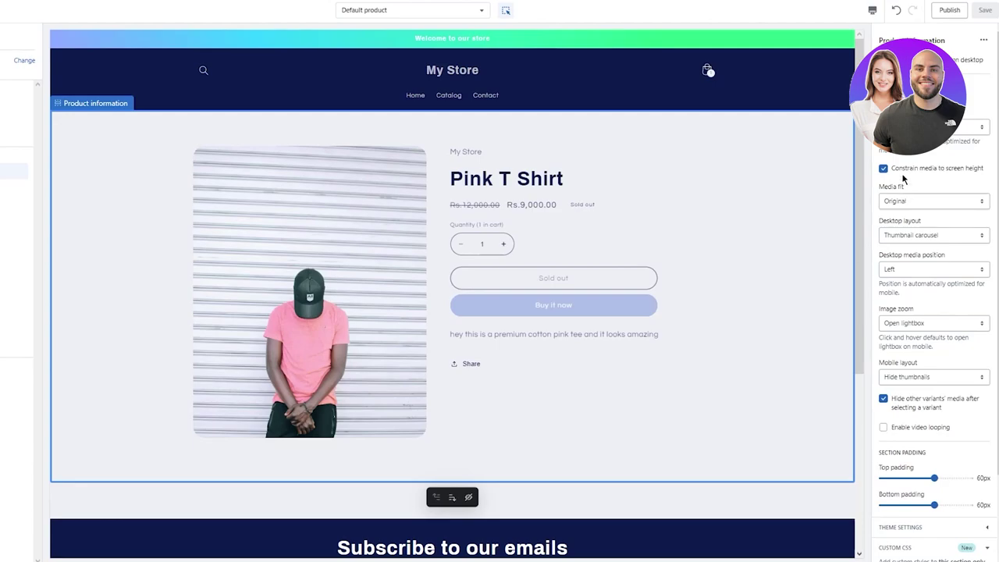
# Step: Try the 2 columns, Thumbnail carousel and Stacked desktop layouts for the Product information section's media
pyautogui.click(918, 236)
pyautogui.click(907, 257)
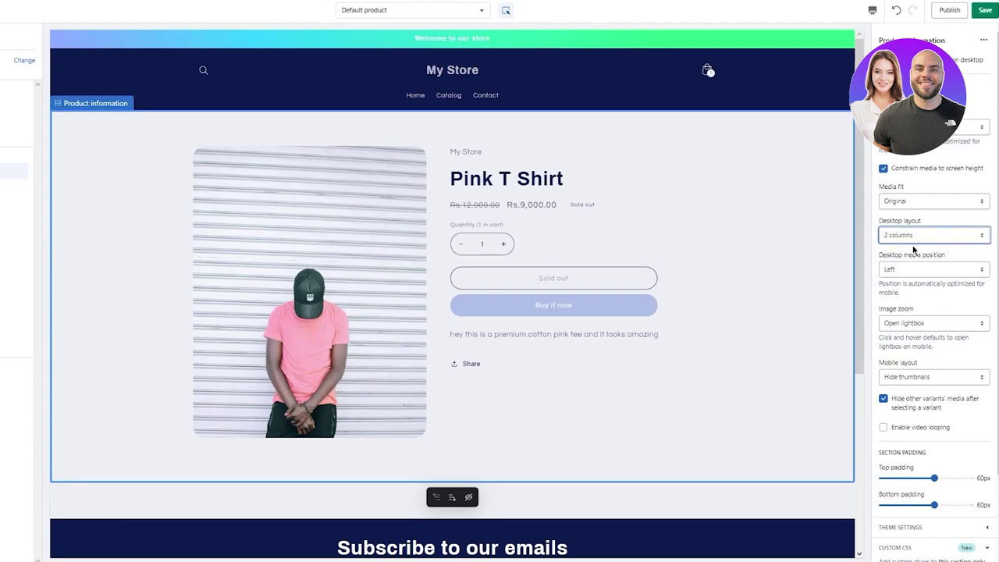
pyautogui.click(920, 238)
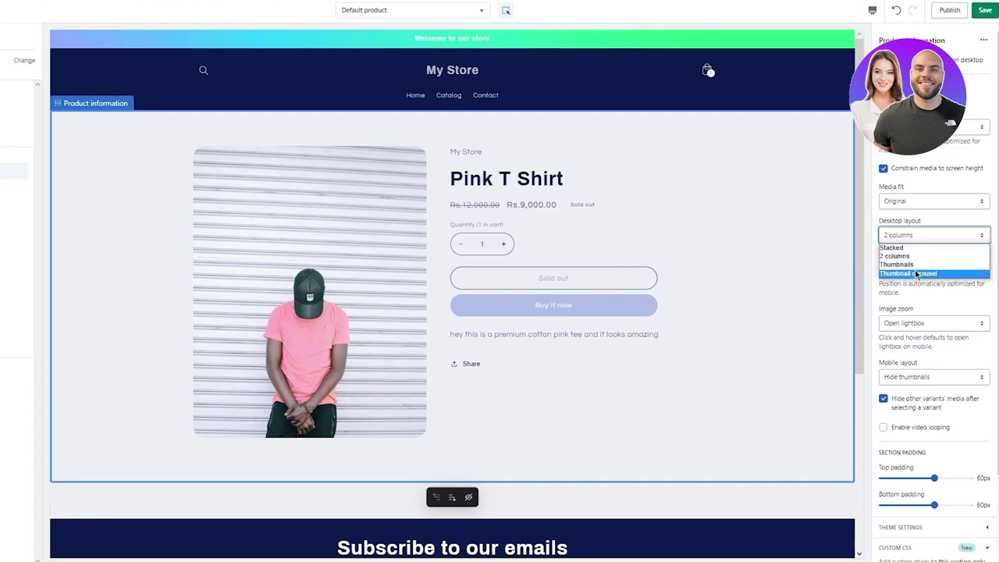
pyautogui.click(908, 273)
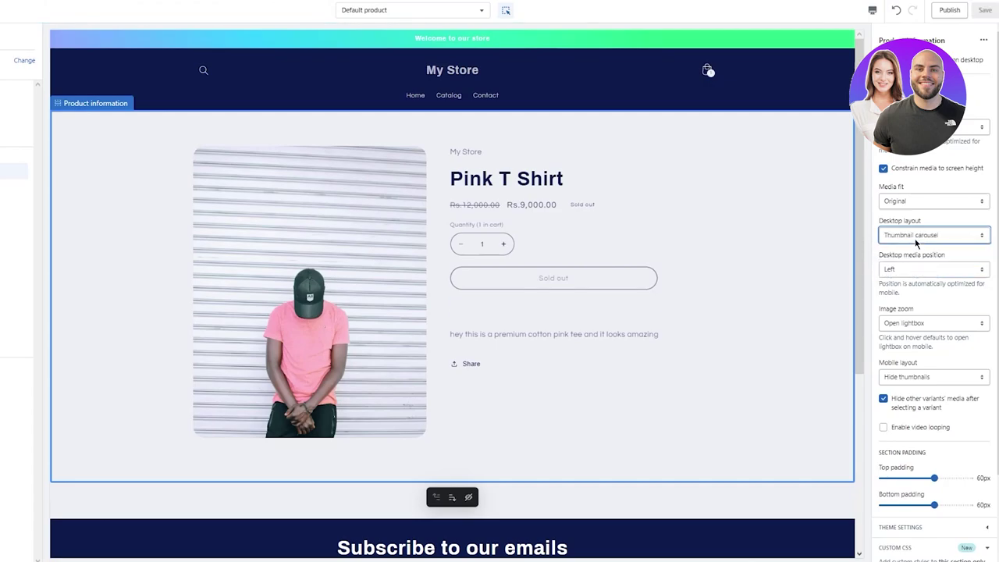
pyautogui.click(914, 236)
pyautogui.click(906, 249)
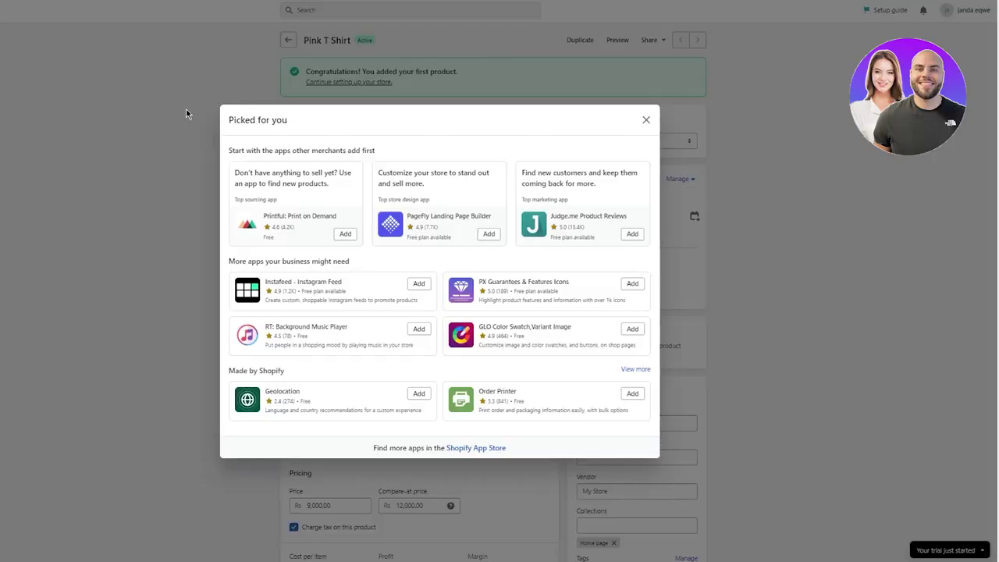
# Step: Dismiss the app suggestions in the store admin and upload the purple New Series headphones image to the Pink T Shirt's media
pyautogui.click(187, 112)
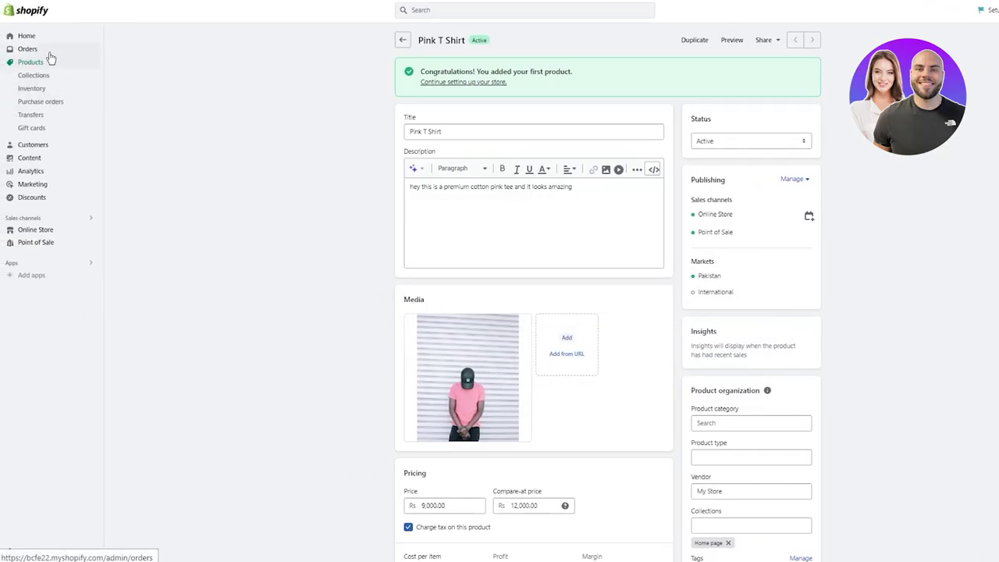
pyautogui.click(565, 332)
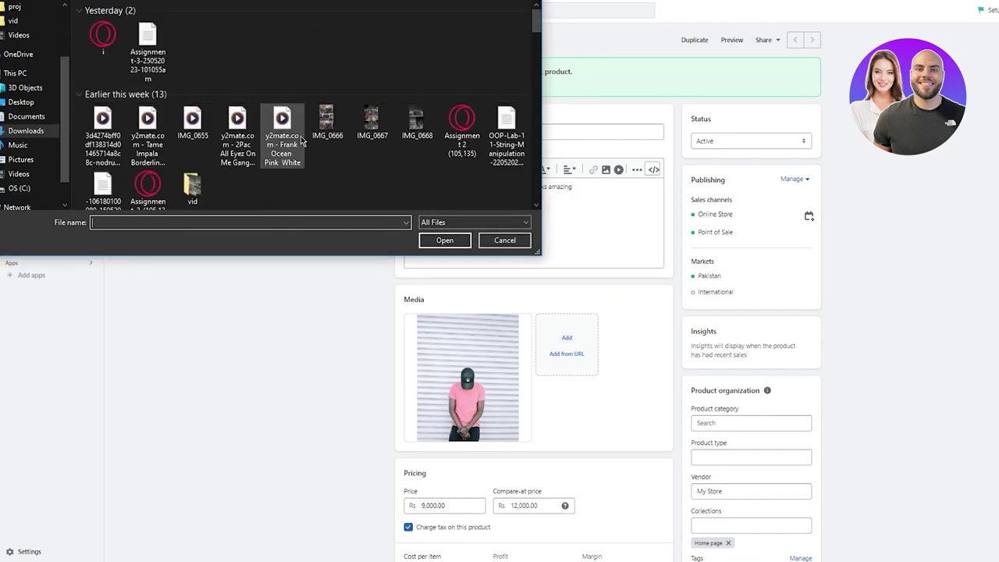
pyautogui.scroll(-3, 336, 125)
pyautogui.scroll(-5, 348, 121)
pyautogui.scroll(2, 390, 78)
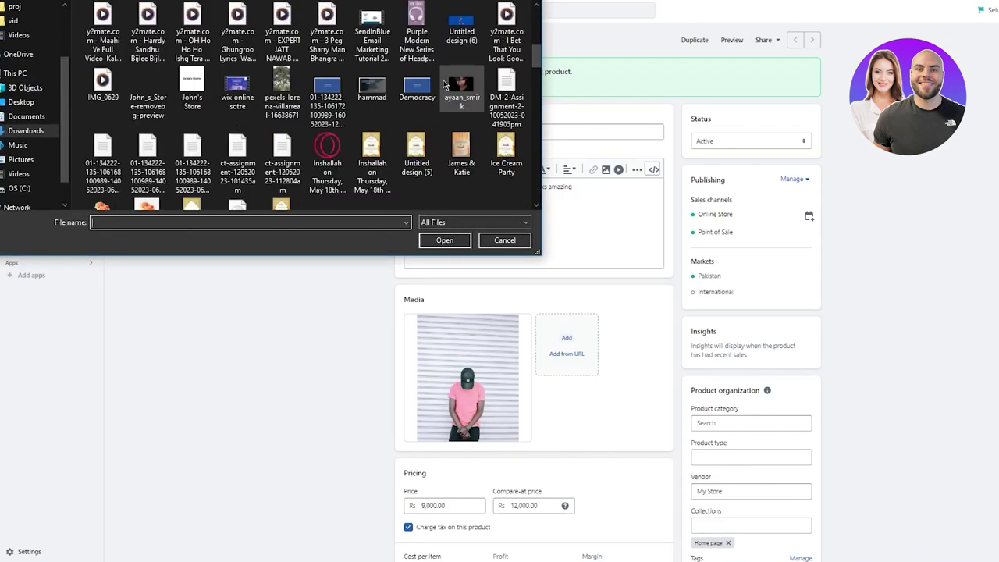
pyautogui.doubleClick(411, 37)
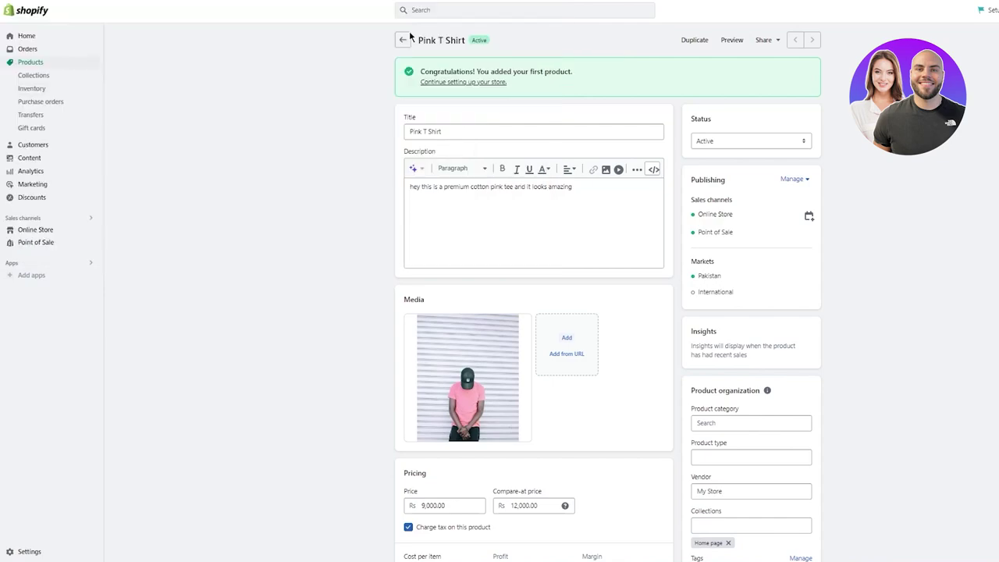
# Step: Upload the yellow John's Shack logo as another Pink T Shirt media image and look over the rest of the product page
pyautogui.click(642, 338)
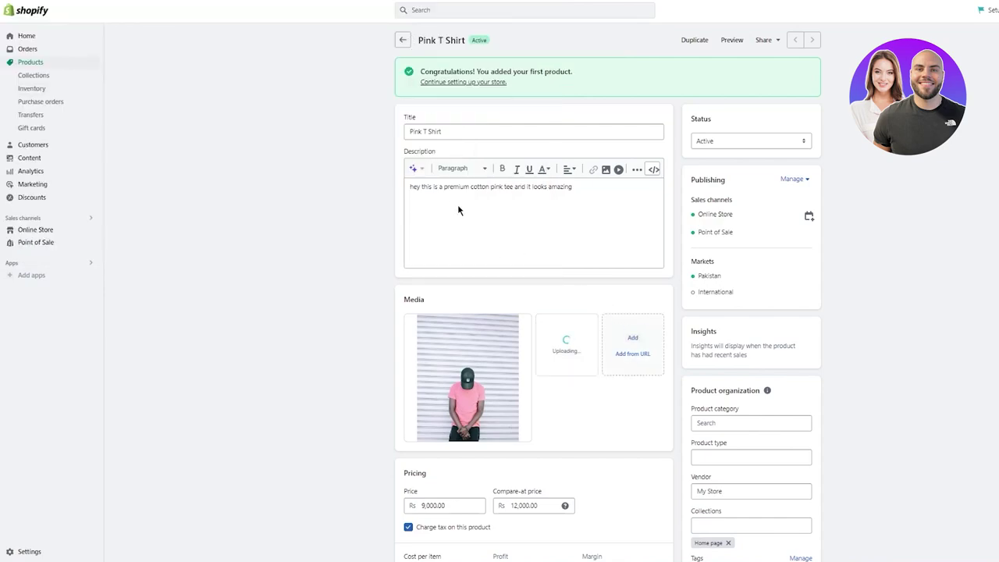
pyautogui.scroll(-5, 377, 119)
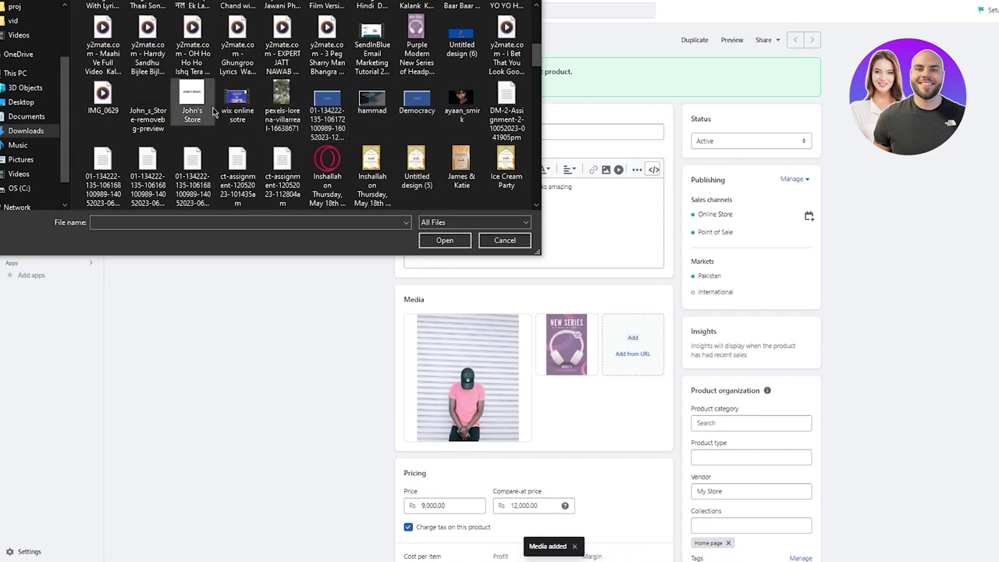
pyautogui.scroll(-5, 196, 101)
pyautogui.doubleClick(330, 46)
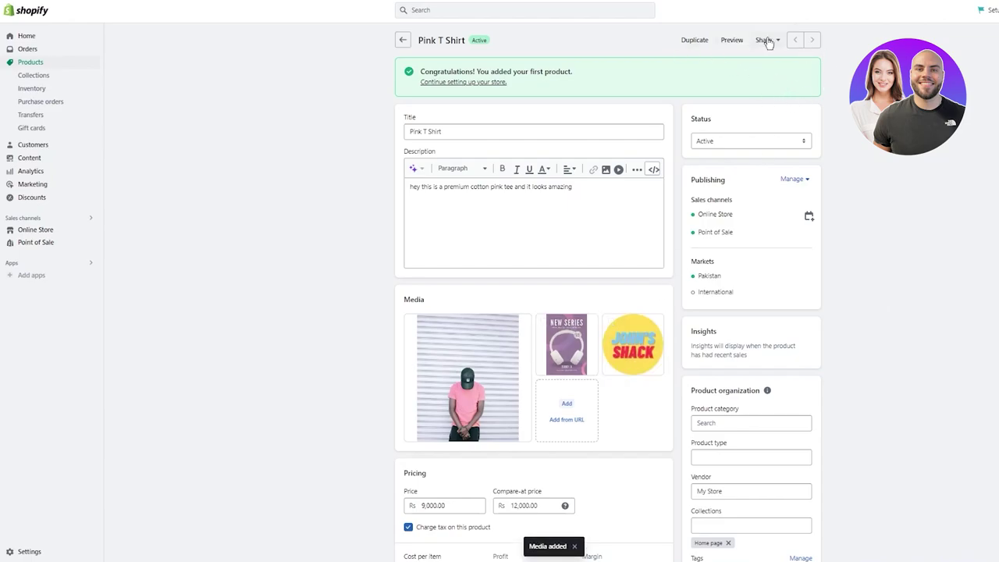
pyautogui.scroll(-7, 547, 312)
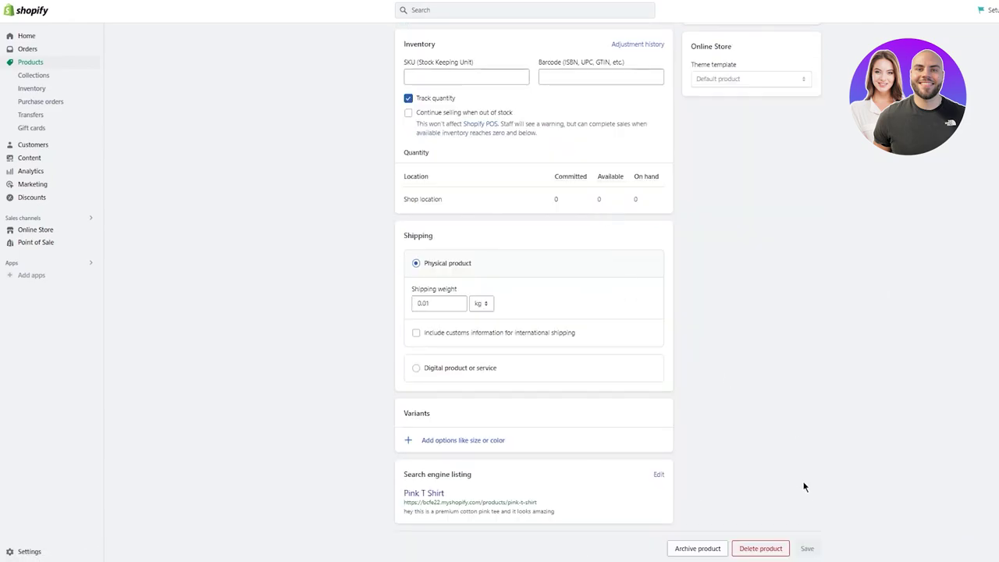
pyautogui.scroll(7, 546, 234)
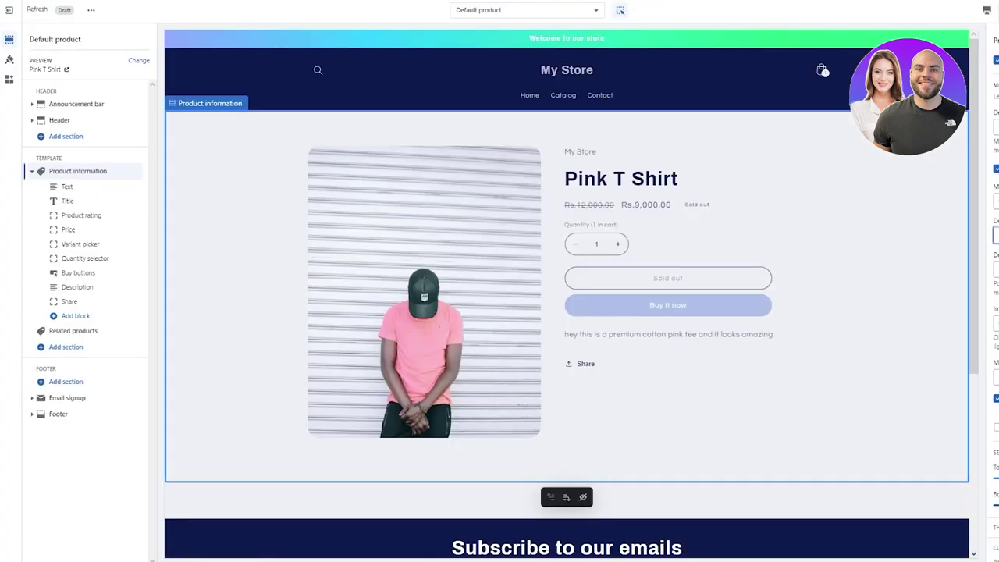
# Step: Reload the theme editor's Default product template and view the added images in the Pink T Shirt preview
pyautogui.hotkey('ctrl', 'r')
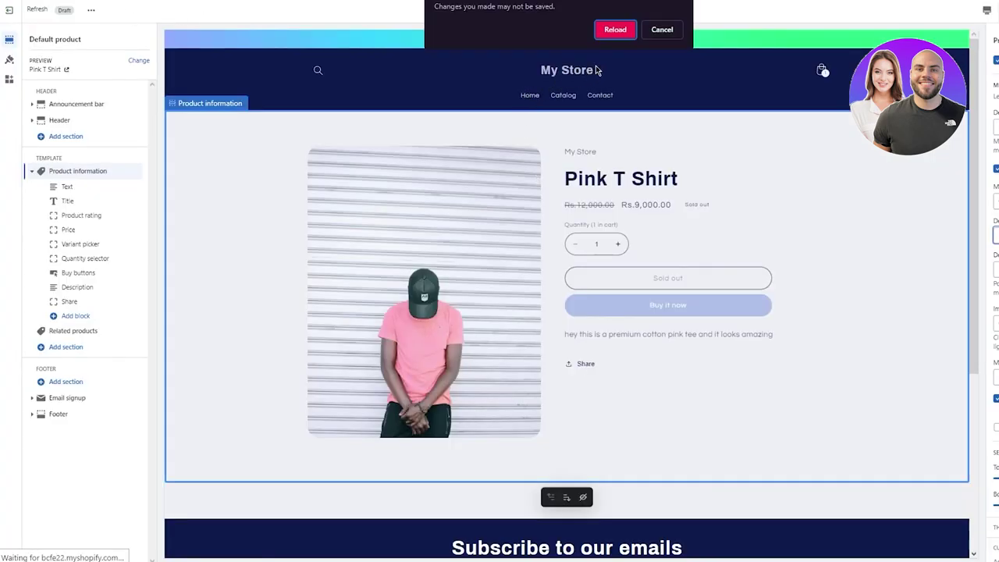
pyautogui.press('Escape')
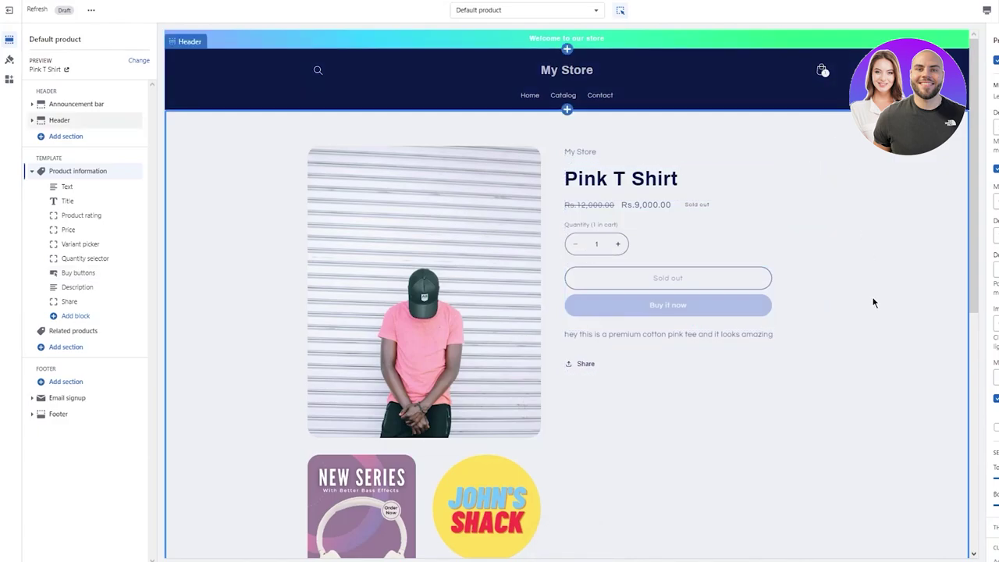
pyautogui.scroll(-2, 873, 306)
pyautogui.scroll(4, 468, 216)
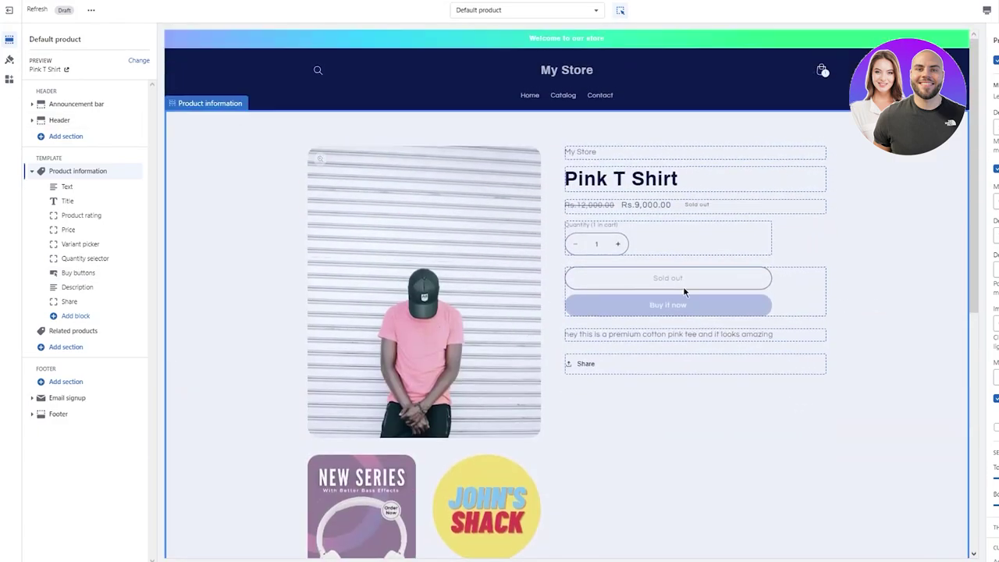
# Step: Keep the media fit at Original and set the desktop layout to Thumbnail carousel after trying 2 columns and Thumbnails
pyautogui.click(952, 201)
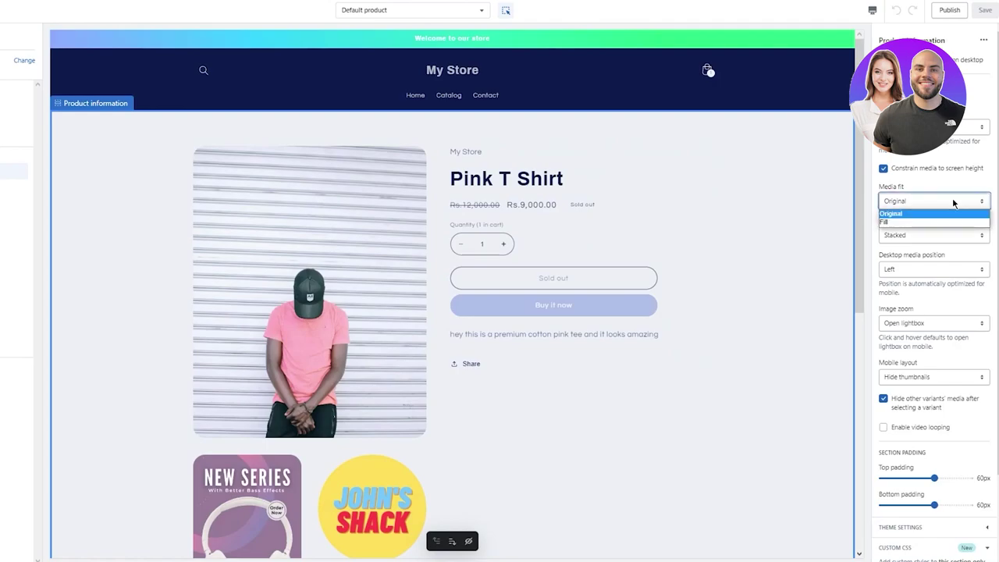
pyautogui.click(950, 211)
pyautogui.click(950, 235)
pyautogui.click(907, 260)
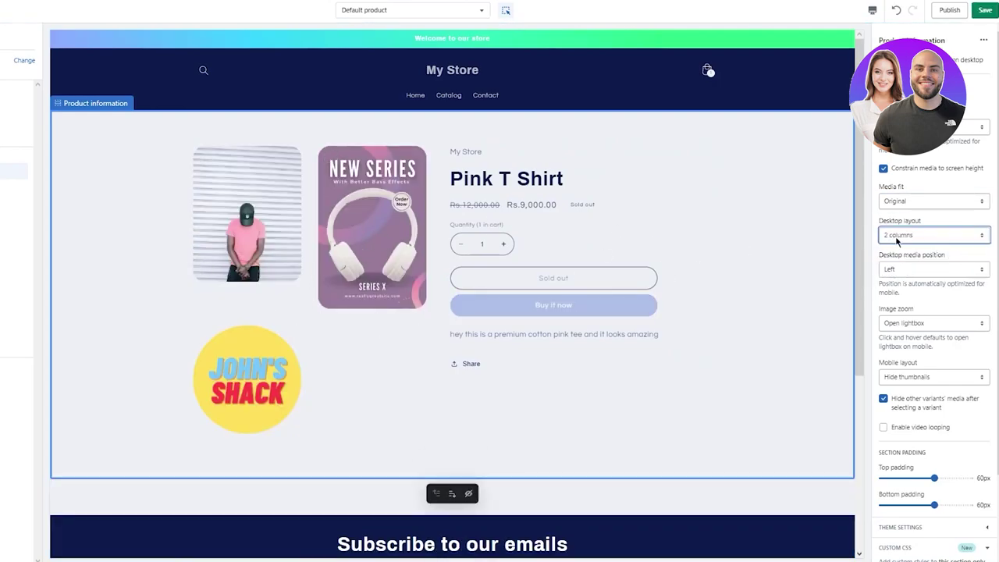
pyautogui.click(943, 233)
pyautogui.click(903, 265)
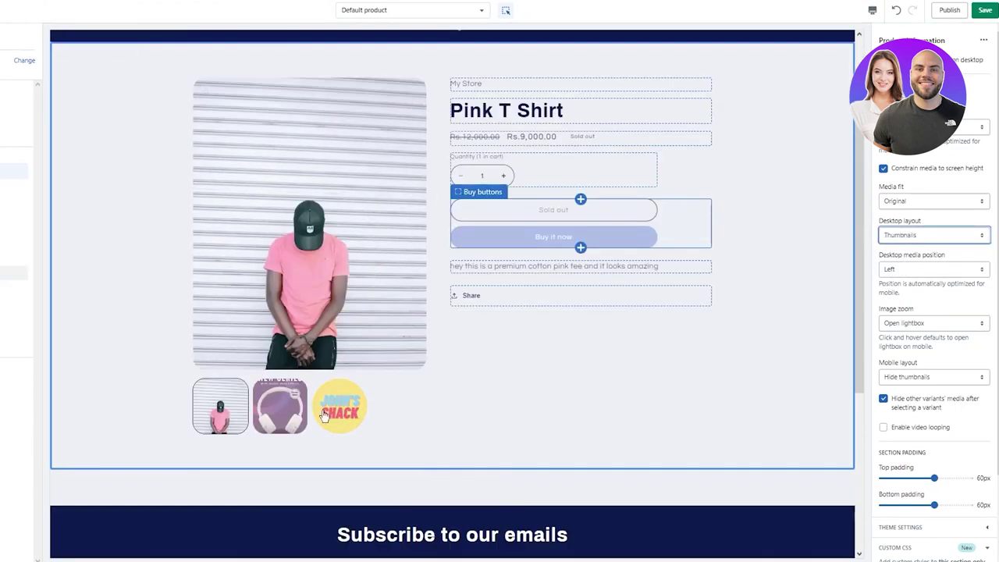
pyautogui.click(902, 236)
pyautogui.click(906, 273)
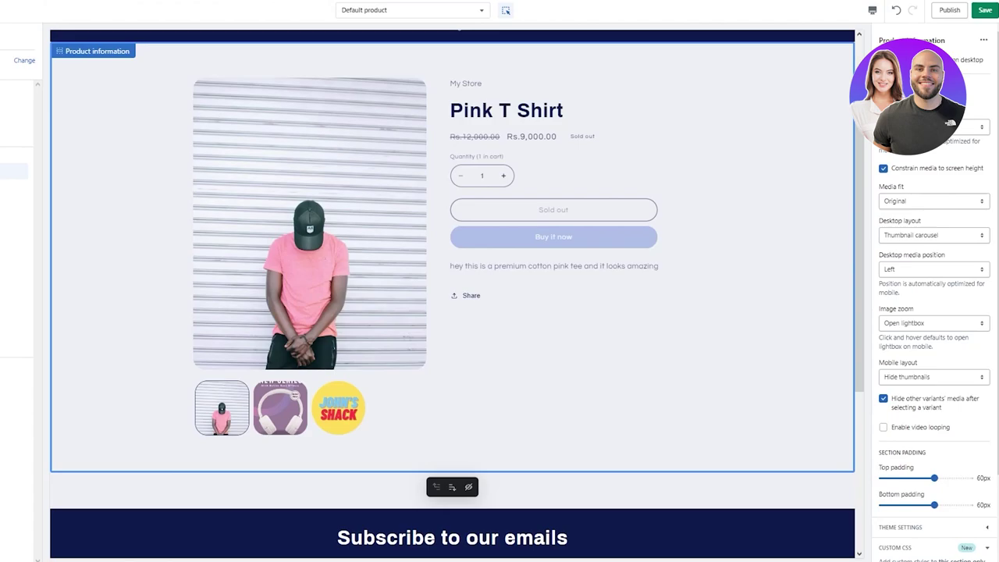
# Step: Set the product media's image zoom to Click and hover and its mobile layout to Show thumbnails
pyautogui.click(935, 325)
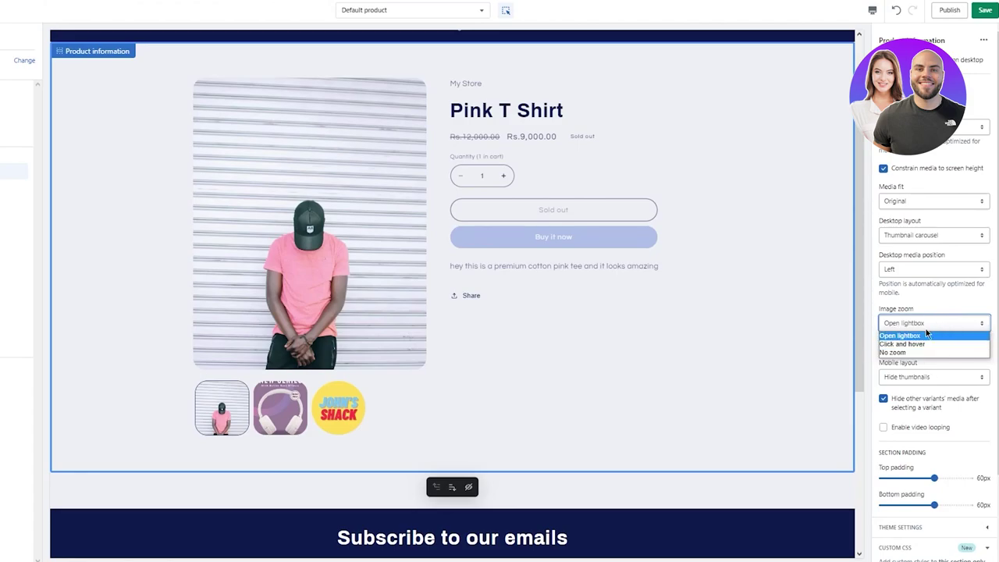
pyautogui.click(939, 344)
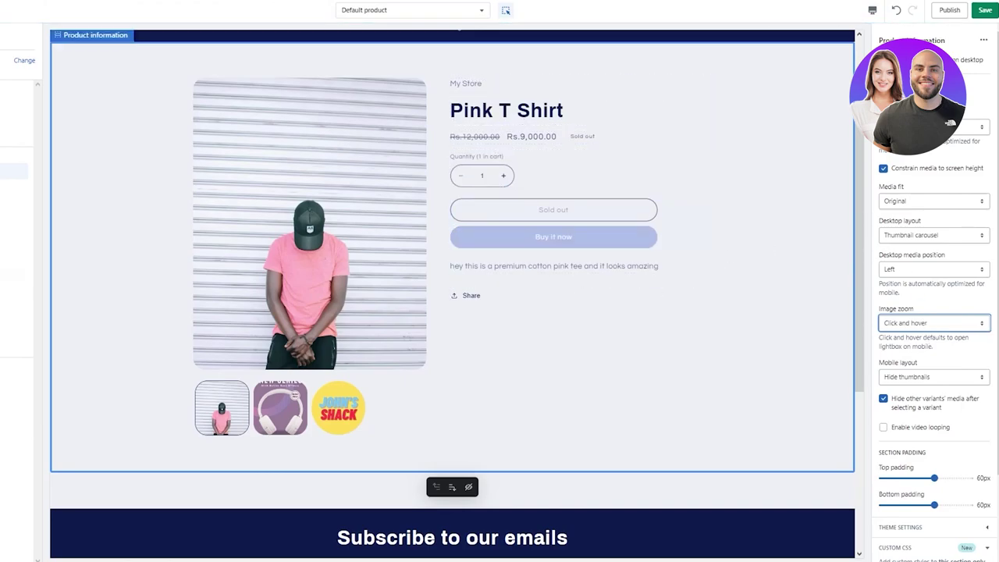
pyautogui.click(936, 378)
pyautogui.click(902, 398)
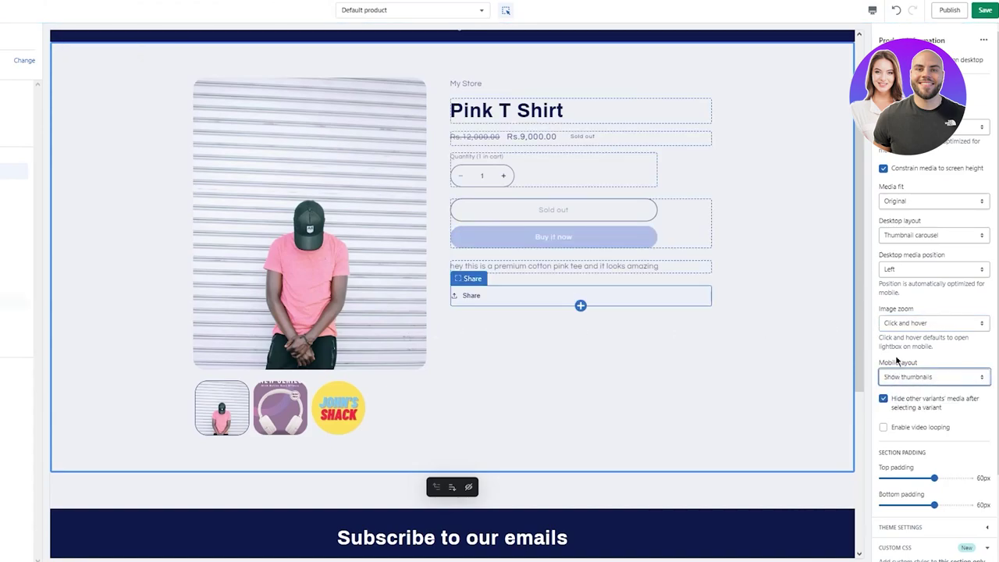
pyautogui.scroll(-1, 897, 362)
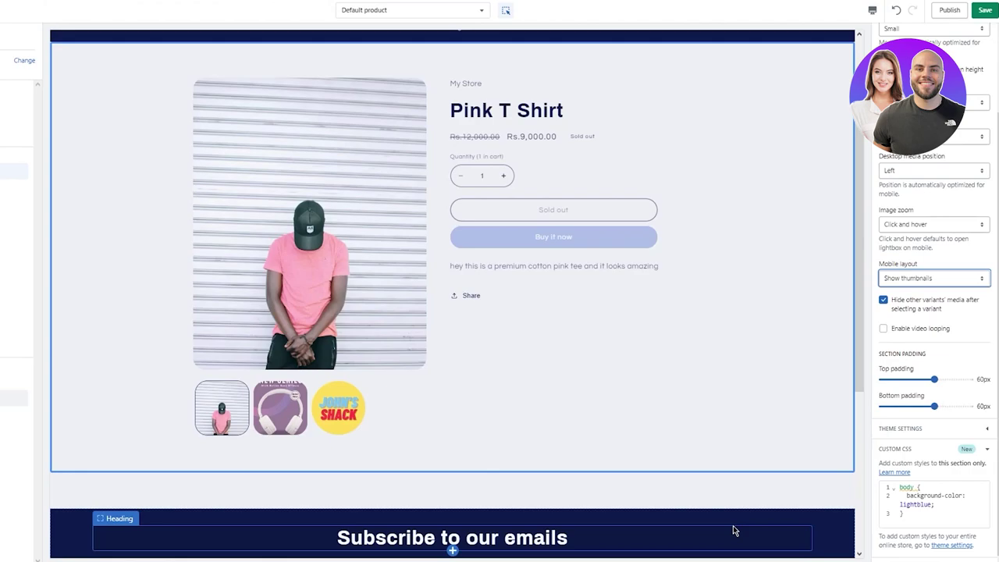
# Step: Add a Multicolumn section below Related products in the Default product template
pyautogui.scroll(-3, 468, 327)
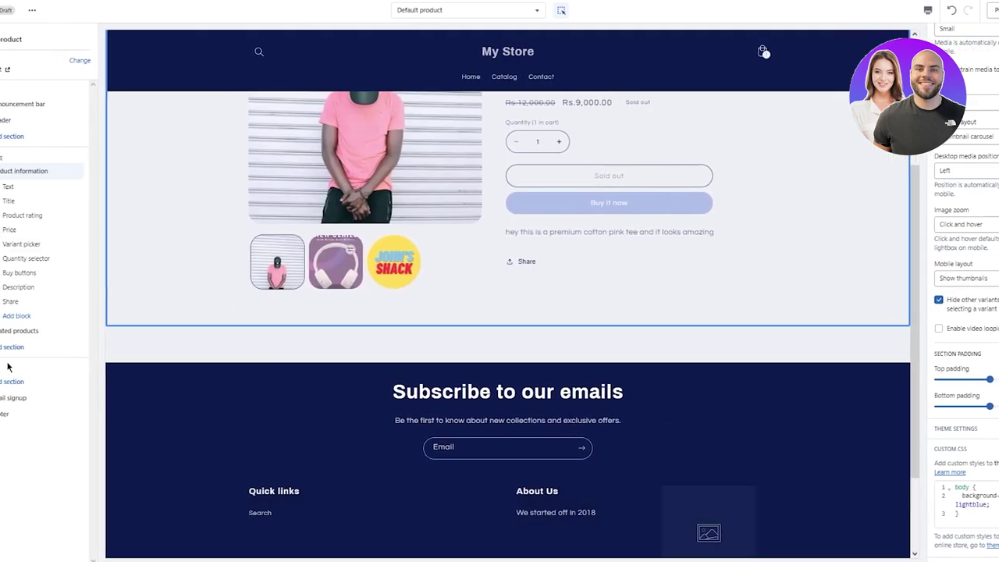
pyautogui.click(62, 347)
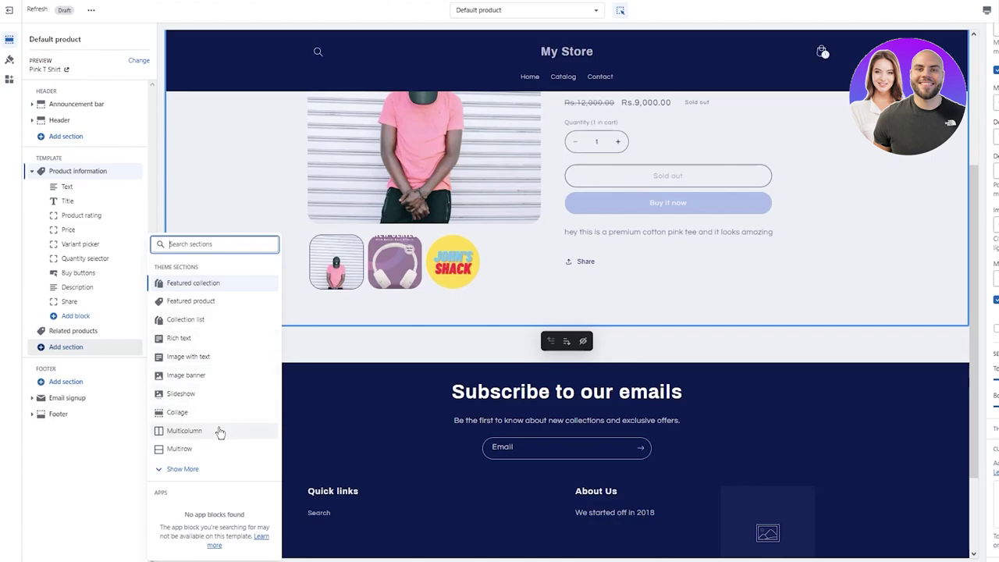
pyautogui.press('Escape')
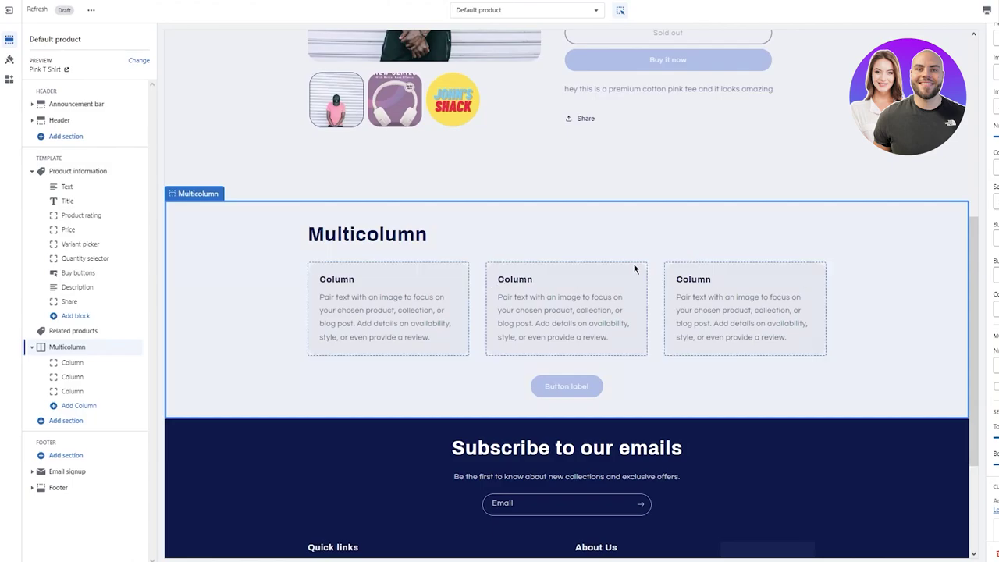
# Step: Add the black and yellow Faith Over Fear image to the first column of the Multicolumn section, keeping its description
pyautogui.click(401, 317)
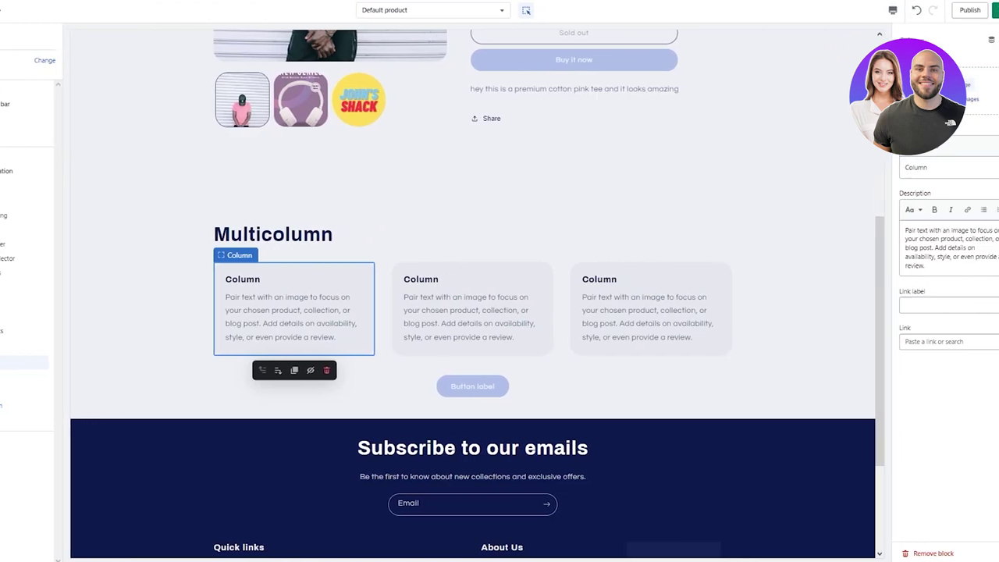
pyautogui.moveTo(905, 266); pyautogui.dragTo(854, 229)
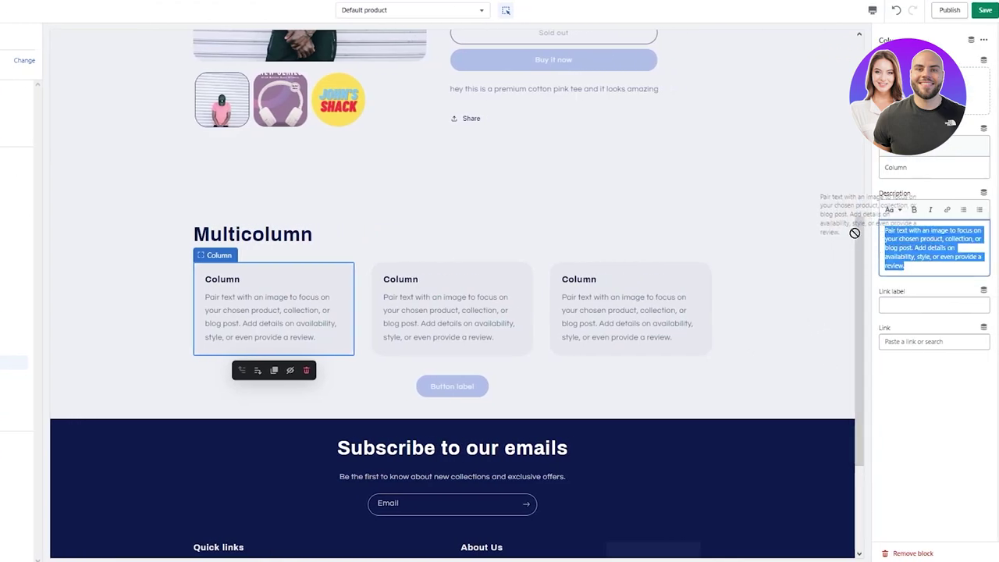
pyautogui.click(906, 261)
pyautogui.moveTo(906, 262); pyautogui.dragTo(869, 223)
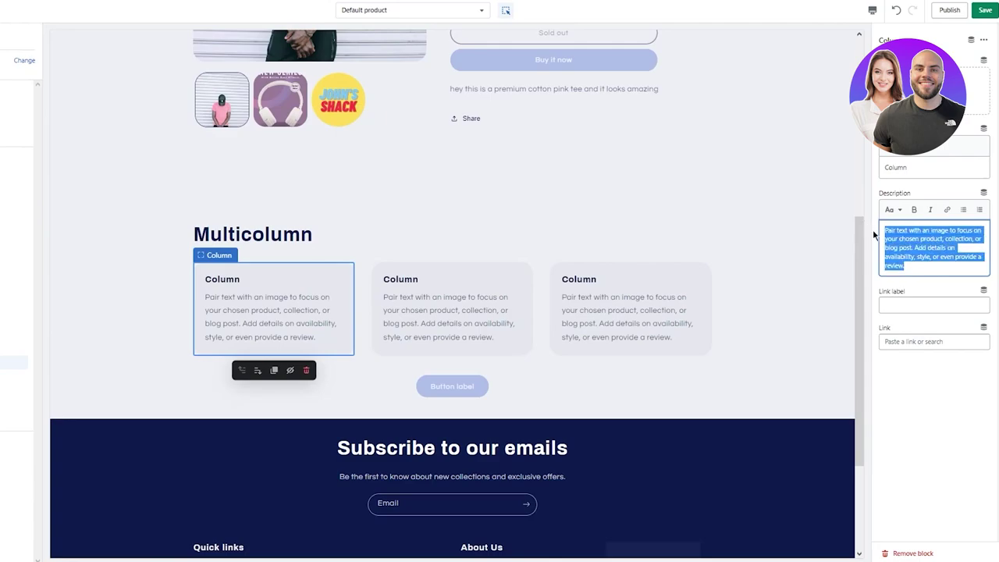
pyautogui.click(882, 234)
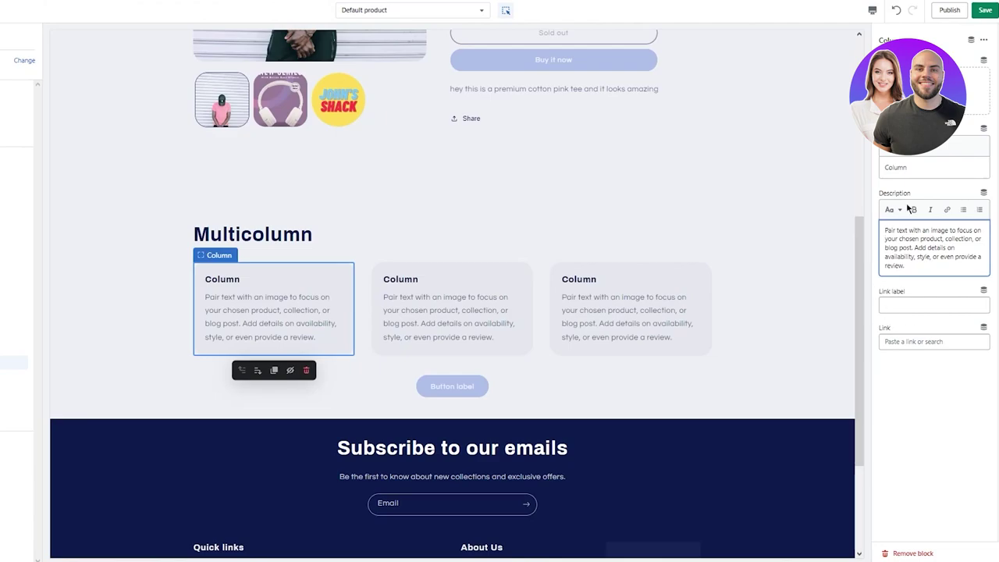
pyautogui.click(932, 90)
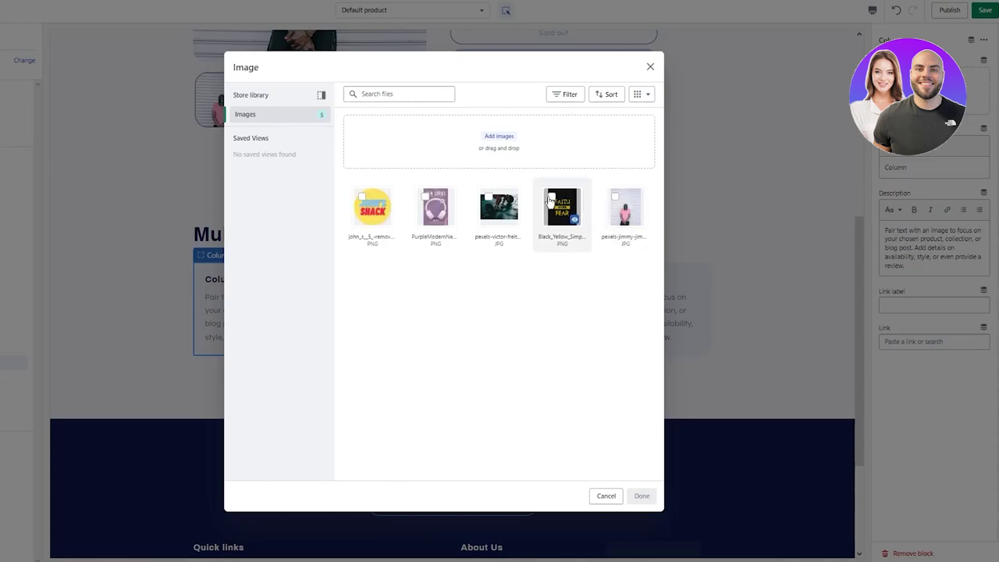
pyautogui.click(552, 198)
pyautogui.click(646, 499)
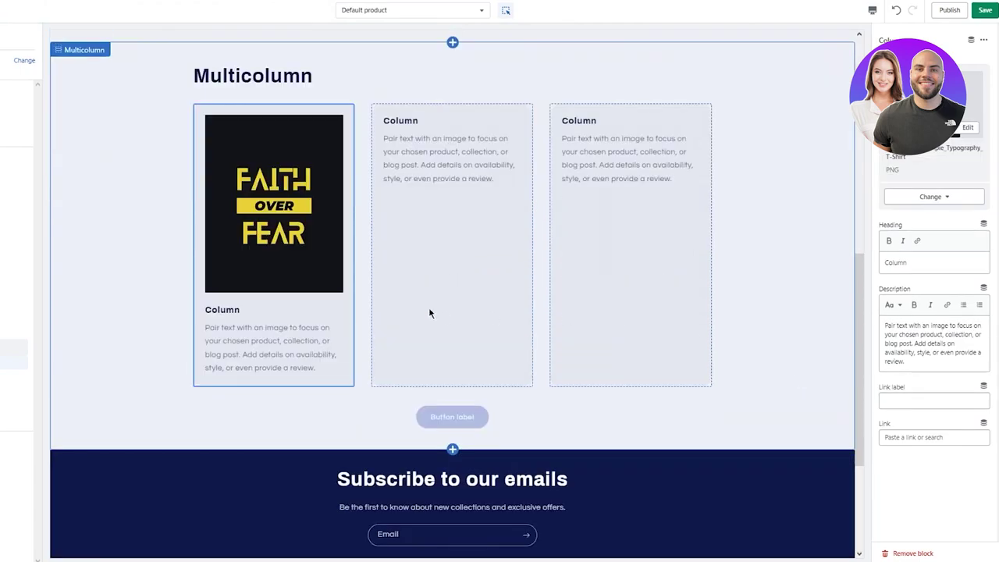
# Step: Add the photo of the man in the pink T-shirt to the second column of the Multicolumn section
pyautogui.click(435, 240)
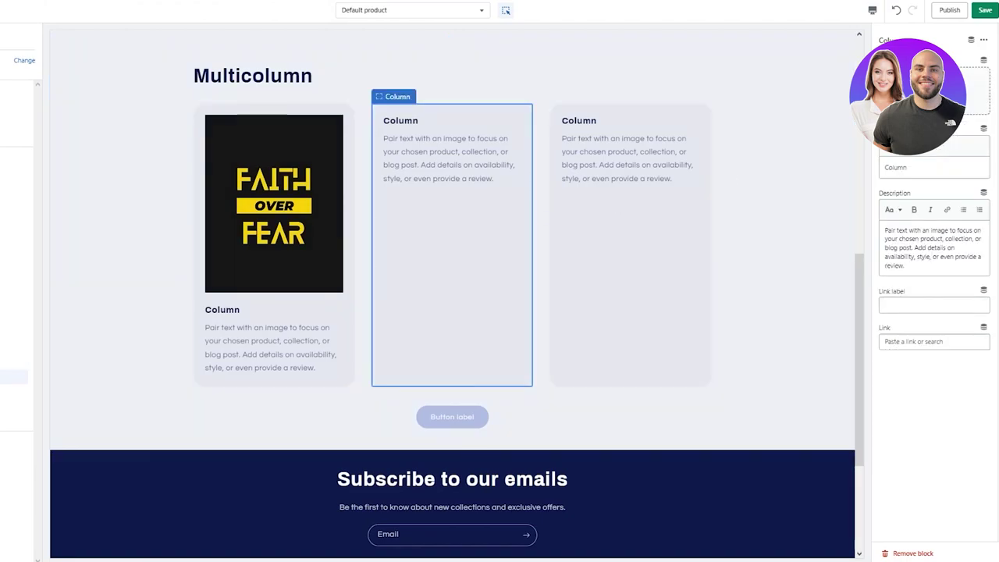
pyautogui.click(985, 72)
pyautogui.click(624, 207)
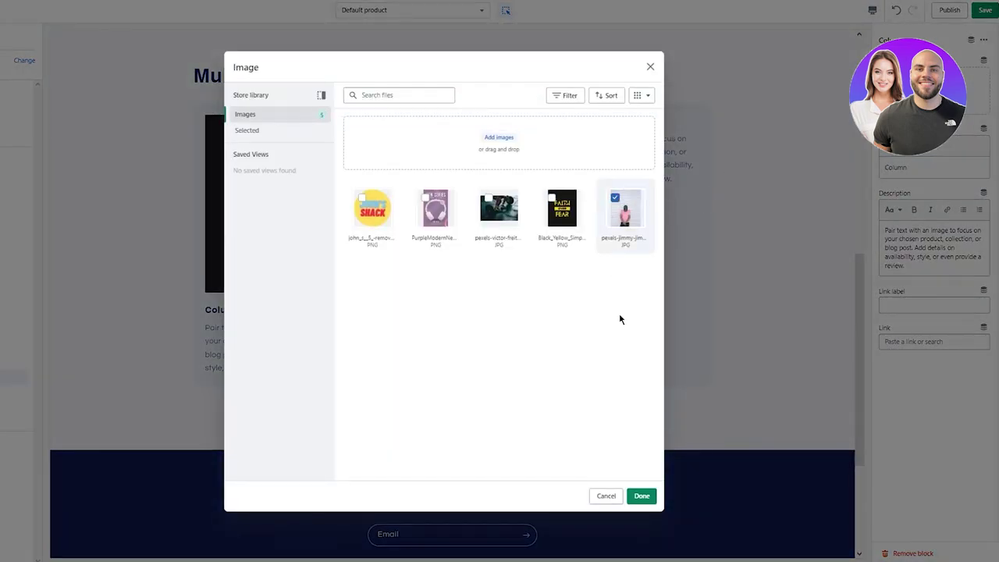
pyautogui.click(638, 496)
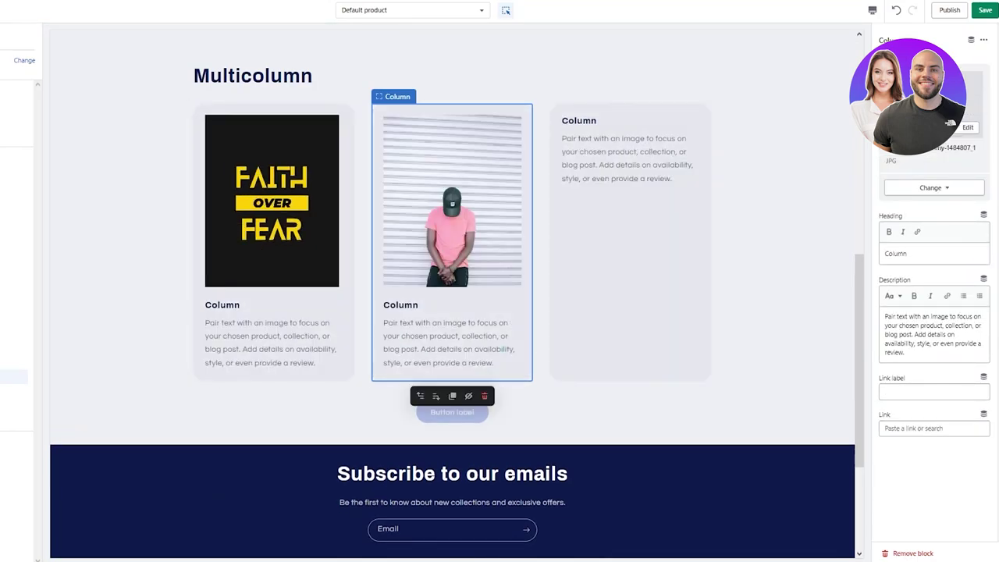
# Step: Add the purple New Series headphones image to the third column of the Multicolumn section
pyautogui.click(652, 234)
pyautogui.click(933, 92)
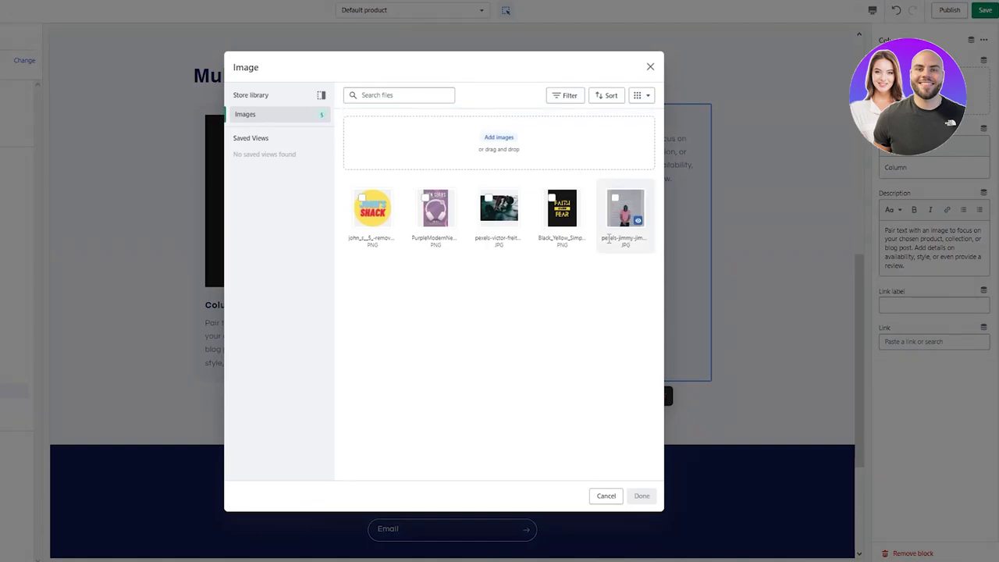
pyautogui.click(428, 212)
pyautogui.click(641, 496)
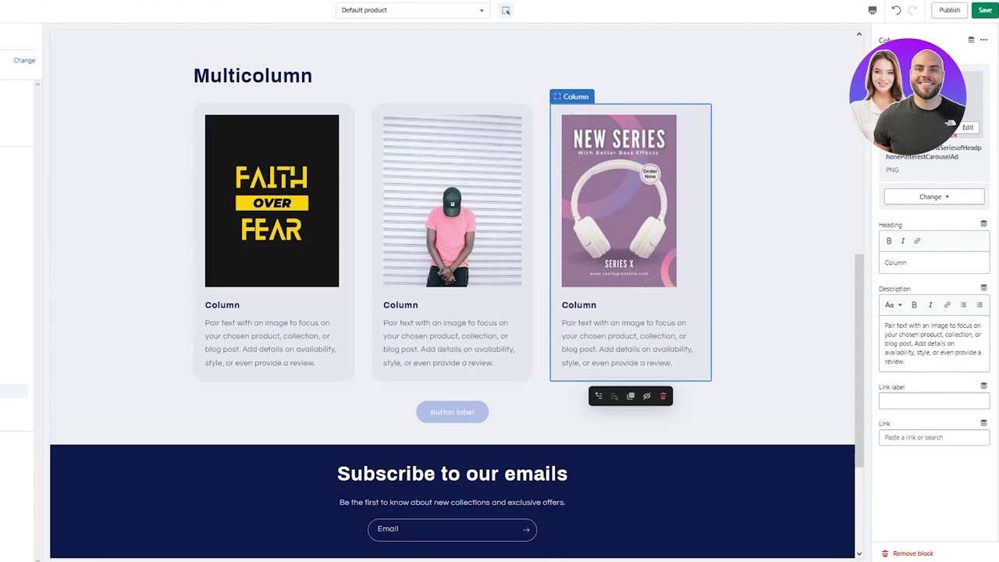
# Step: Review the whole product page preview, from the Pink T Shirt details through the Multicolumn section to the footer
pyautogui.scroll(-2, 731, 265)
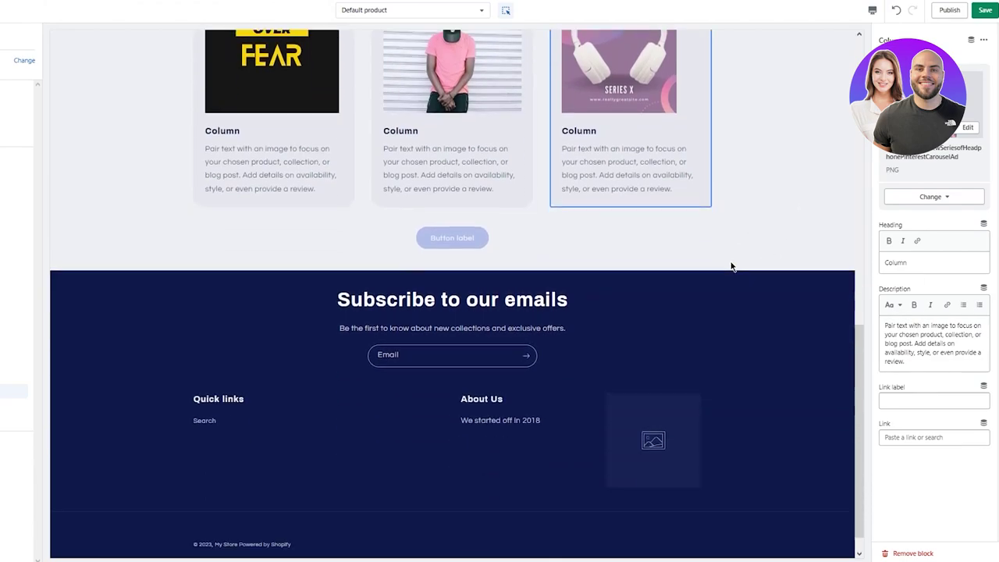
pyautogui.scroll(5, 774, 247)
pyautogui.scroll(3, 773, 247)
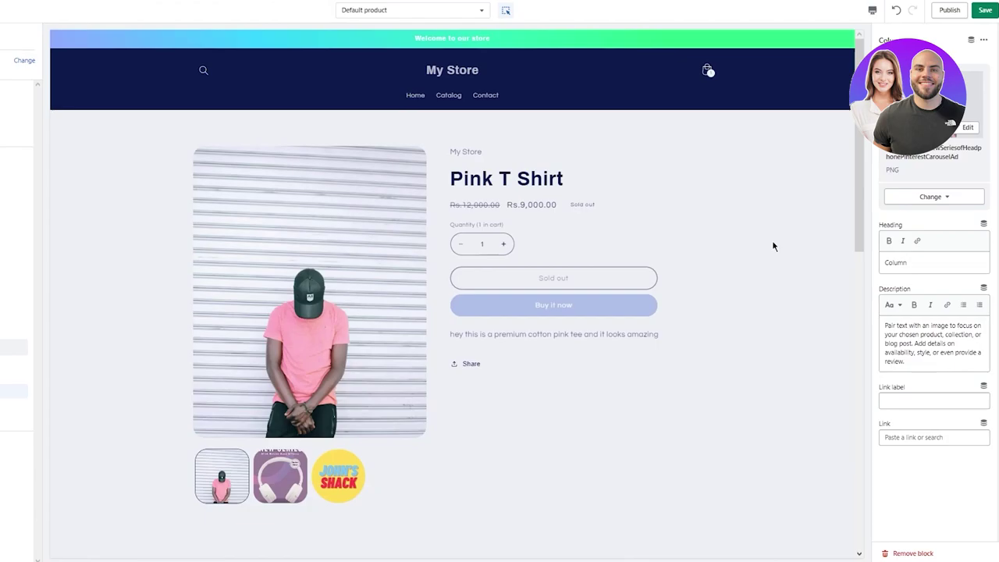
pyautogui.scroll(-10, 773, 246)
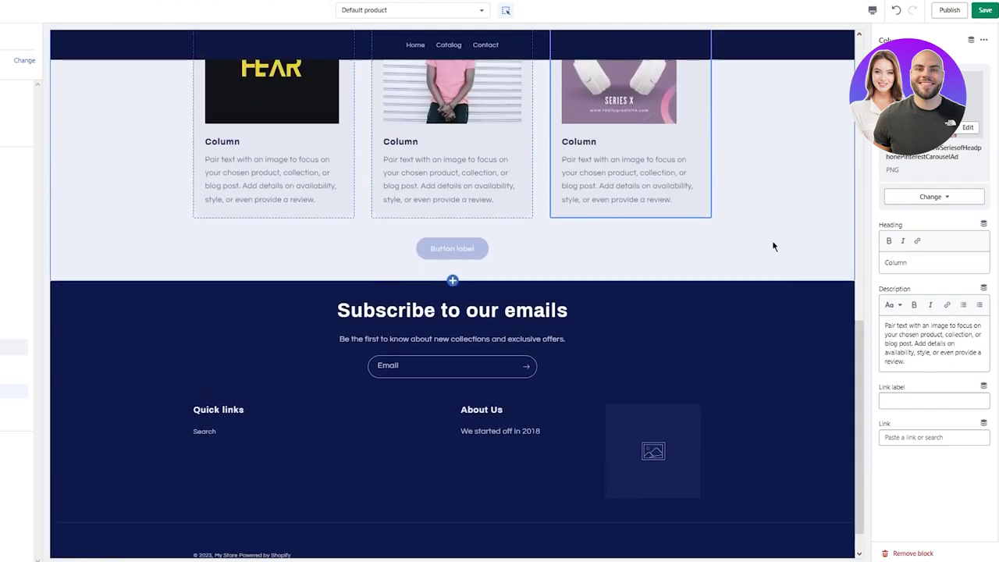
pyautogui.scroll(-1, 774, 246)
pyautogui.scroll(4, 773, 246)
pyautogui.scroll(-4, 773, 246)
pyautogui.scroll(2, 773, 247)
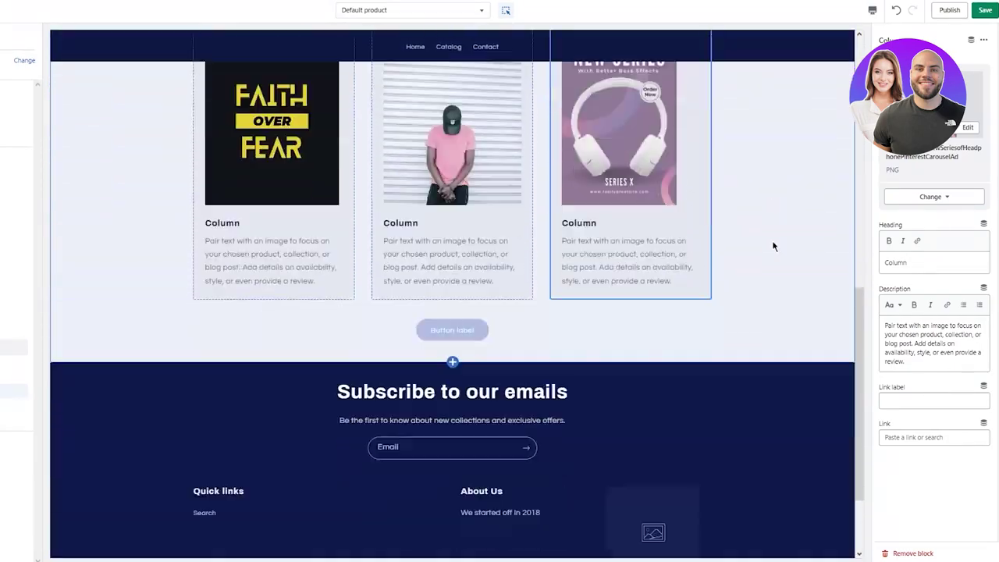
pyautogui.scroll(10, 773, 247)
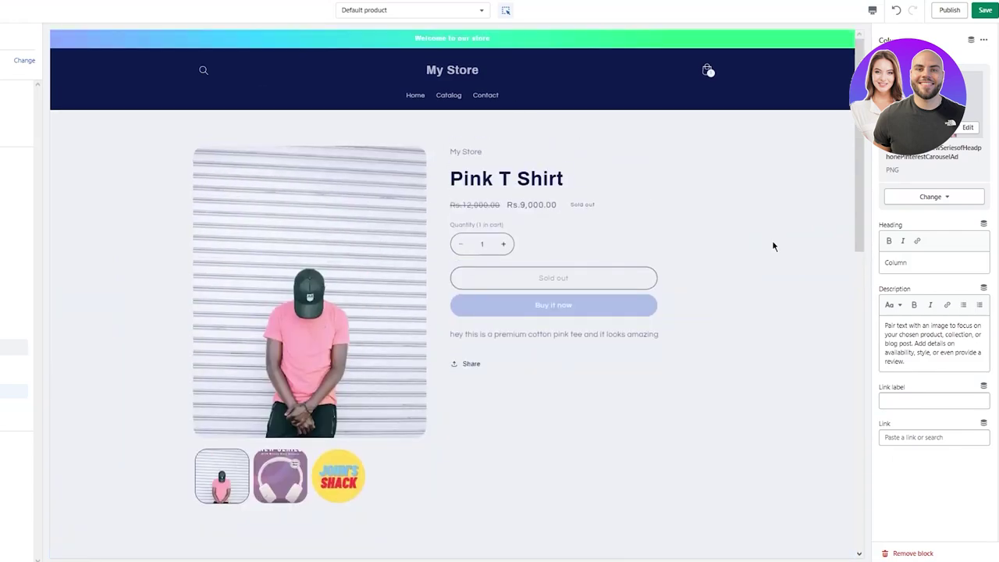
pyautogui.scroll(-10, 773, 247)
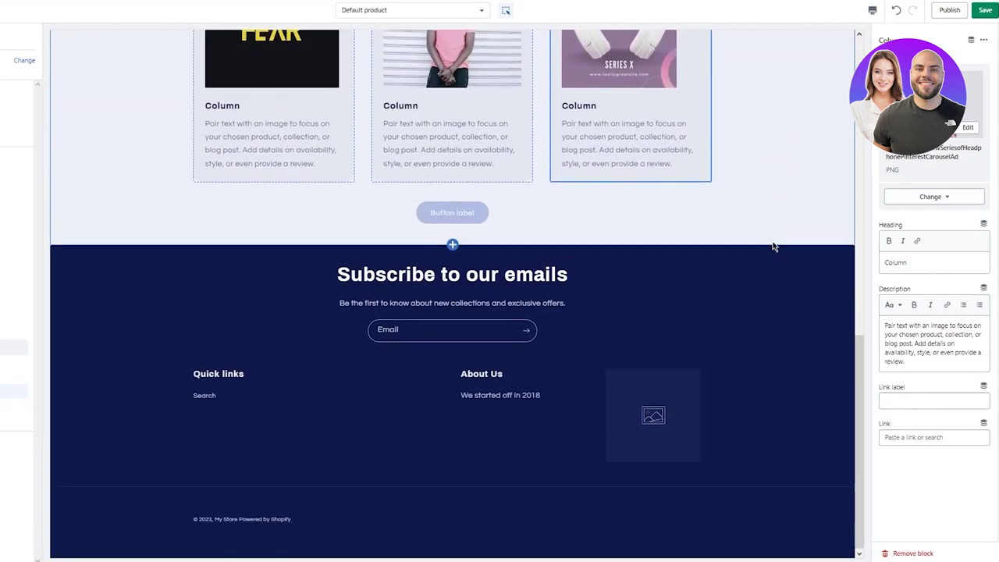
pyautogui.scroll(10, 773, 246)
pyautogui.scroll(-9, 773, 247)
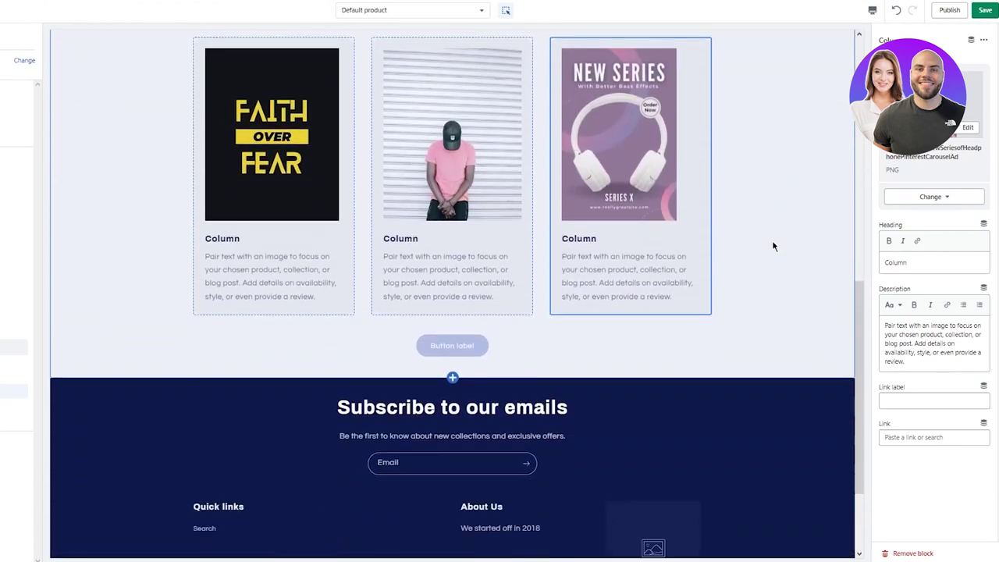
pyautogui.scroll(3, 773, 246)
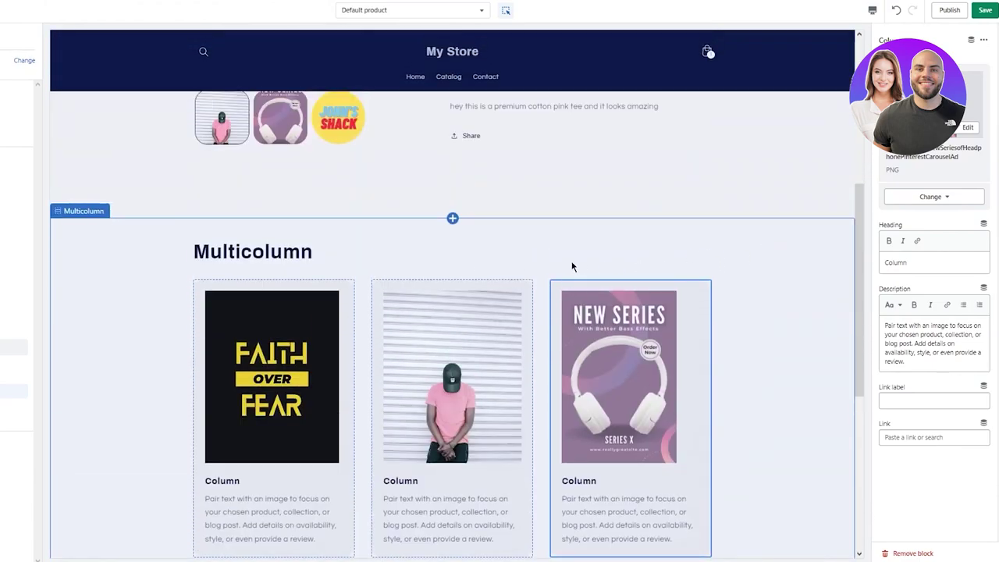
pyautogui.scroll(2, 690, 258)
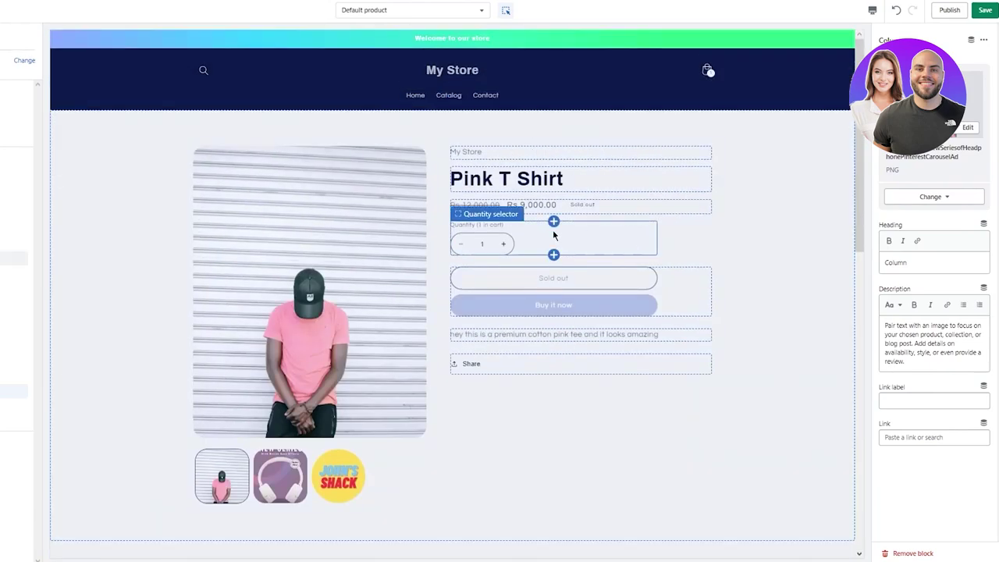
# Step: Inspect the dynamic source and block action options of the My Store text block above the product title
pyautogui.click(480, 156)
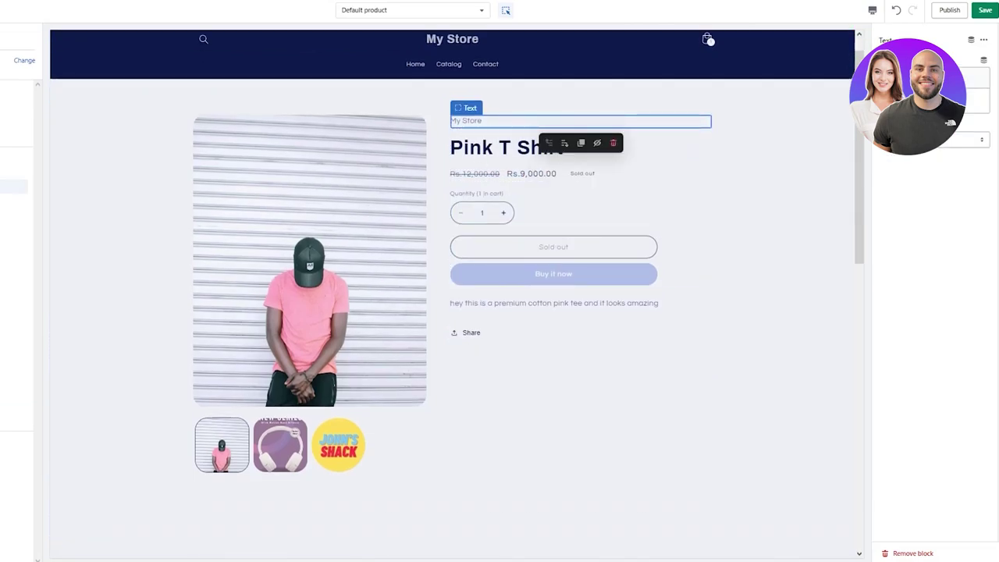
pyautogui.click(979, 101)
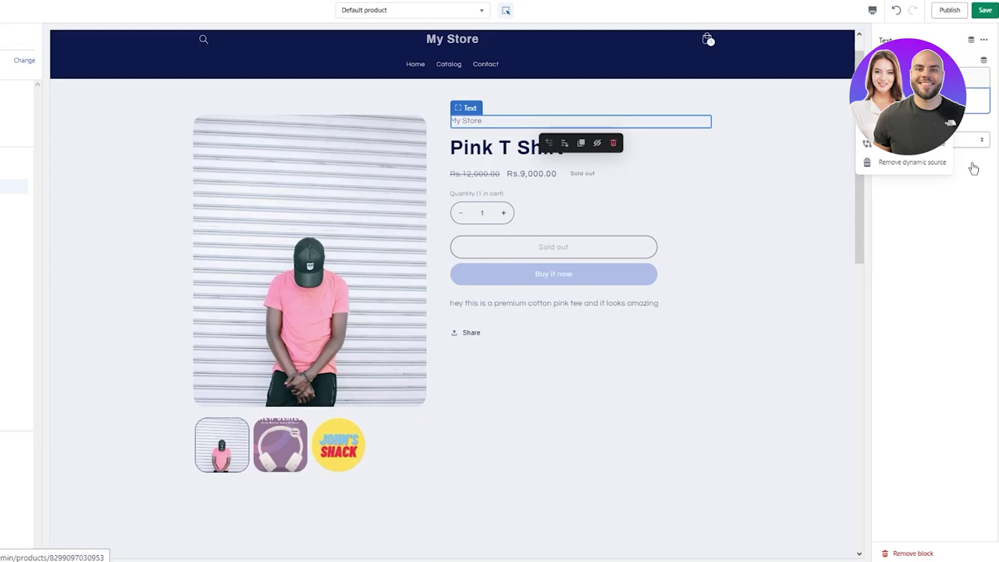
pyautogui.click(938, 187)
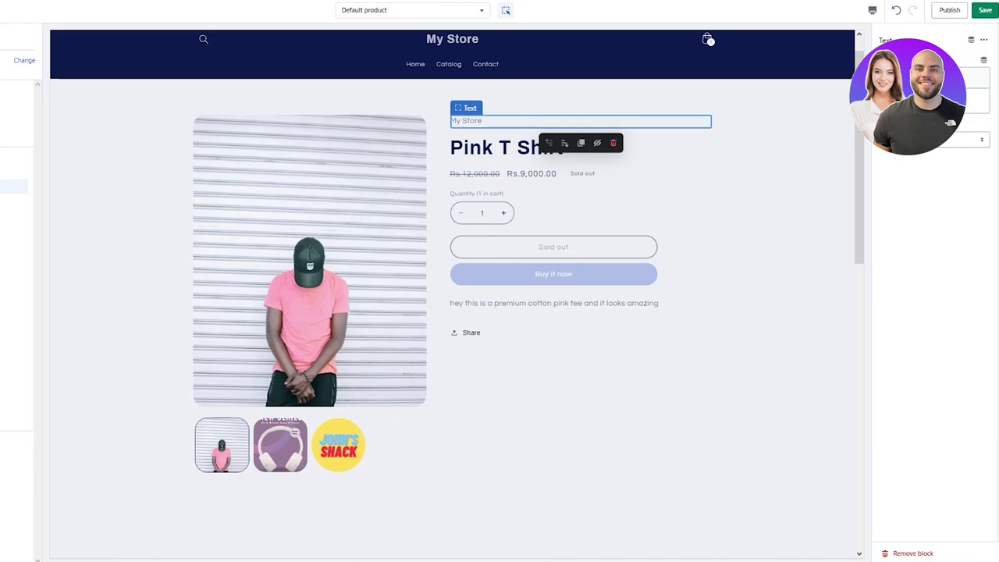
pyautogui.click(986, 43)
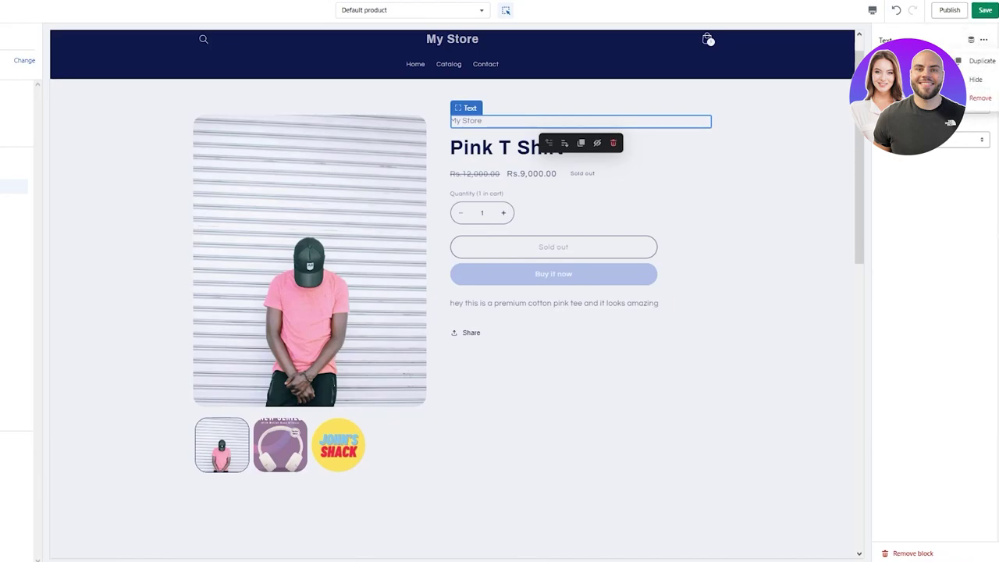
pyautogui.press('Escape')
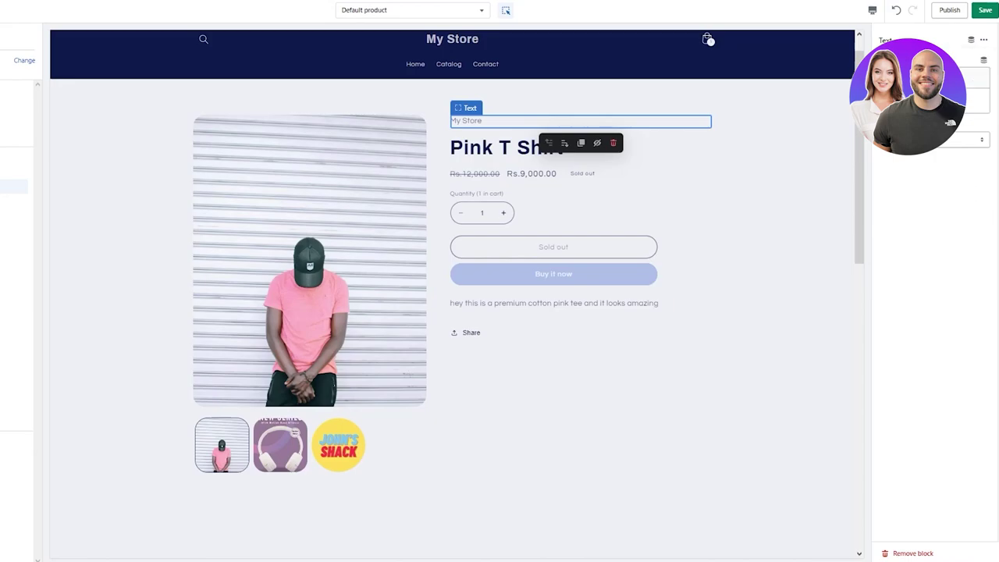
# Step: Try the Uppercase text style on the My Store text block and save the Default product template
pyautogui.click(932, 140)
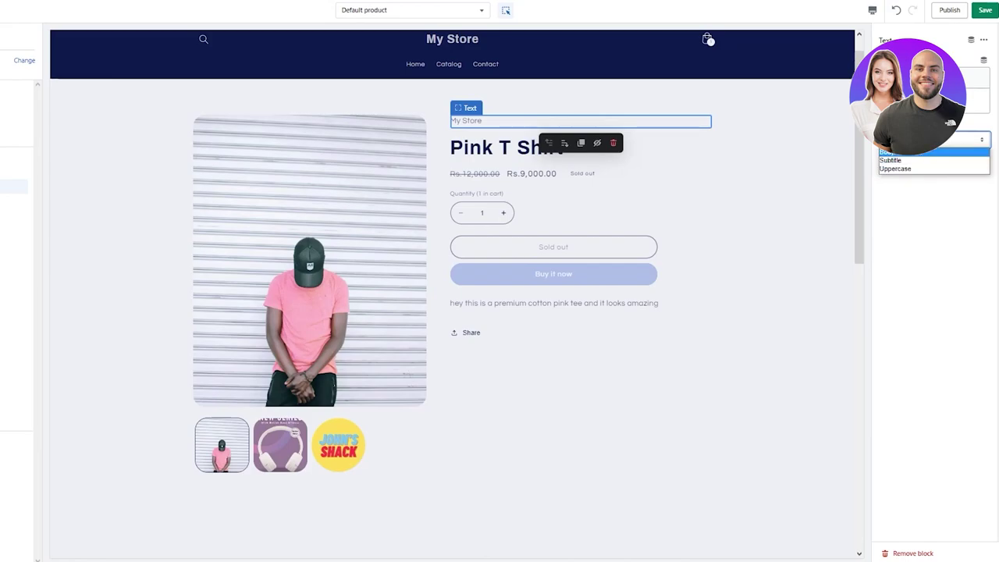
pyautogui.click(912, 169)
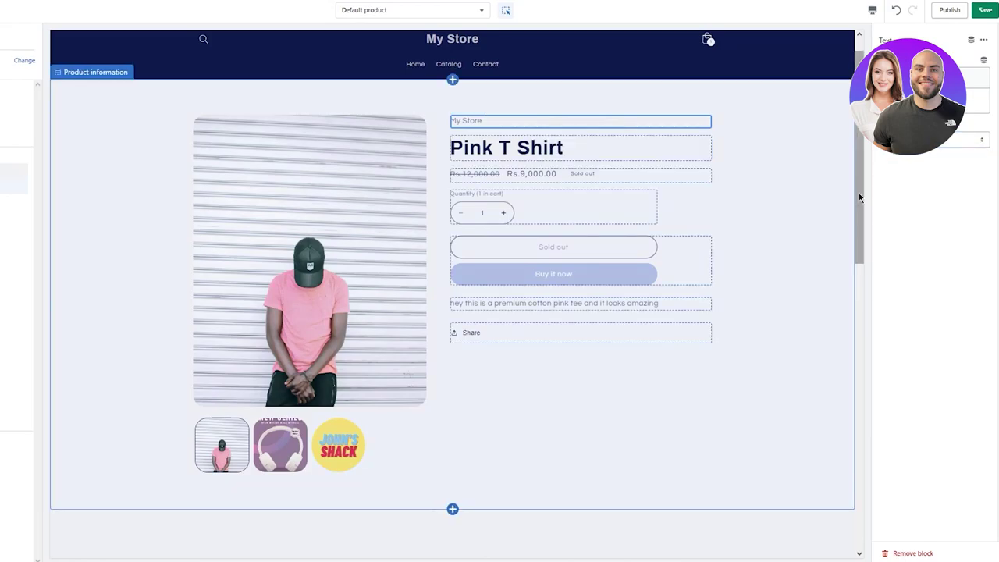
pyautogui.hotkey('ctrl', 's')
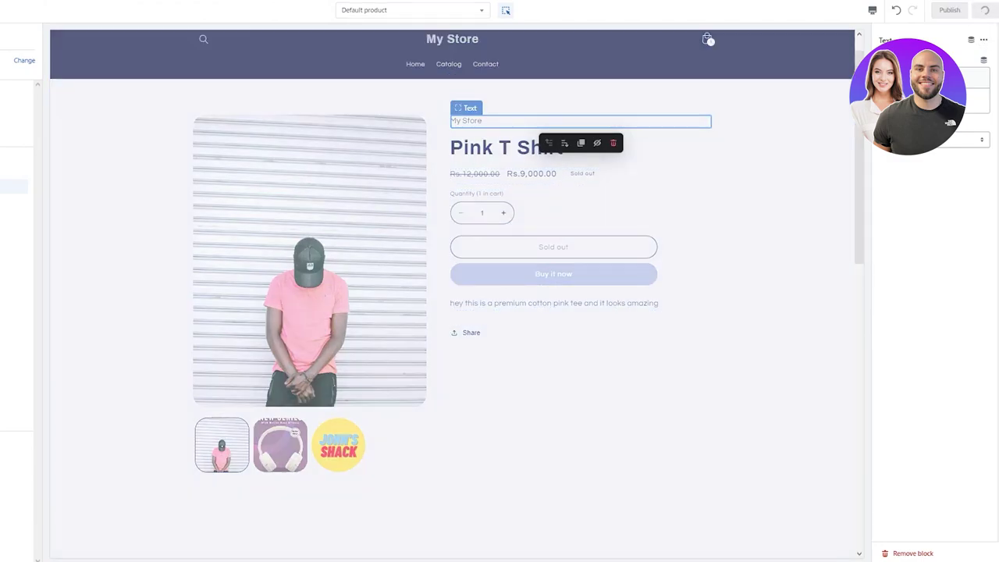